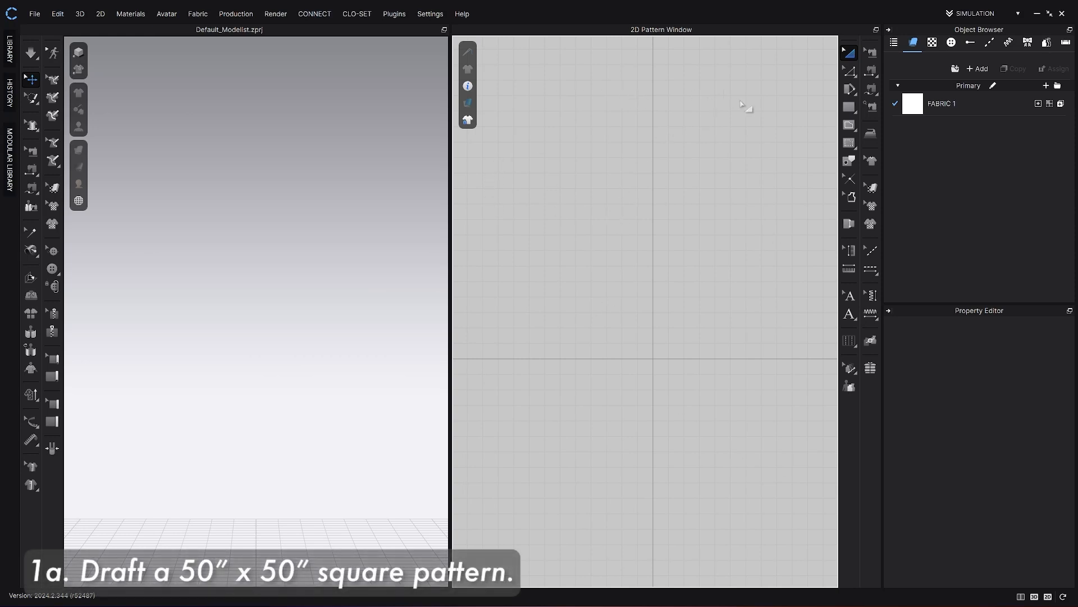
- Create a rectangle pattern 50 in wide and 50 in high in the 2D pattern window
click(848, 106)
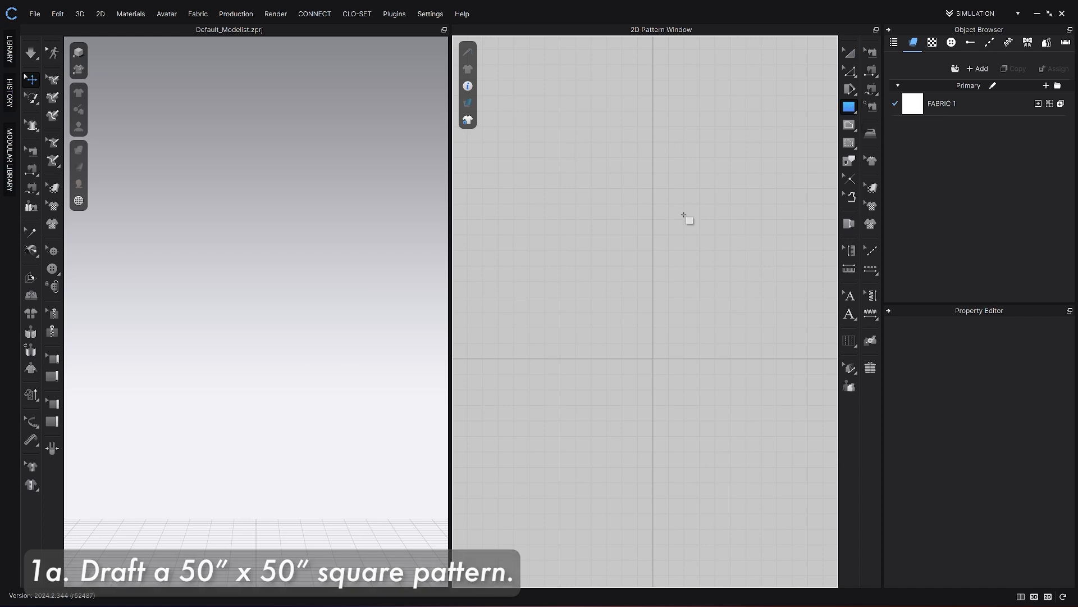
click(592, 148)
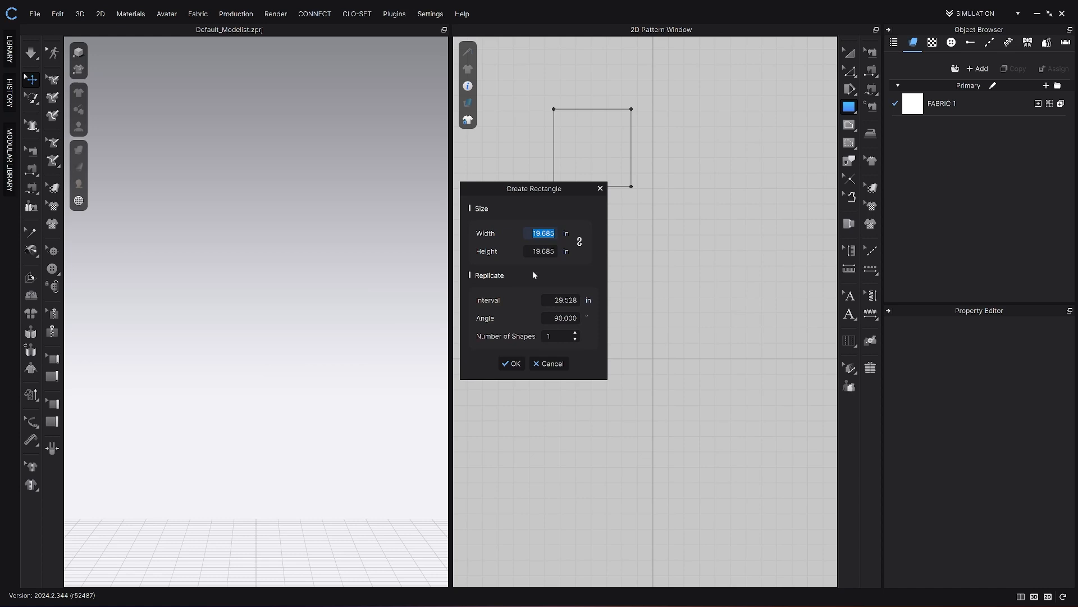
drag(575, 184, 611, 265)
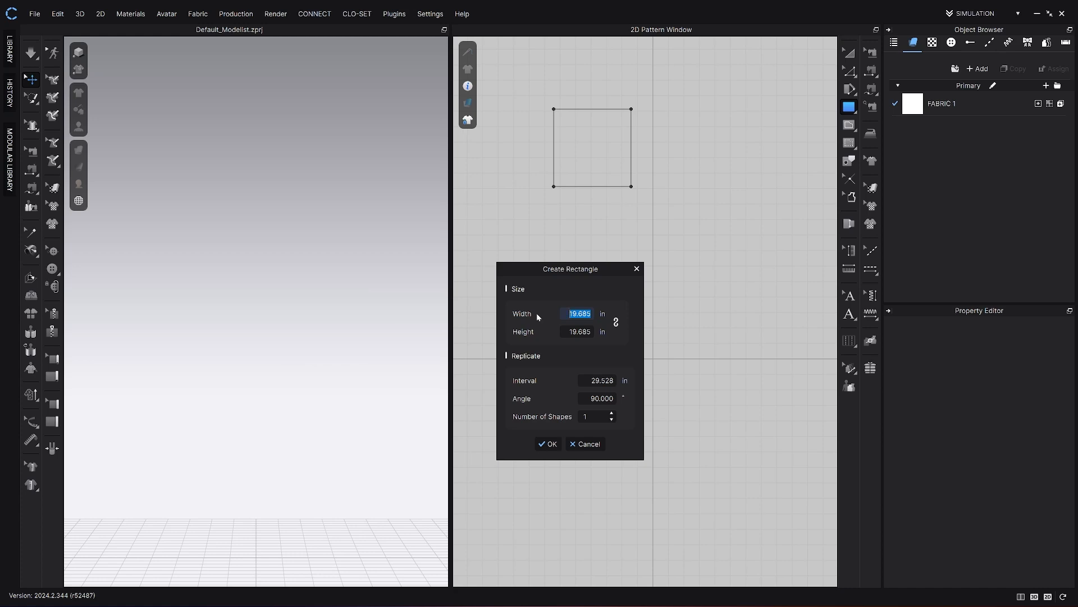
text(50)
key(Tab)
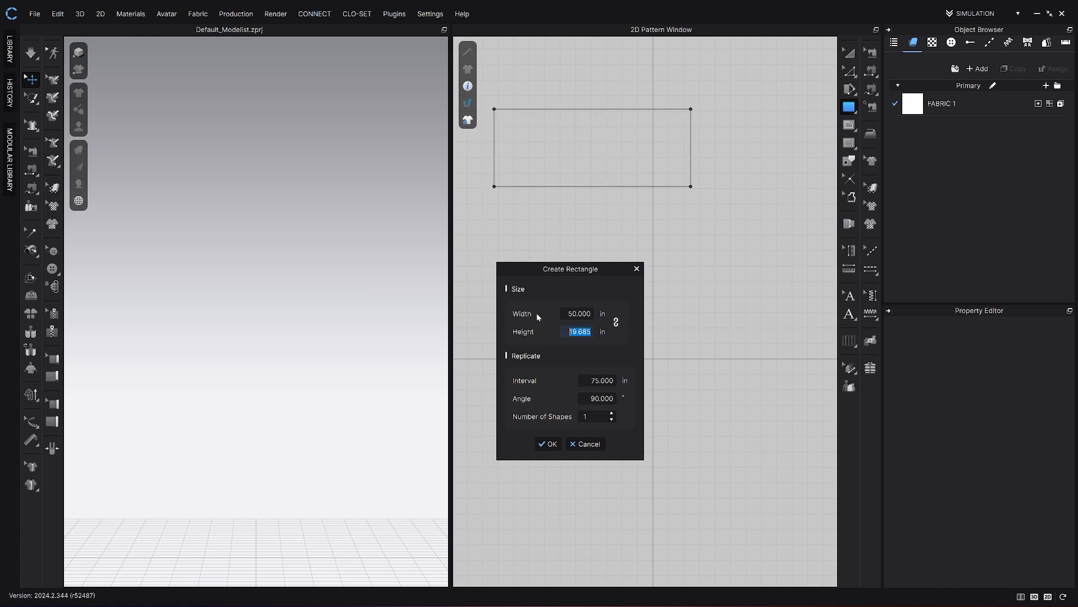
text(50)
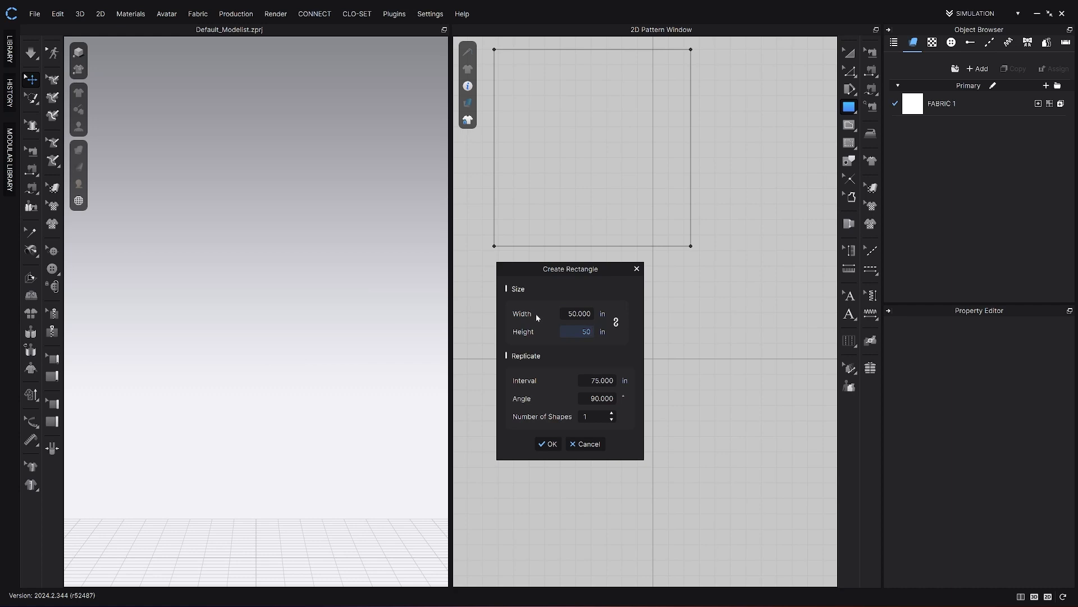
click(549, 444)
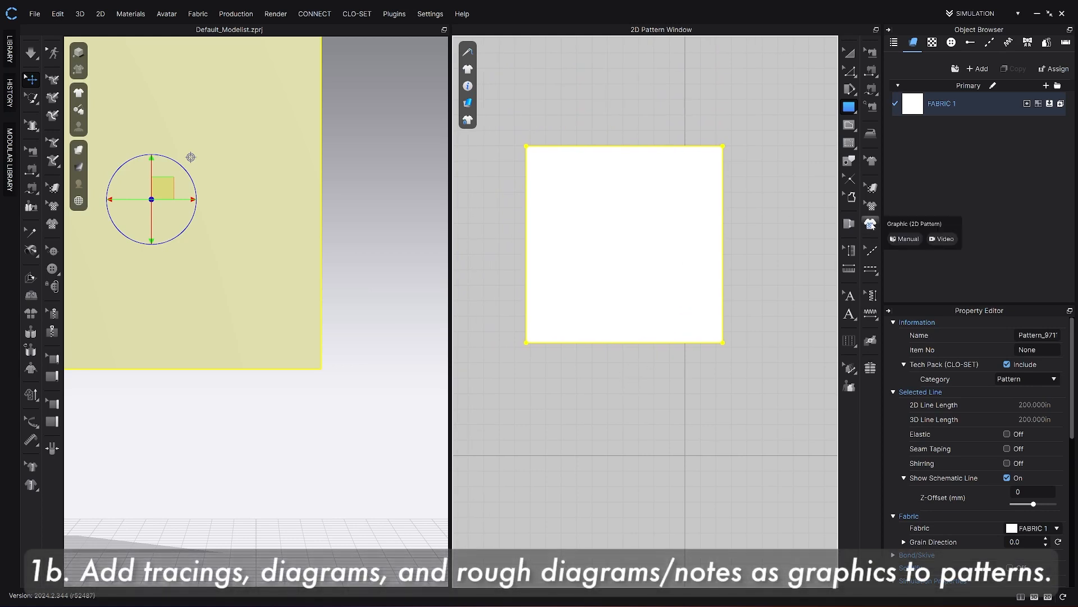
- Add the image tracingpattern_1 as a graphic at its default size on the square pattern and centre it there
click(870, 224)
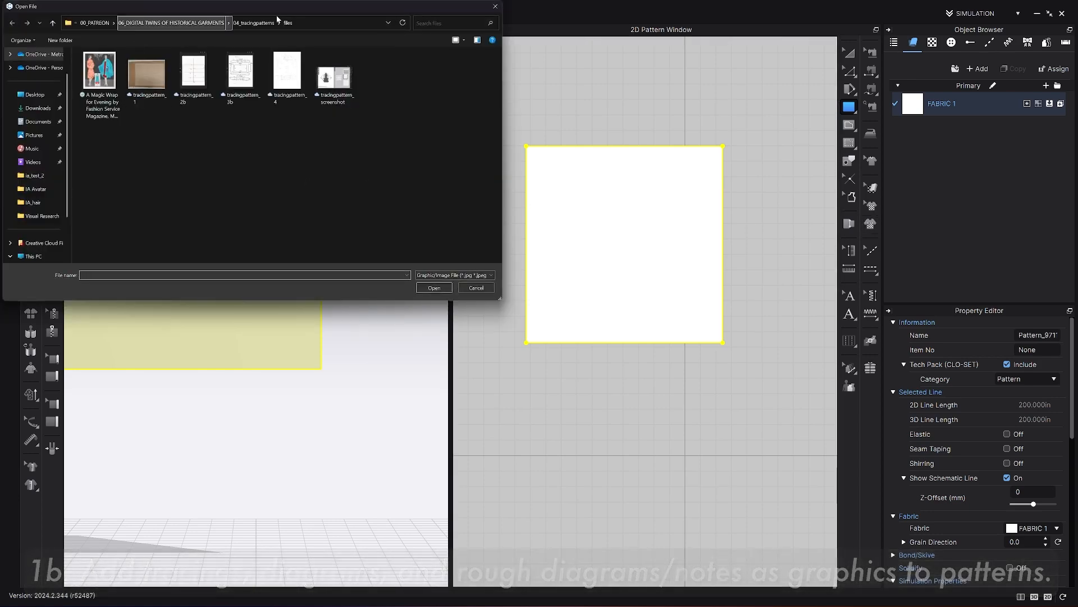
drag(337, 7, 541, 218)
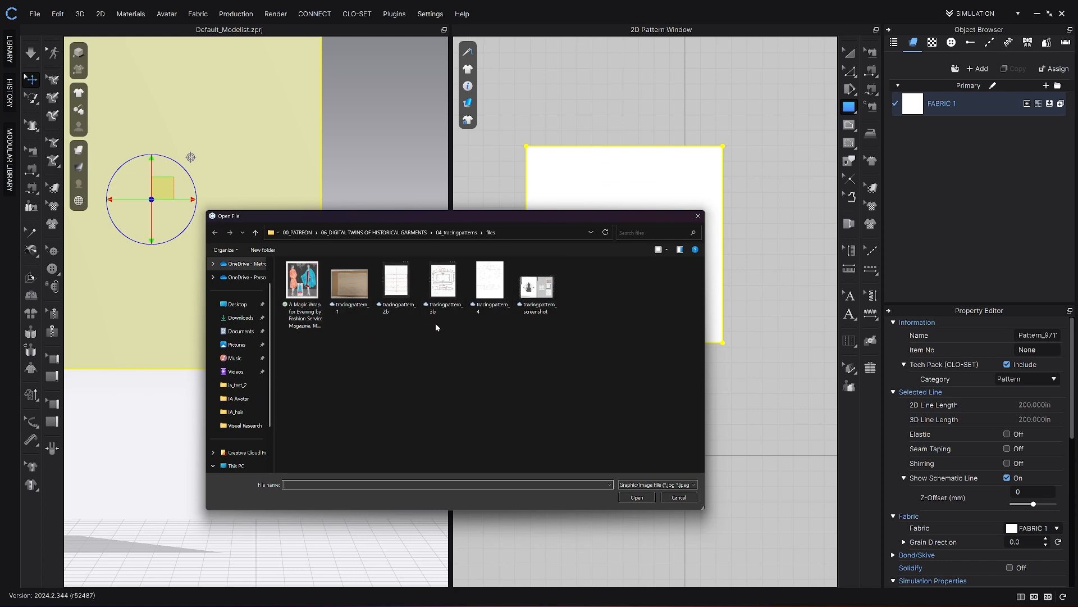
click(358, 290)
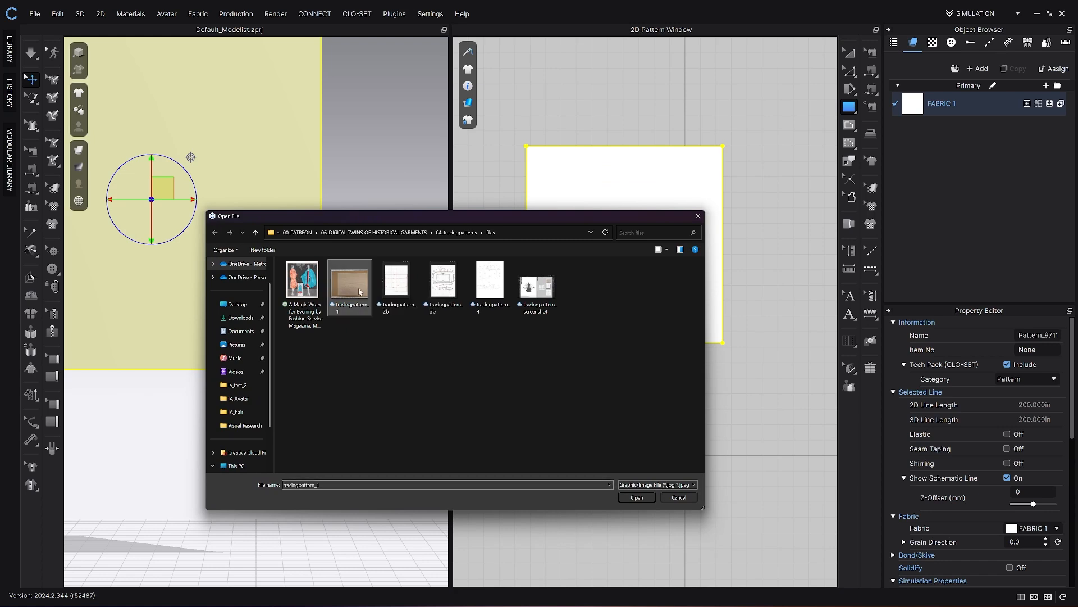
click(635, 497)
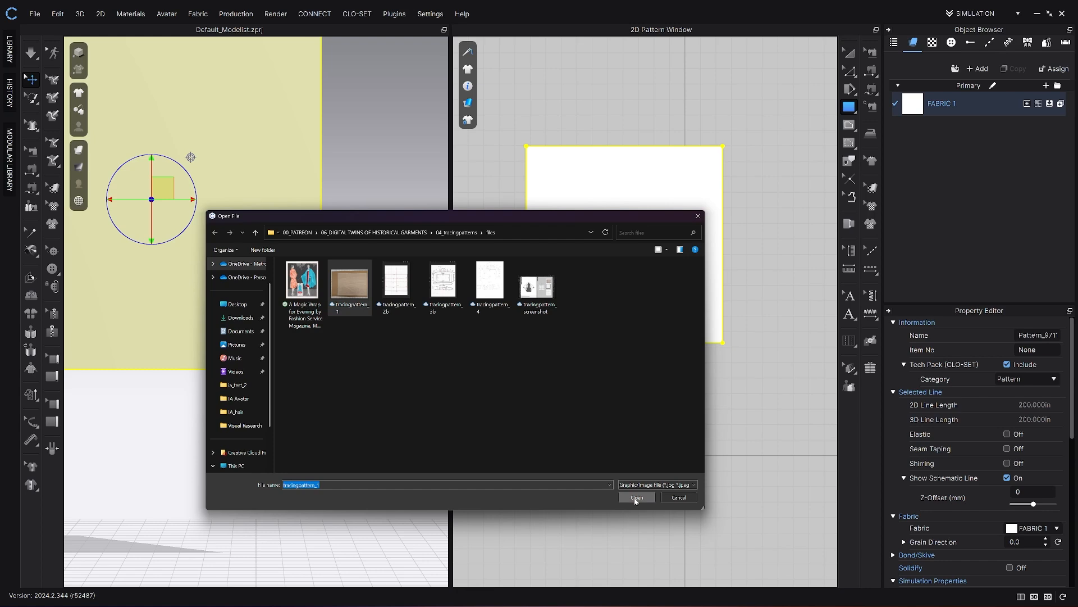
click(591, 200)
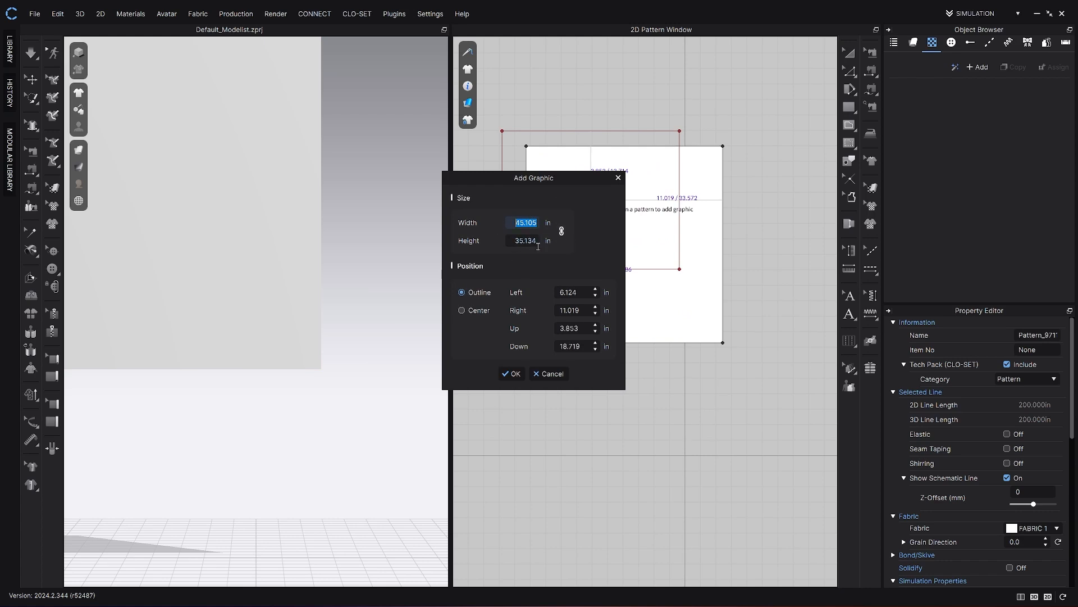
click(515, 374)
drag(602, 219, 636, 264)
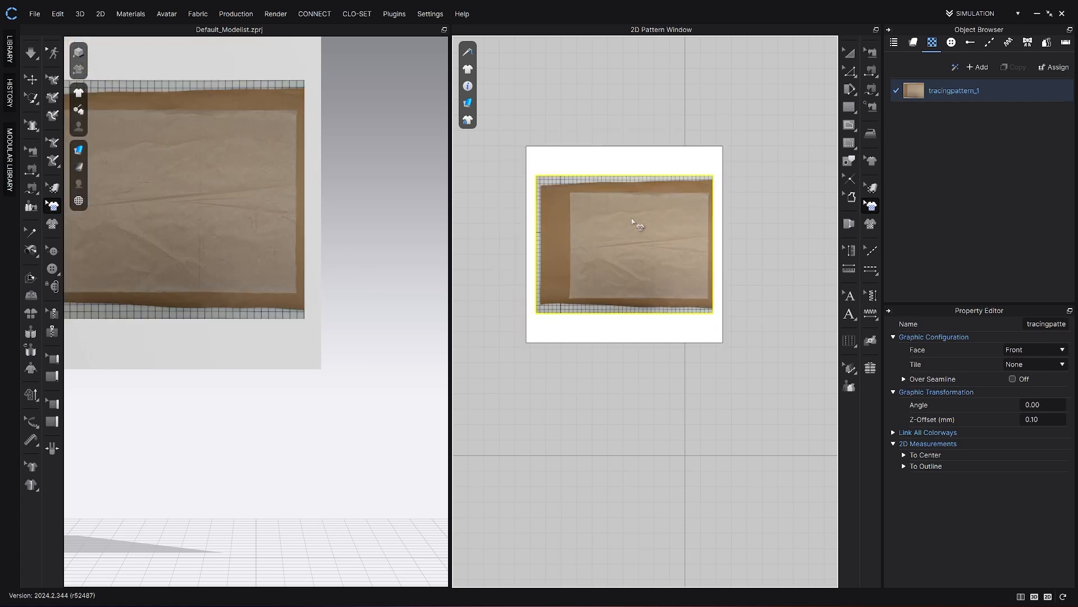
- Examine the traced paper graphic on the square pattern up close, including its edges and the surrounding grid
scroll(635, 221, down, 1)
scroll(646, 216, up, 5)
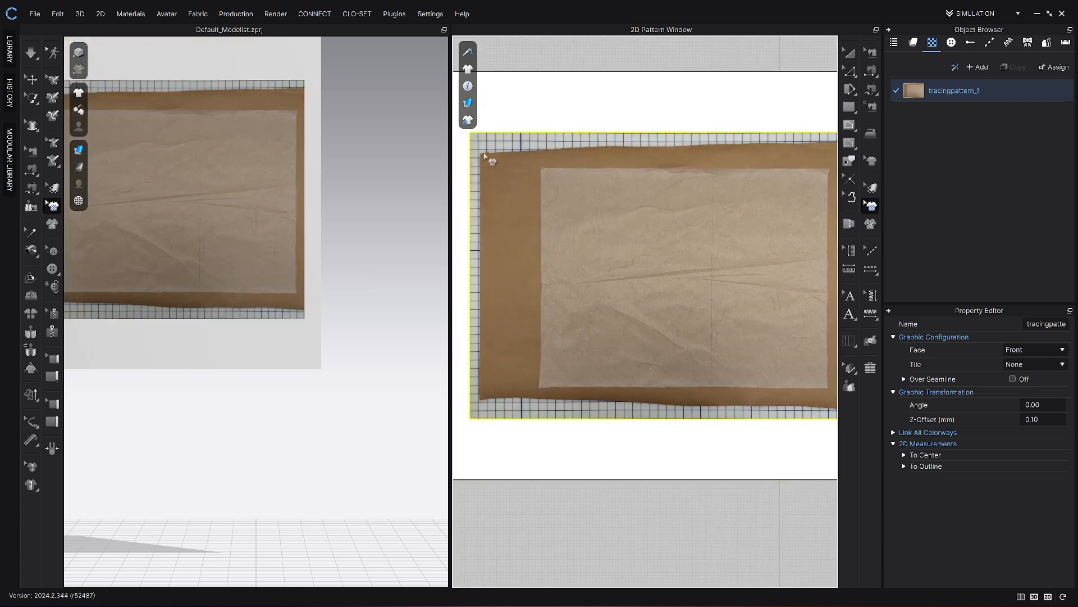
scroll(748, 413, down, 3)
middle_drag(735, 390, 696, 386)
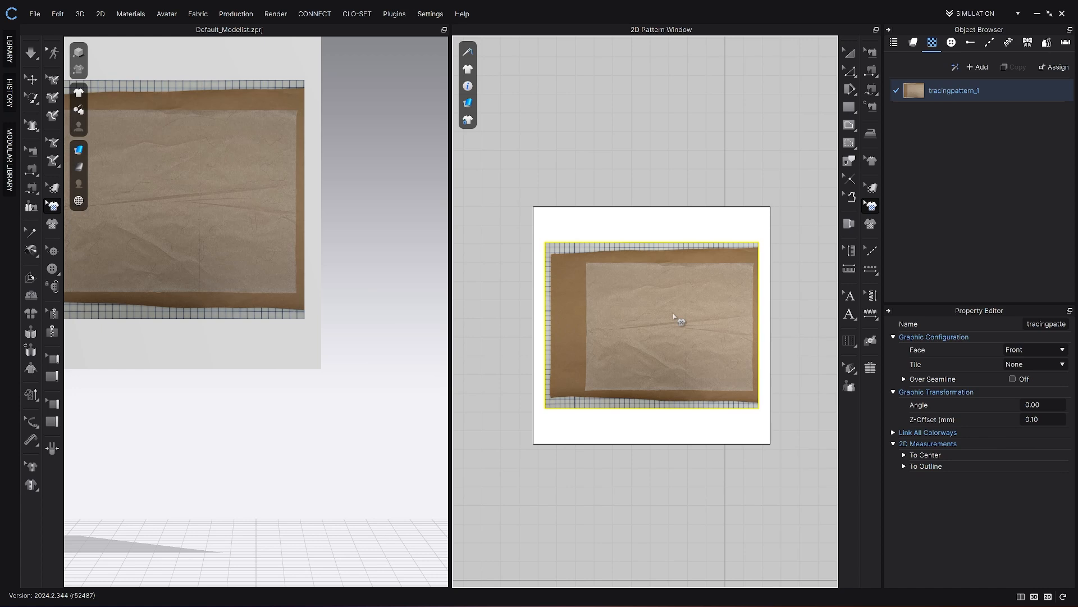
scroll(657, 317, up, 4)
scroll(657, 317, down, 5)
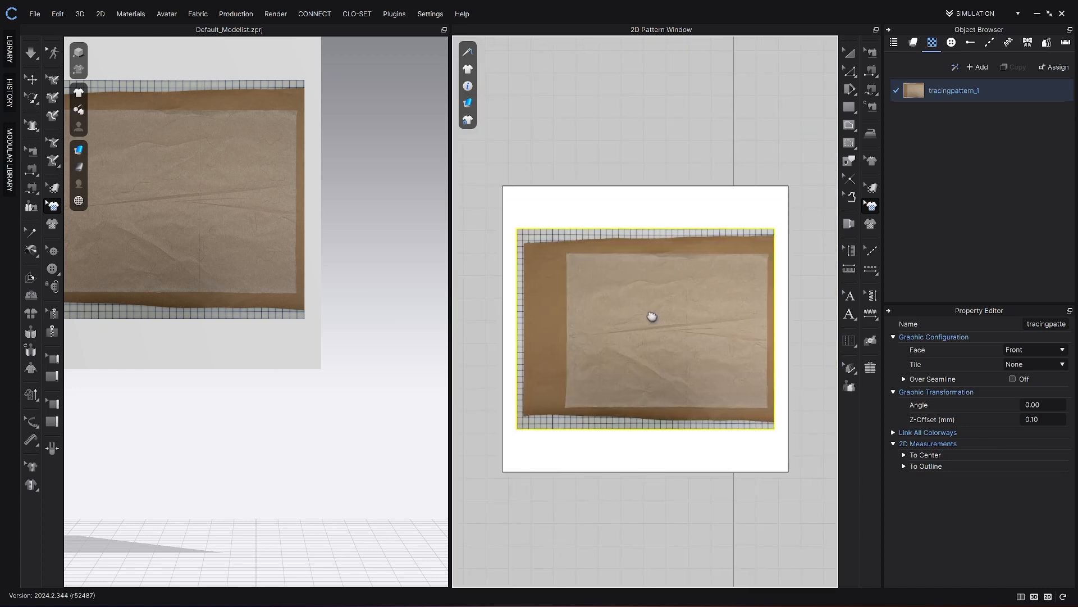
right_drag(614, 354, 607, 318)
middle_drag(608, 318, 592, 310)
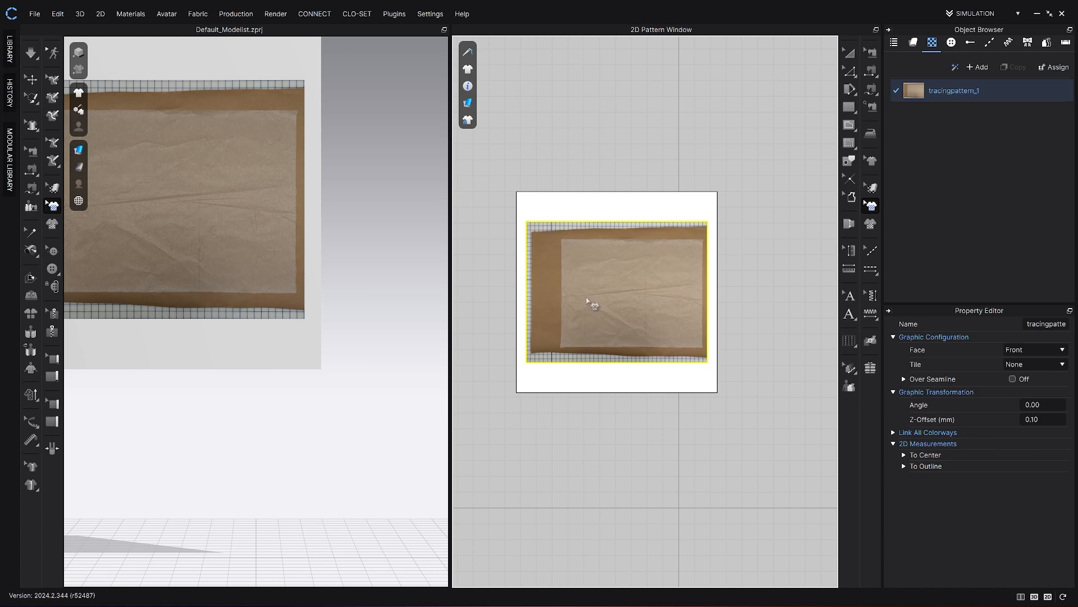
- Duplicate the square pattern with its graphic twice, placing the two copies in a horizontal row beside the original
key(a)
click(577, 196)
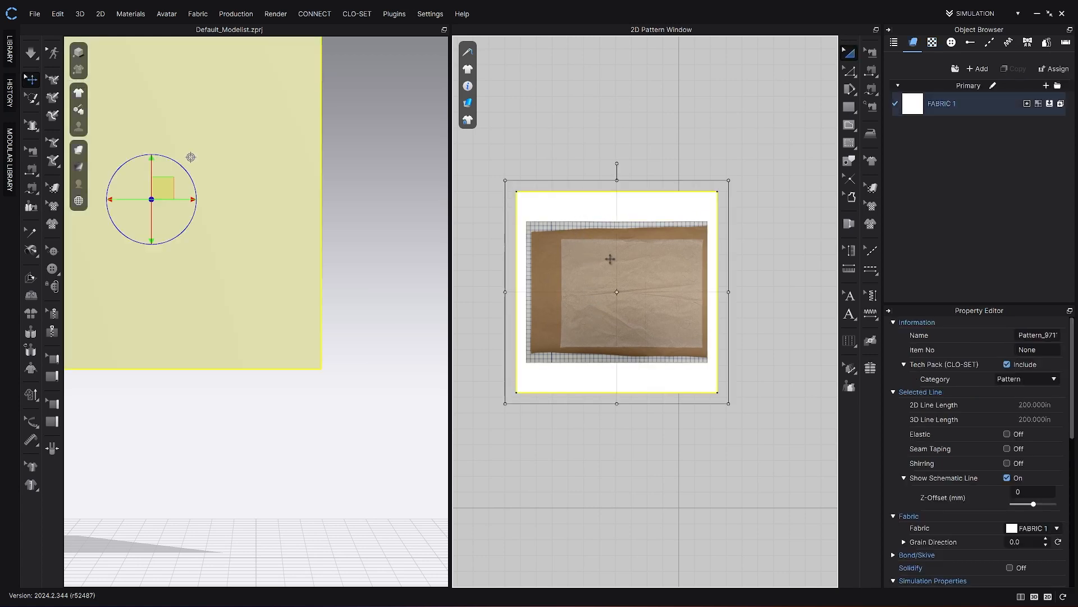
scroll(623, 295, down, 4)
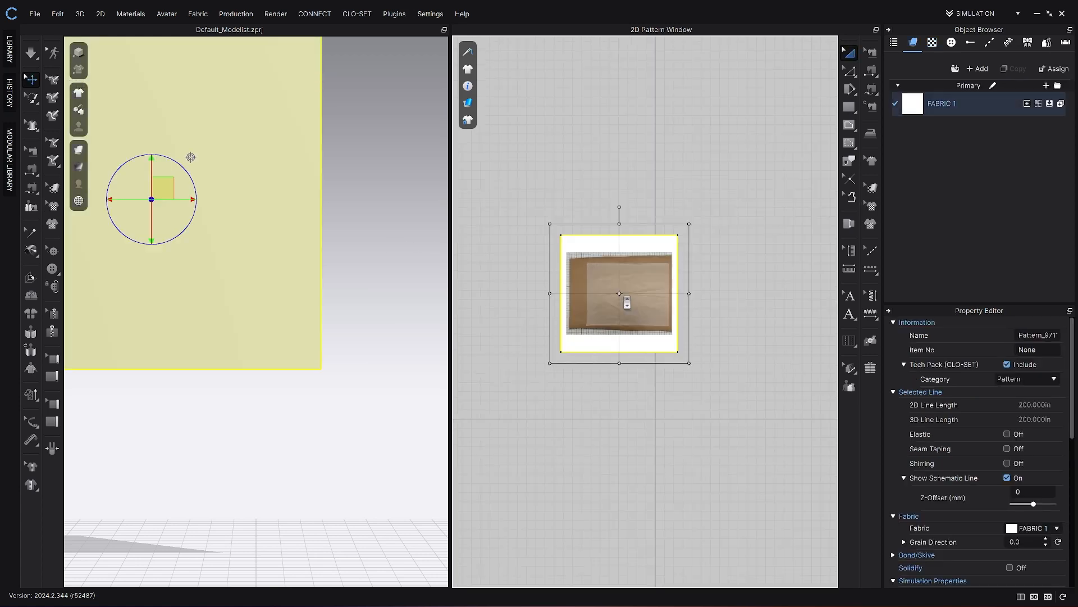
middle_drag(624, 298, 595, 280)
middle_drag(659, 225, 619, 225)
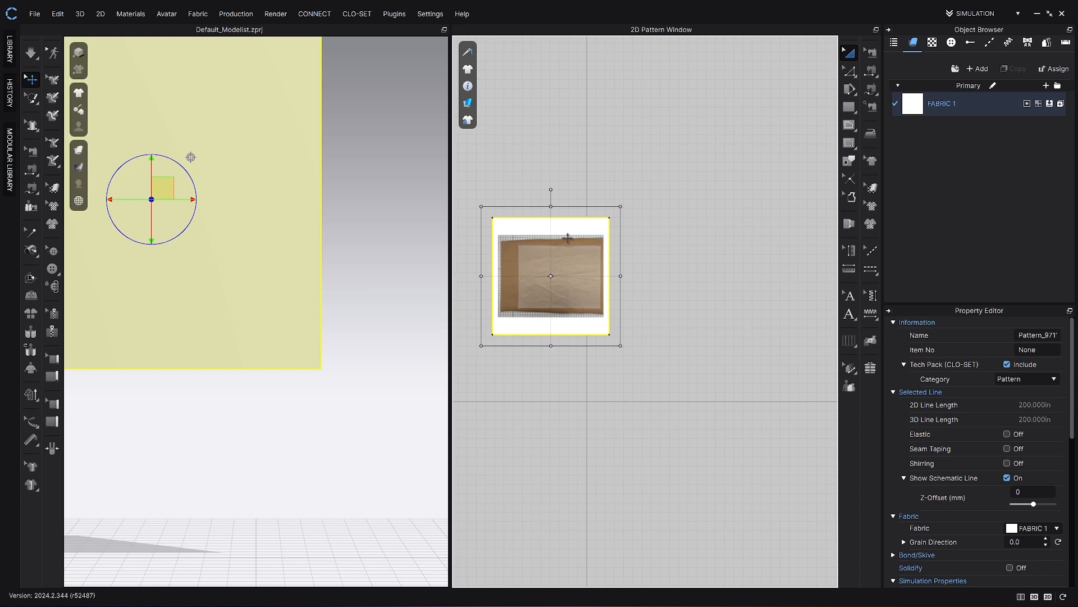
key(ctrl+v)
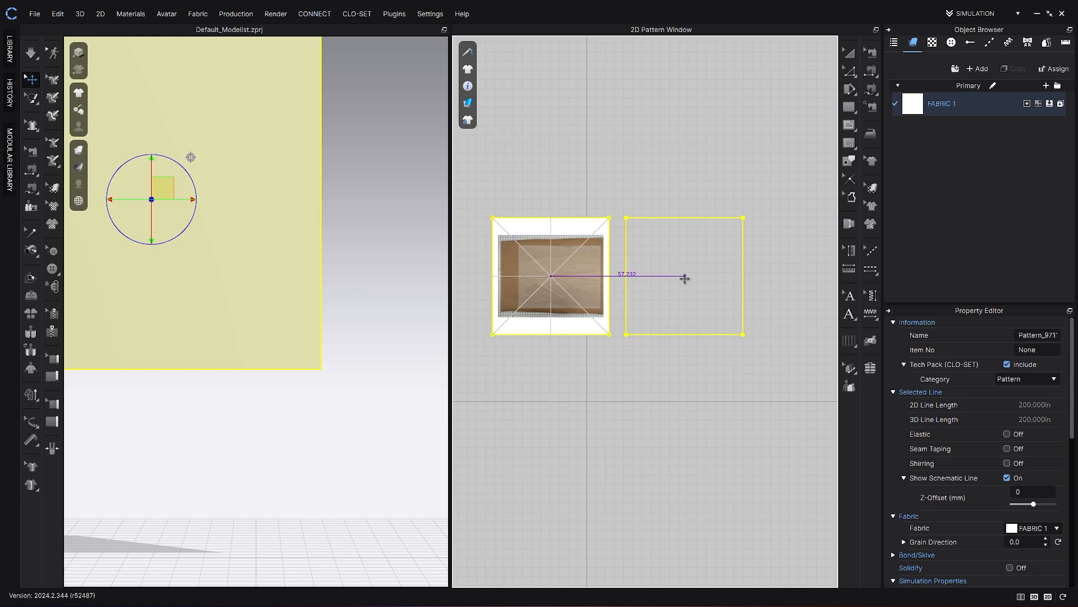
click(683, 281)
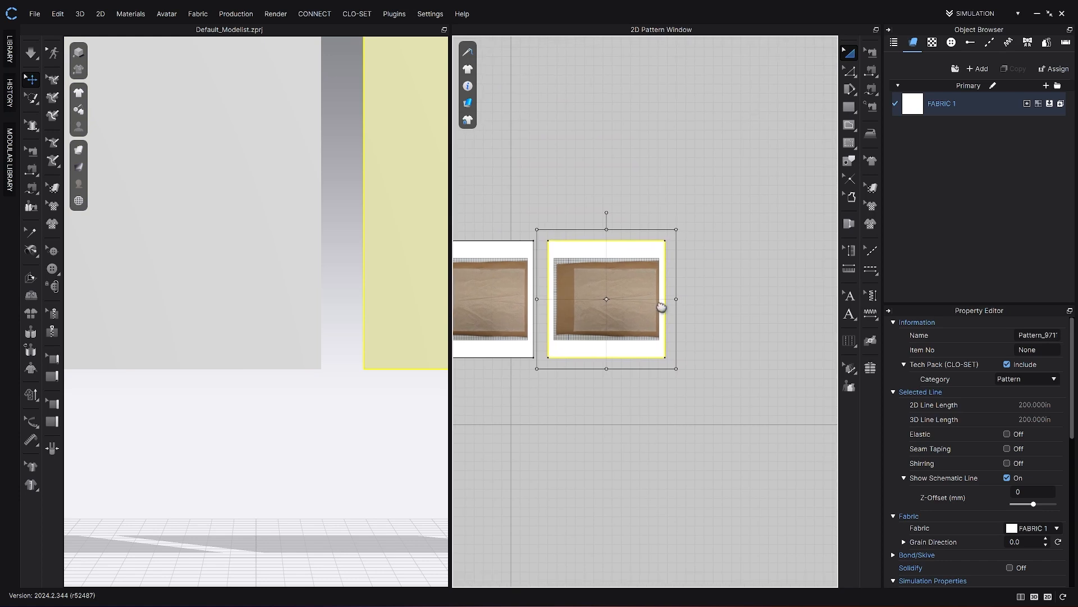
key(ctrl+v)
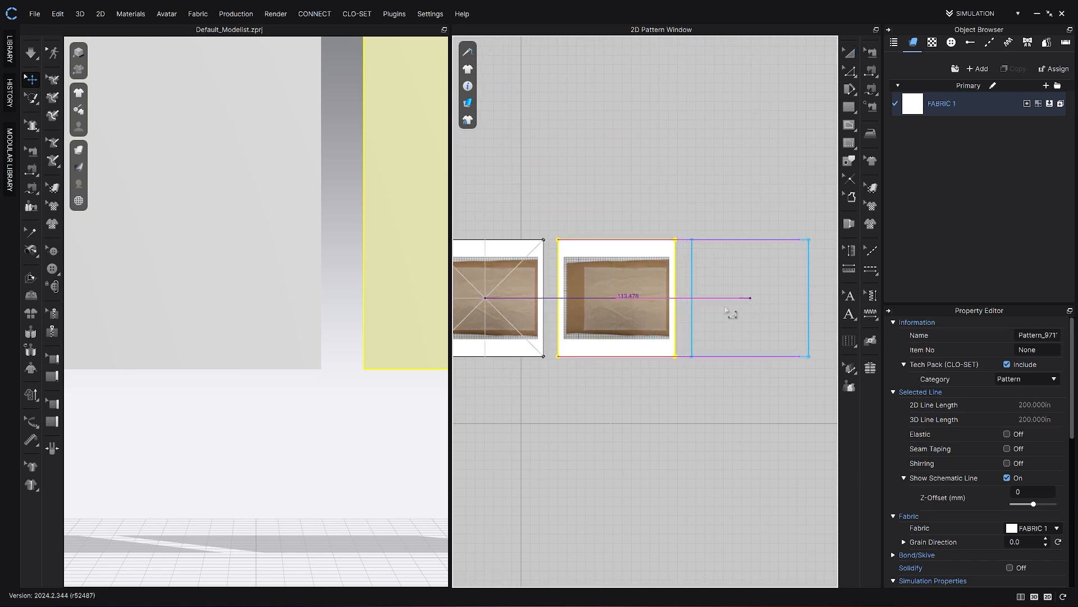
click(730, 309)
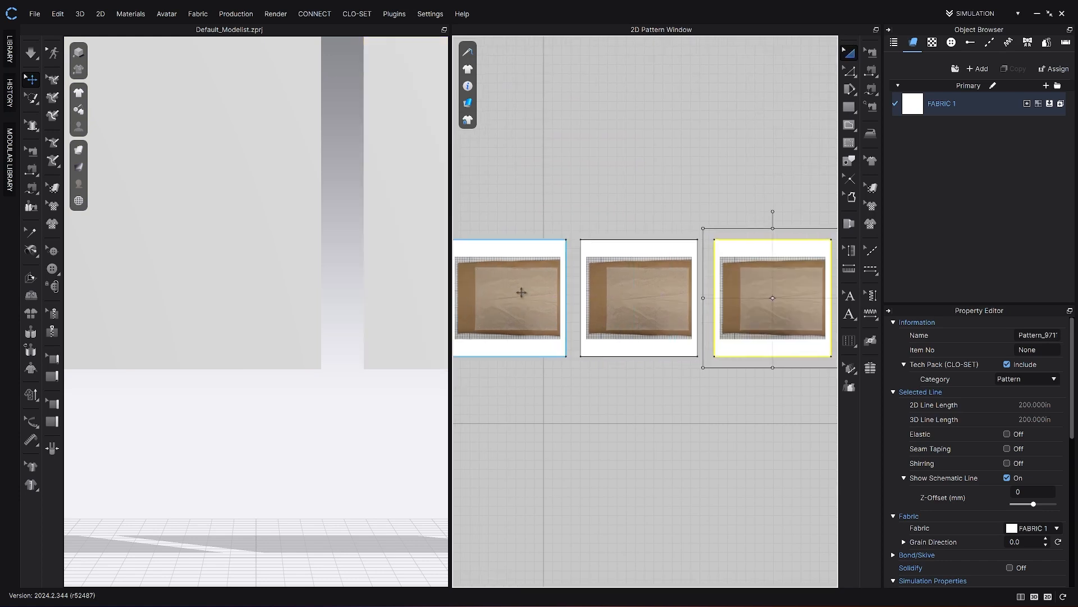
click(620, 278)
click(871, 107)
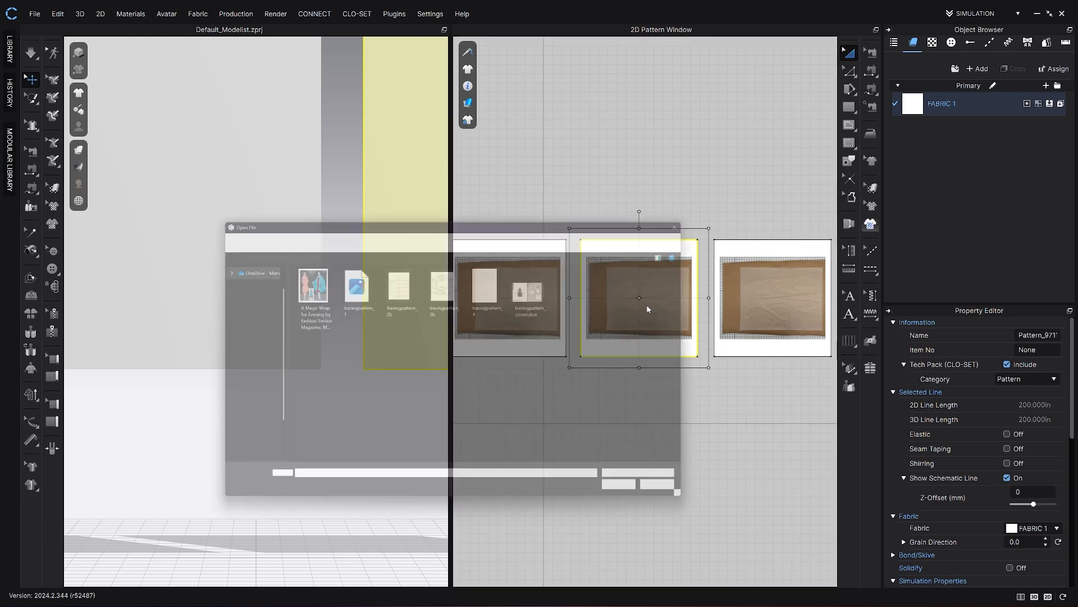
click(679, 494)
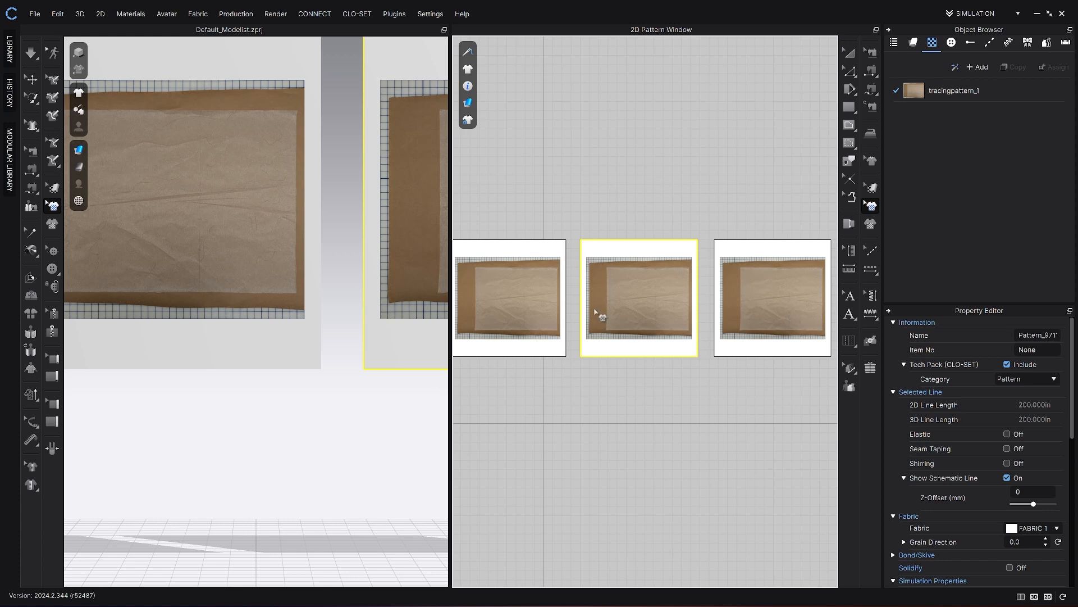
- Delete the tracing graphic from both copied squares, keeping it on the original pattern
click(643, 293)
key(Delete)
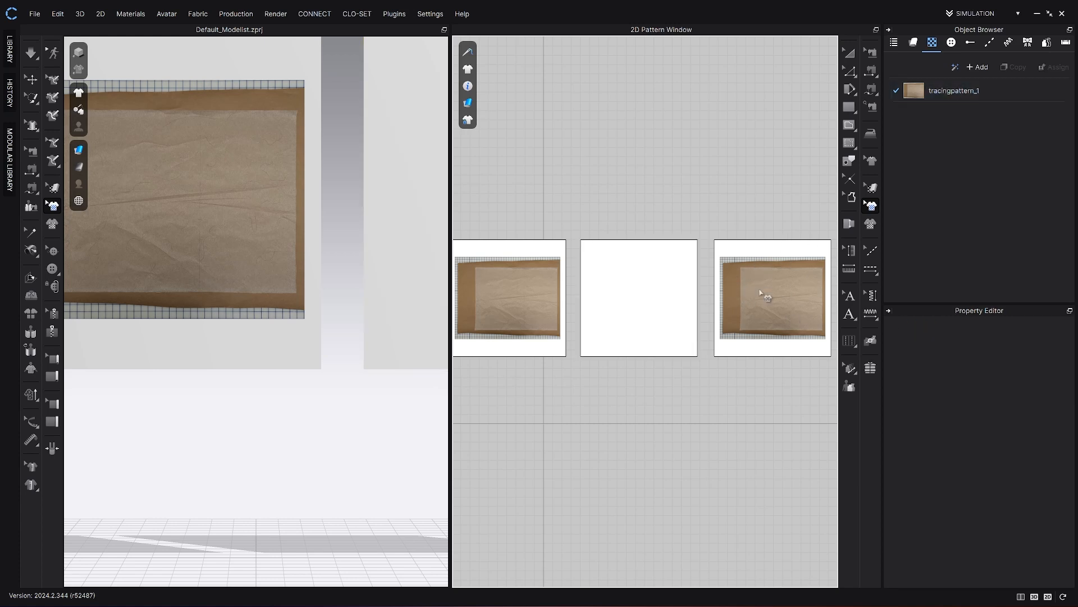
click(764, 294)
key(Delete)
middle_drag(601, 309, 622, 309)
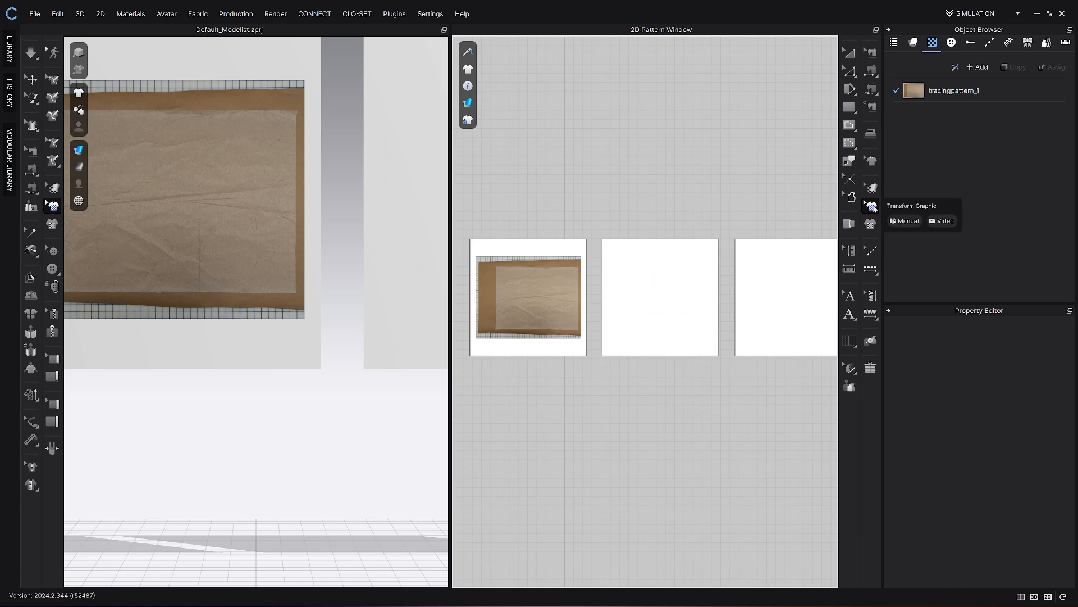
click(549, 301)
click(669, 393)
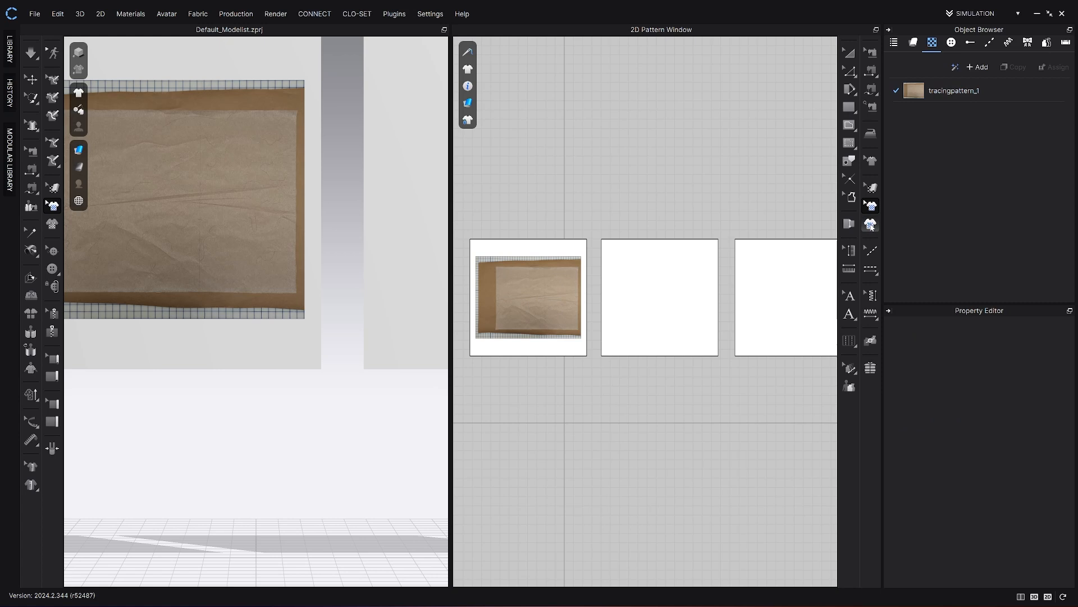
click(626, 281)
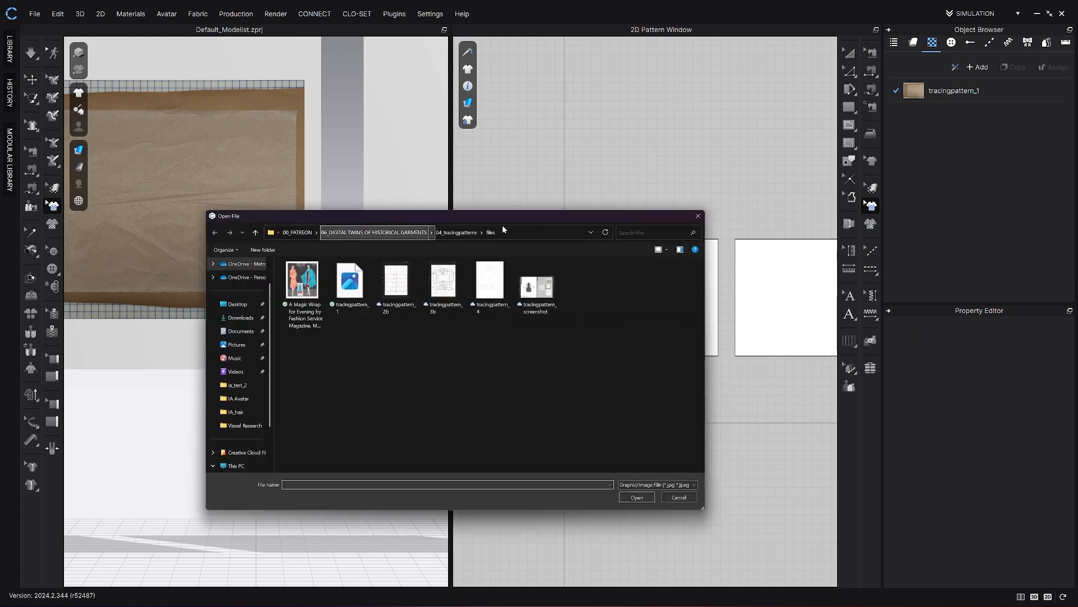
click(698, 216)
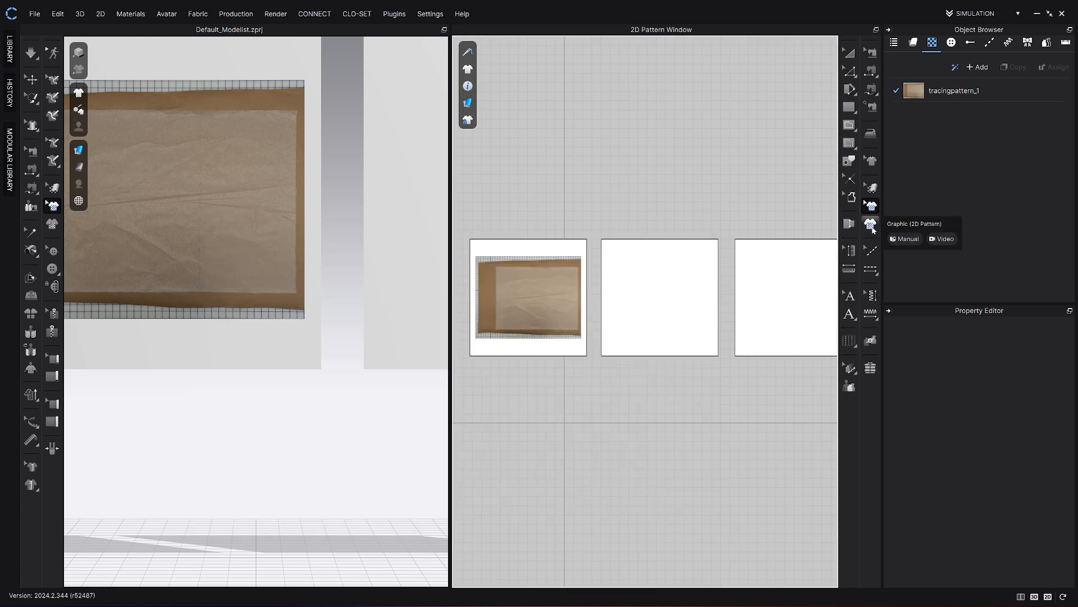
- Add the image tracingpattern_2b as a graphic on the blank middle square
click(872, 227)
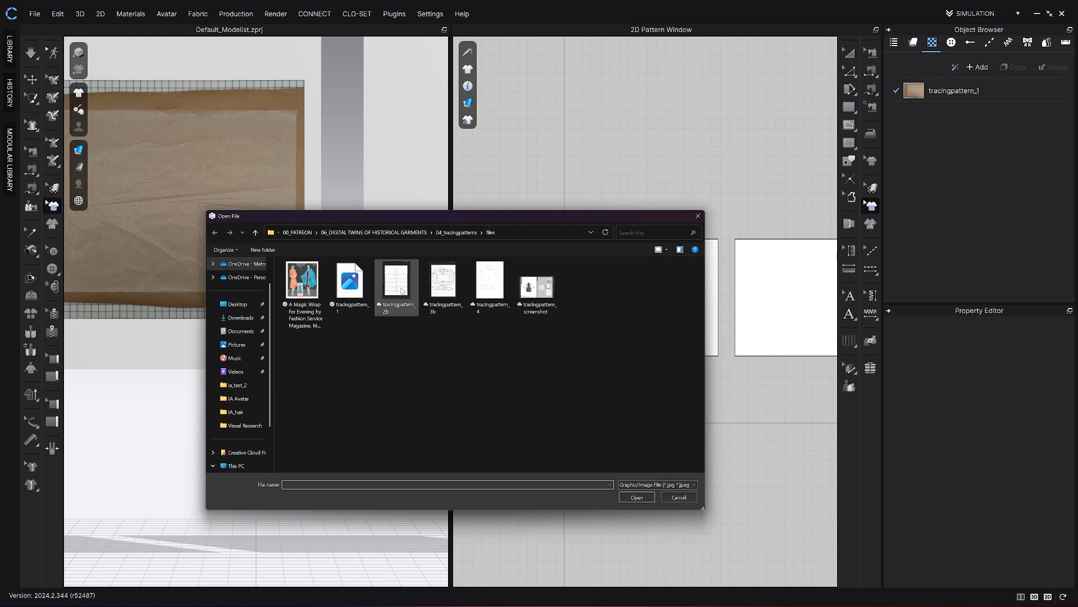
click(402, 291)
click(637, 497)
click(653, 328)
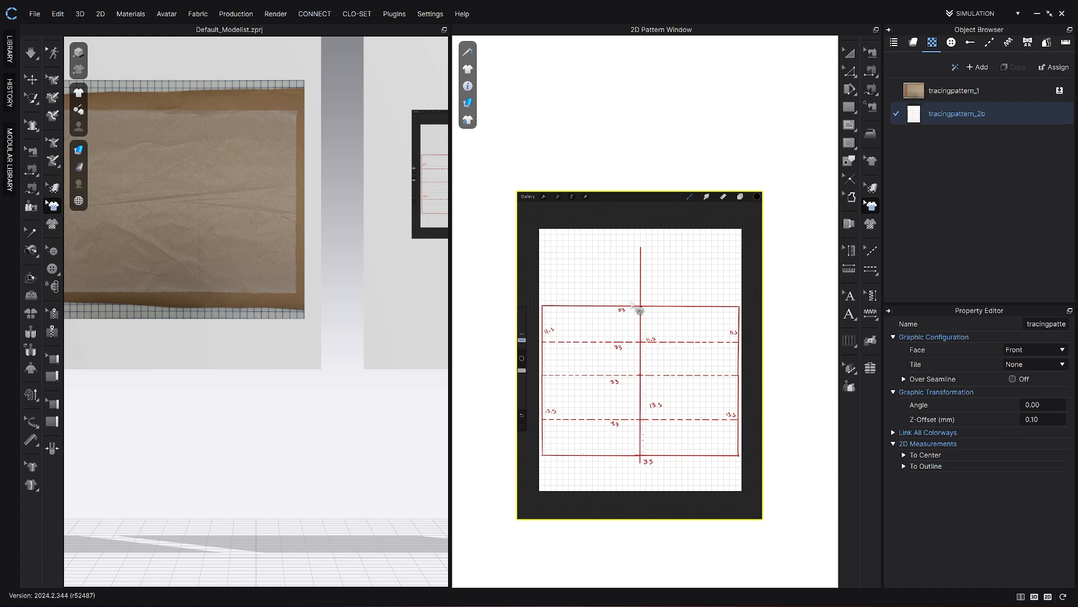
- Add the image tracingpattern_4 as a graphic on the blank third square pattern
scroll(661, 329, up, 5)
scroll(664, 320, down, 10)
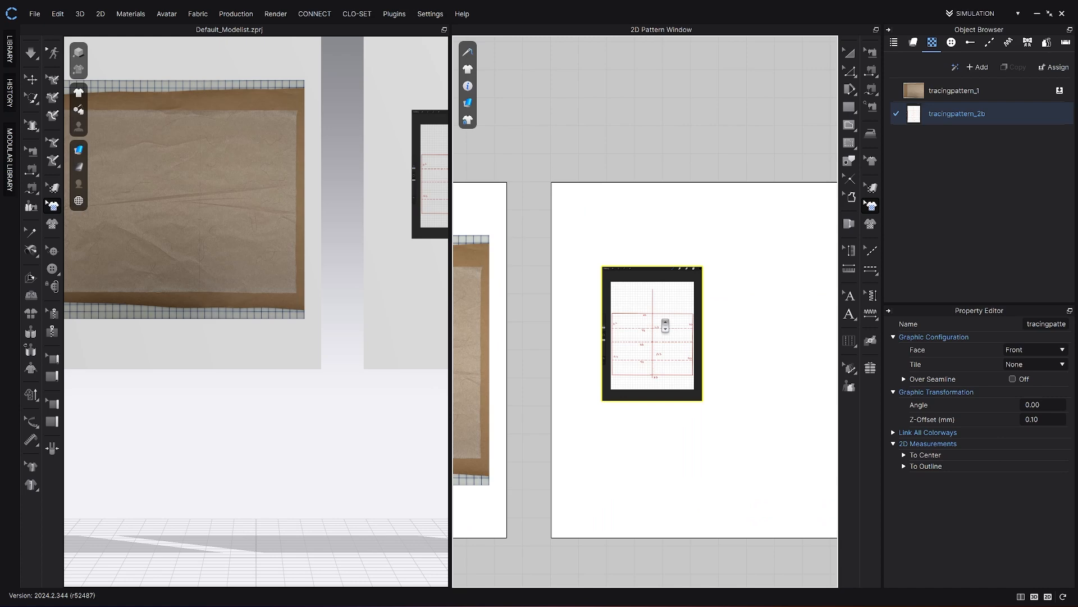
middle_drag(665, 315, 622, 301)
scroll(589, 294, down, 5)
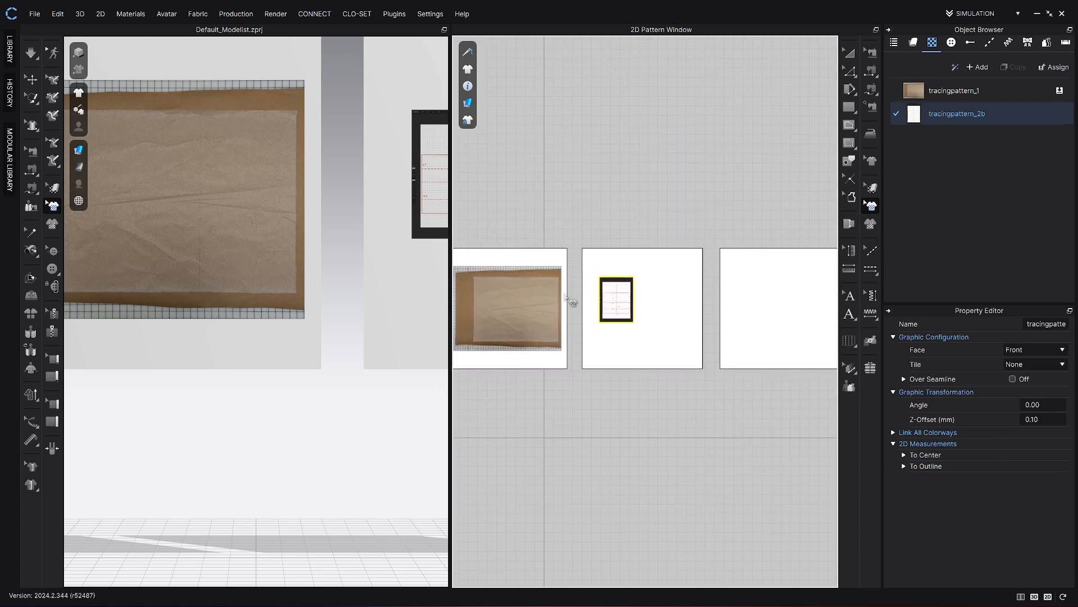
middle_drag(805, 273, 747, 272)
click(871, 225)
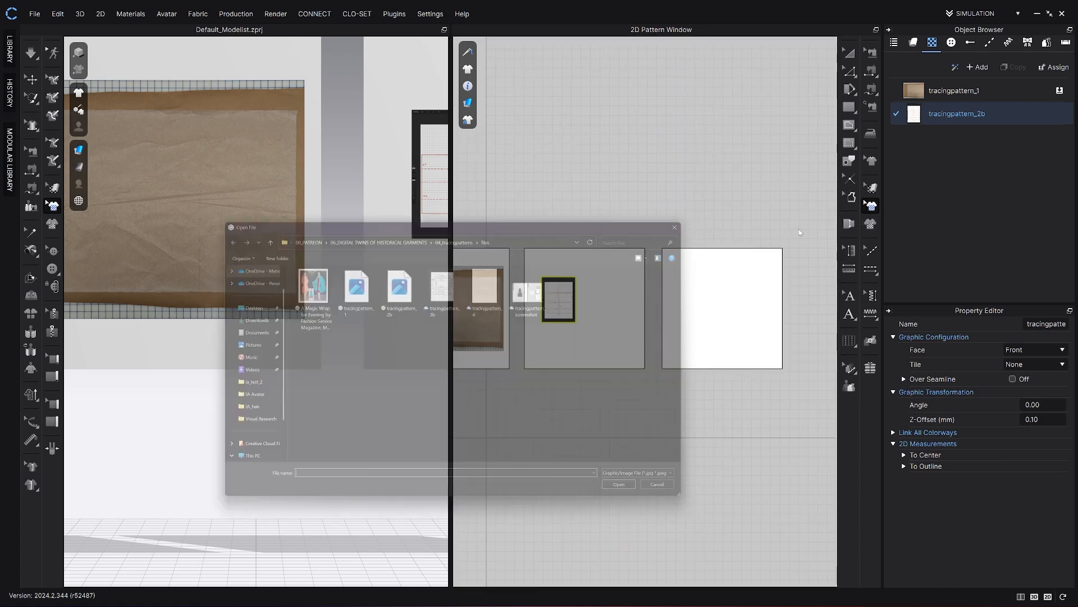
double_click(495, 303)
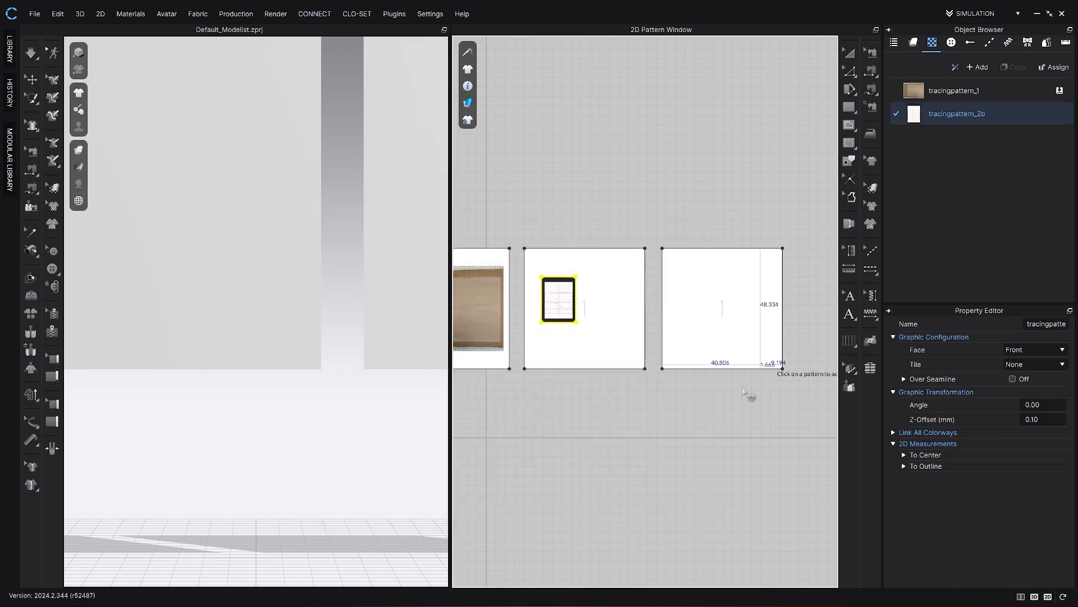
click(705, 314)
click(511, 373)
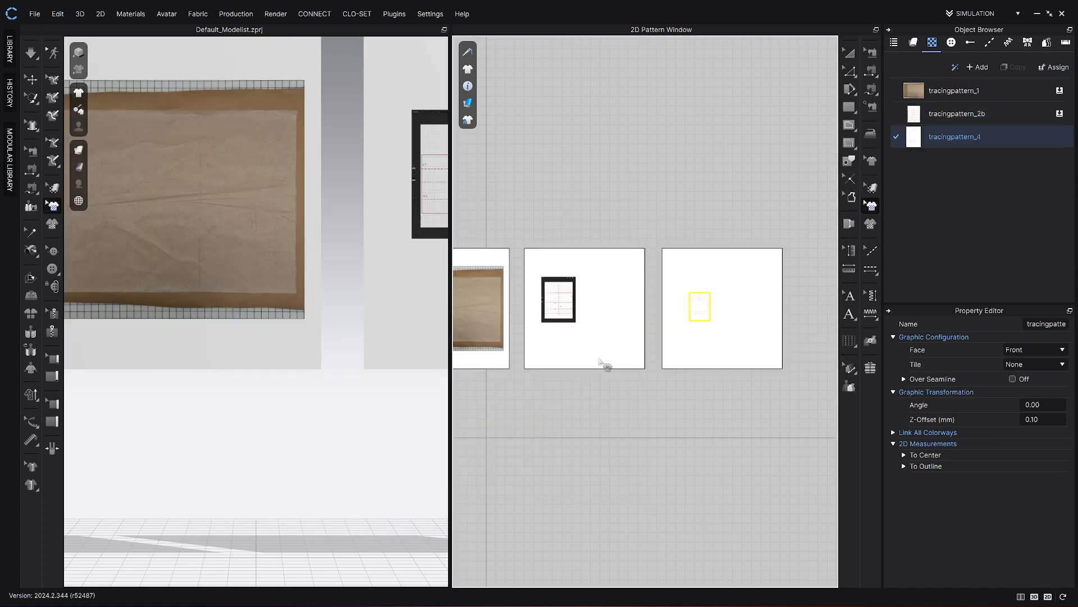
- Examine the handwritten measurement notes on the third square up close, and review the row of three patterns with their graphics
scroll(699, 308, up, 10)
middle_drag(698, 308, 604, 307)
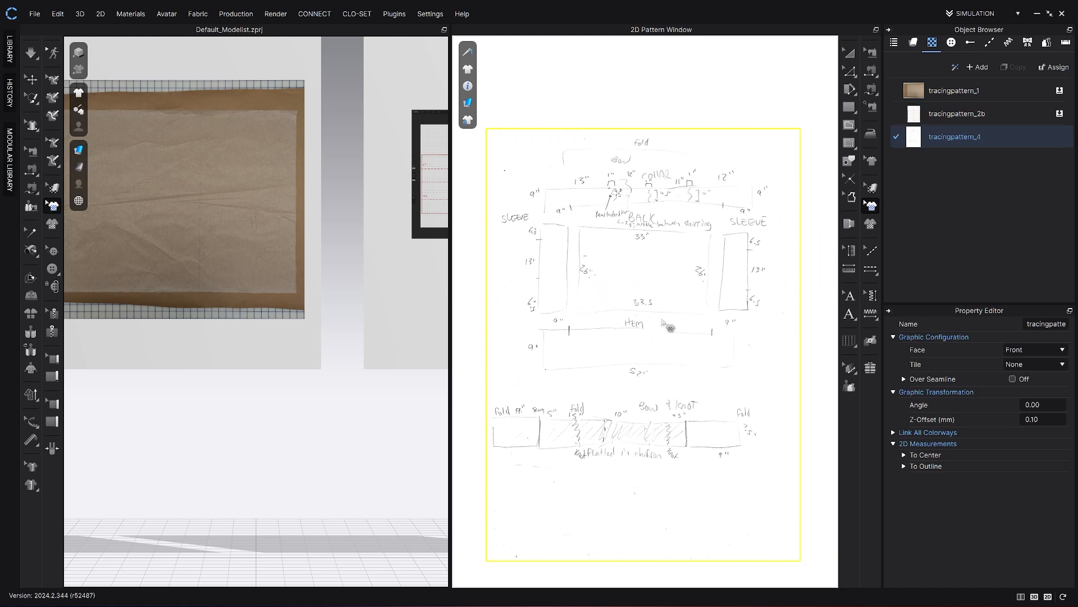
scroll(668, 327, down, 8)
right_drag(631, 318, 753, 330)
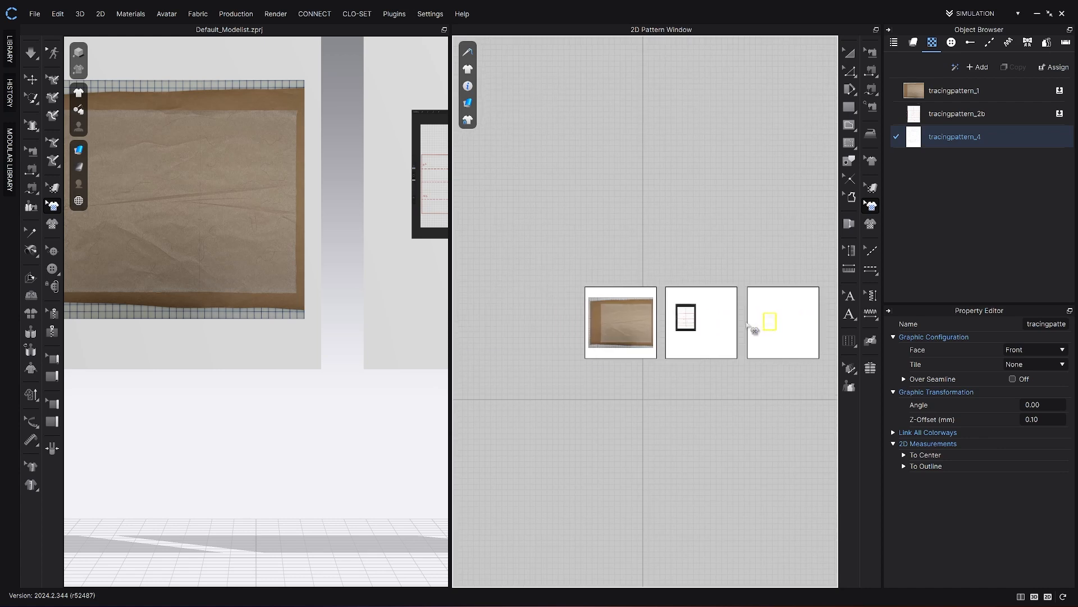
scroll(623, 323, down, 3)
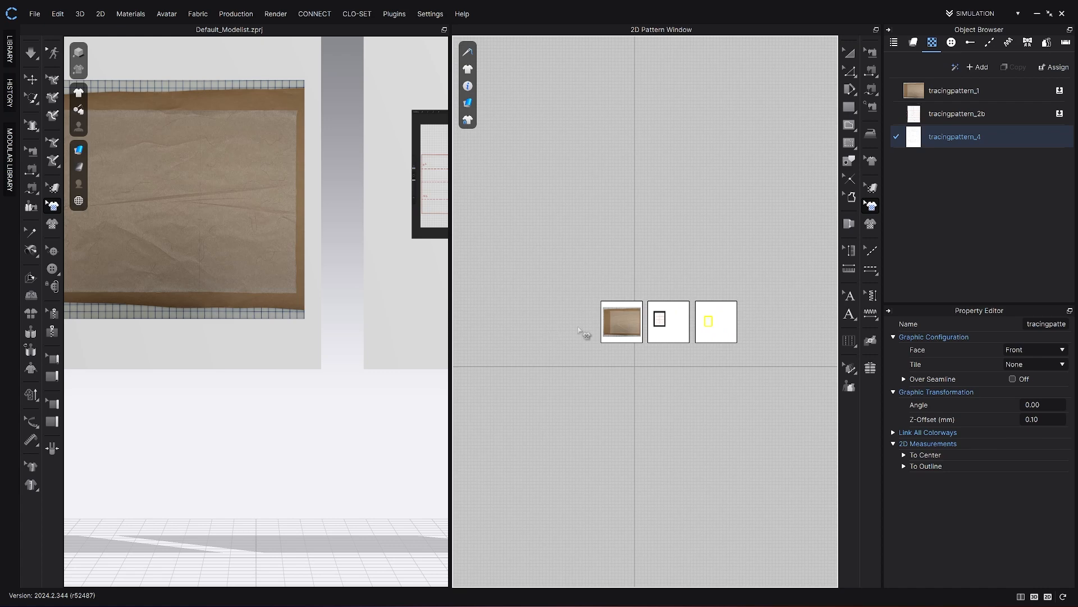
scroll(651, 329, down, 2)
scroll(654, 334, up, 6)
right_drag(799, 326, 842, 340)
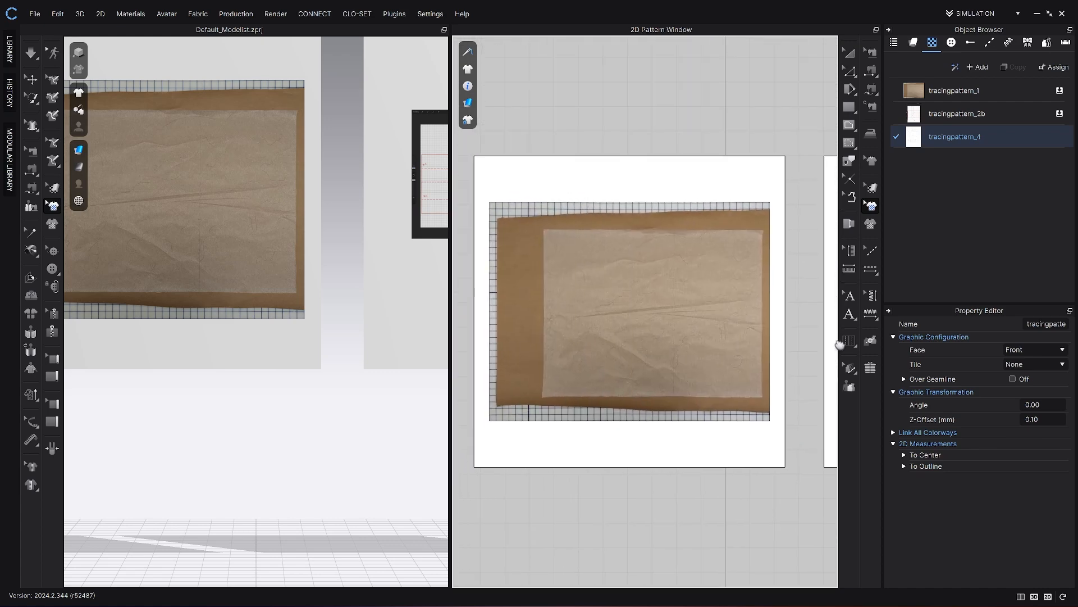
- Collapse the Object Browser and Property Editor to enlarge the 2D pattern view around the traced paper graphic
click(888, 29)
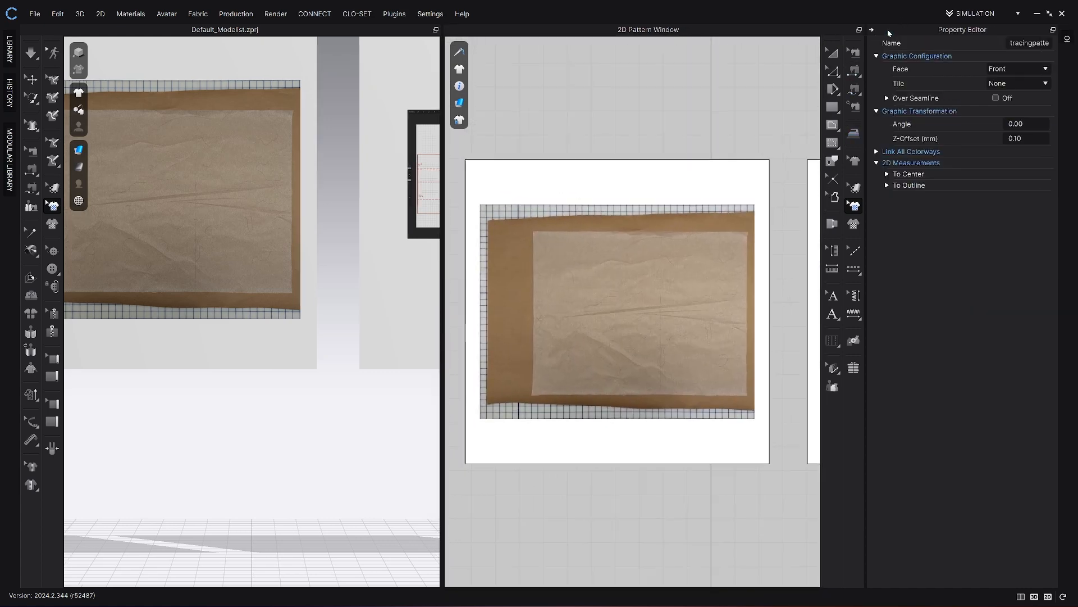
click(888, 30)
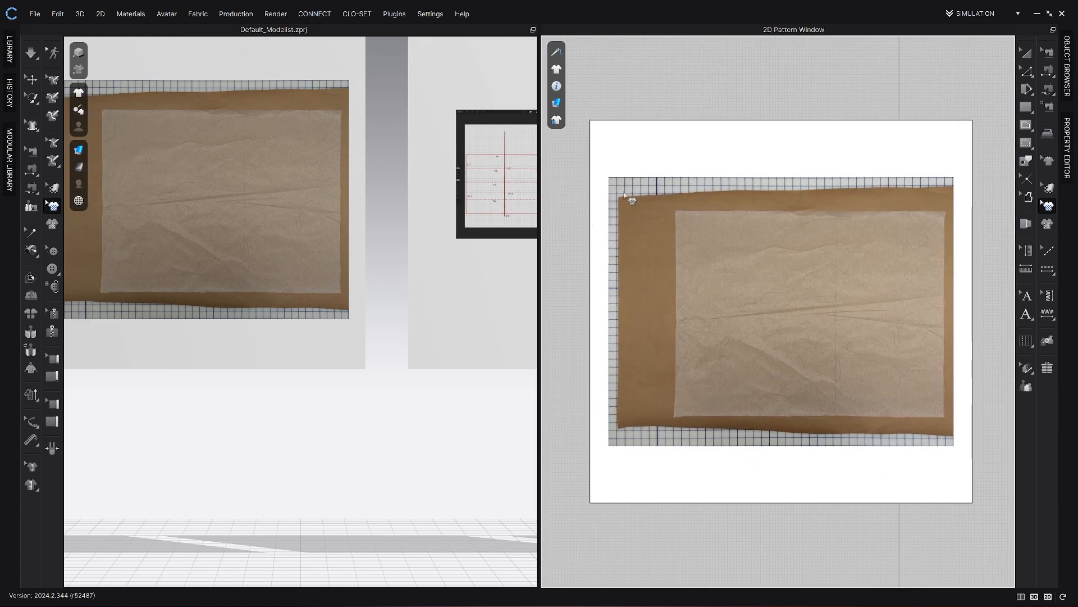
middle_drag(646, 219, 648, 237)
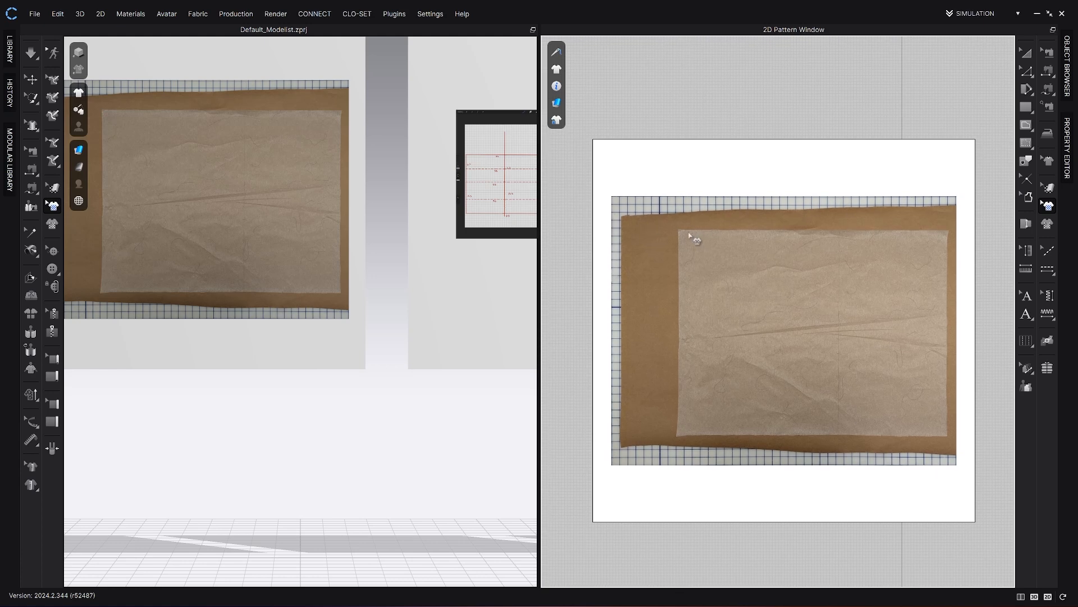
middle_drag(690, 235, 682, 234)
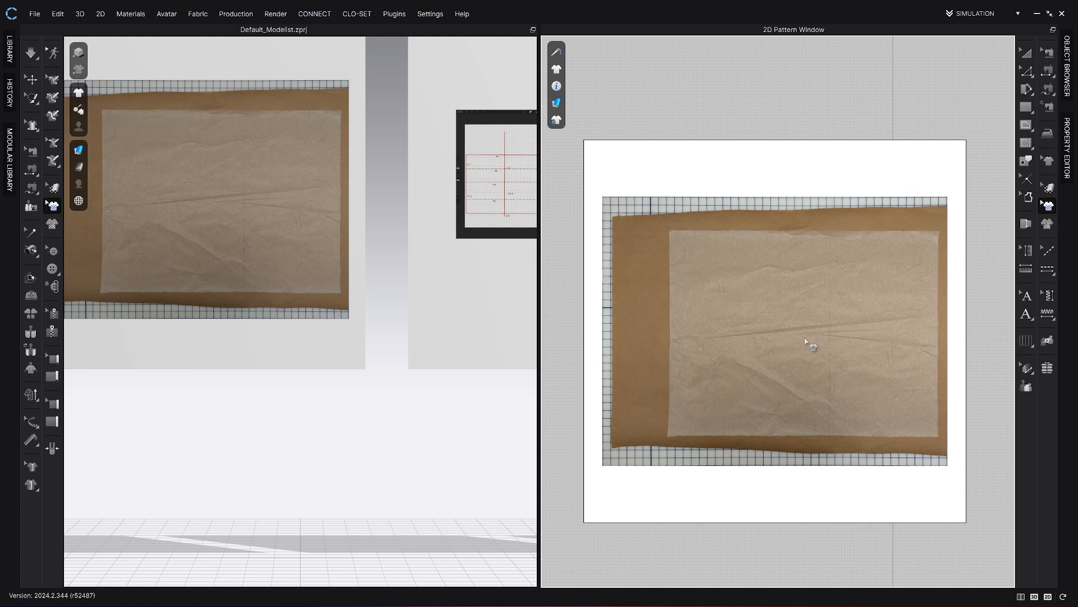
middle_drag(777, 340, 769, 341)
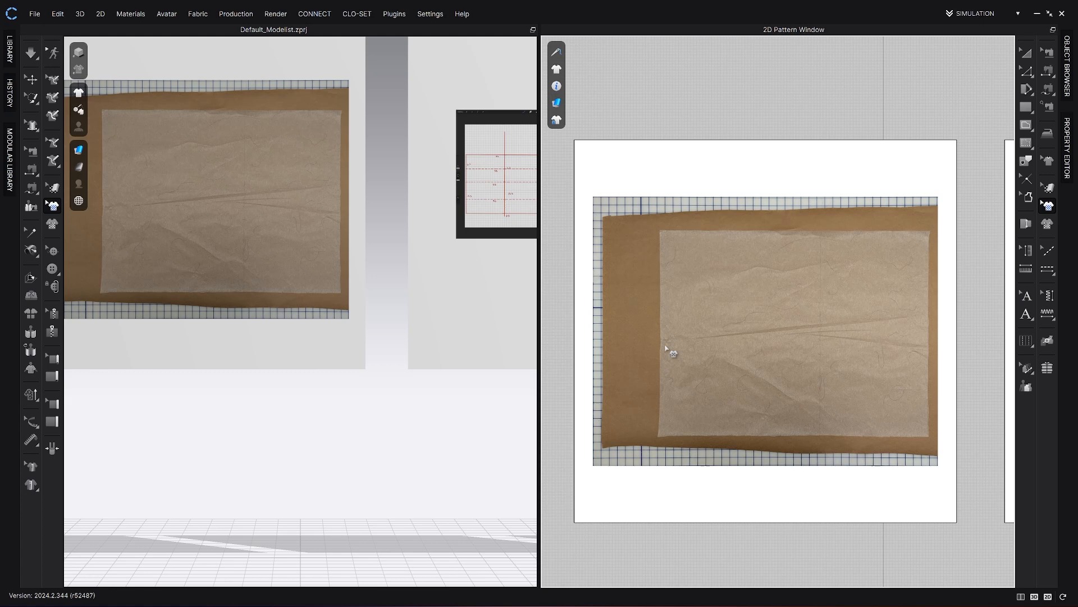
middle_drag(690, 345, 691, 332)
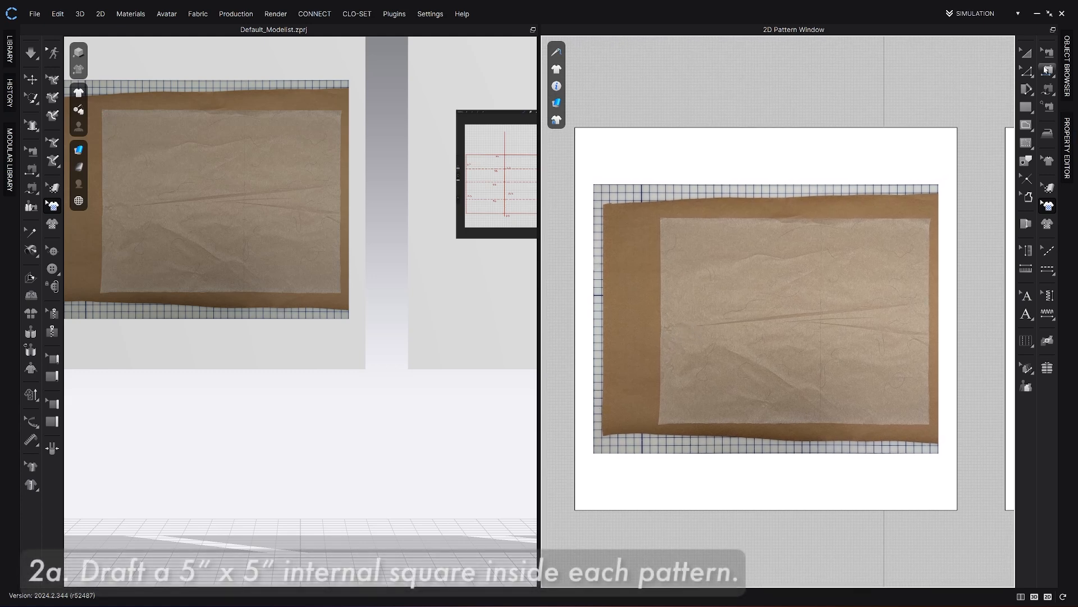
- Create an internal rectangle 5 inches wide and 5 inches high near the upper-left corner of the first pattern's traced paper graphic
click(1026, 125)
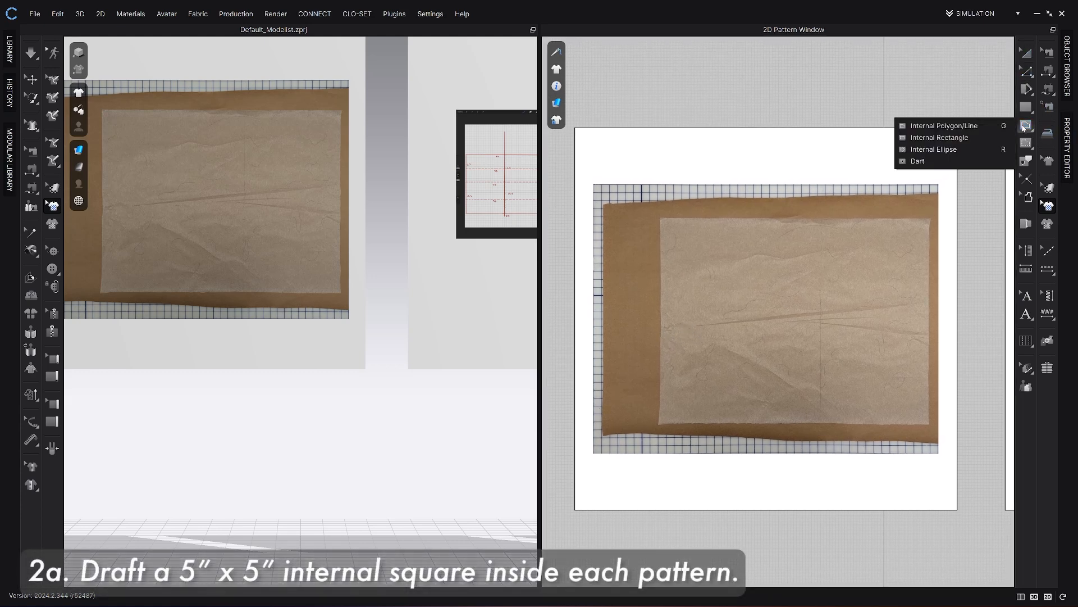
click(976, 137)
click(1027, 126)
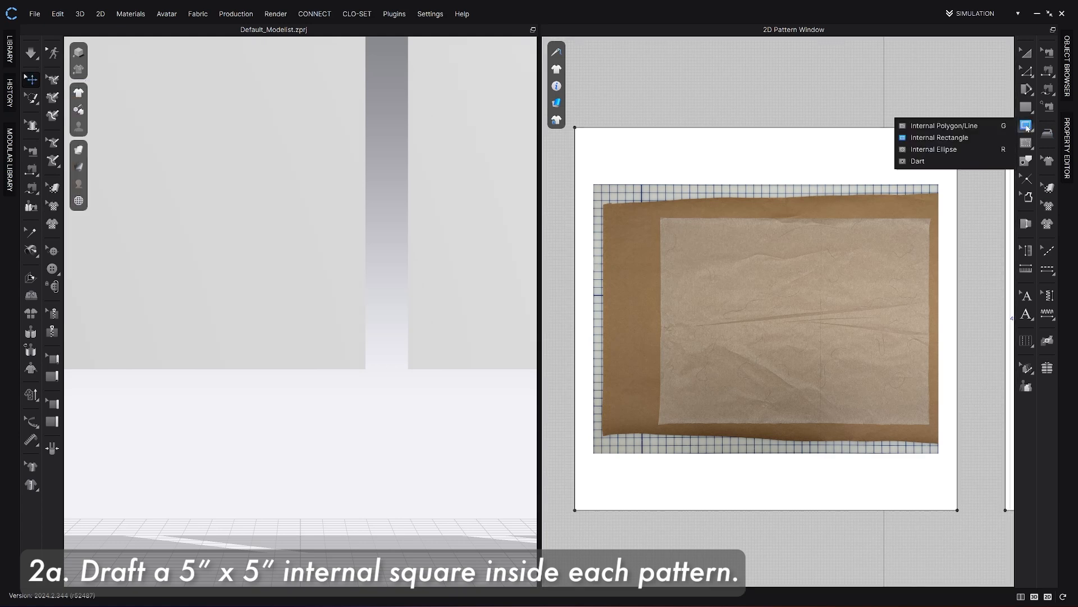
click(985, 137)
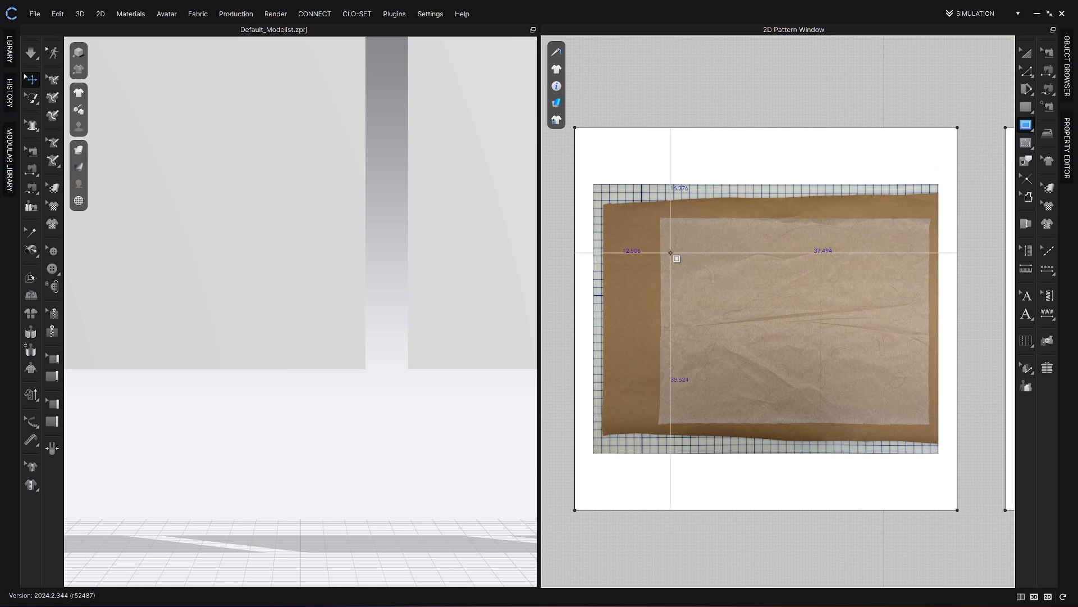
click(632, 217)
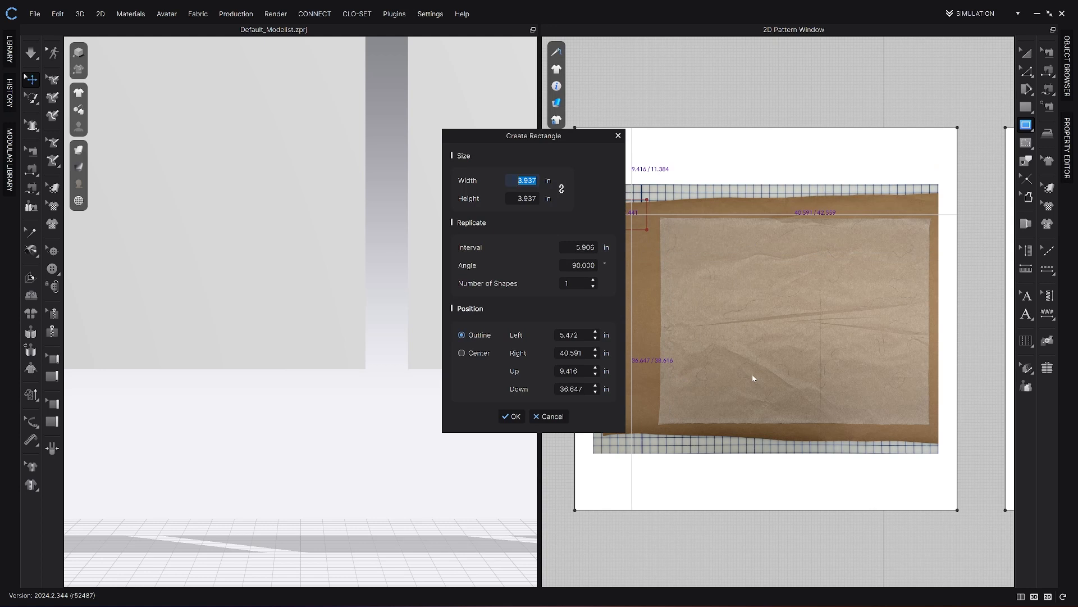
text(5)
key(Tab)
text(5)
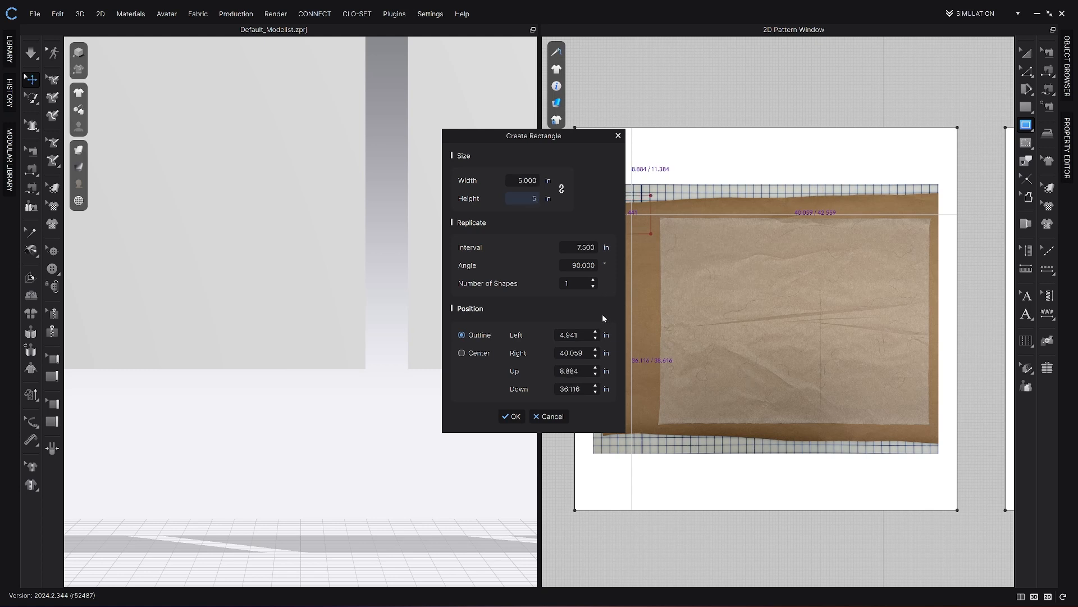
key(Caps_Lock)
click(527, 180)
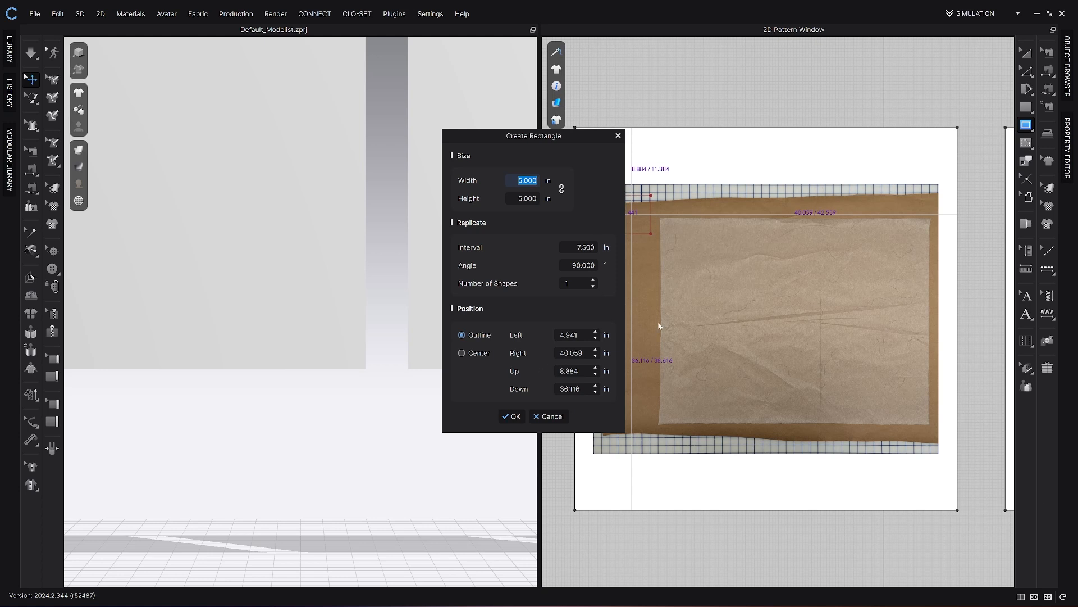
click(507, 416)
- Move the 5-inch internal square so its upper-left corner sits on a grid intersection of the cutting mat in the graphic
key(a)
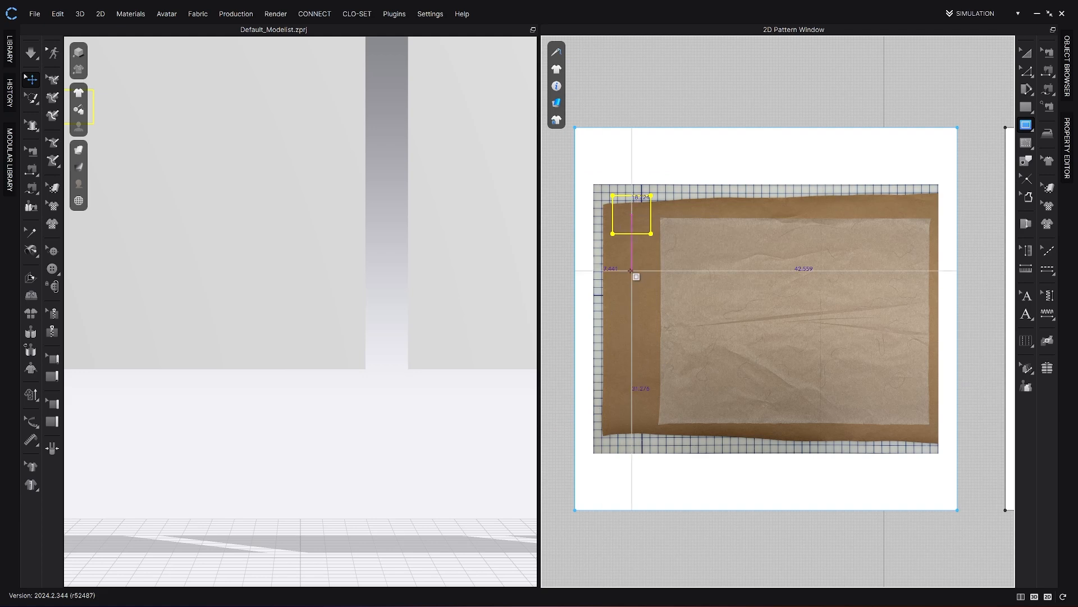
click(650, 219)
drag(654, 210, 635, 183)
scroll(618, 211, up, 6)
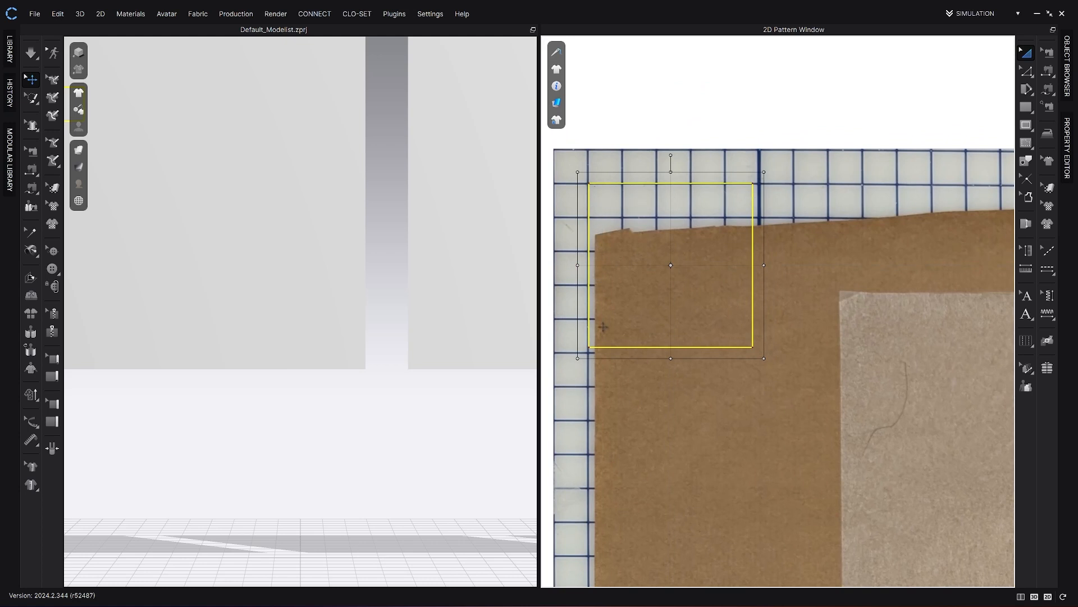
scroll(595, 278, up, 3)
scroll(596, 281, down, 5)
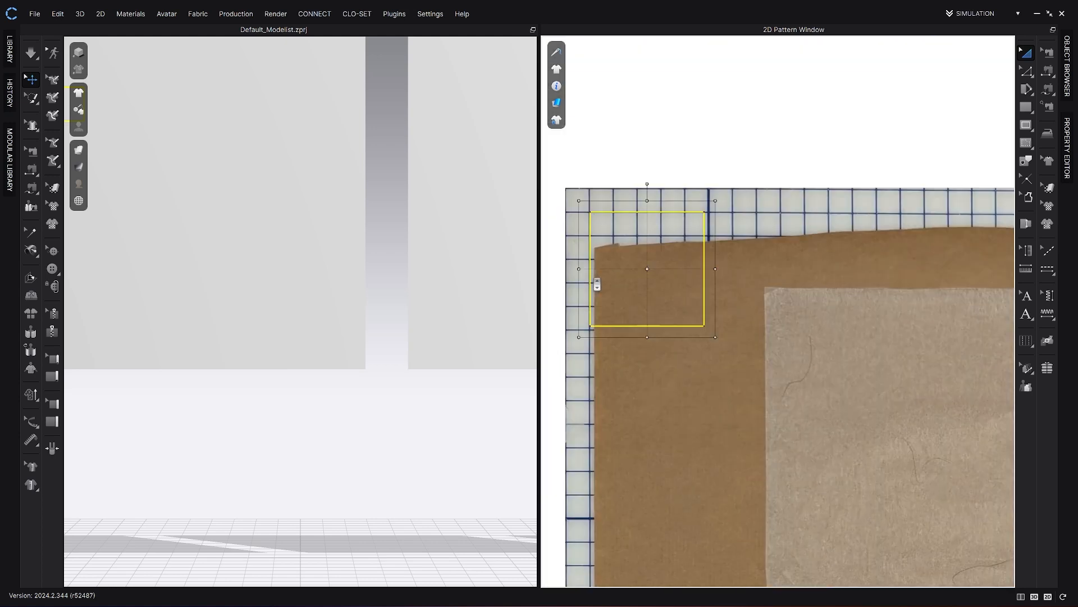
middle_drag(599, 284, 597, 292)
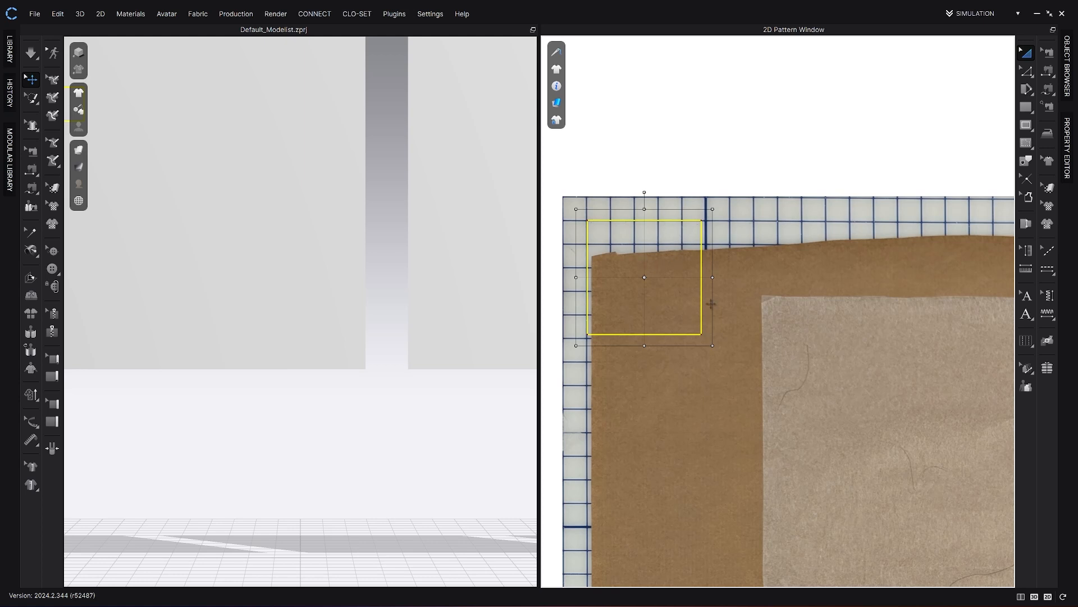
scroll(699, 293, down, 3)
scroll(700, 292, down, 1)
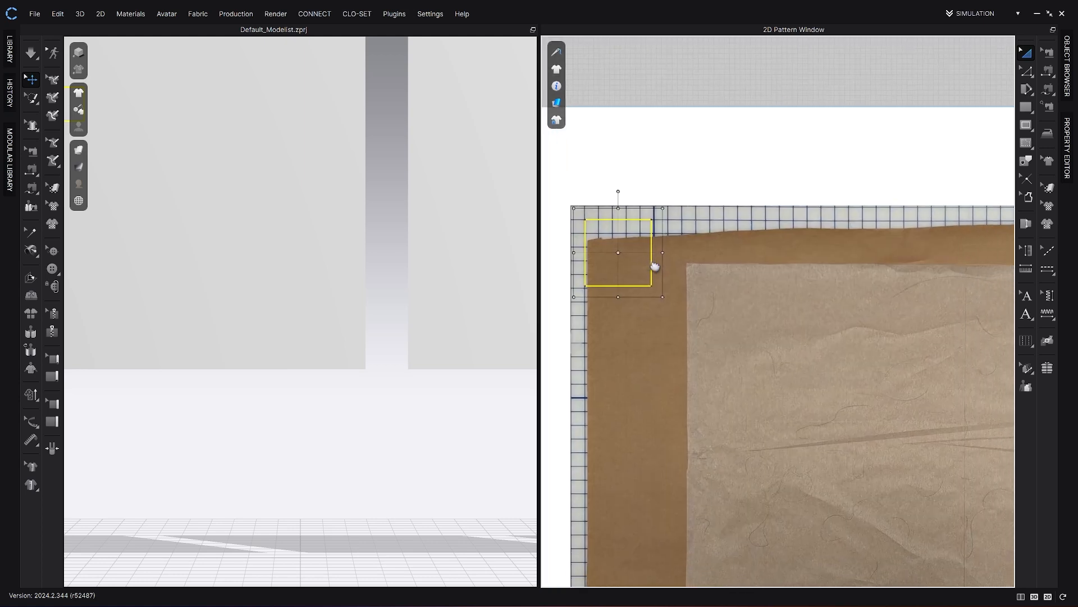
scroll(656, 268, down, 2)
scroll(668, 287, down, 1)
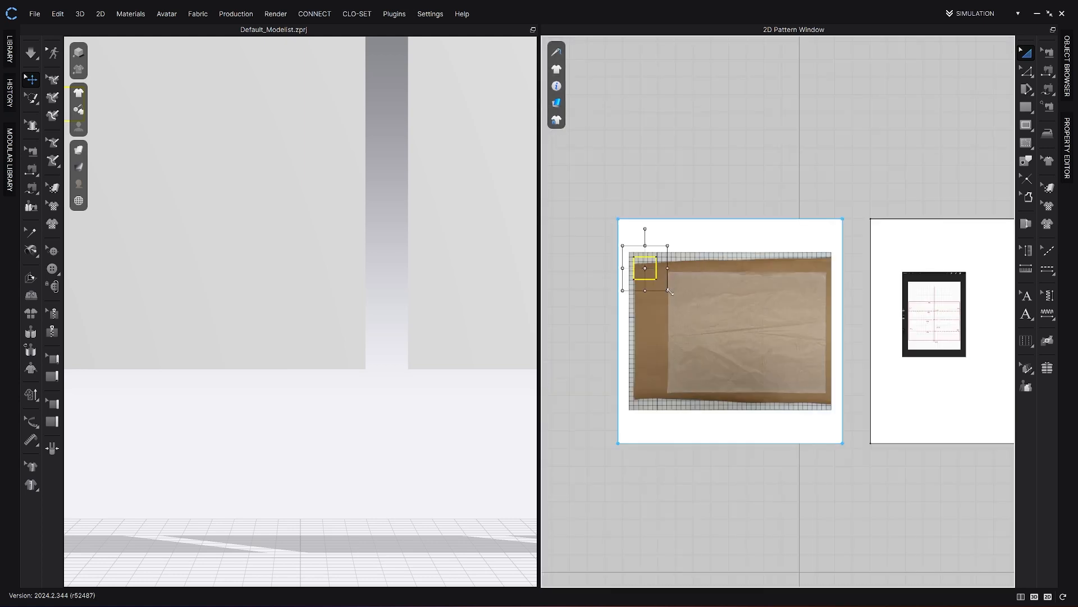
drag(668, 290, 848, 417)
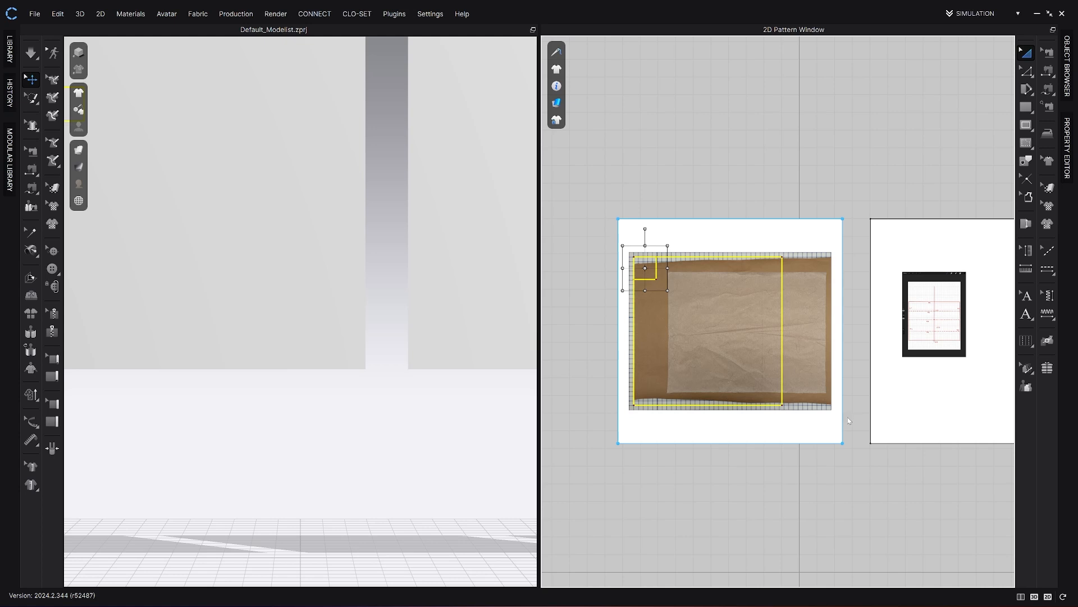
drag(848, 417, 847, 417)
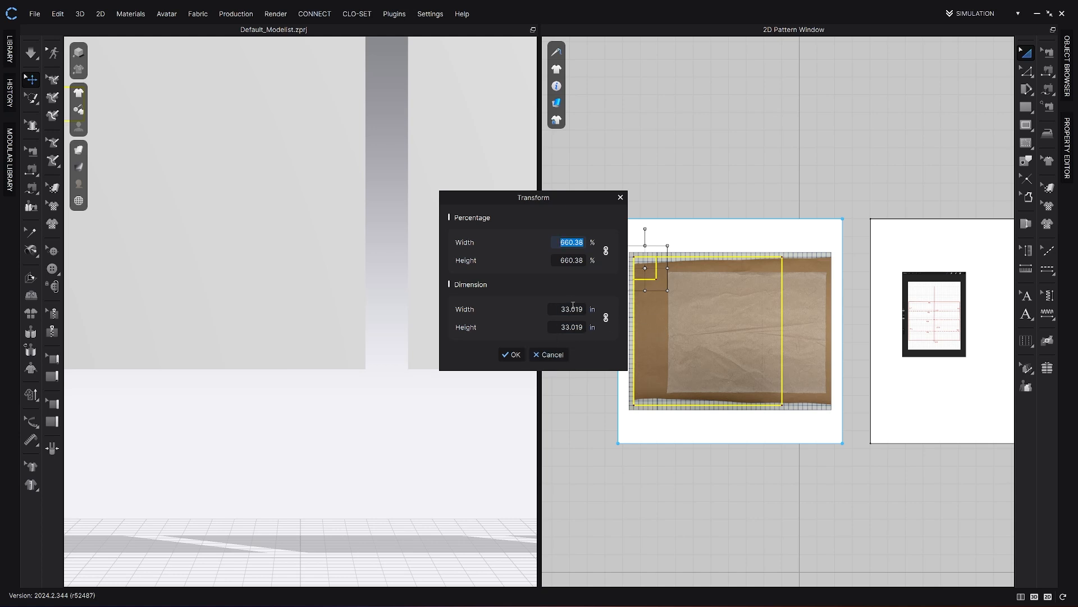
click(565, 354)
- Examine how the internal square's size and edges compare with the cutting mat's grid in the graphic
scroll(722, 226, down, 2)
scroll(677, 279, up, 5)
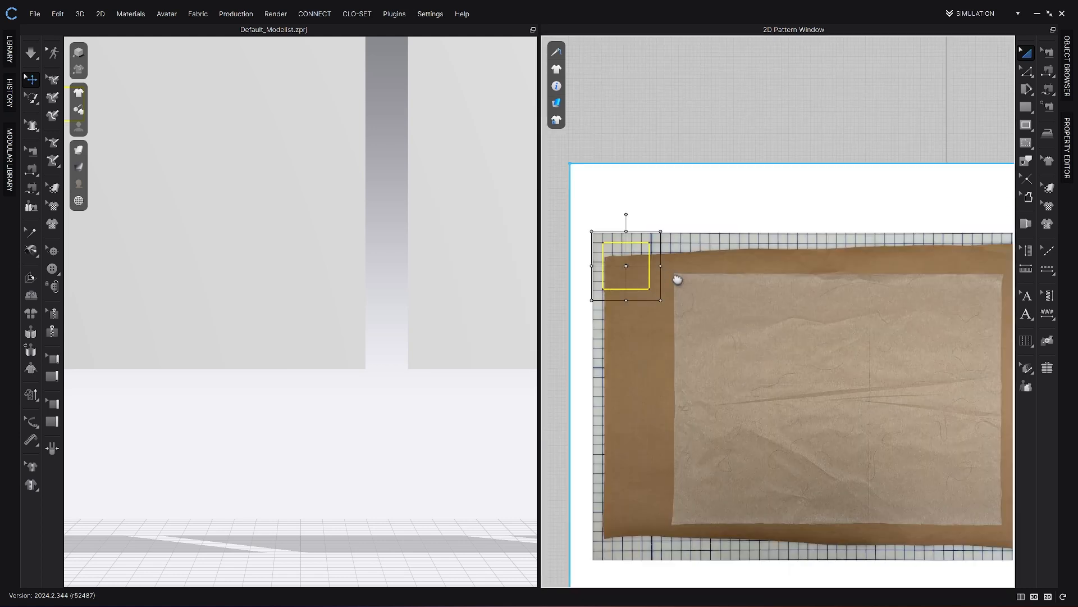
scroll(692, 283, up, 5)
middle_drag(677, 280, 860, 304)
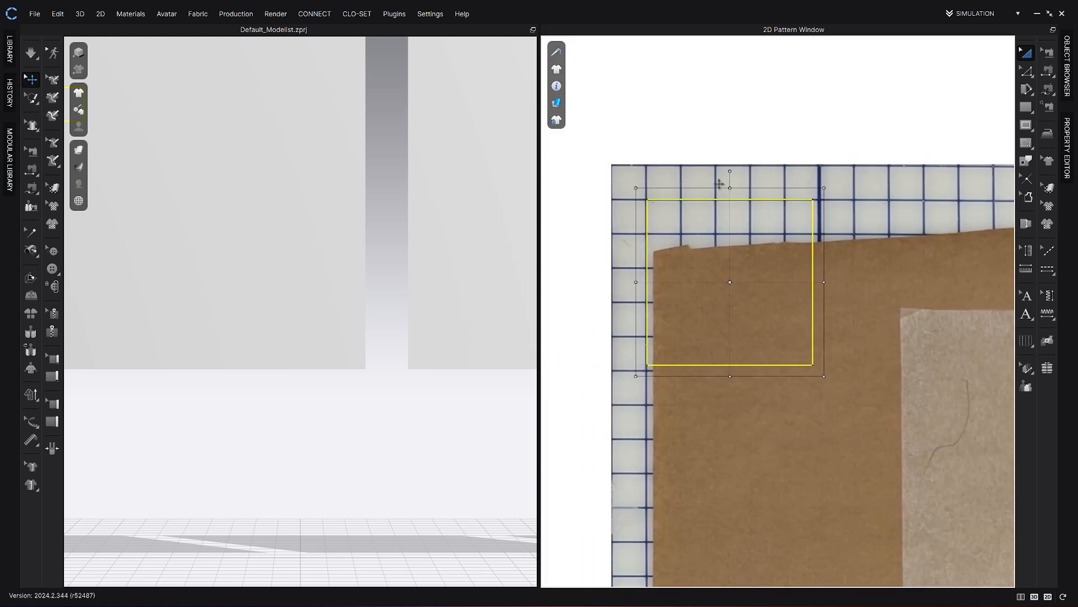
scroll(742, 316, down, 5)
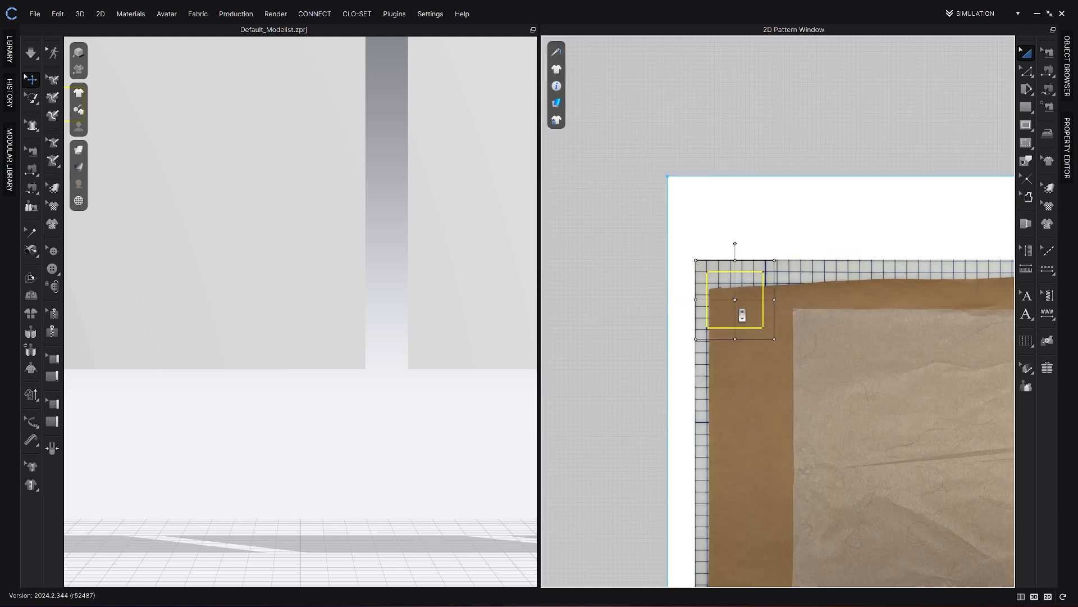
scroll(742, 316, down, 2)
scroll(746, 304, up, 5)
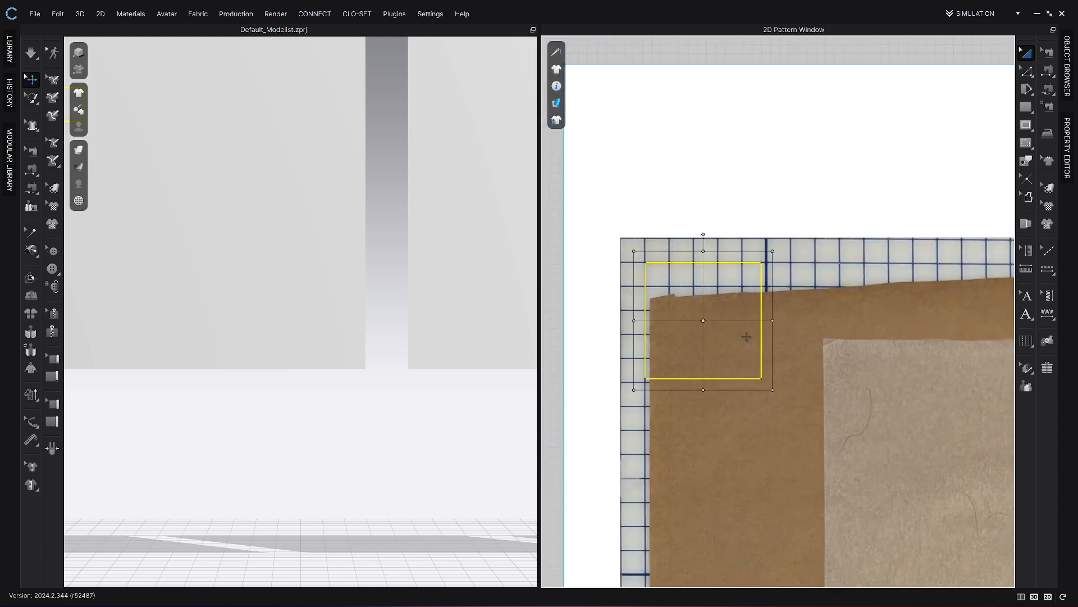
right_drag(746, 337, 753, 345)
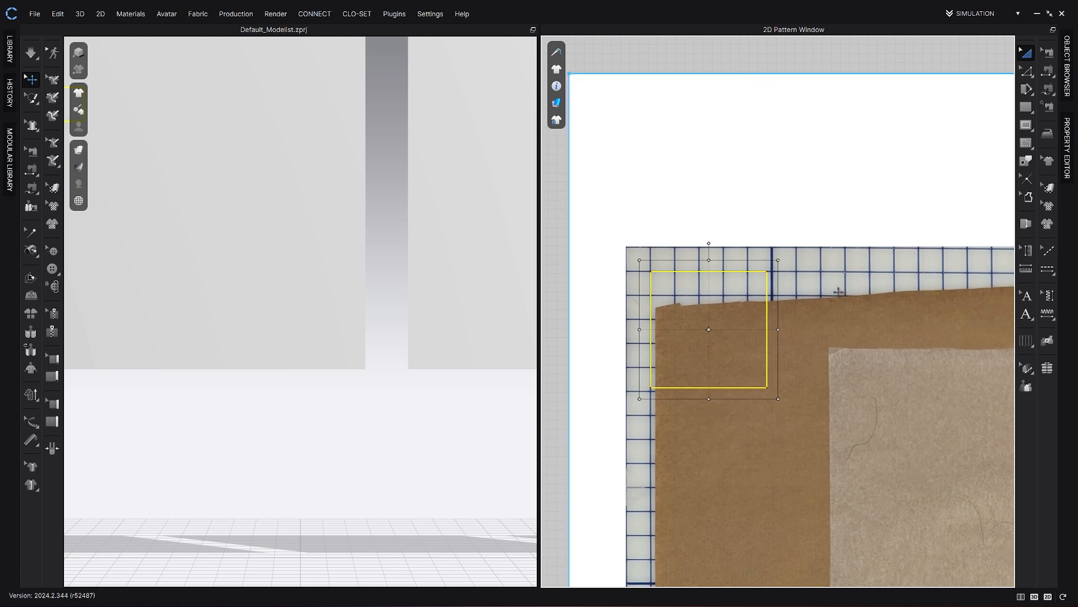
right_drag(838, 292, 799, 279)
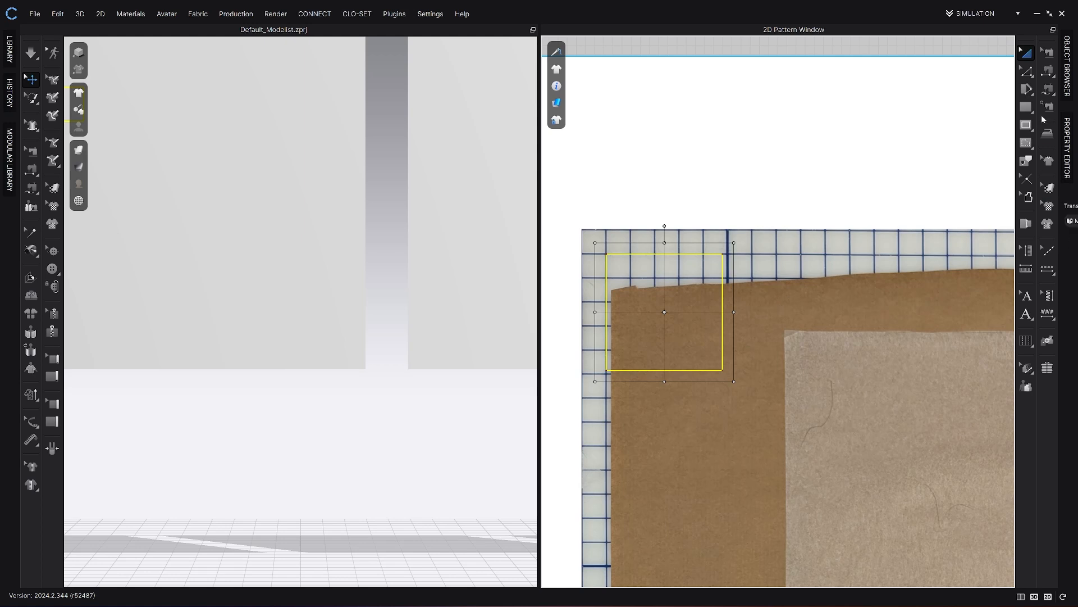
- Reopen the Object Browser on its scene tree and activate the Transform Graphic tool
click(1067, 65)
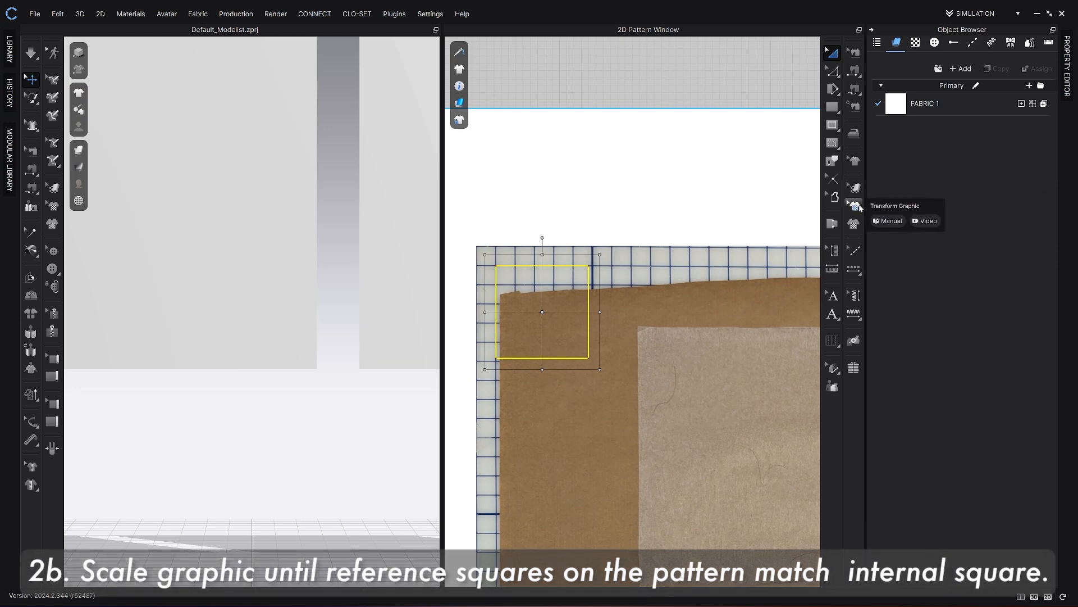
click(855, 206)
click(875, 40)
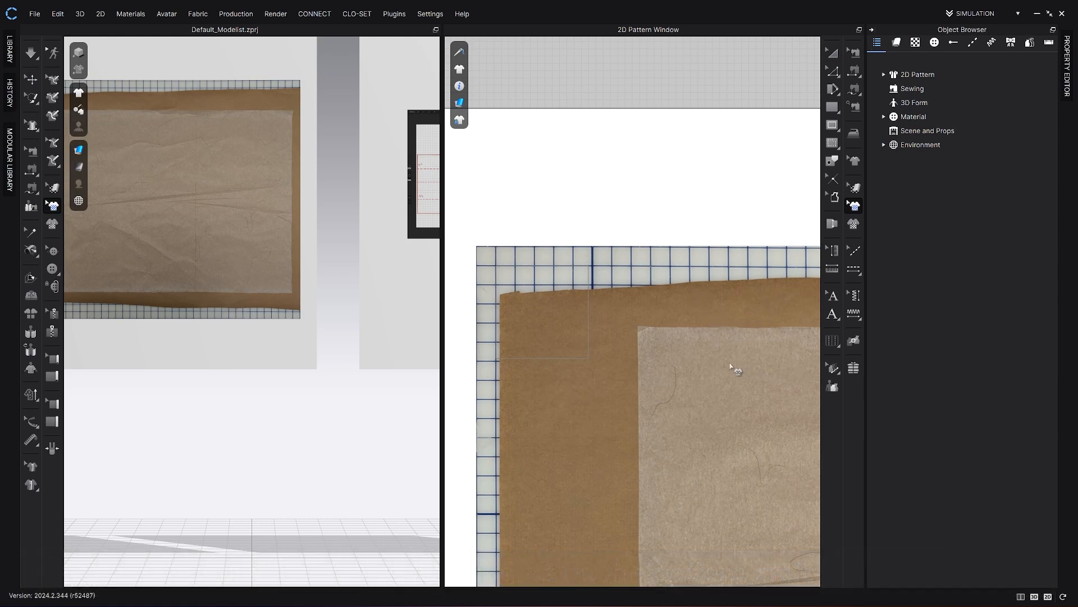
- Examine how the cutting mat's grid squares in the graphic compare in size with the 5-inch internal square
scroll(597, 308, down, 1)
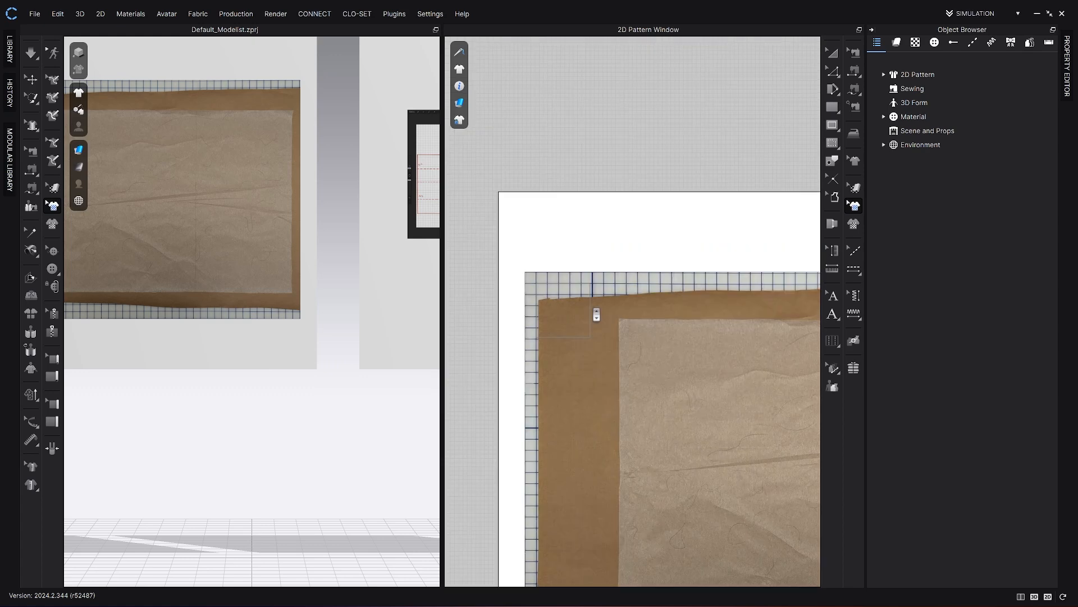
scroll(608, 306, down, 1)
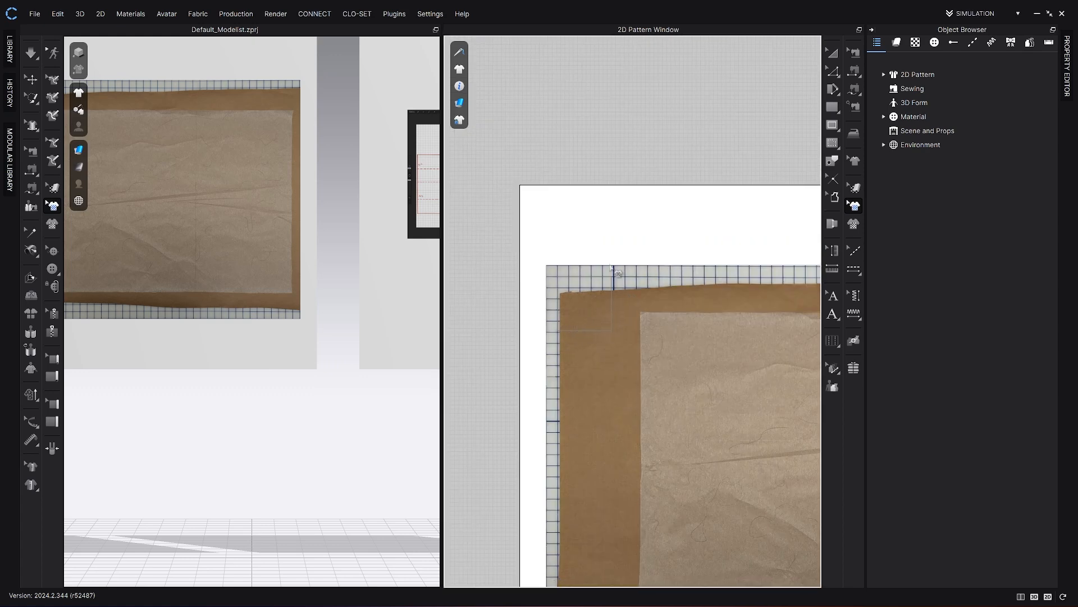
scroll(562, 335, down, 1)
scroll(561, 333, up, 3)
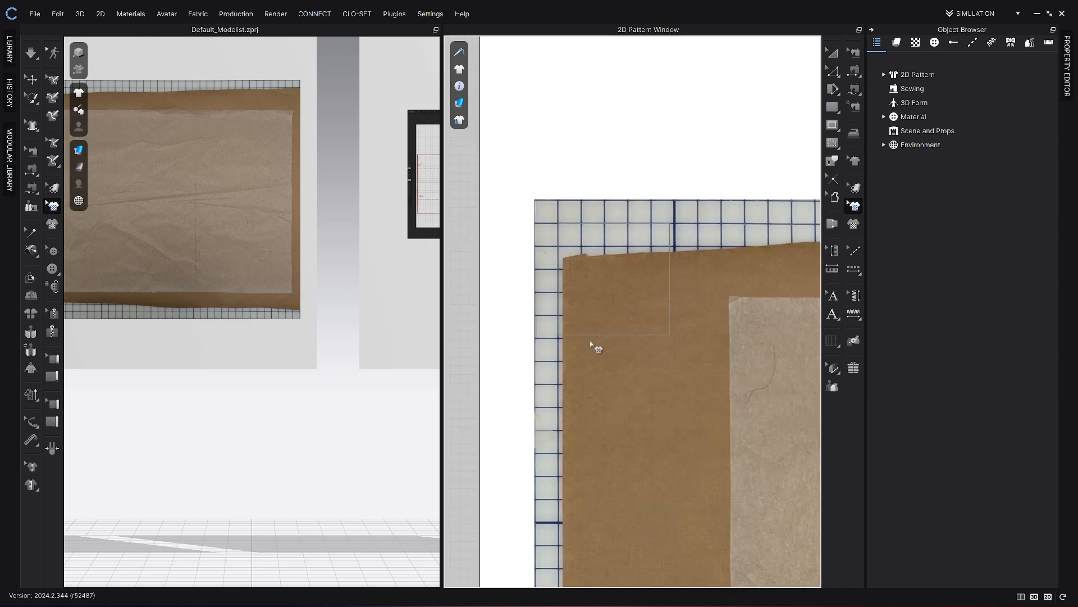
right_drag(696, 311, 648, 308)
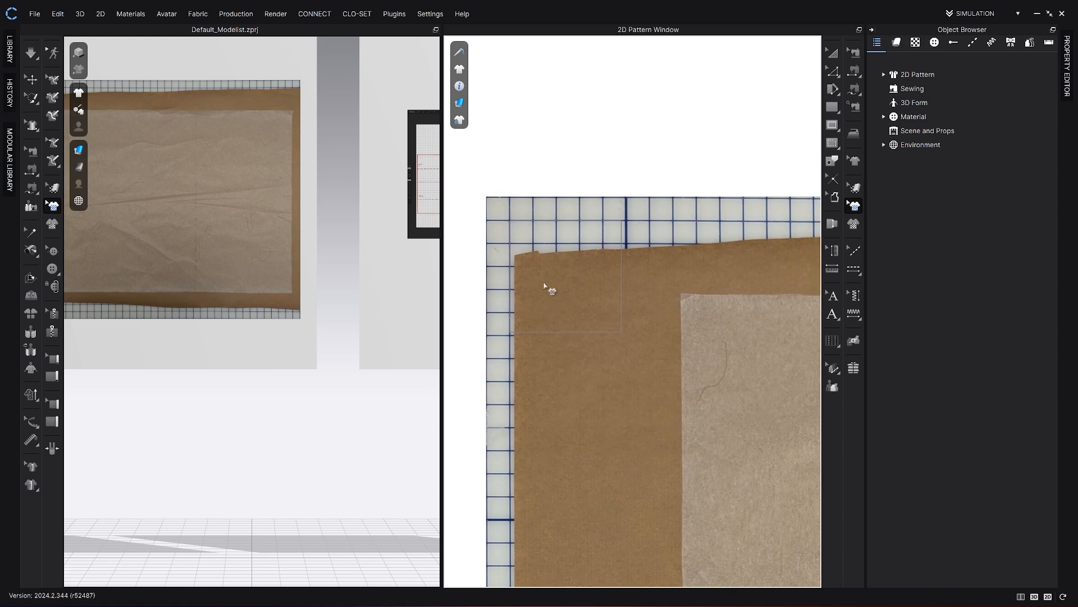
scroll(734, 381, up, 2)
scroll(735, 384, down, 3)
middle_drag(734, 384, 686, 367)
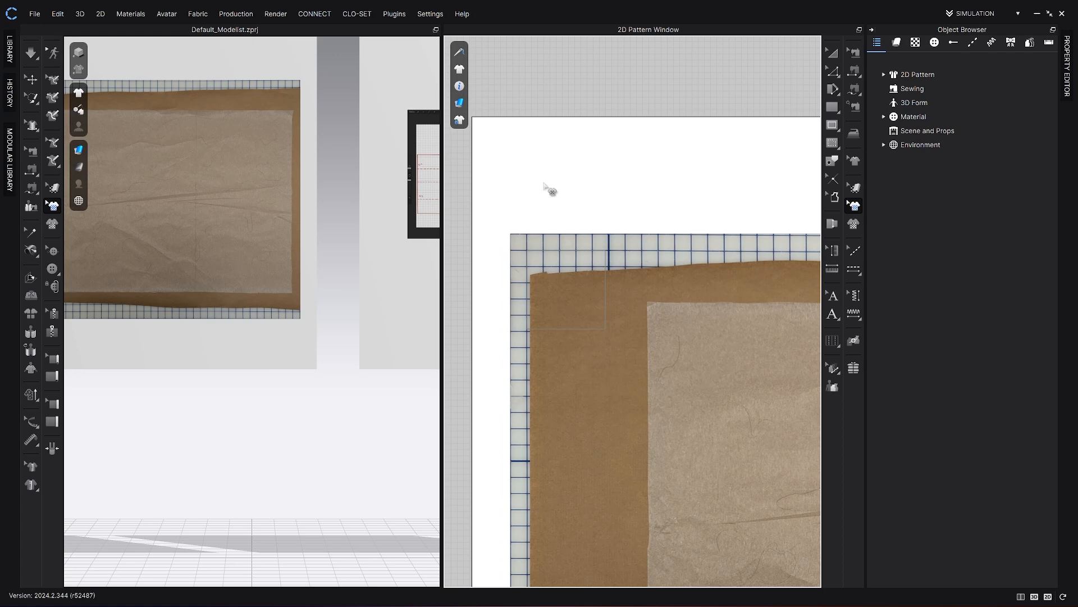
- Try scaling the traced paper graphic down slightly and proportionally to bring its mat grid closer to the internal square's size
scroll(650, 312, down, 4)
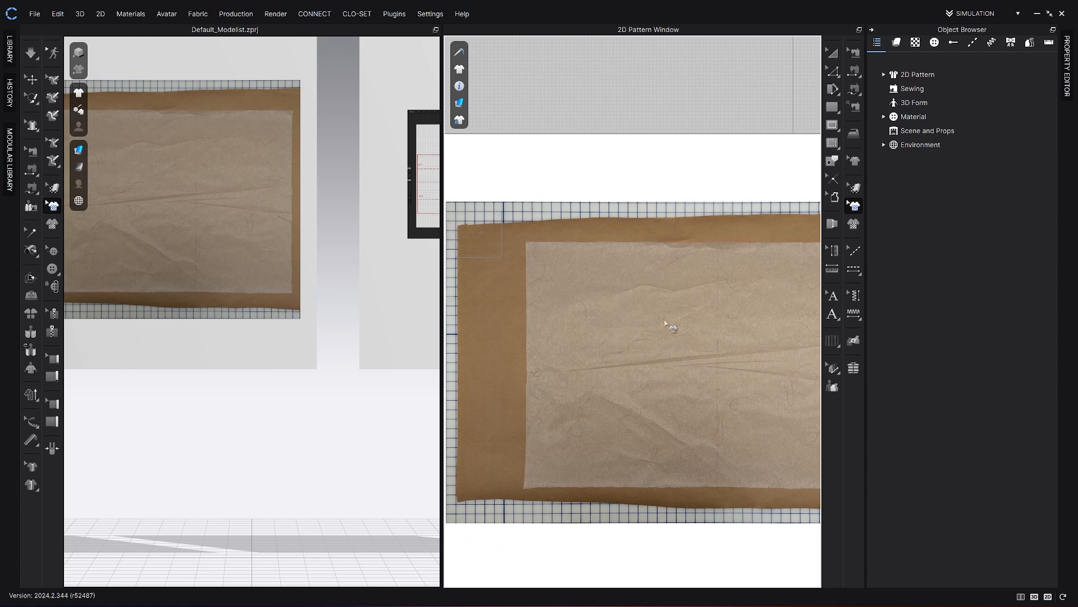
scroll(681, 345, down, 3)
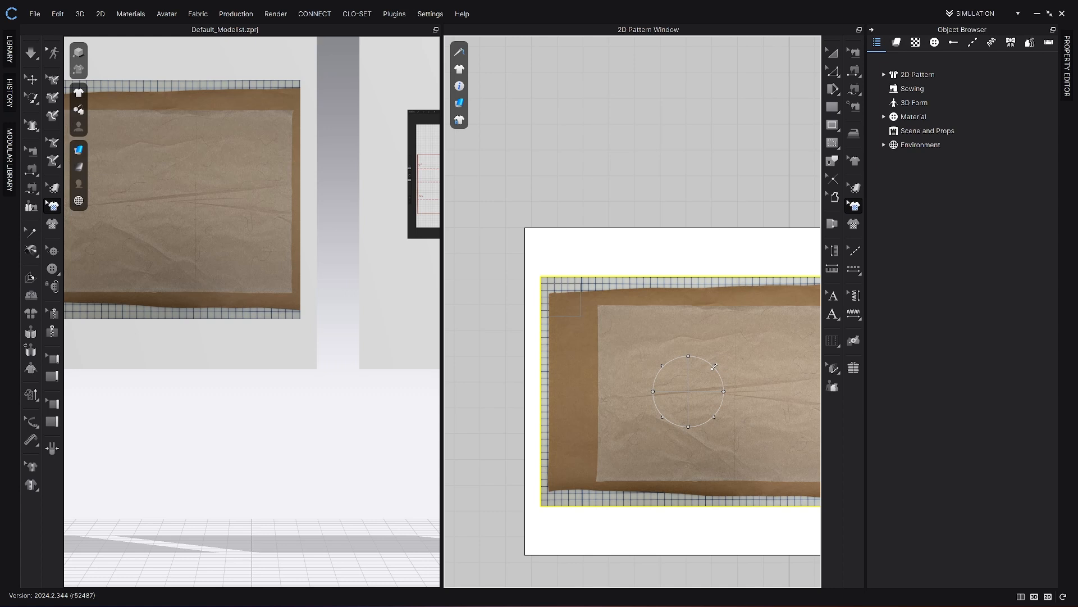
drag(714, 366, 714, 368)
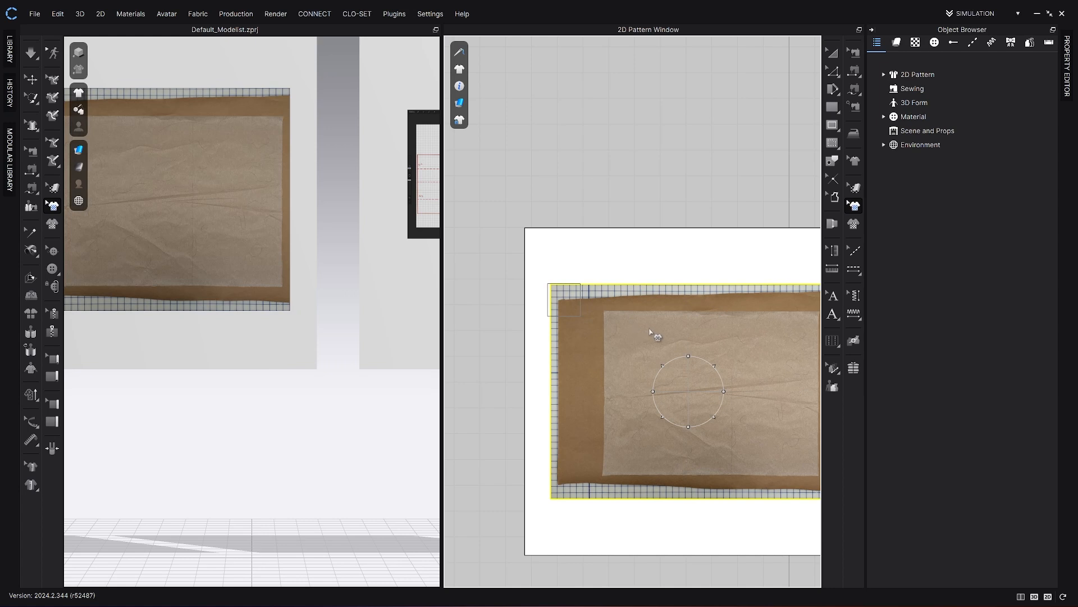
- Move the reduced graphic up and to the left so its mat grid overlaps the 5-inch internal square
mouse_move(657, 331)
mouse_down()
mouse_move(646, 321)
mouse_move(646, 329)
mouse_up()
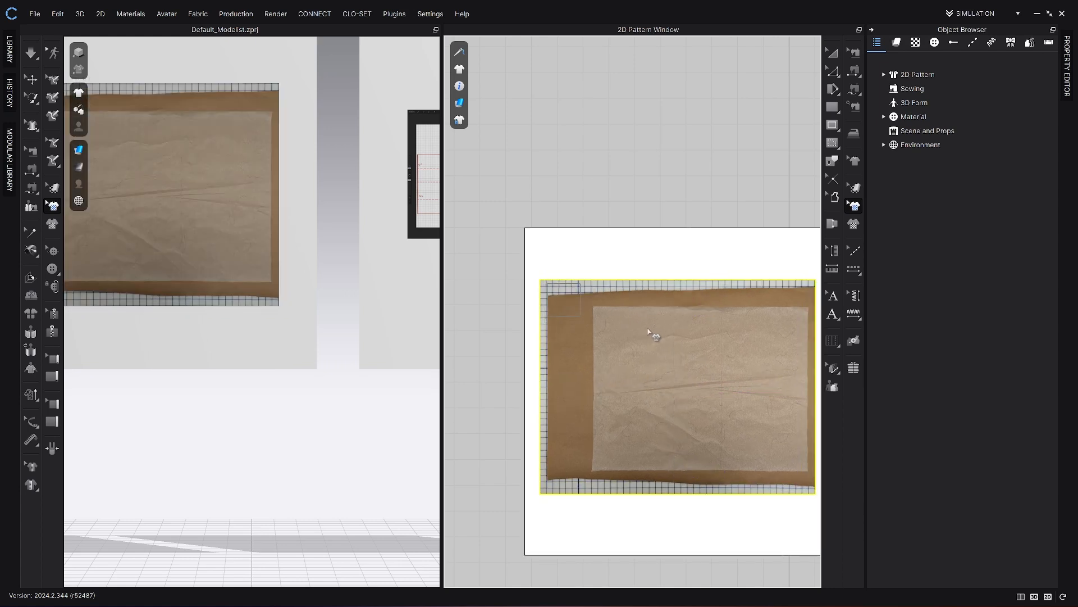
scroll(558, 283, up, 3)
mouse_move(567, 306)
mouse_down()
mouse_move(579, 305)
mouse_move(578, 321)
mouse_up()
click(571, 305)
click(577, 302)
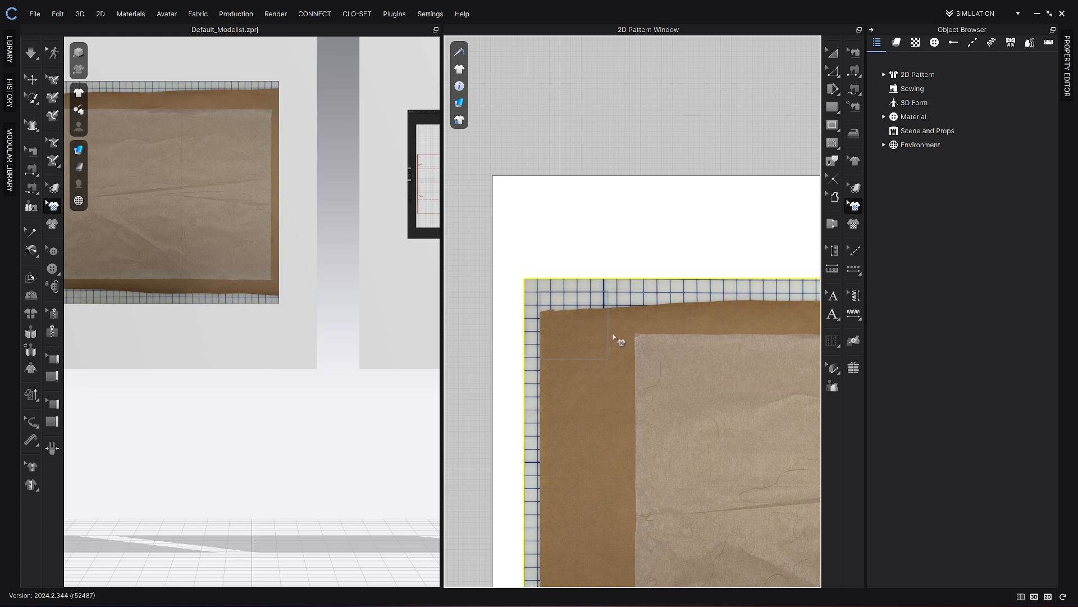
- Nudge the graphic in small steps to line up a mat grid intersection with the internal square's corner
scroll(614, 338, down, 3)
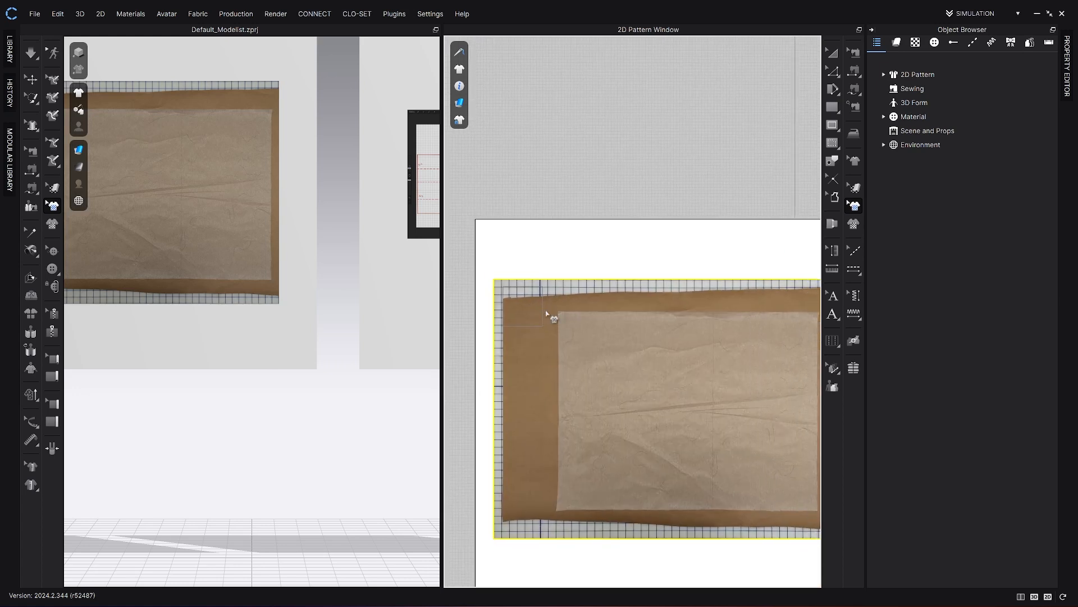
key(Right)
key(Left)
key(Right)
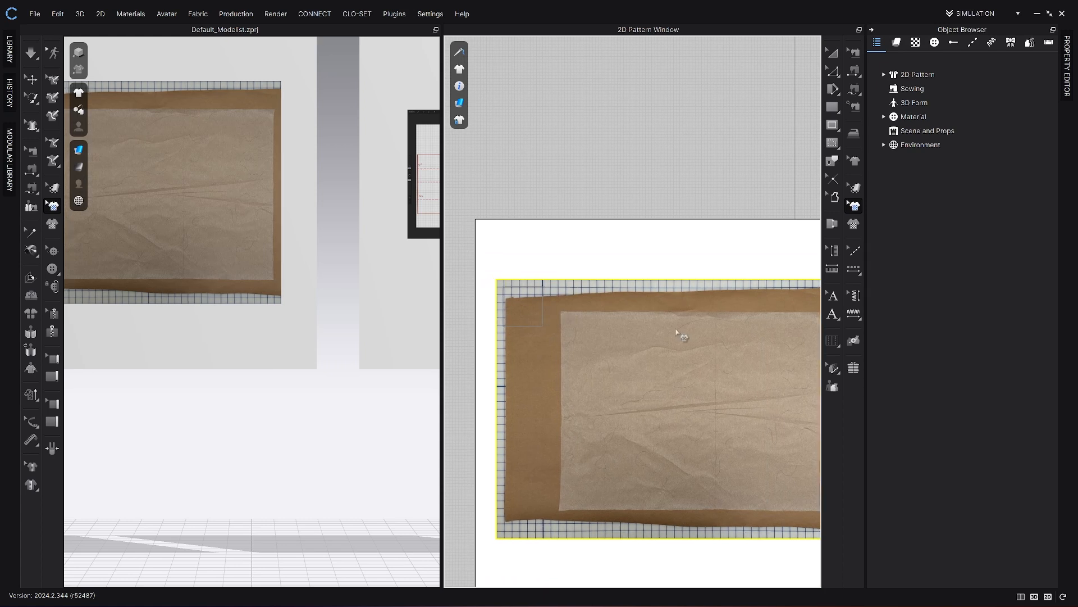
key(Left)
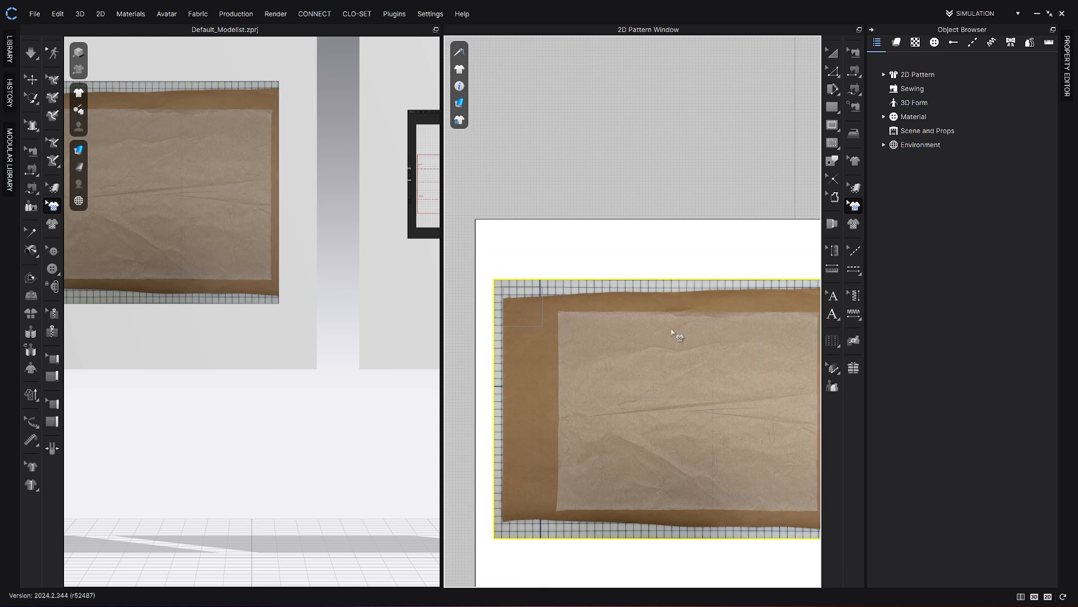
key(Right)
key(Down)
key(Left)
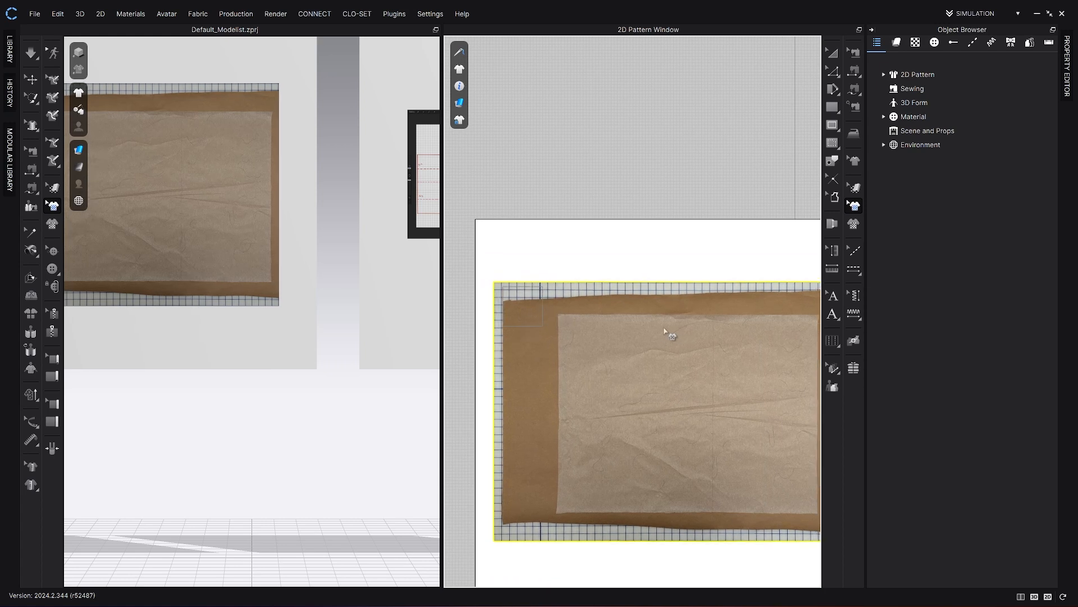
key(Up)
key(Up)
key(Right)
key(Left)
key(Left)
key(Left)
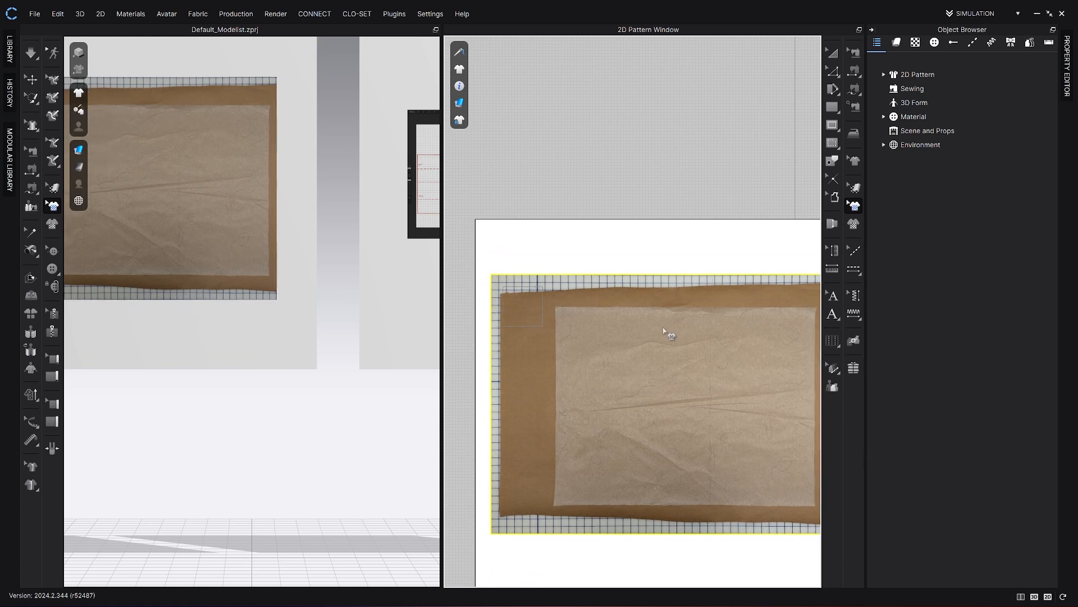
- Undo the nudges, the move and the freehand scaling of the traced paper graphic
key(ctrl+z)
ctrl+scroll(664, 331, up, 3)
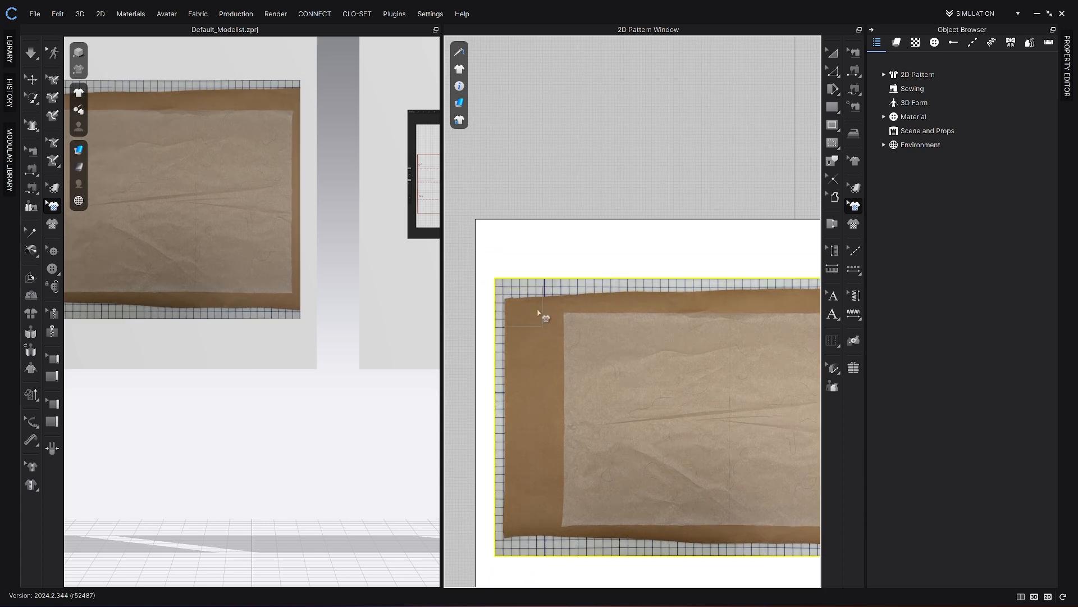
middle_drag(649, 342, 646, 338)
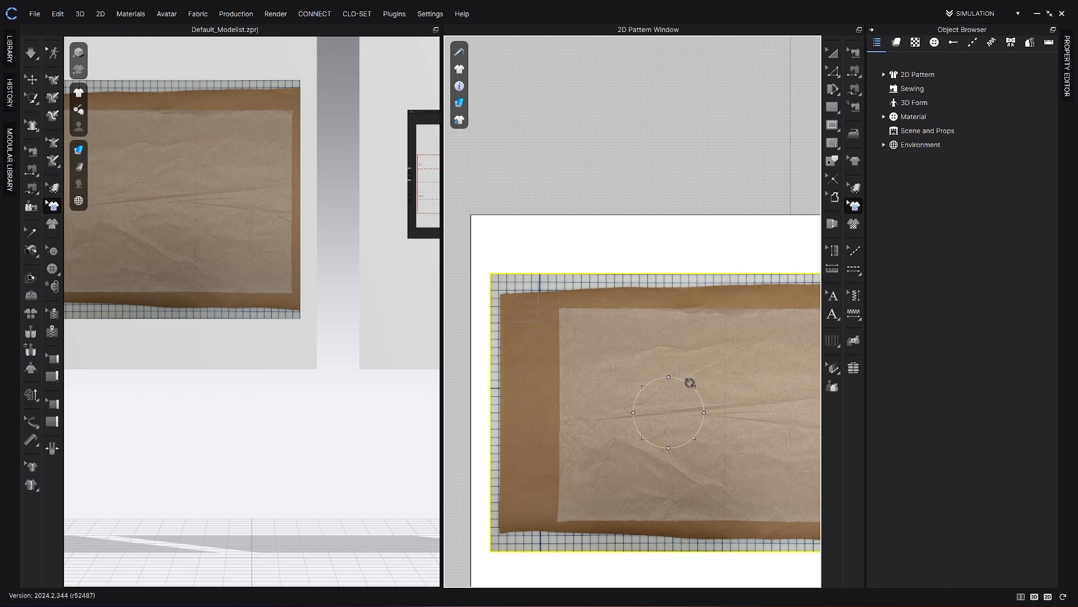
- Scale the traced paper graphic proportionally to 95% in width and height using exact transform values
mouse_move(696, 387)
mouse_down()
mouse_move(698, 399)
mouse_move(699, 379)
mouse_up()
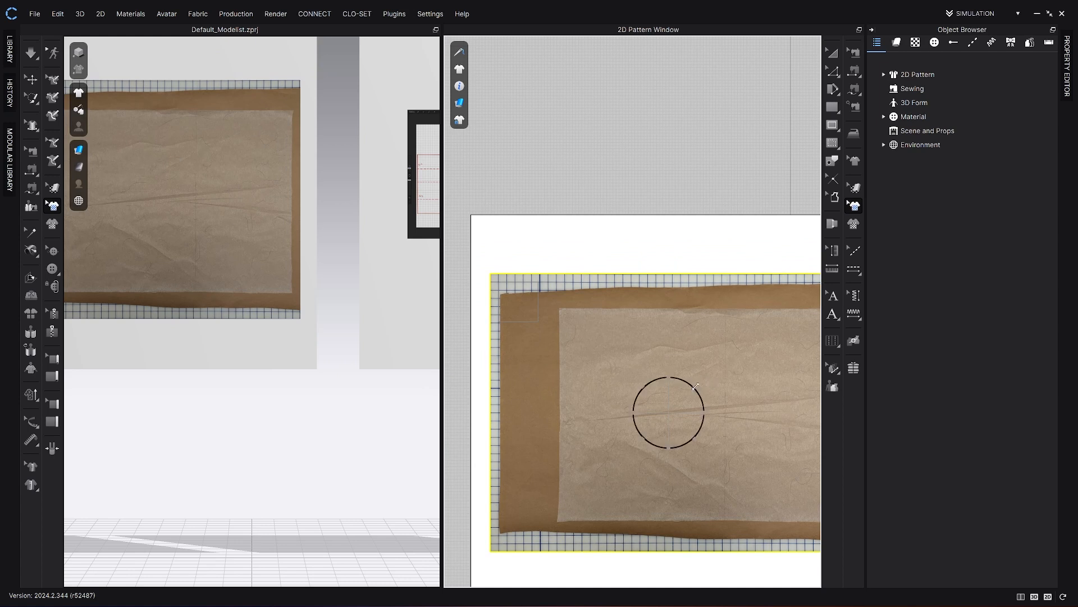
drag(695, 387, 695, 388)
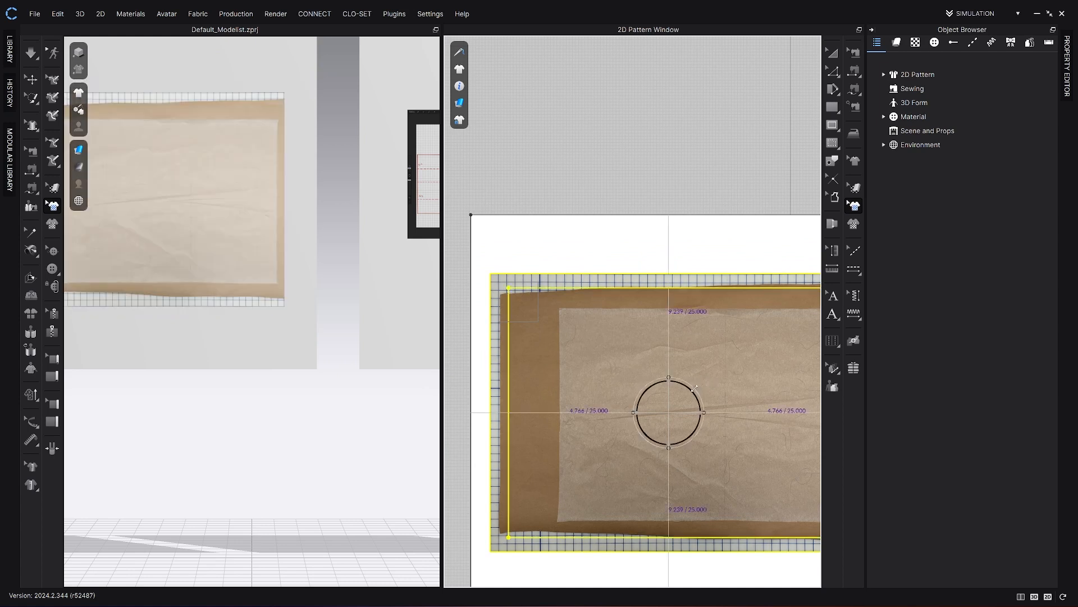
click(695, 388)
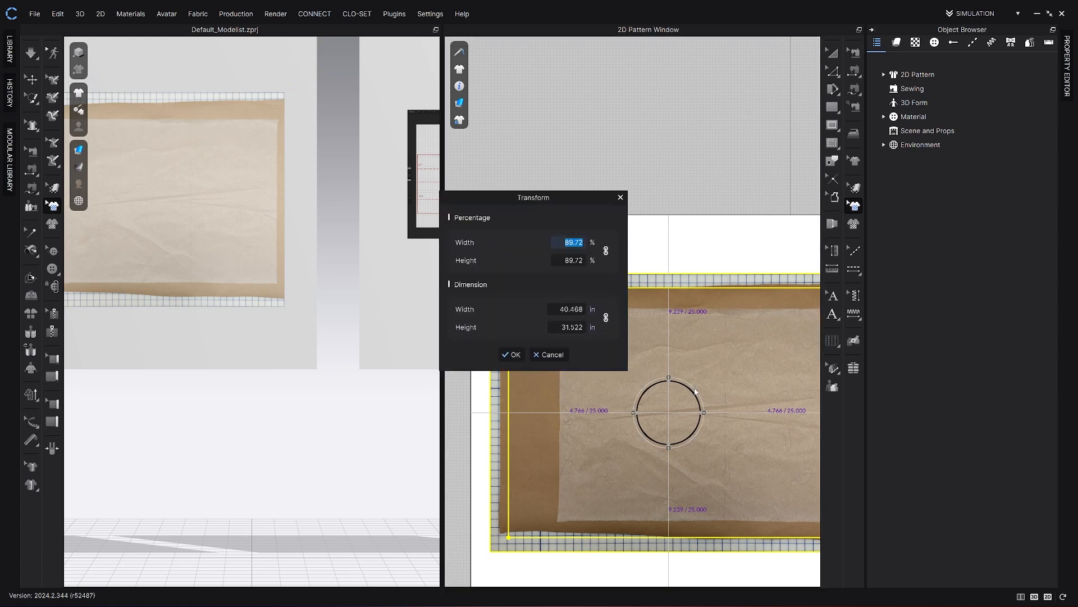
drag(561, 200, 337, 217)
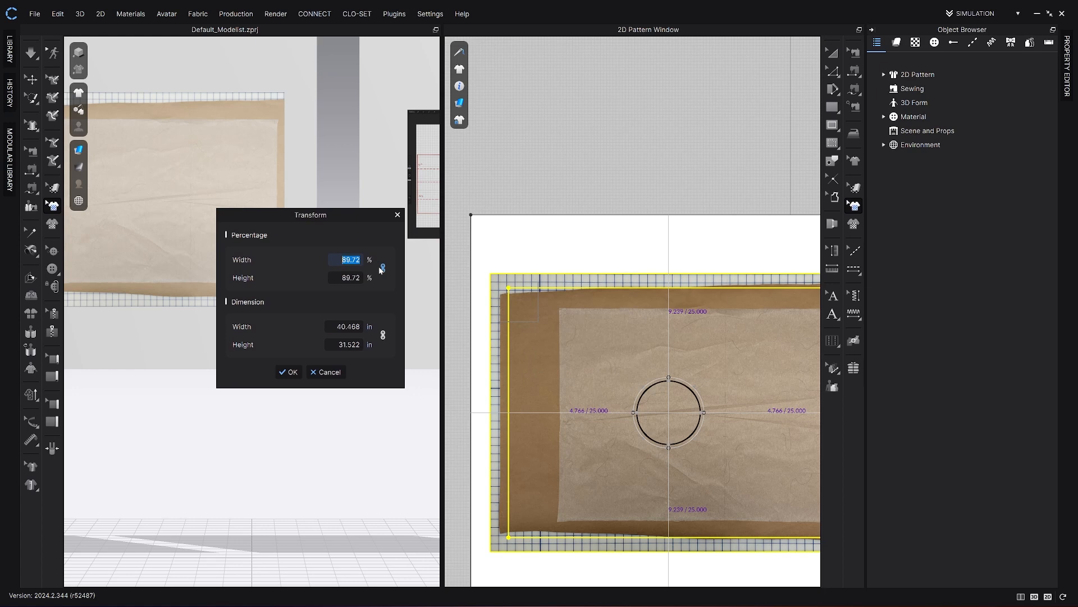
text(9)
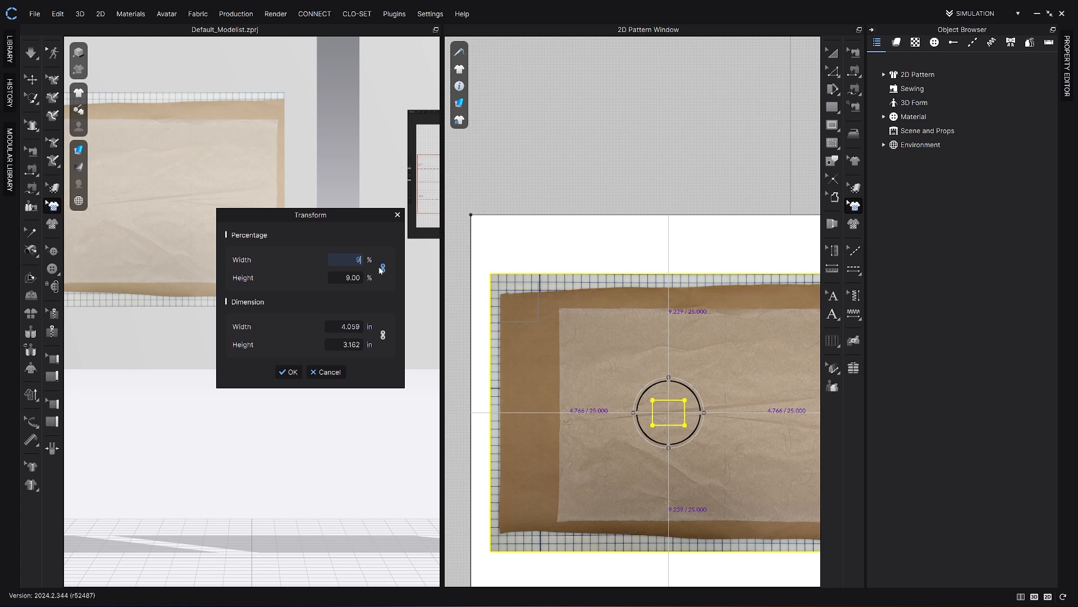
text(5)
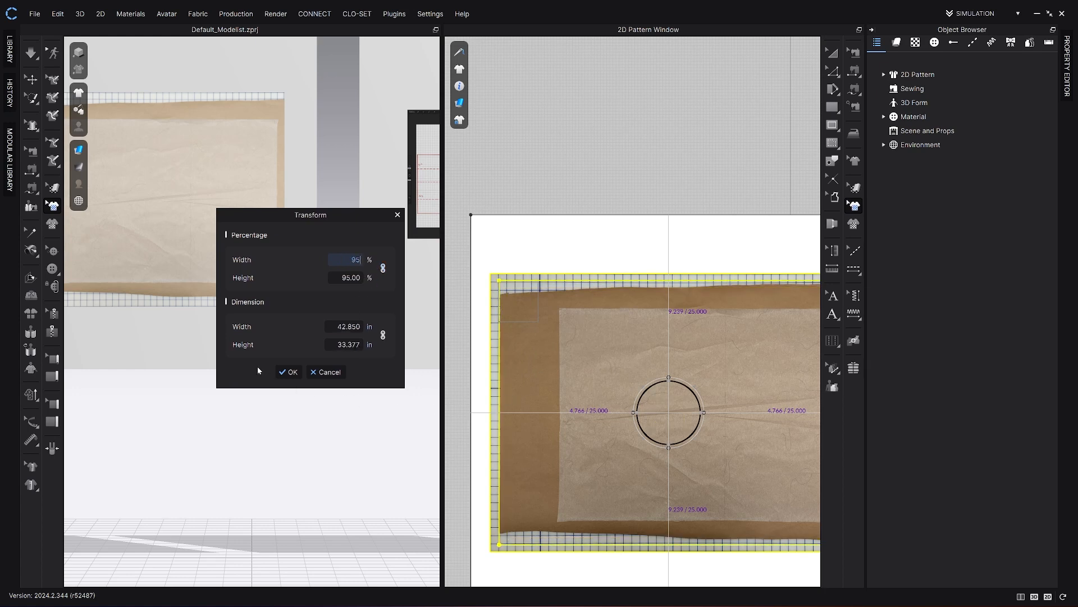
click(288, 372)
- Move the 95% graphic so a mat grid intersection meets the internal square's upper-left corner and compare the grid with its edges
scroll(575, 309, down, 2)
scroll(576, 309, up, 5)
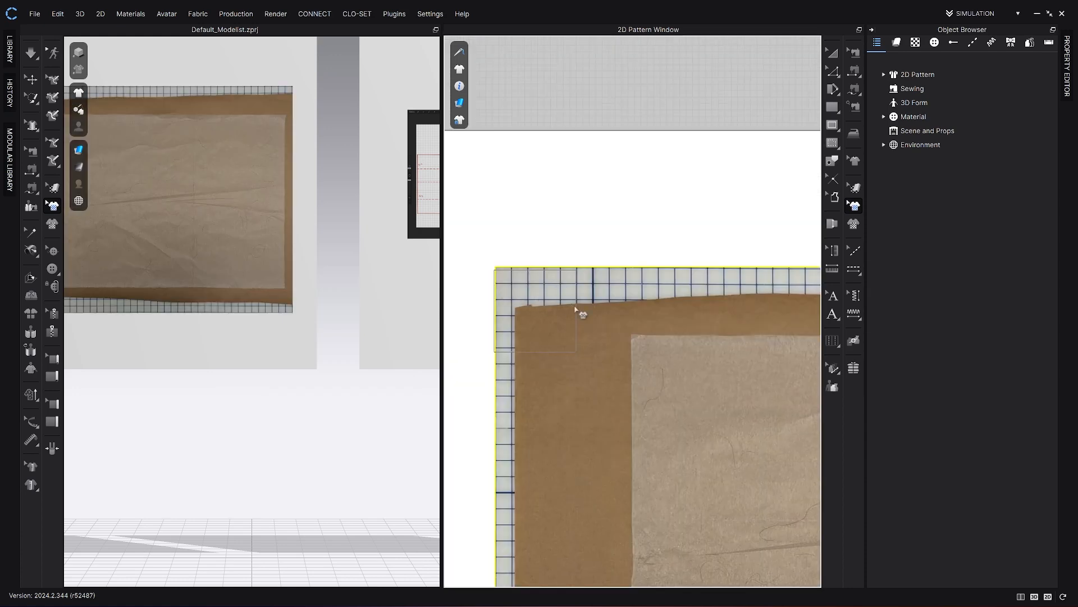
scroll(616, 315, up, 4)
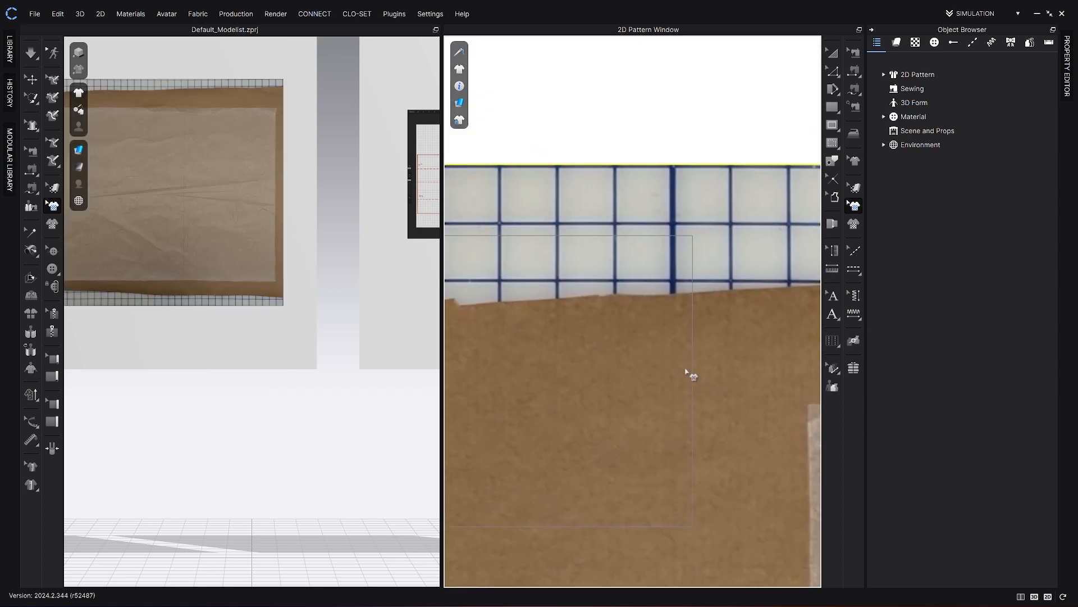
scroll(556, 313, down, 3)
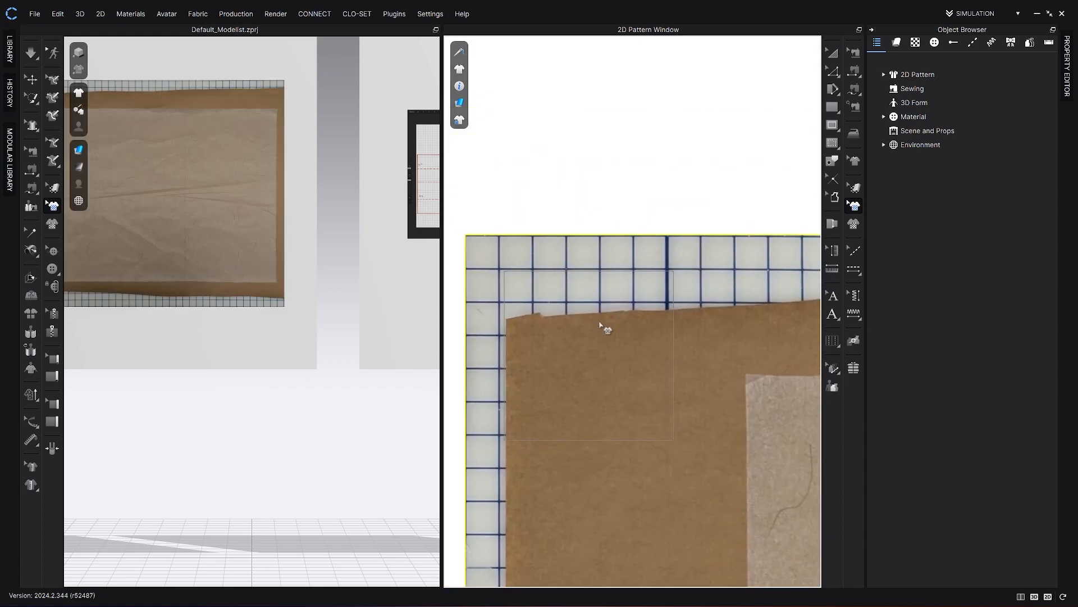
drag(600, 323, 599, 335)
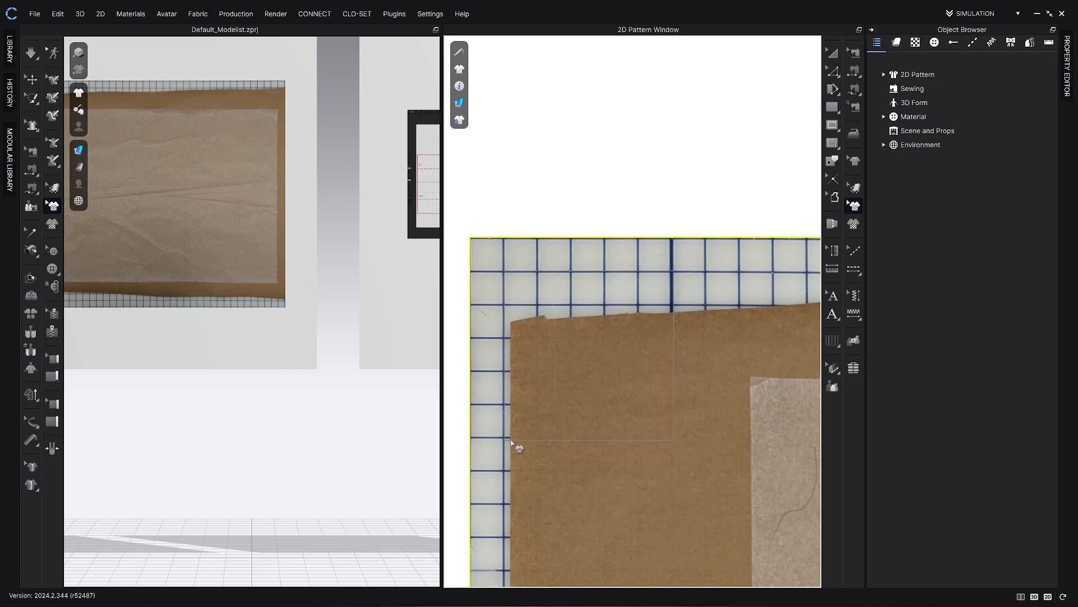
- Undo the graphic's repositioning and its 95% scaling
scroll(534, 447, down, 5)
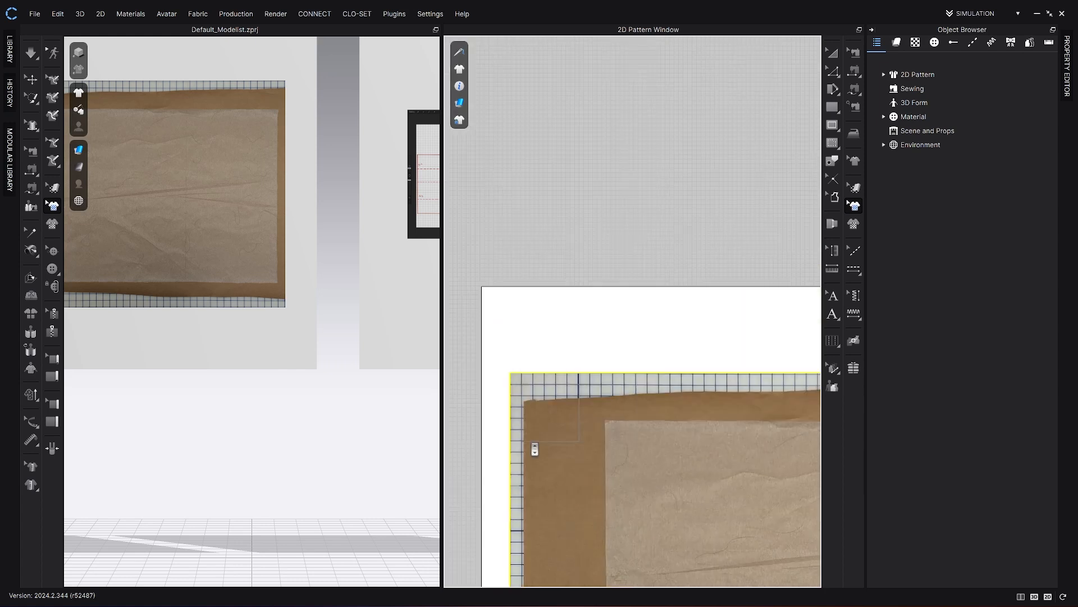
middle_drag(540, 449, 509, 391)
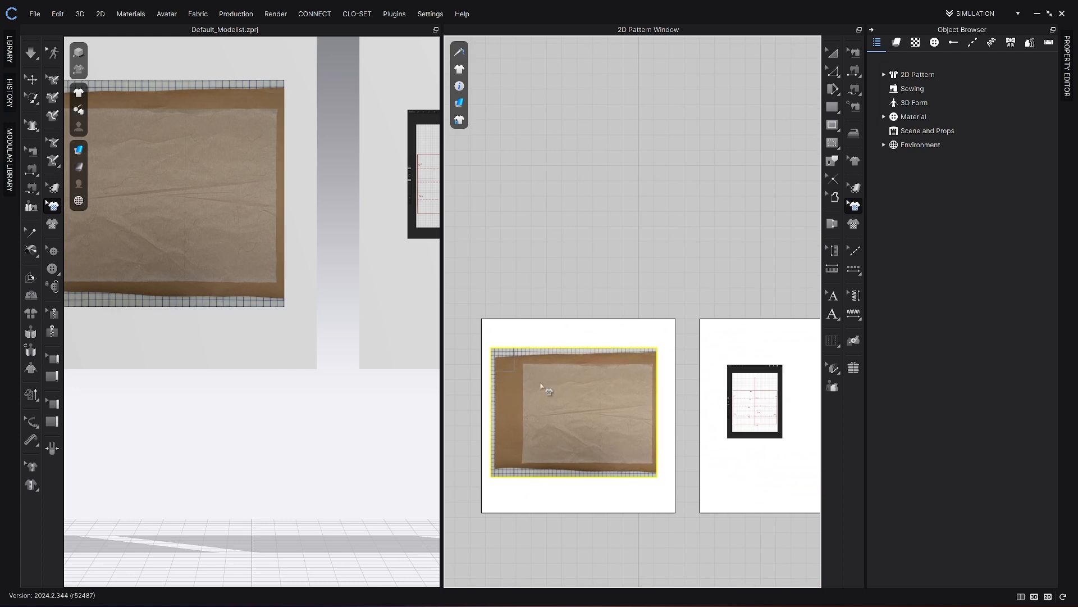
ctrl+scroll(541, 385, up, 4)
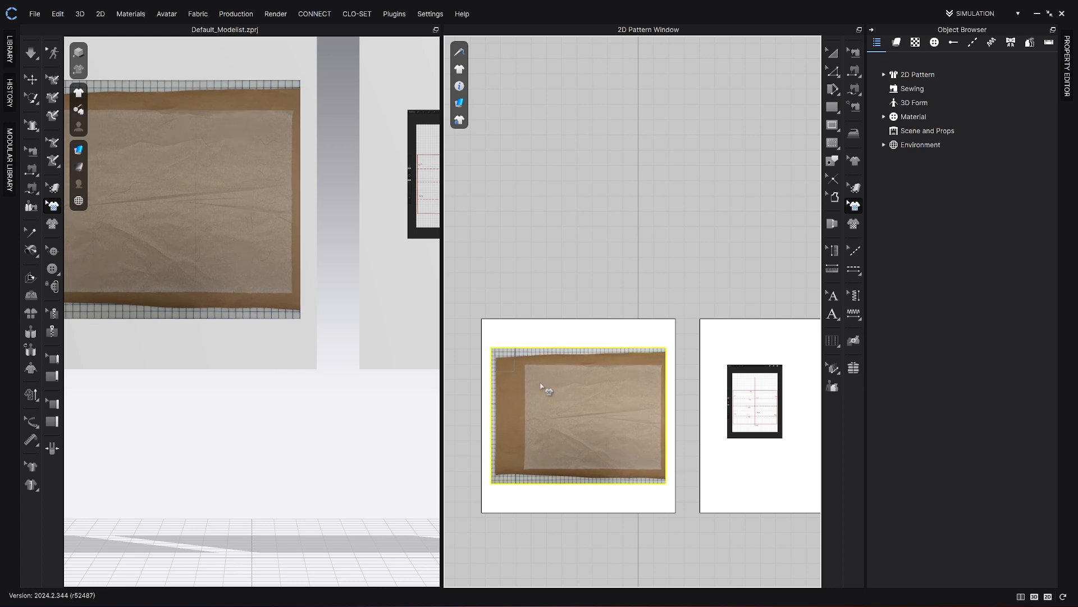
- Scale the traced paper graphic proportionally to 96% in width and height
click(549, 383)
mouse_move(603, 391)
mouse_down()
mouse_move(594, 400)
mouse_move(606, 395)
mouse_up()
right_click(606, 395)
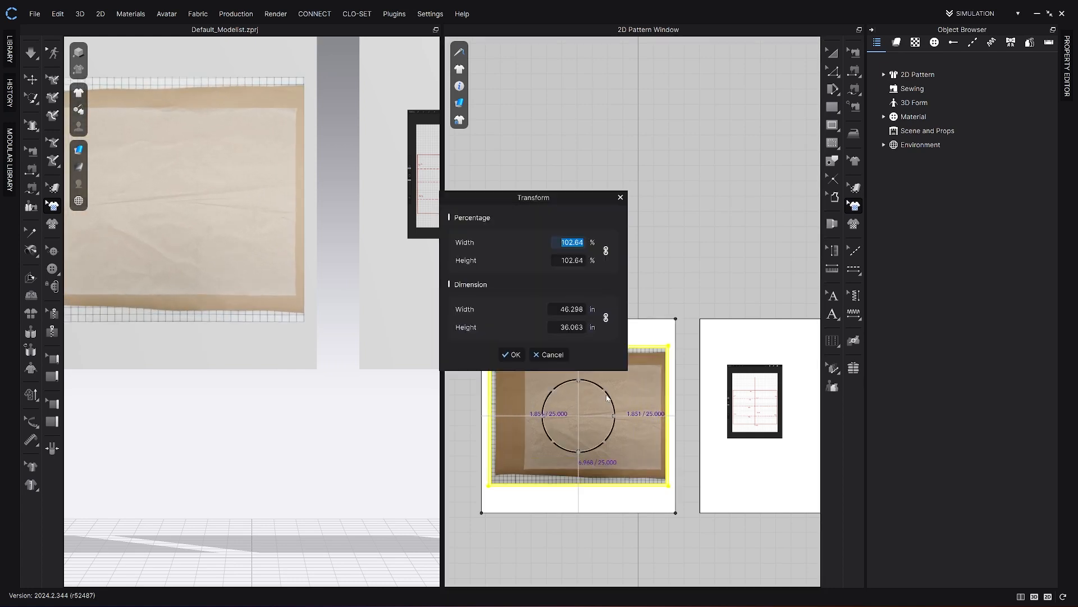
text(9)
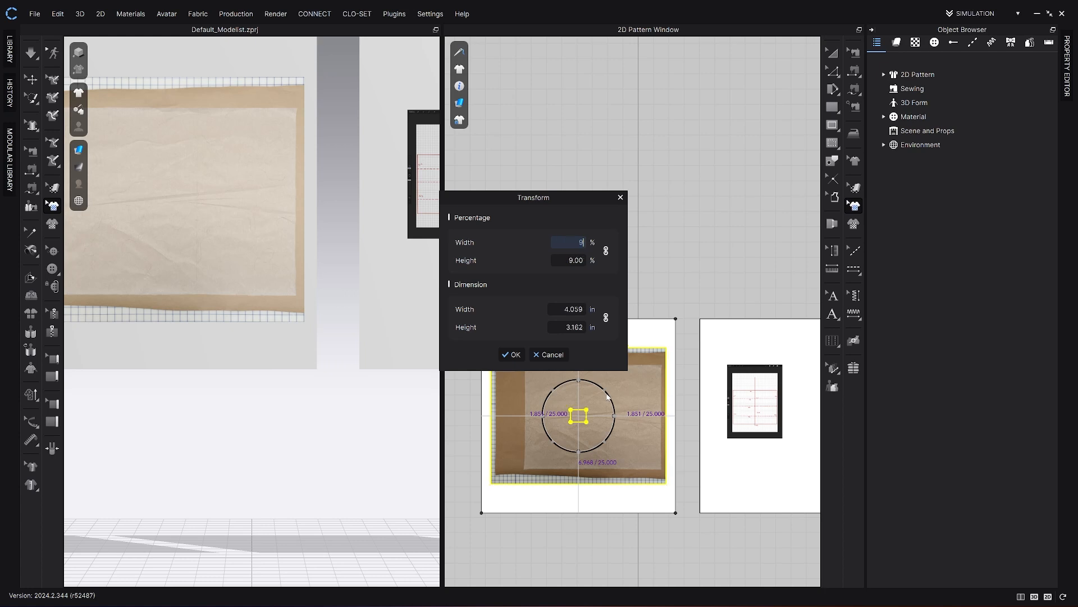
text(6)
click(512, 355)
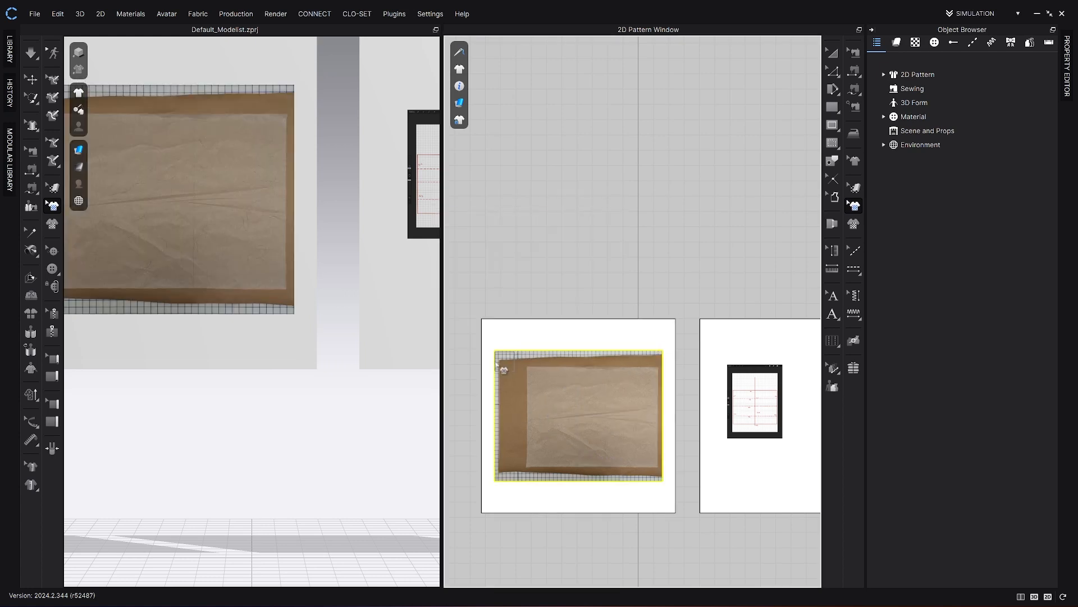
- Move the traced paper graphic so its mat grid lines line up with the upper corners of the 5-inch internal square
scroll(495, 362, up, 7)
middle_drag(524, 373, 562, 377)
drag(682, 402, 661, 392)
scroll(619, 384, up, 7)
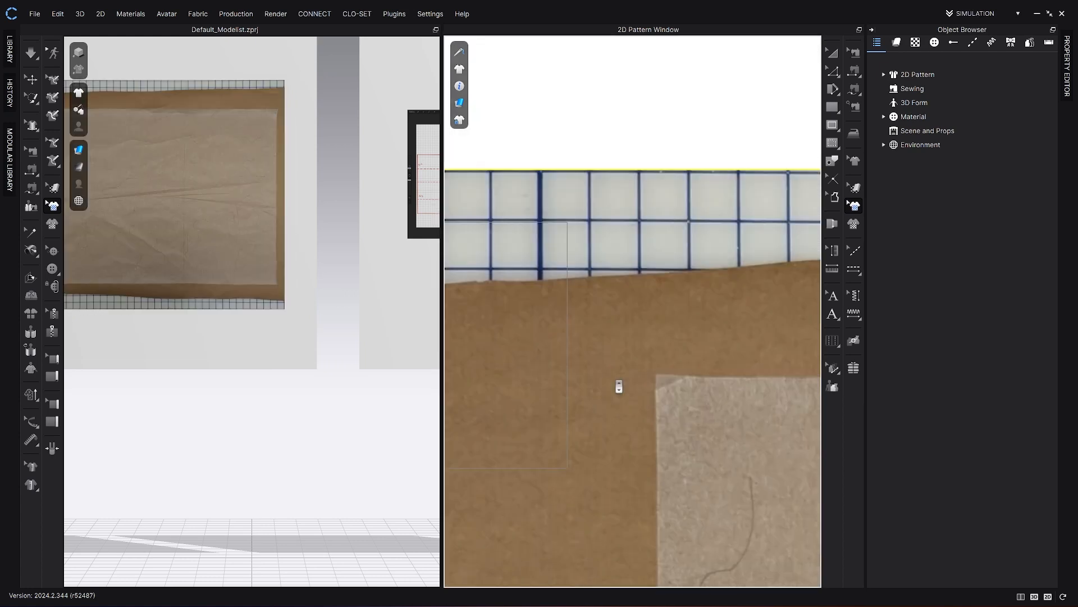
middle_drag(623, 386, 783, 441)
mouse_move(598, 367)
mouse_down()
mouse_move(571, 368)
mouse_move(582, 375)
mouse_up()
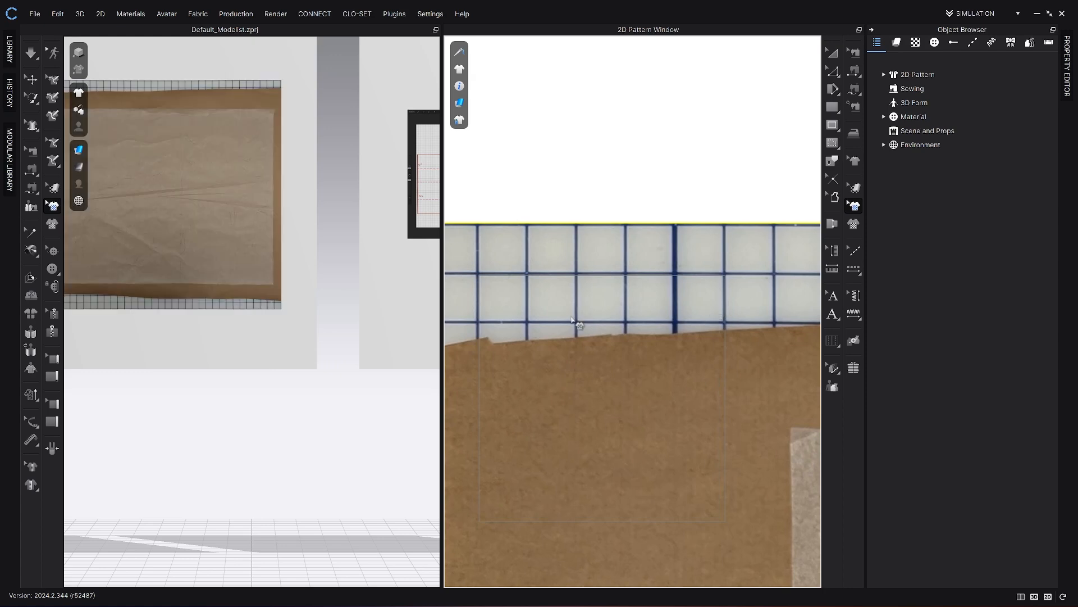
scroll(578, 324, down, 10)
- Enlarge the internal square on the first pattern proportionally from its upper-left corner to 31 by 31 inches
key(Escape)
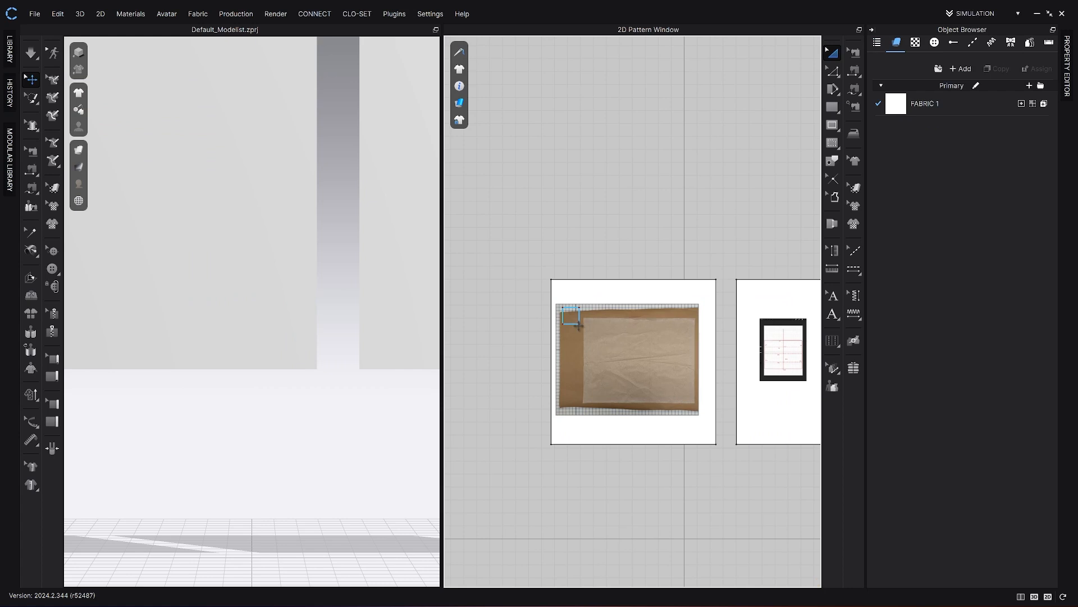
scroll(578, 324, up, 5)
click(577, 323)
scroll(584, 324, down, 5)
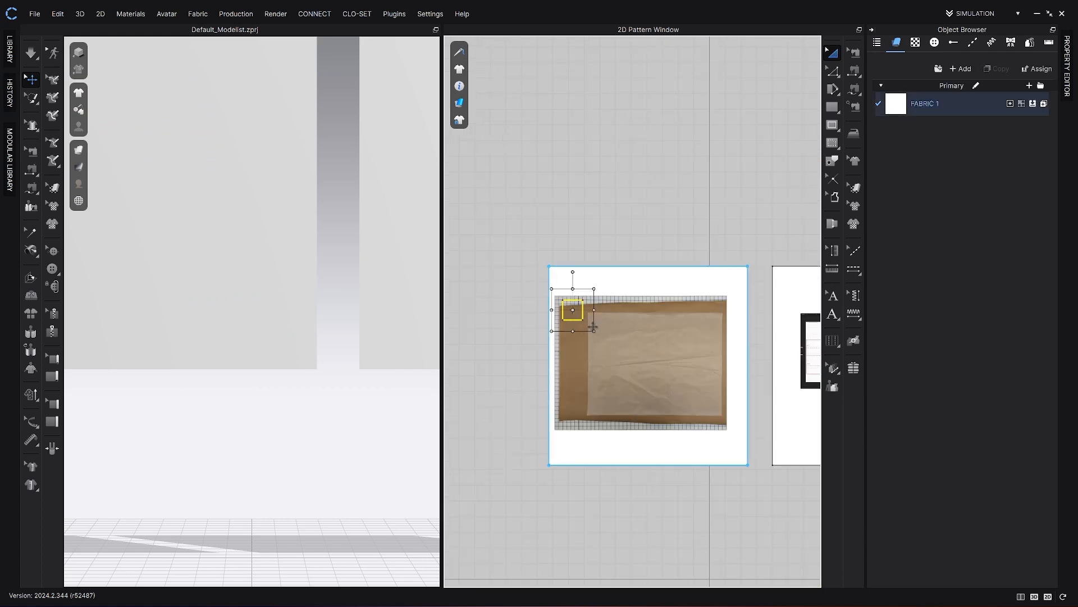
drag(594, 332, 702, 450)
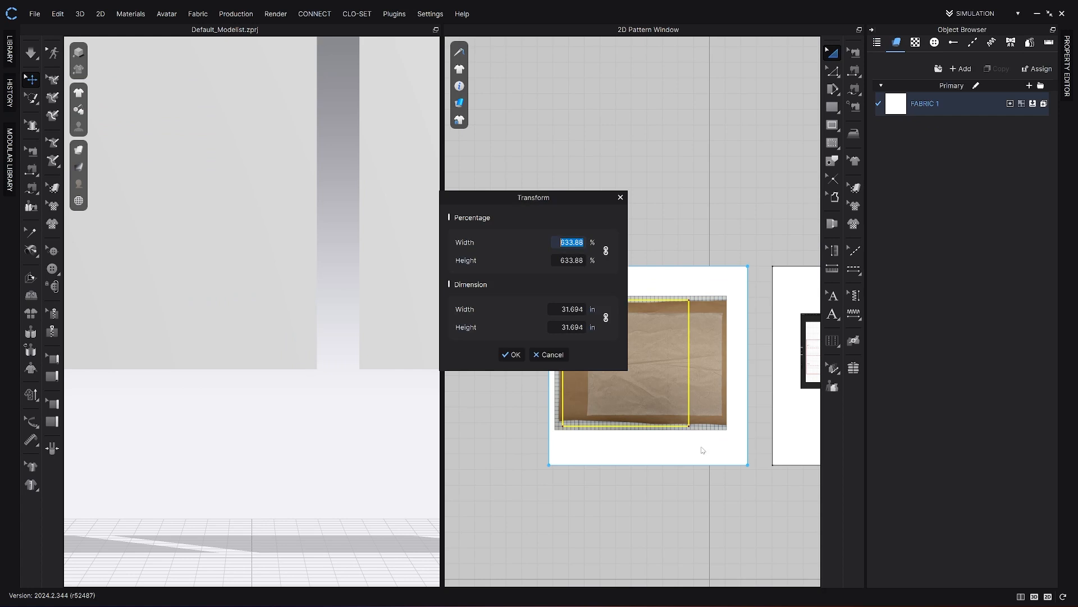
click(579, 307)
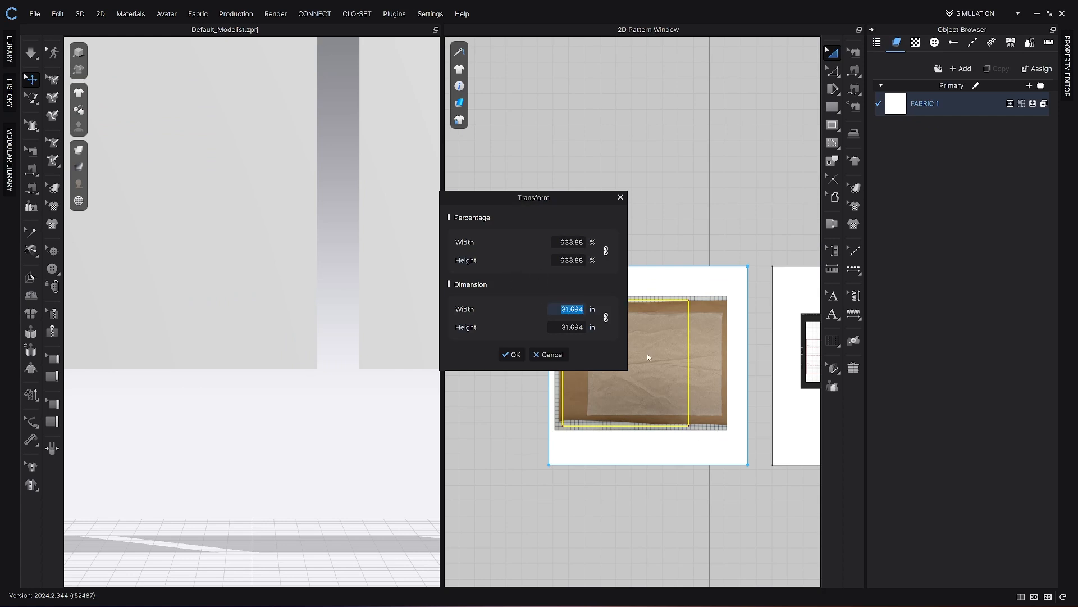
text(31)
click(513, 354)
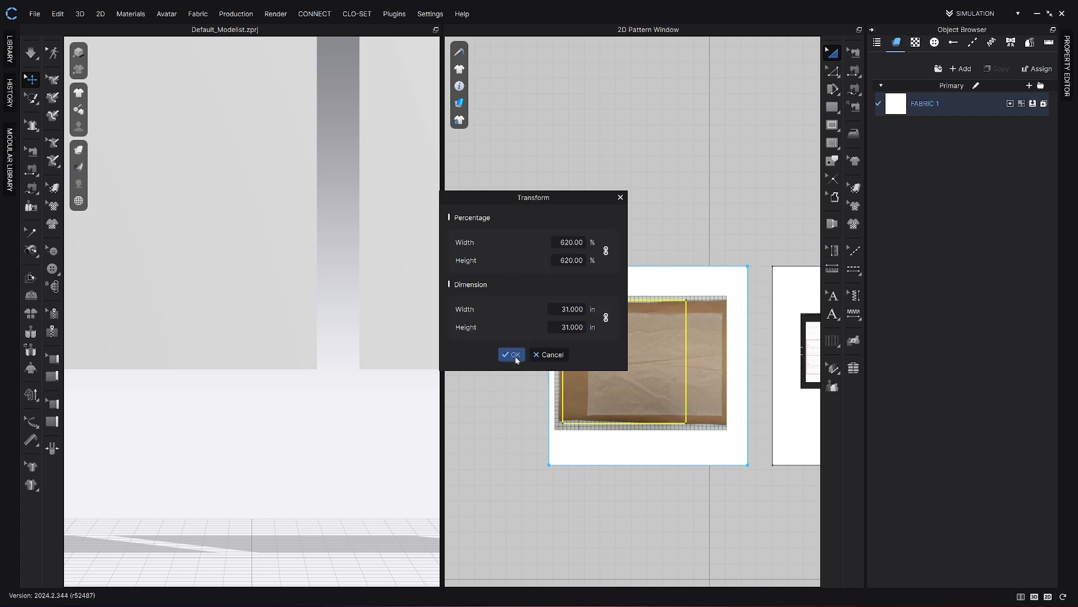
- Scale the traced paper graphic proportionally to 101% in width and height
scroll(560, 400, down, 2)
scroll(589, 404, up, 10)
middle_drag(590, 403, 775, 345)
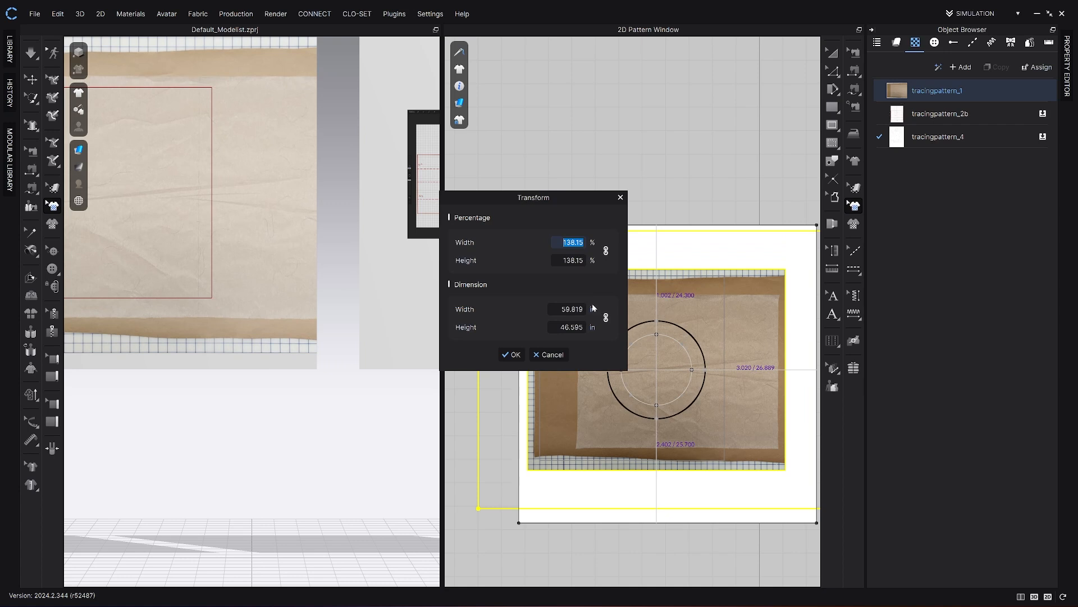
text(101)
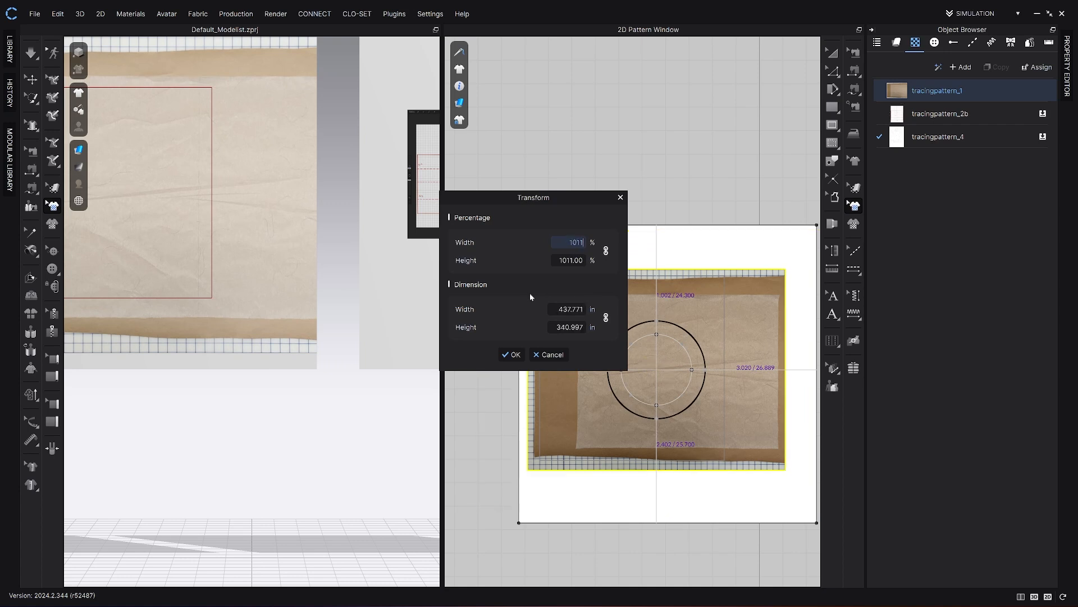
click(515, 355)
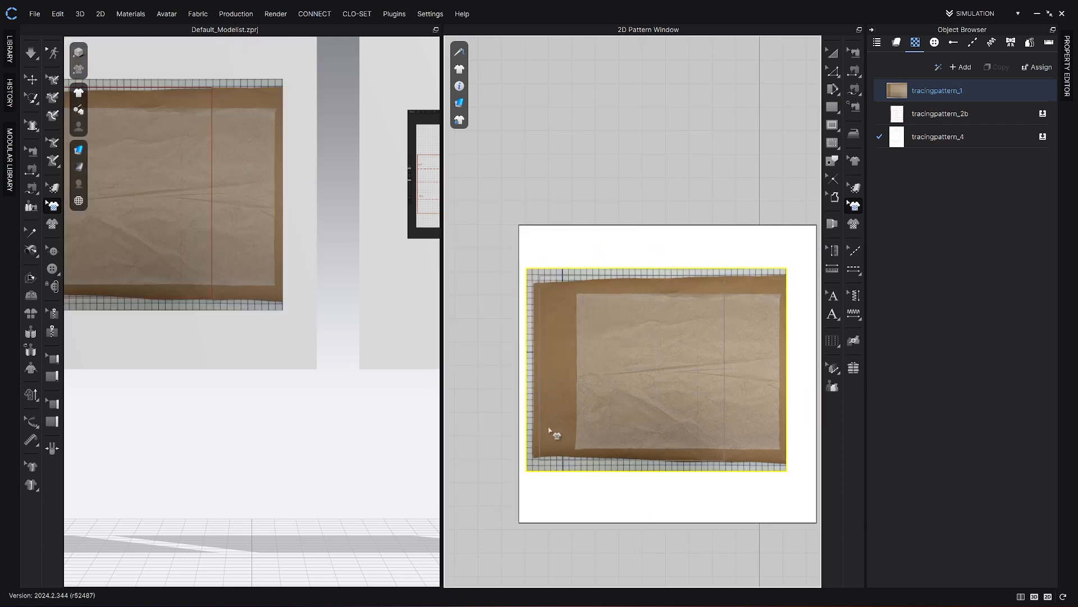
- Move the paper graphic so a mat grid intersection meets the 31-inch square's upper-left corner and compare the grid with its lower-left corner
middle_drag(554, 433, 606, 434)
scroll(603, 365, up, 5)
scroll(705, 474, down, 2)
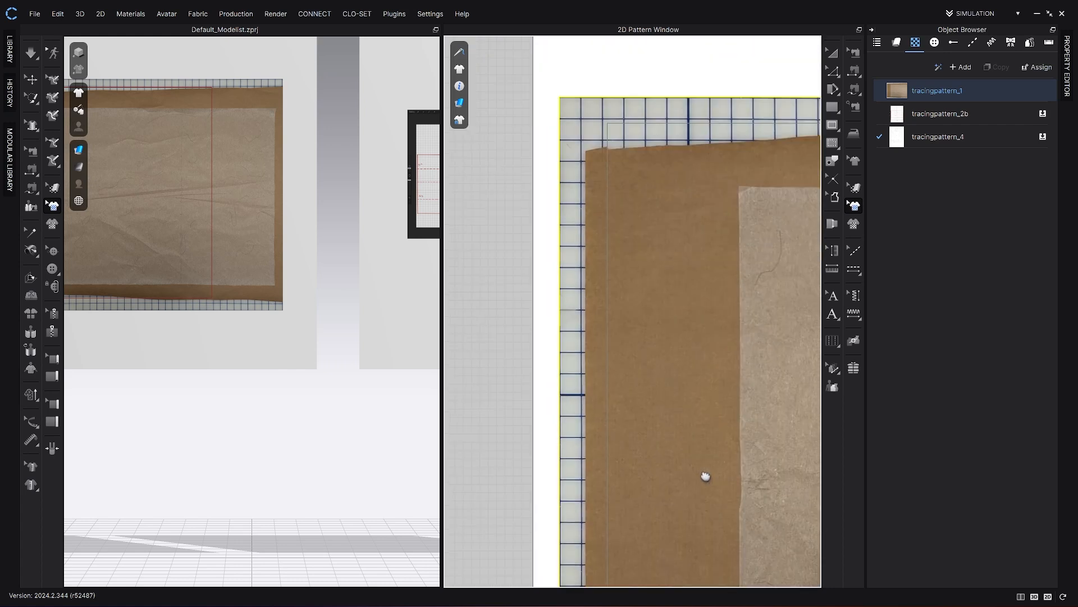
drag(702, 401, 692, 400)
scroll(693, 366, up, 5)
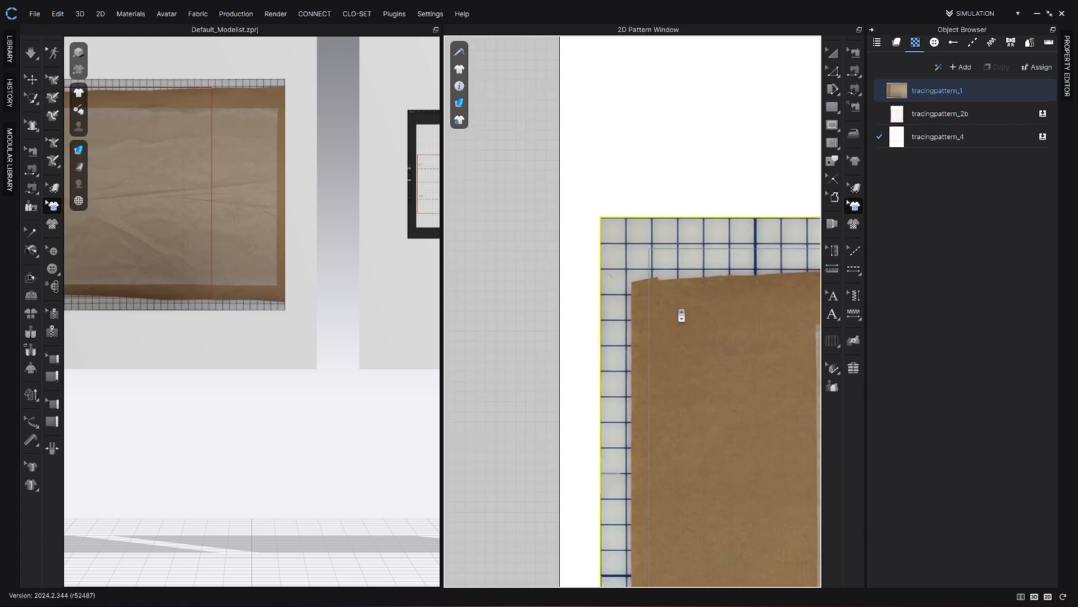
drag(702, 316, 689, 333)
scroll(691, 337, down, 5)
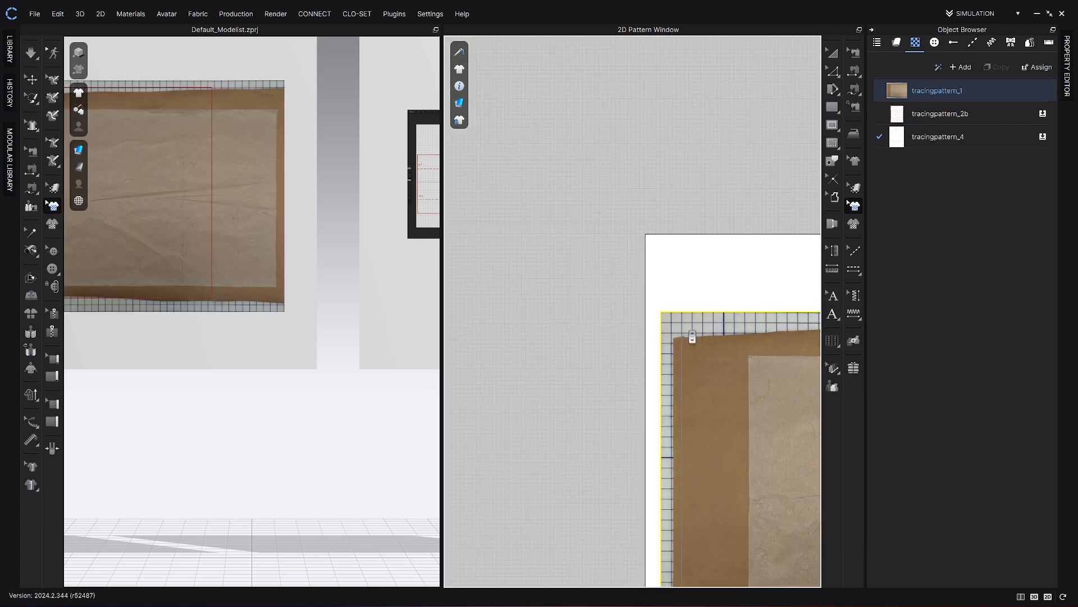
scroll(645, 523, up, 3)
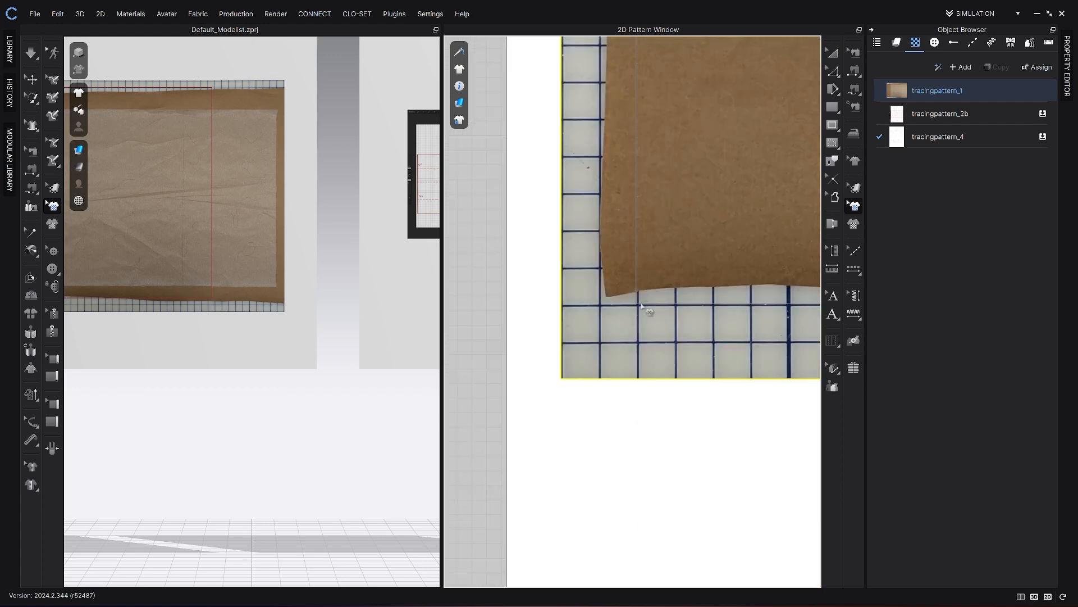
scroll(697, 275, down, 4)
scroll(696, 273, down, 5)
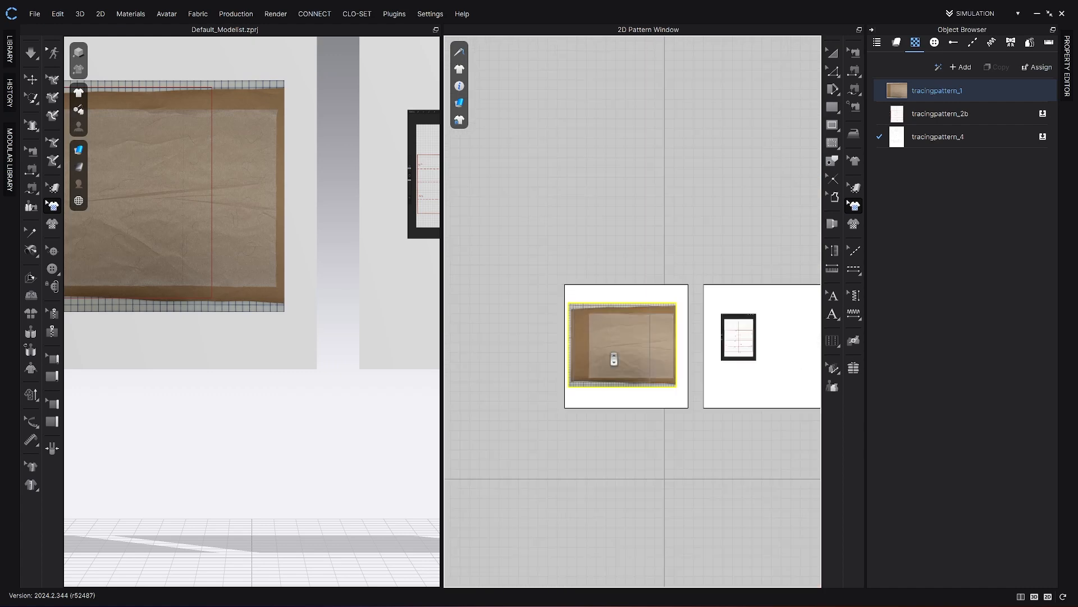
- Examine the gridded digital tracing on the second pattern and its drawn measurements
middle_drag(611, 361, 585, 361)
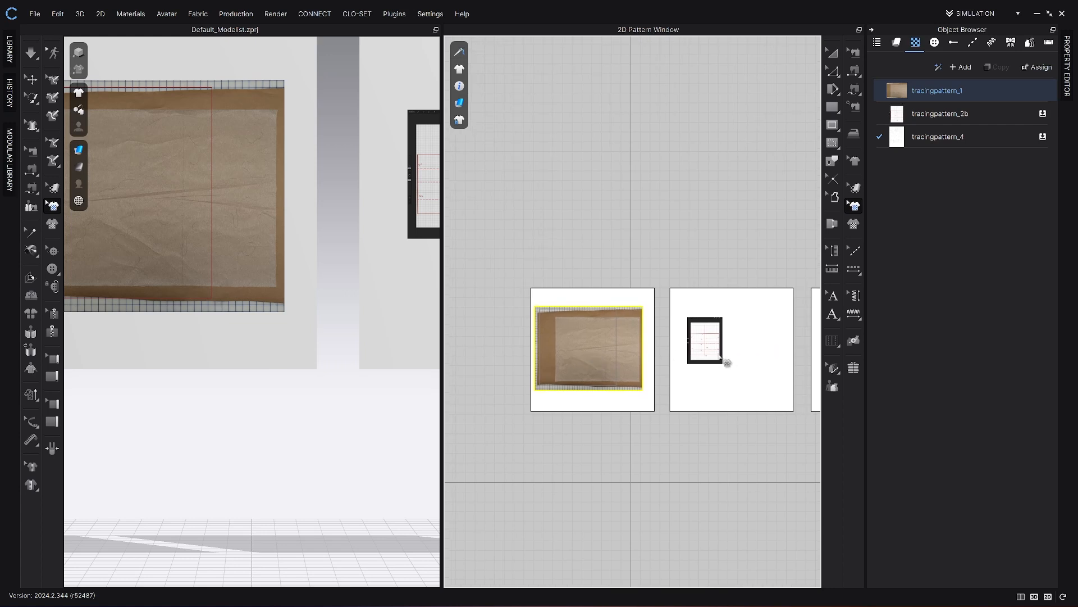
mouse_move(728, 363)
middle_down()
mouse_move(681, 342)
mouse_move(521, 349)
middle_up()
scroll(702, 345, down, 3)
scroll(574, 363, up, 5)
middle_drag(735, 334, 572, 348)
scroll(678, 291, up, 5)
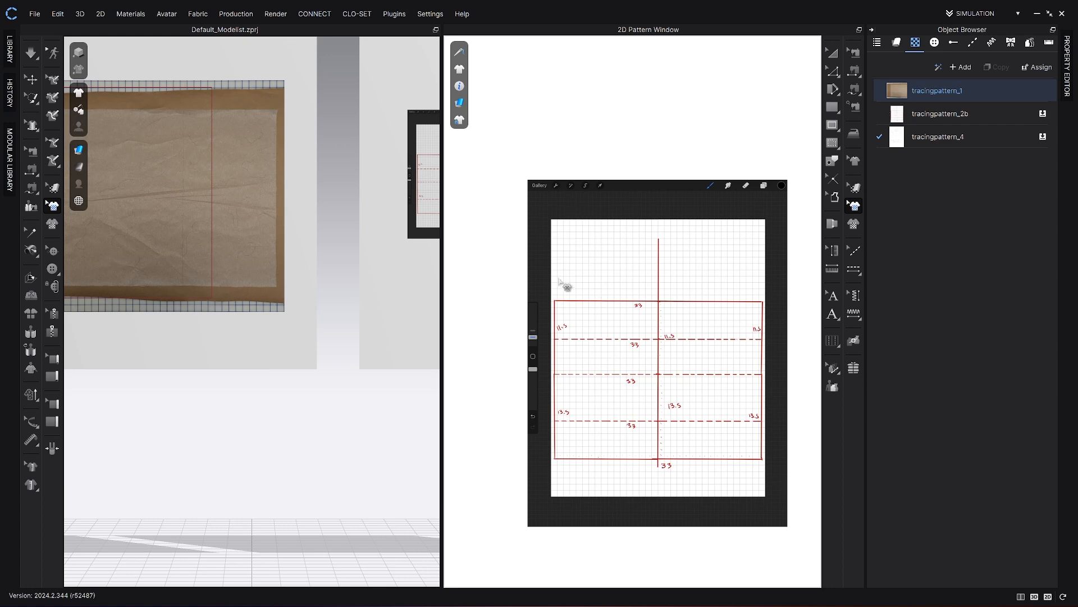
scroll(557, 353, down, 5)
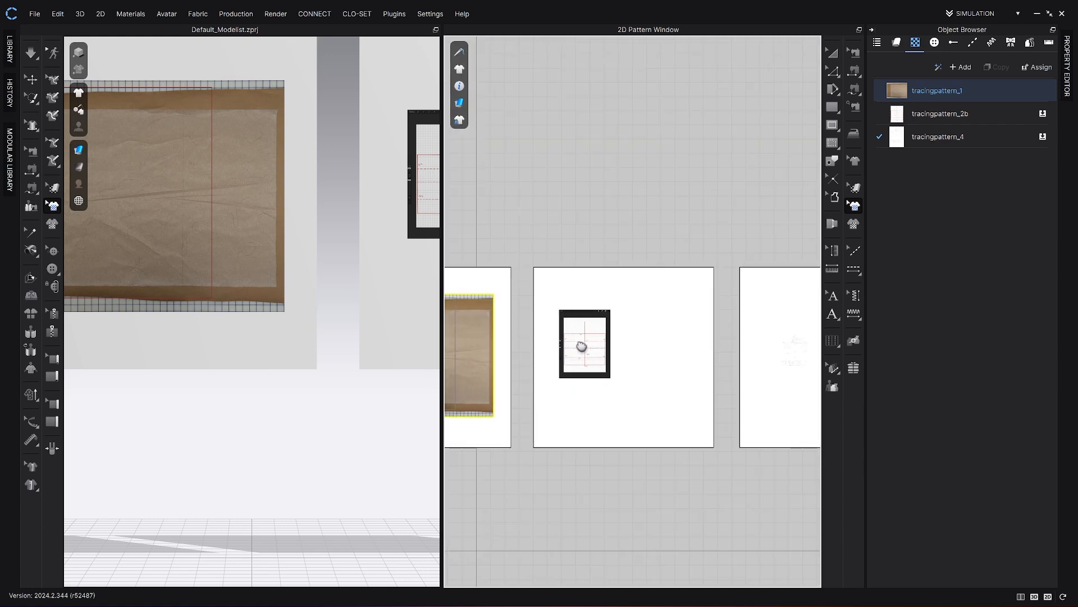
middle_drag(576, 352, 714, 351)
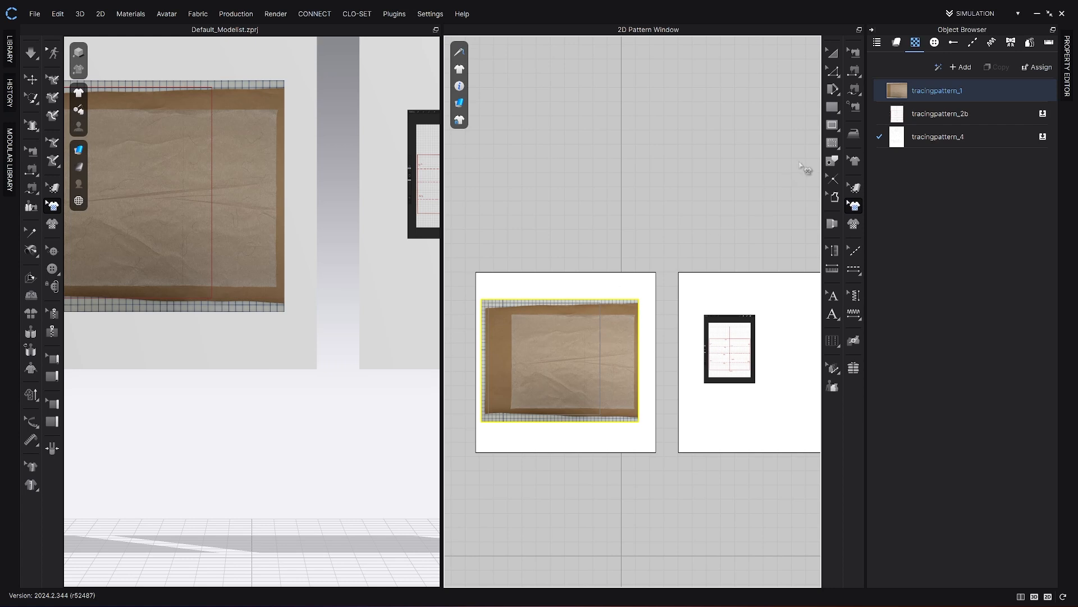
- Create a 5 by 5 inch internal rectangle near the second pattern's upper-left corner
click(832, 127)
middle_drag(758, 373, 708, 361)
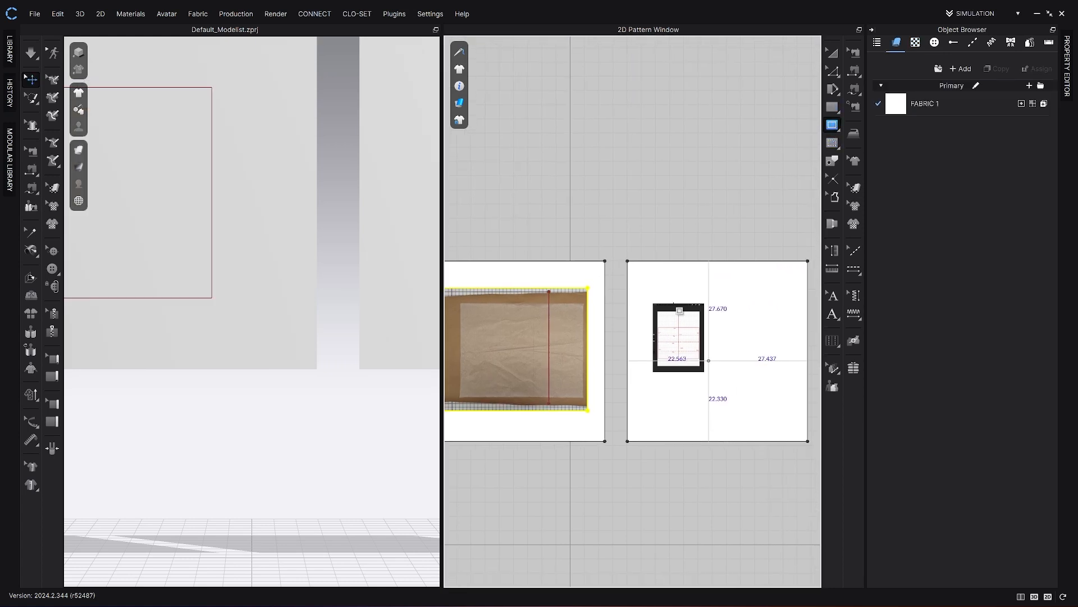
click(647, 280)
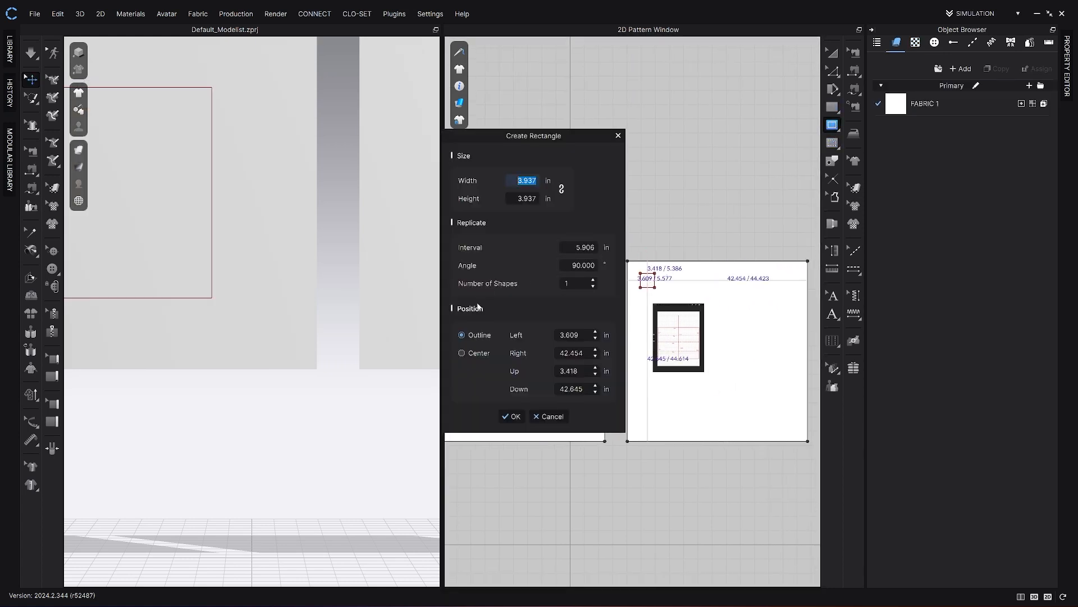
text(5)
key(Tab)
text(5)
key(Tab)
click(512, 416)
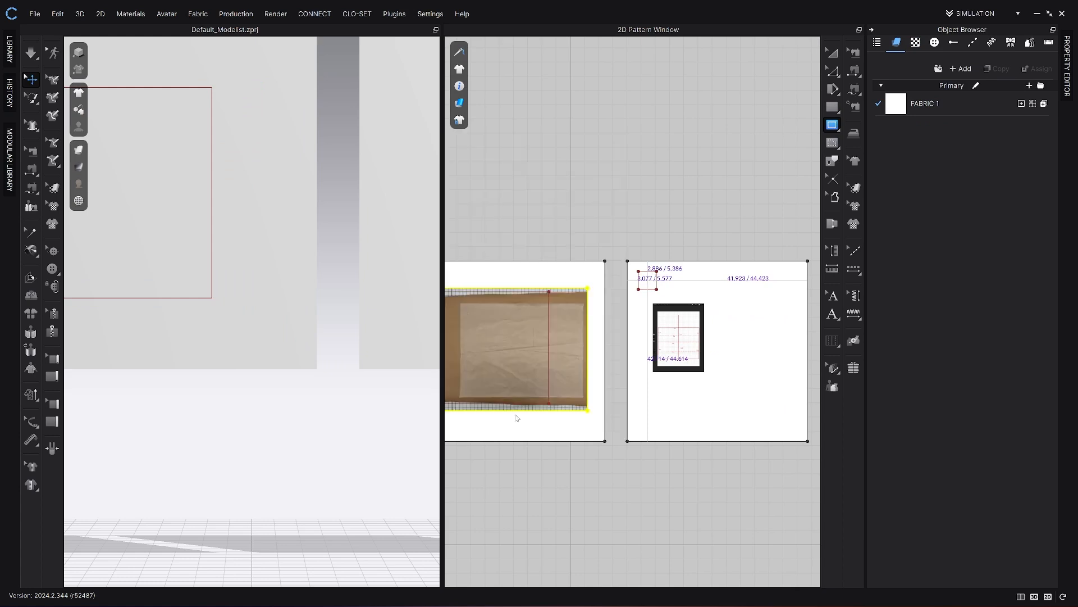
- Move the tracingpattern_2b graphic over the 5-inch internal square and enlarge it proportionally until about five grid cells span the square
scroll(676, 313, up, 6)
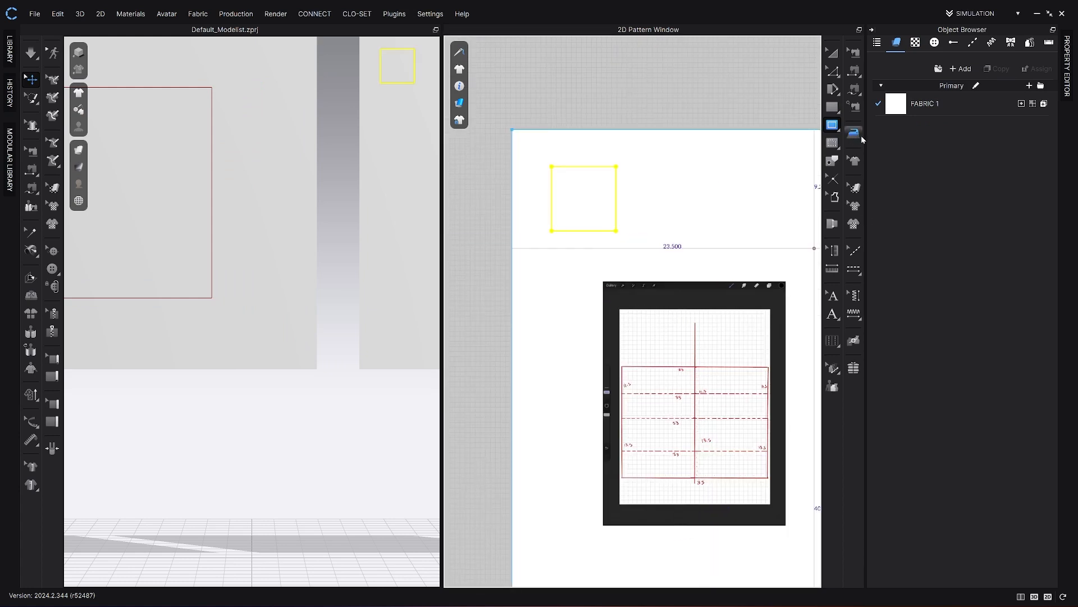
click(854, 205)
drag(743, 344, 660, 229)
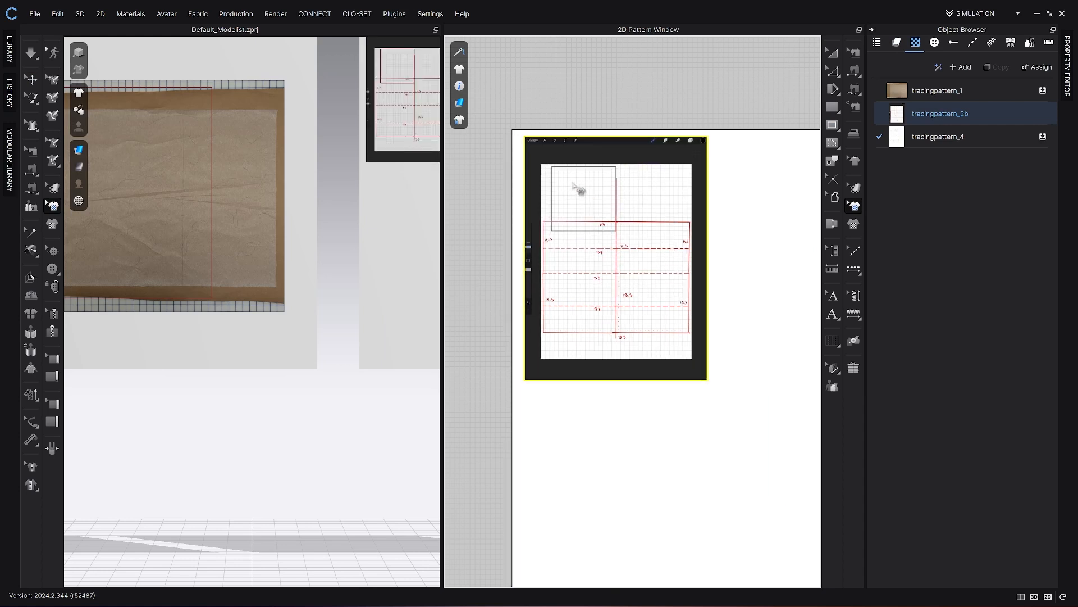
click(653, 299)
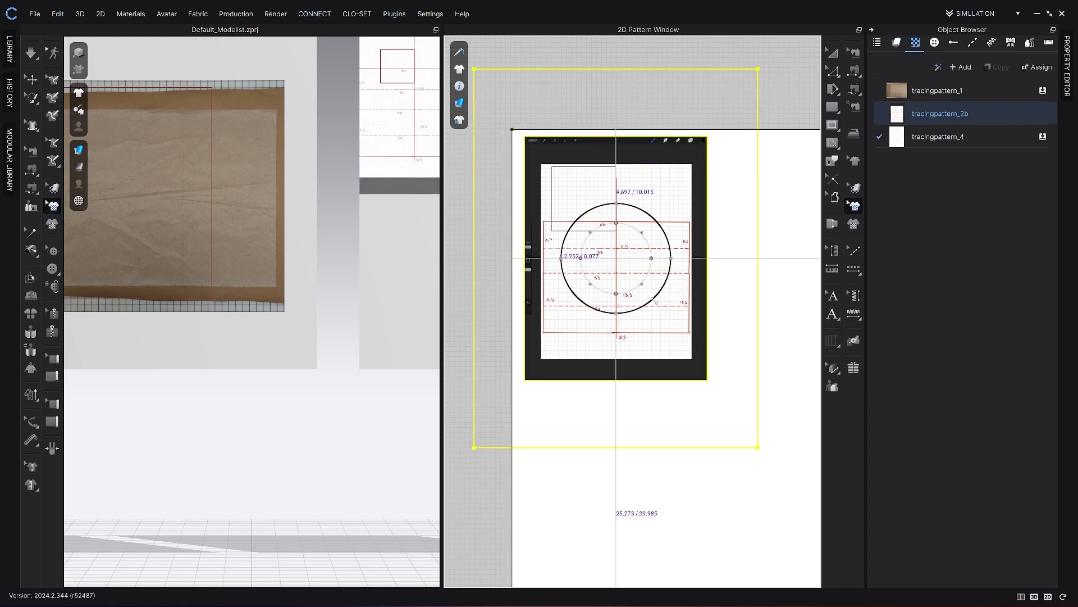
drag(655, 301, 644, 287)
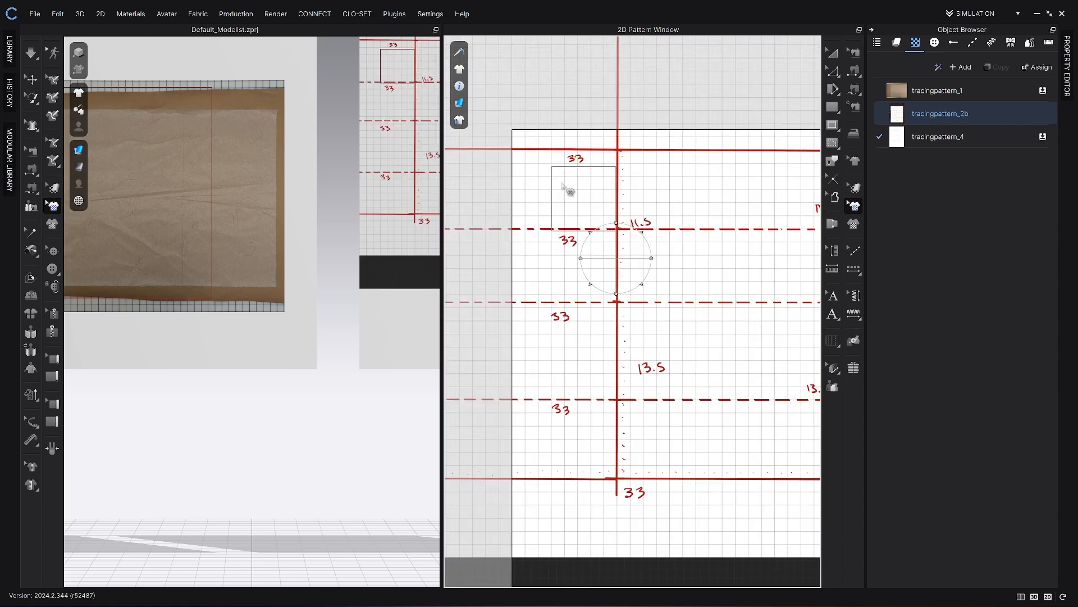
- Compare the graphic's grid with the 5-inch square and scale the graphic proportionally to 99%
scroll(581, 174, down, 3)
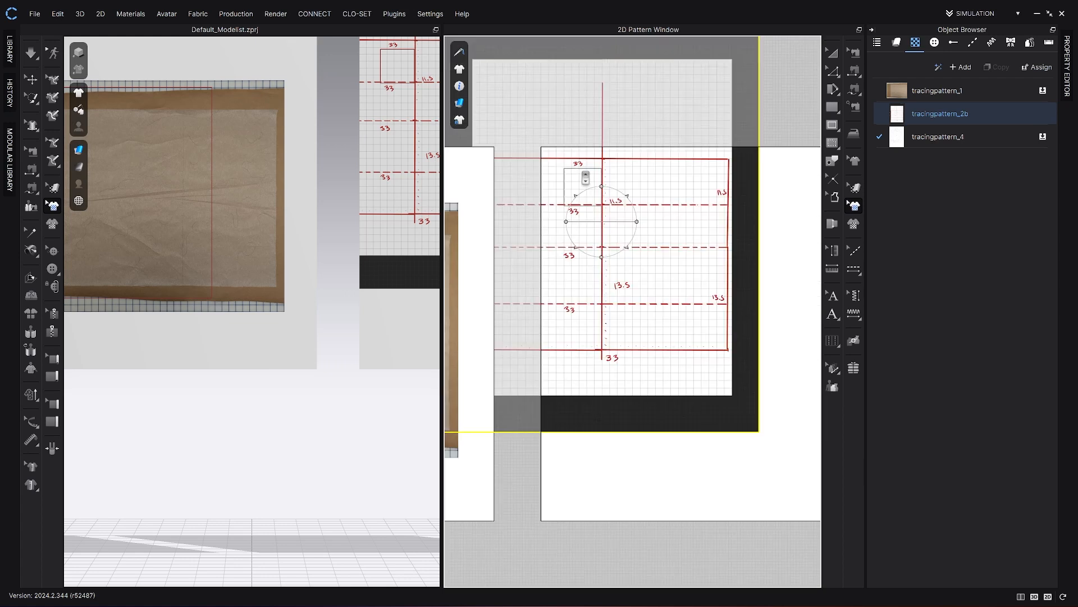
scroll(584, 182, up, 7)
middle_drag(590, 193, 637, 239)
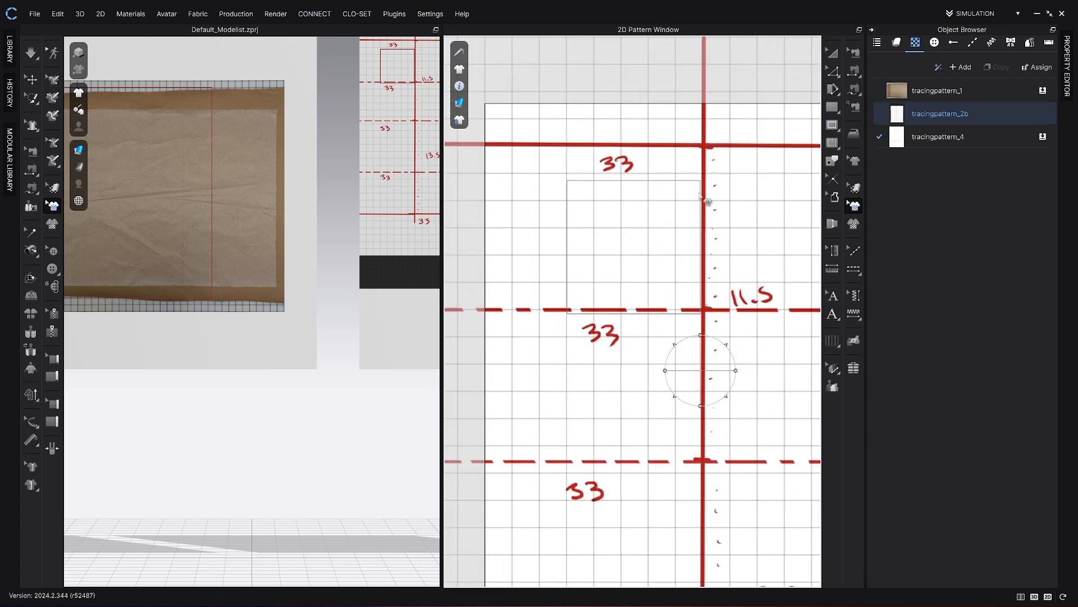
click(725, 343)
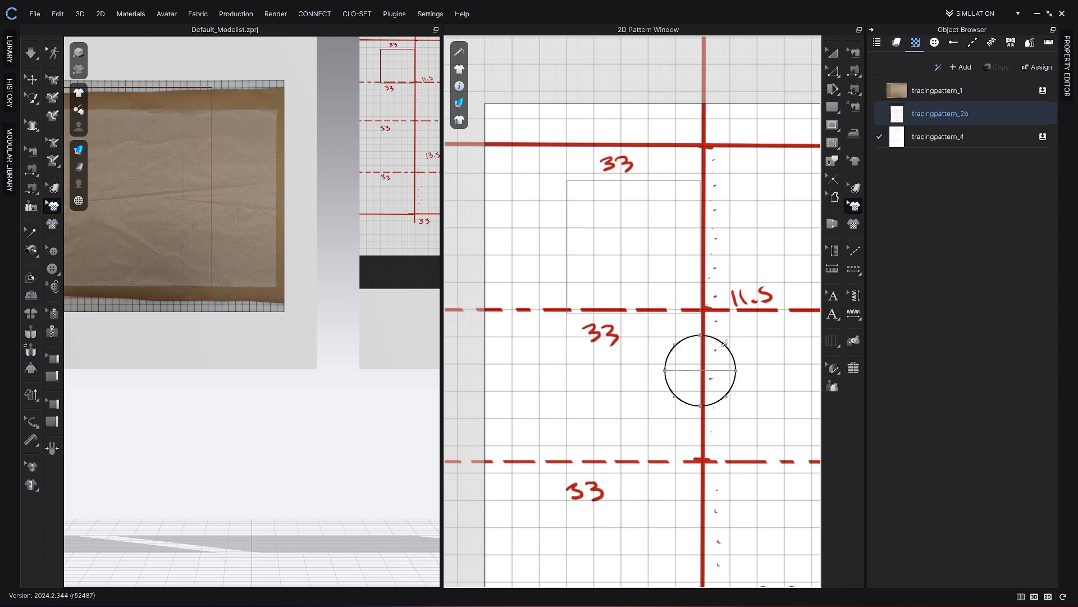
drag(725, 344, 724, 345)
right_click(725, 346)
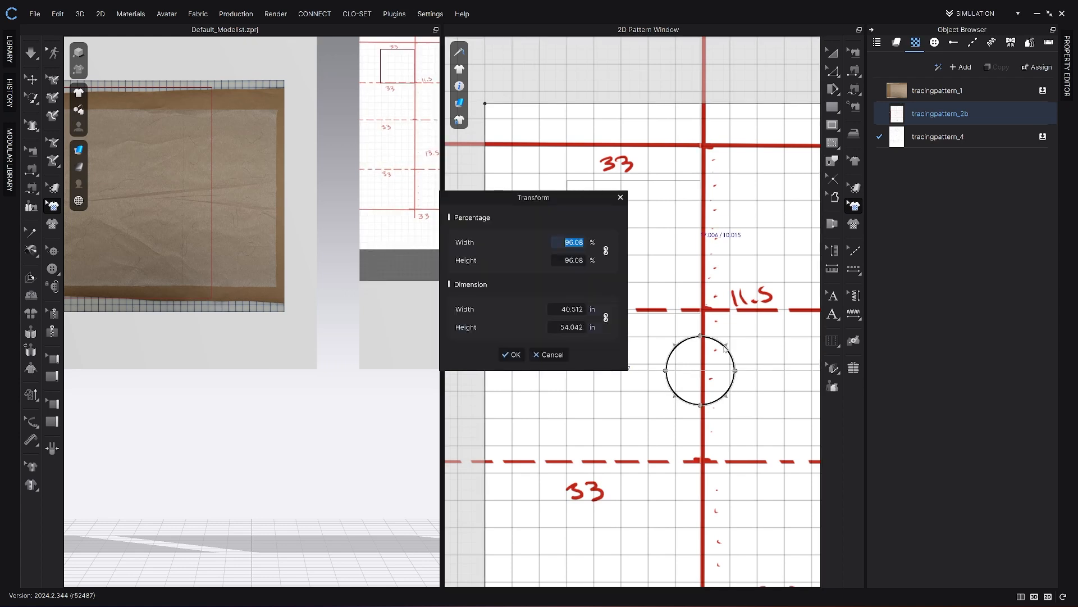
text(99)
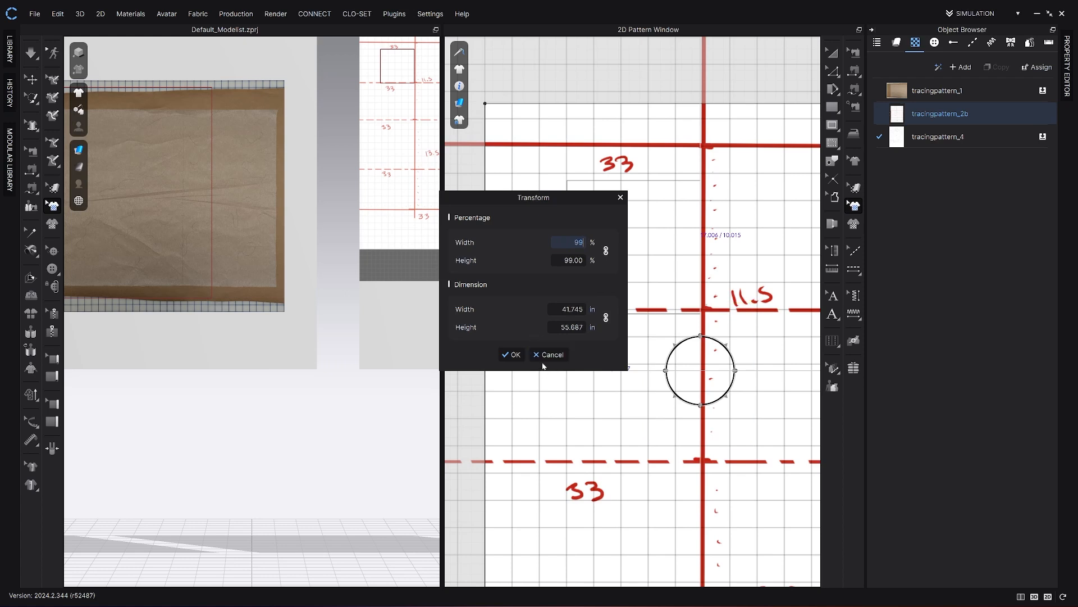
click(513, 355)
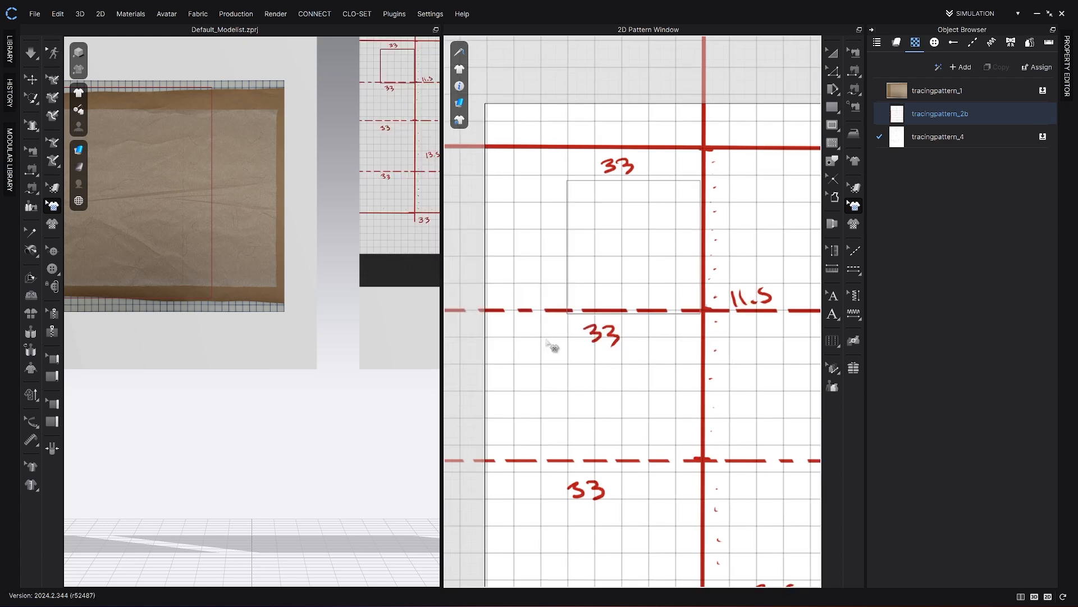
- Scale the tracingpattern_2b graphic by another 99% and move it so its grid lines meet the edges of the 5-inch square
click(723, 365)
drag(724, 343, 722, 346)
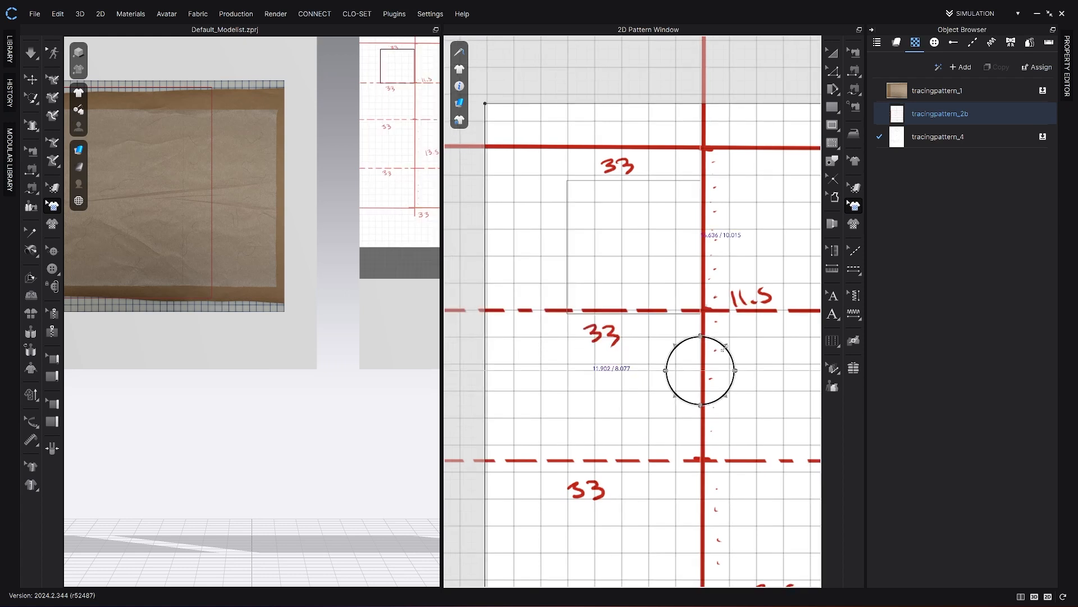
right_click(722, 346)
text(99)
click(514, 355)
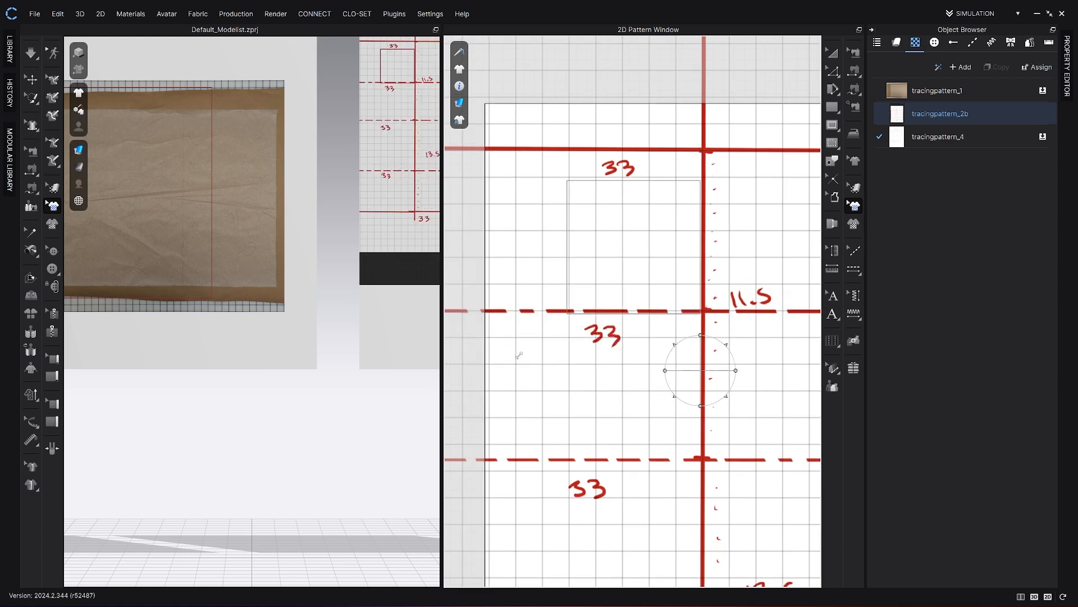
drag(627, 316, 622, 328)
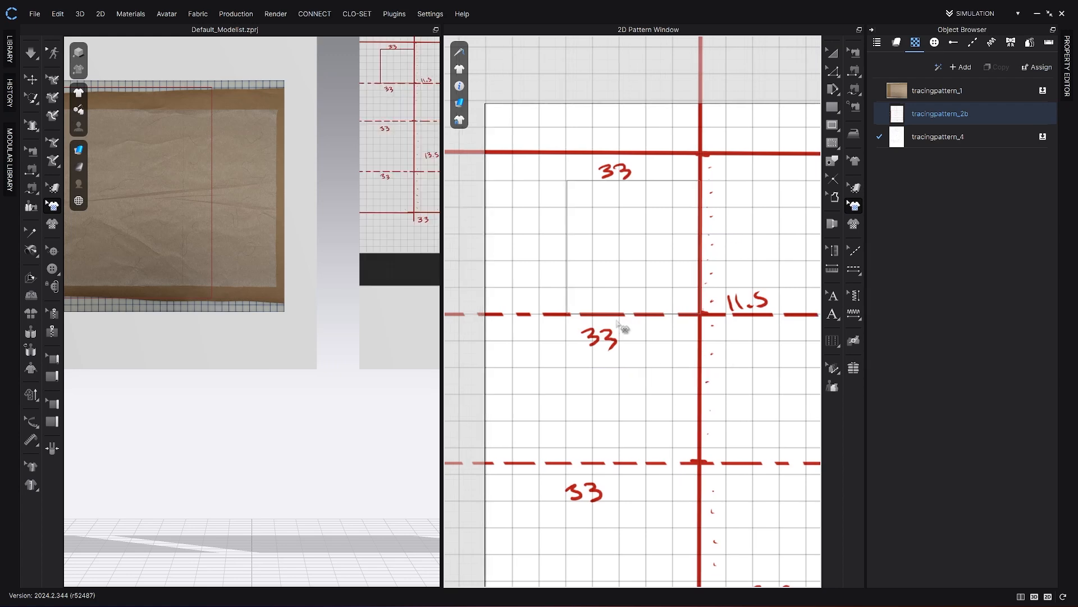
- Collapse the Object Browser and review all three patterns with their tracings in the 2D and 3D windows
scroll(667, 337, down, 10)
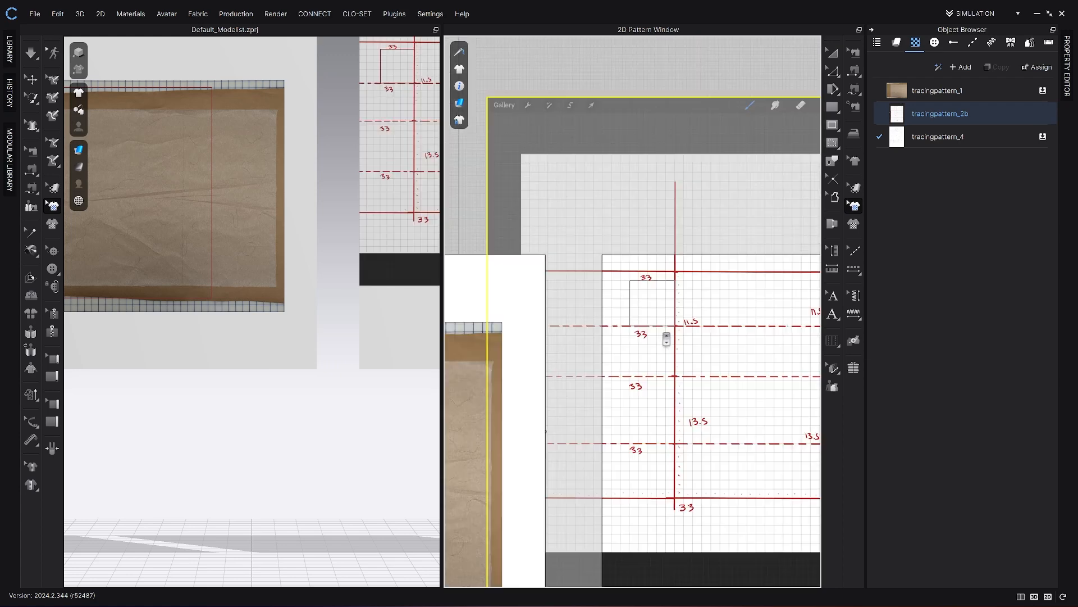
scroll(666, 334, up, 5)
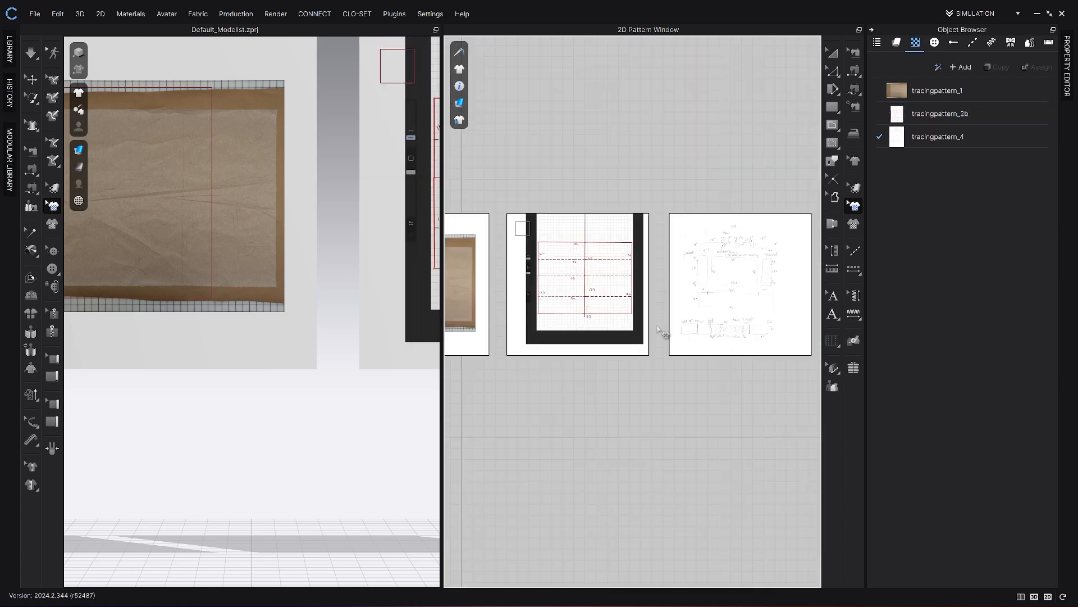
click(872, 31)
scroll(730, 184, down, 5)
middle_drag(730, 184, 787, 224)
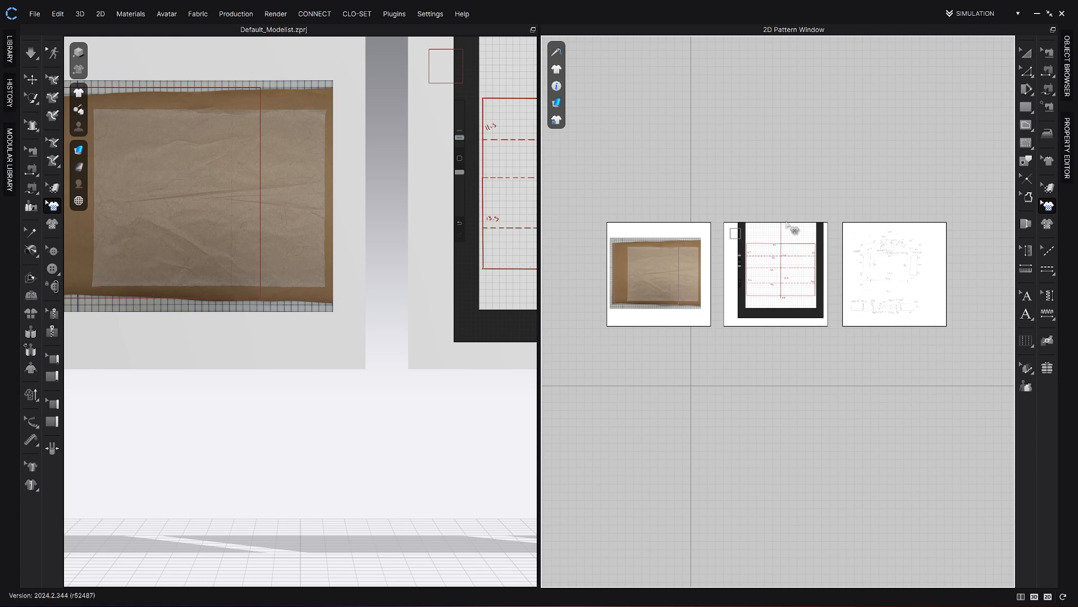
scroll(432, 275, up, 2)
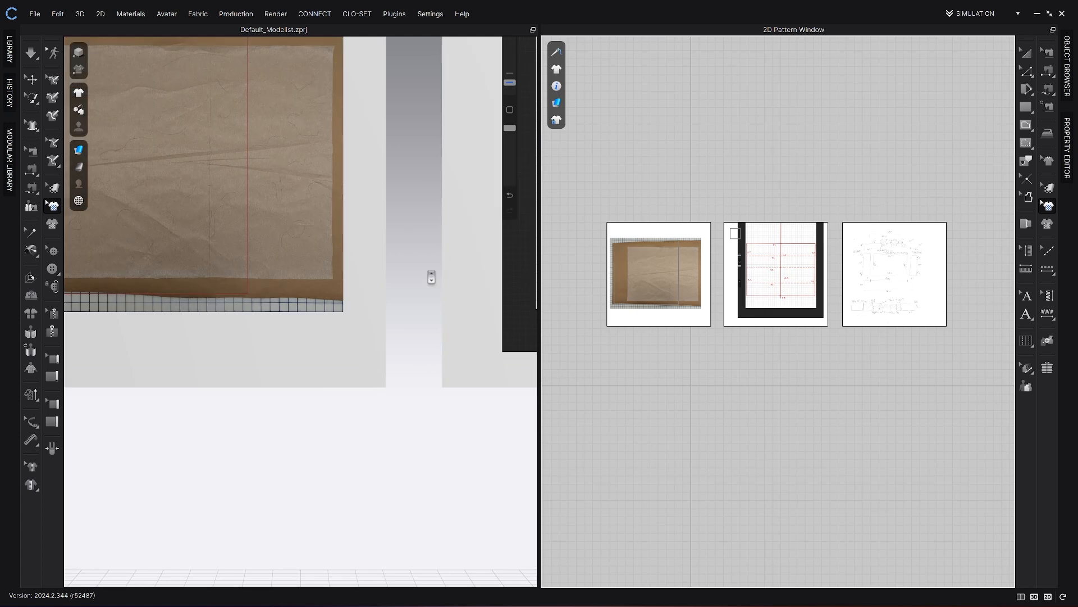
scroll(430, 275, down, 7)
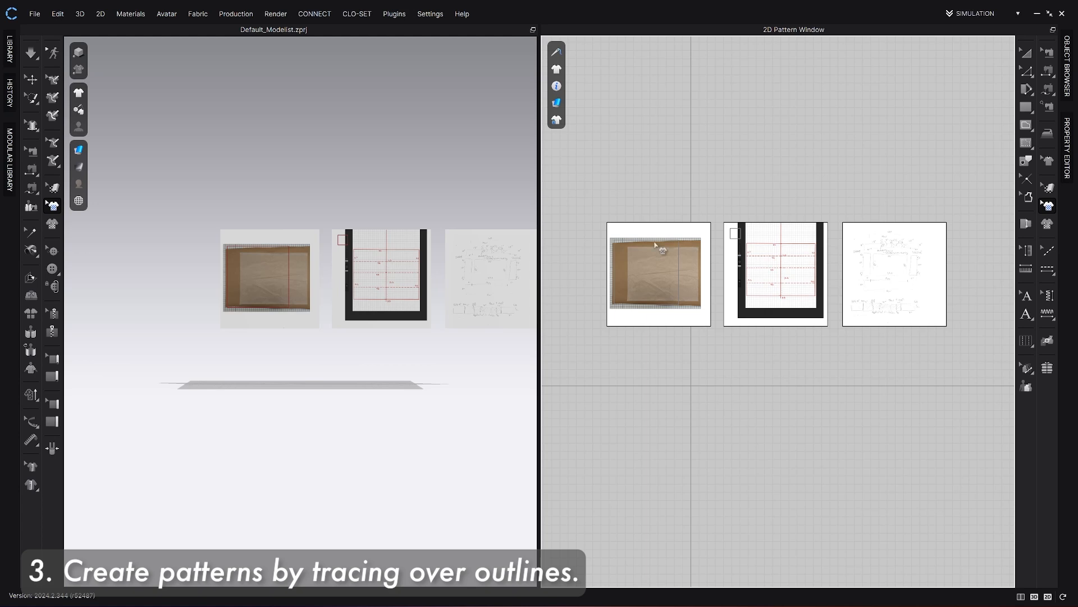
- Create a rectangle pattern corner to corner over the light paper piece in the first tracing graphic
middle_drag(660, 247, 676, 251)
scroll(676, 251, up, 5)
scroll(618, 308, down, 3)
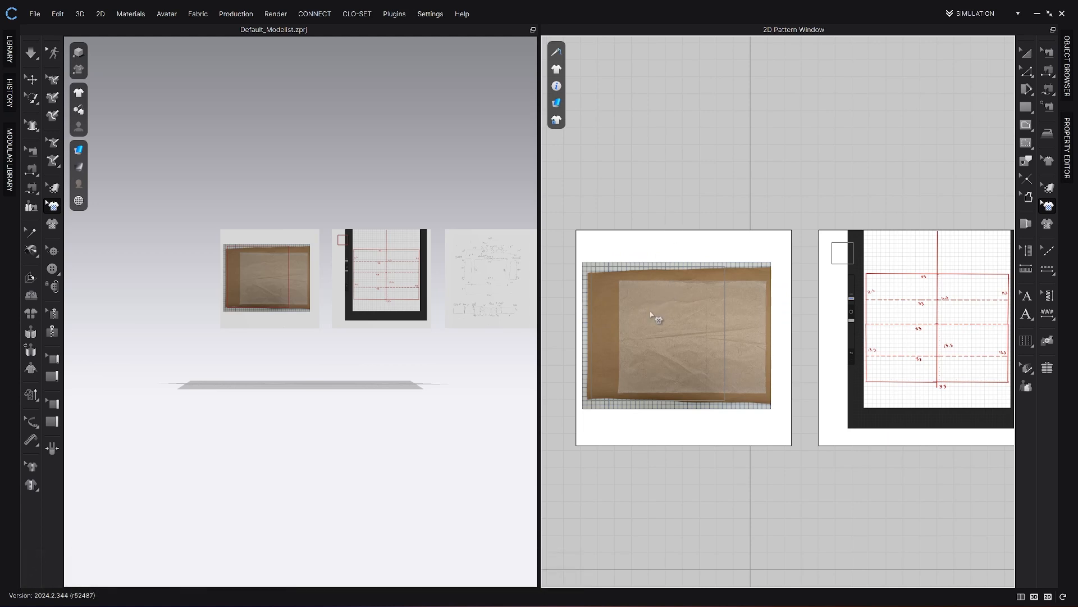
key(s)
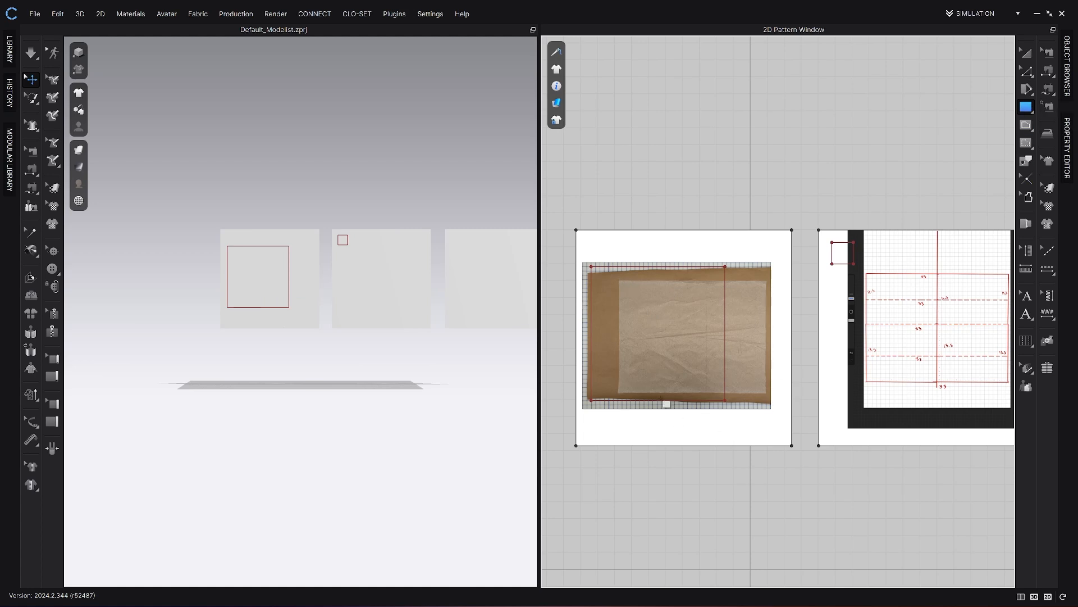
drag(619, 280, 766, 394)
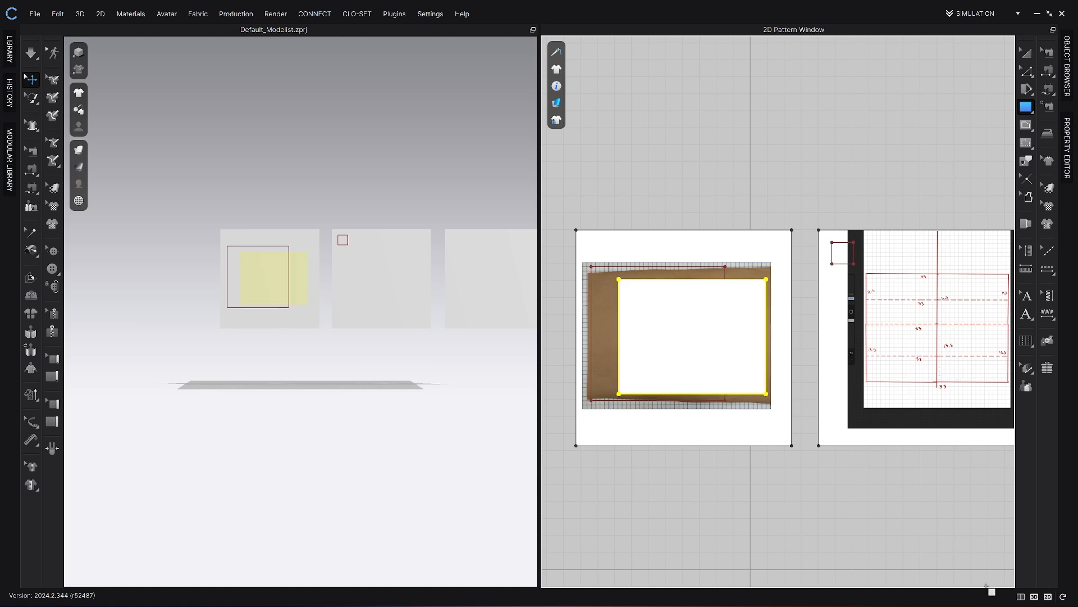
- Set the 2D garment rendering style to Translucent Surface so the tracing can be seen through the new rectangle
click(556, 120)
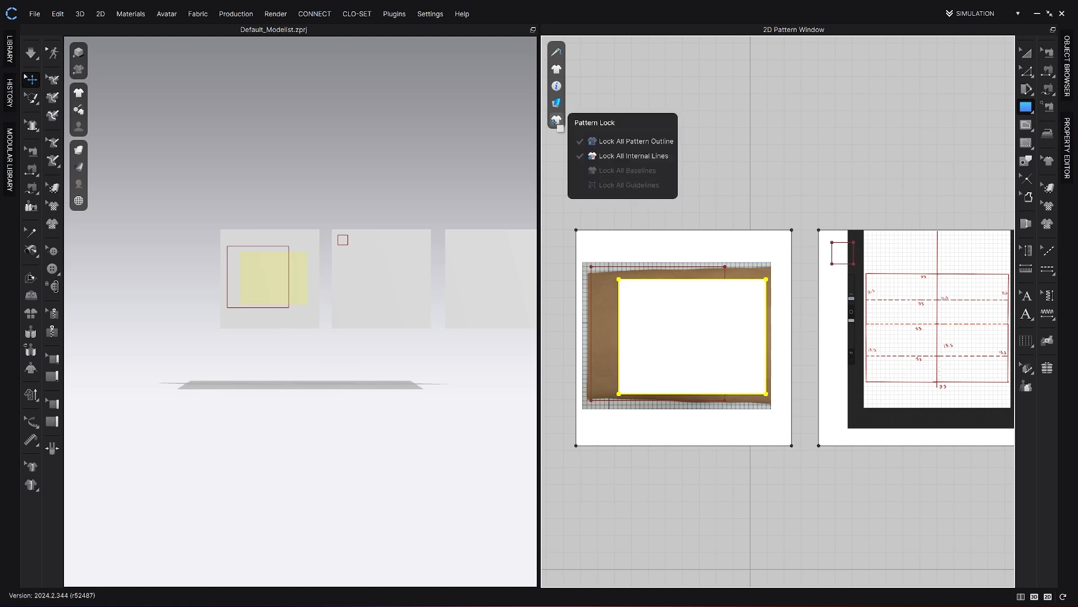
mouse_move(556, 104)
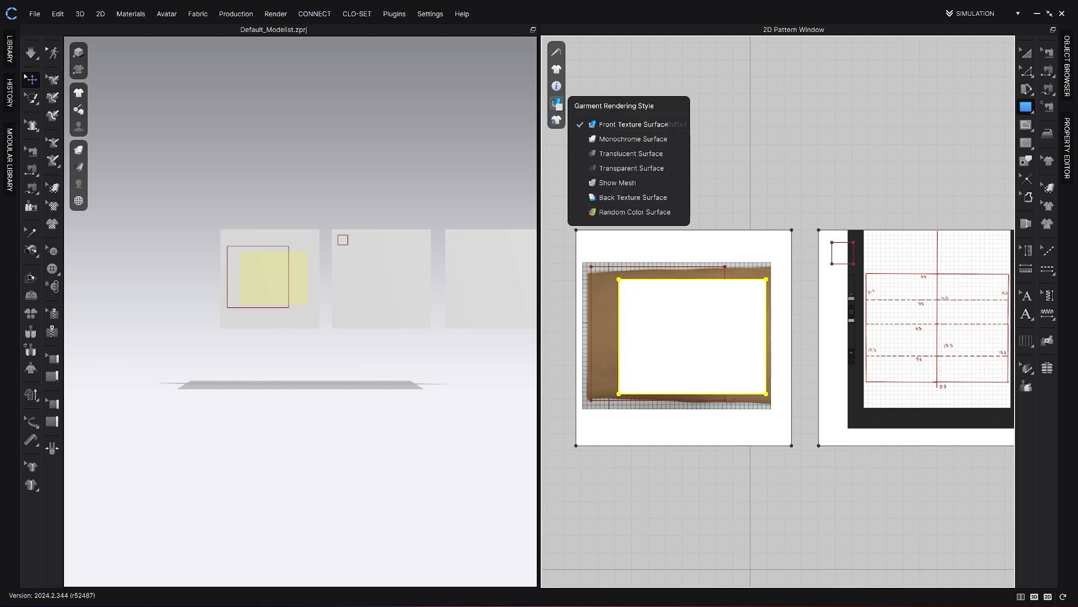
click(615, 154)
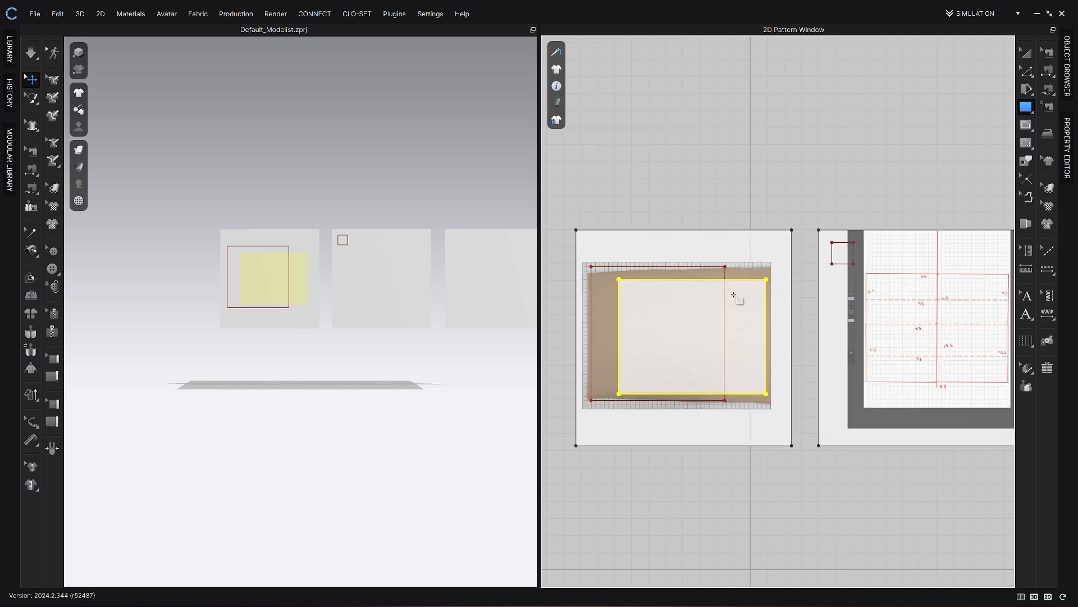
scroll(677, 337, up, 7)
scroll(675, 338, down, 3)
- Move the new rectangle pattern off the tracing to the empty area directly below the first pattern
key(a)
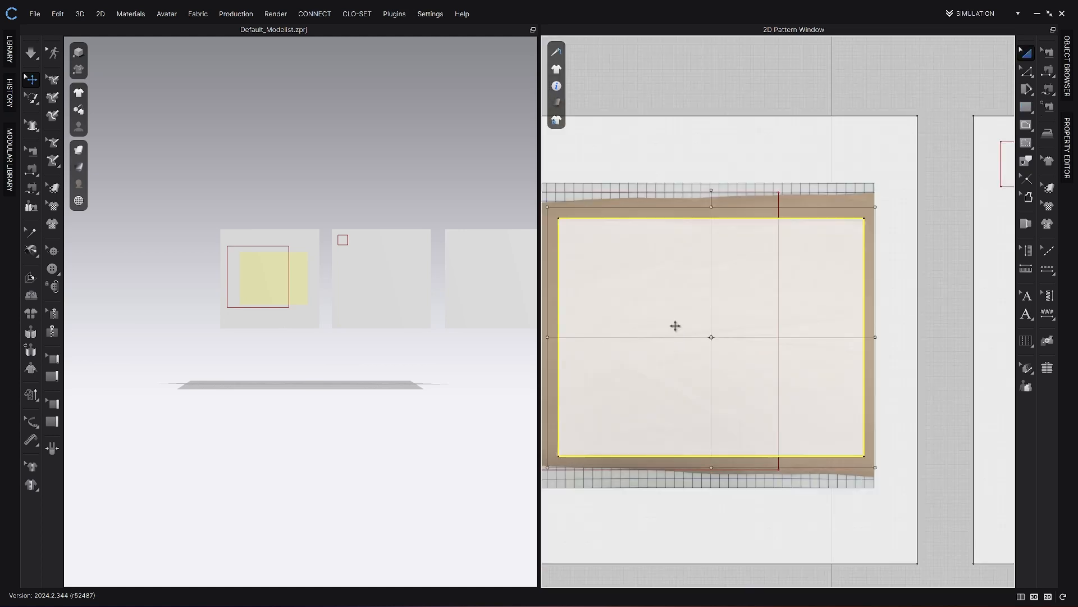
scroll(679, 290, down, 3)
drag(672, 281, 664, 477)
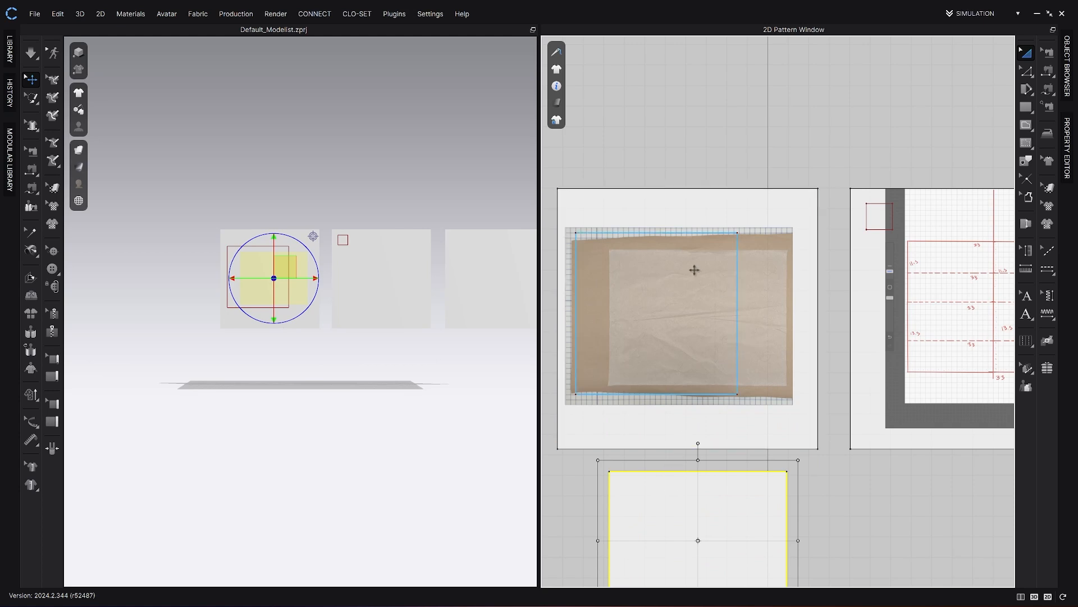
- Trace the light paper piece with a closed four-corner polygon pattern about 34.1 by 25.9 inches
click(1026, 107)
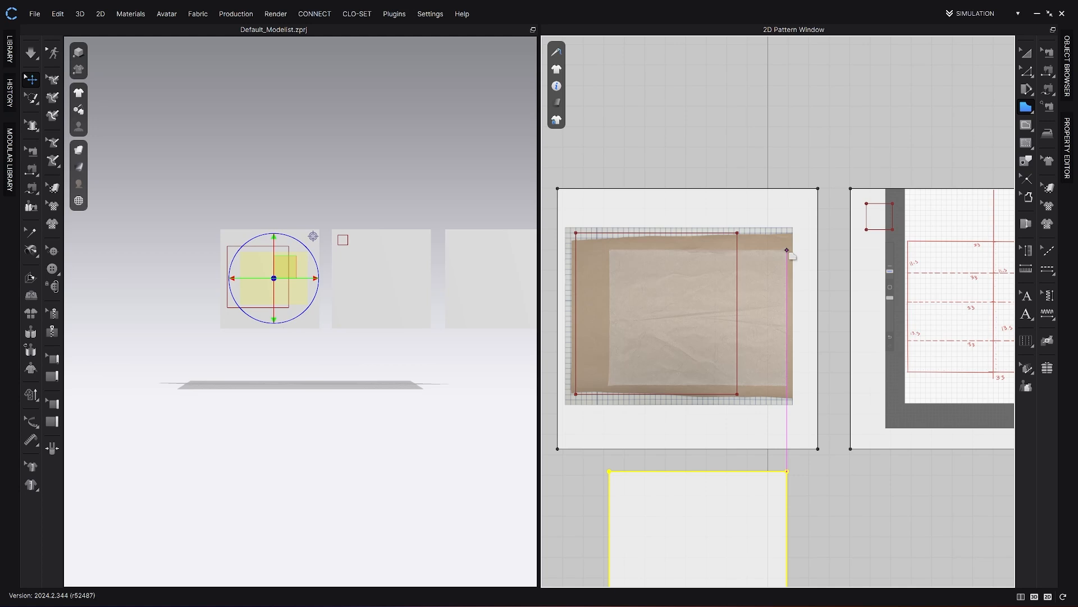
click(787, 249)
click(610, 249)
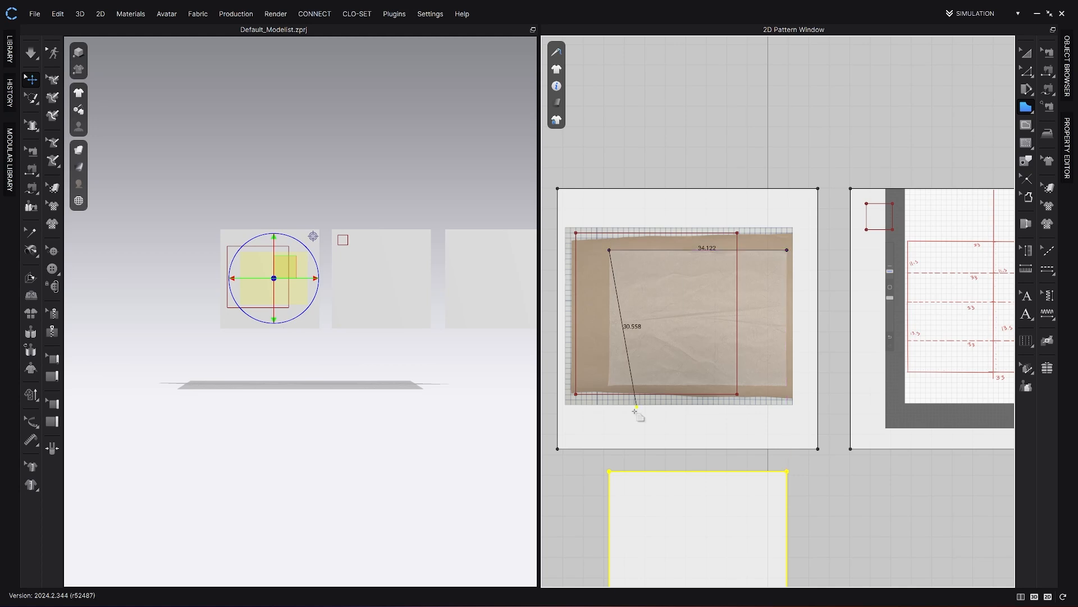
click(609, 385)
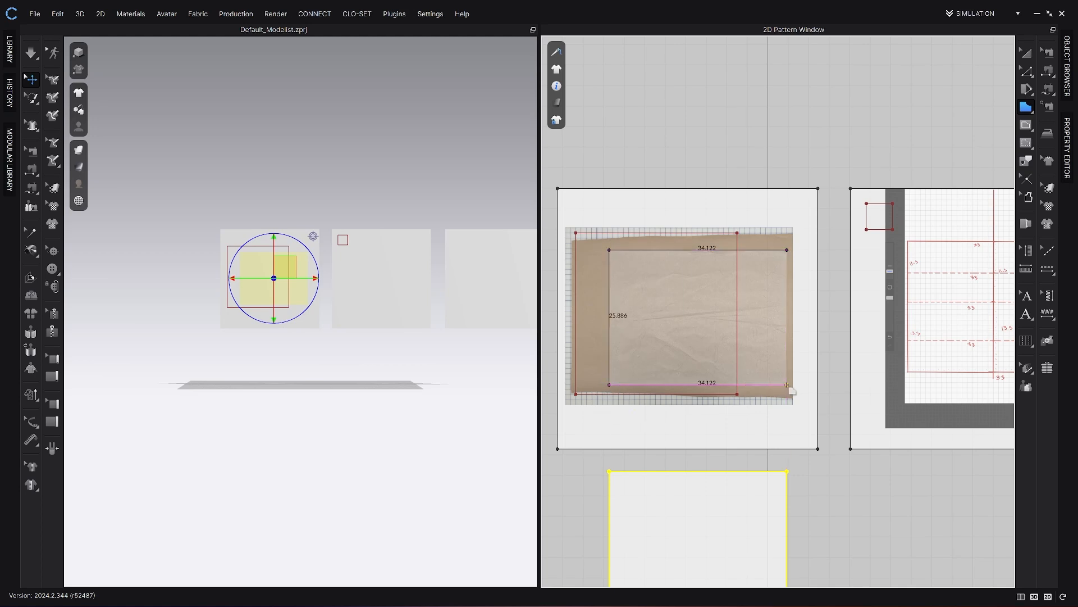
click(787, 385)
click(787, 250)
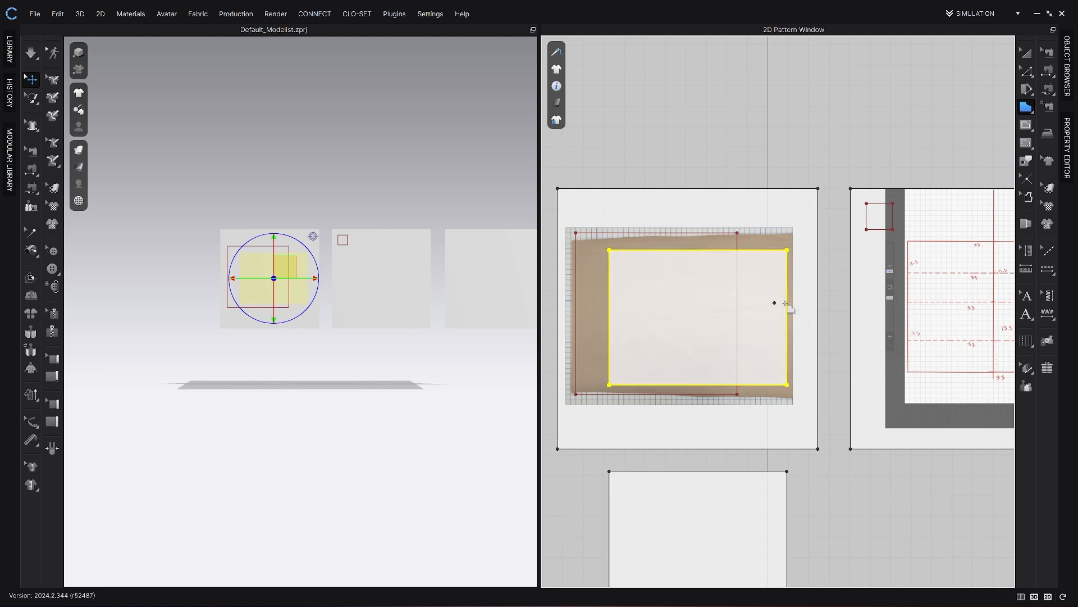
- Bend all four edges of the traced polygon inward with Edit Curvature
key(c)
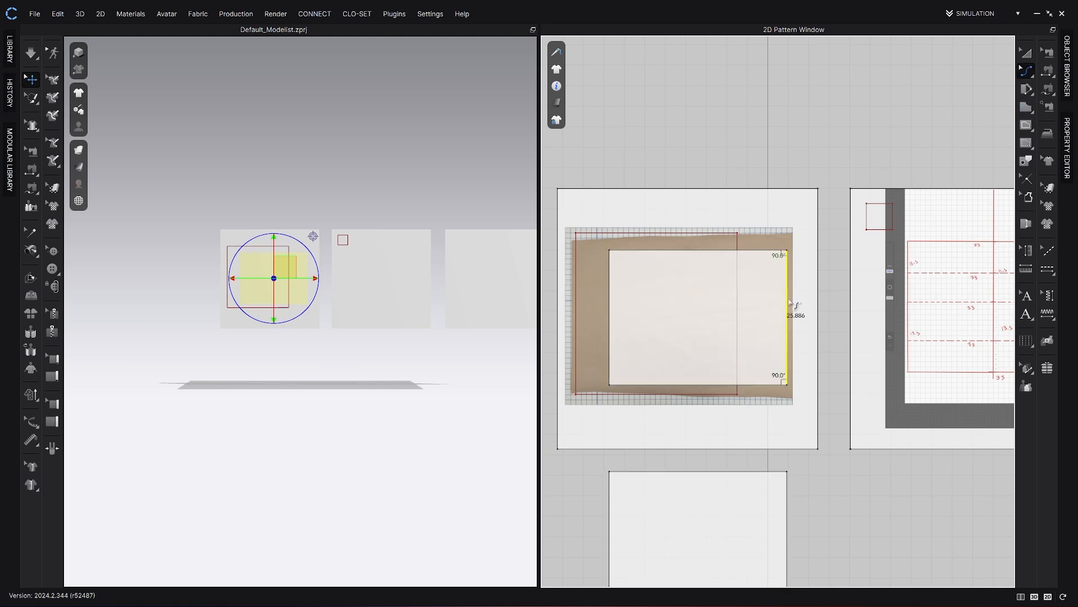
drag(789, 303, 765, 314)
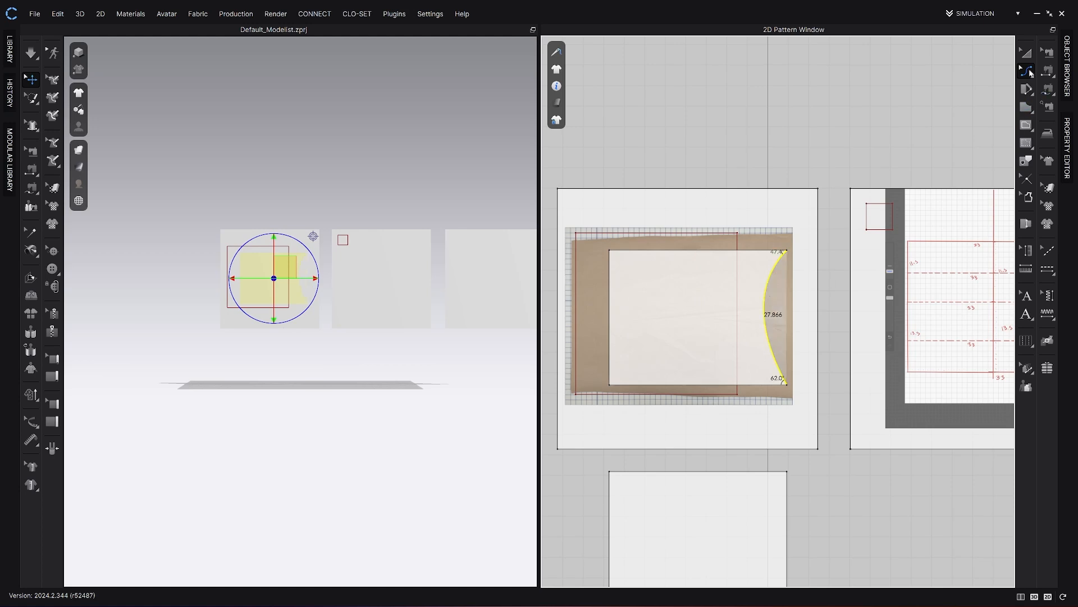
click(1027, 70)
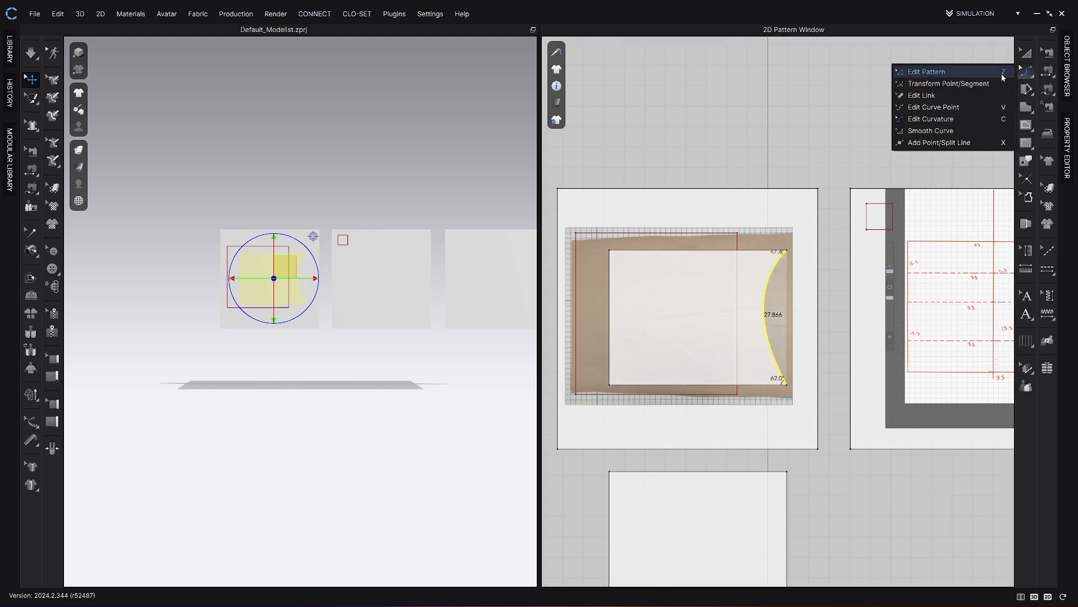
click(986, 120)
drag(706, 252, 702, 340)
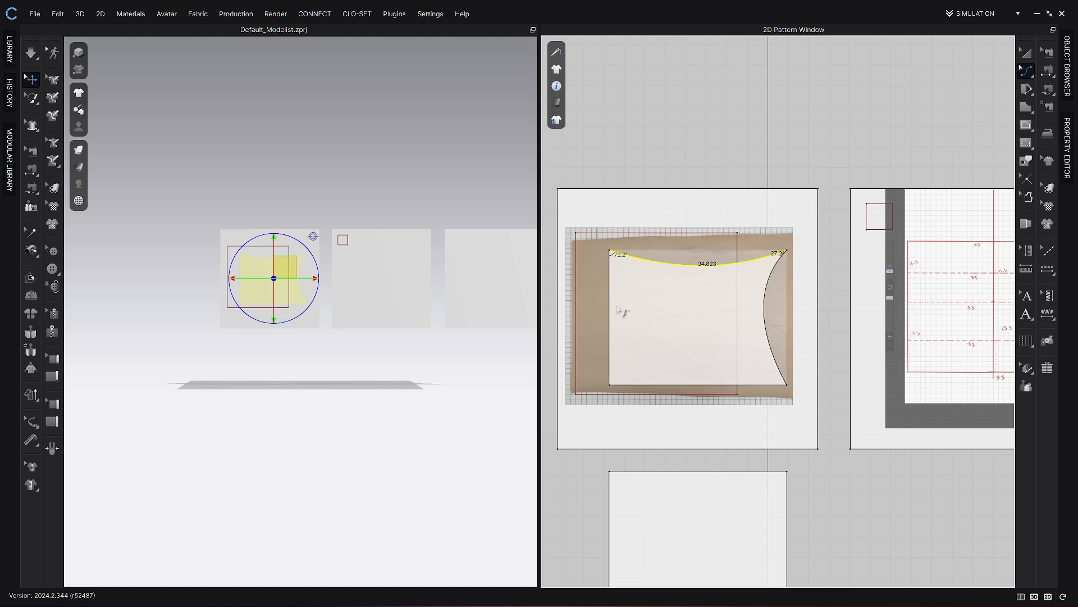
drag(616, 313, 631, 317)
drag(704, 385, 709, 302)
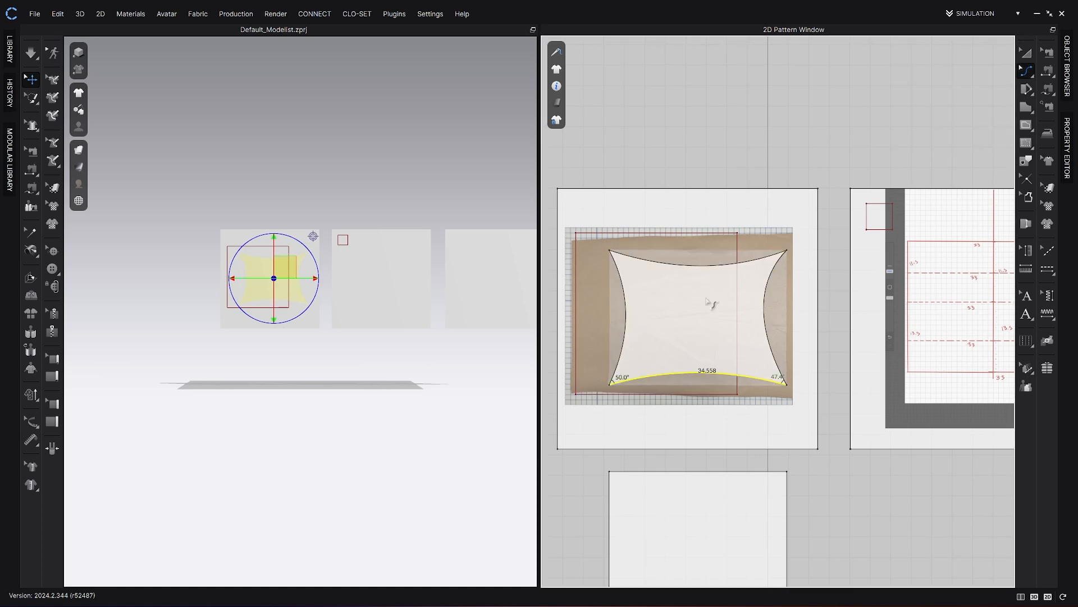
- Delete the polygon pattern with the curved edges from the first tracing
key(a)
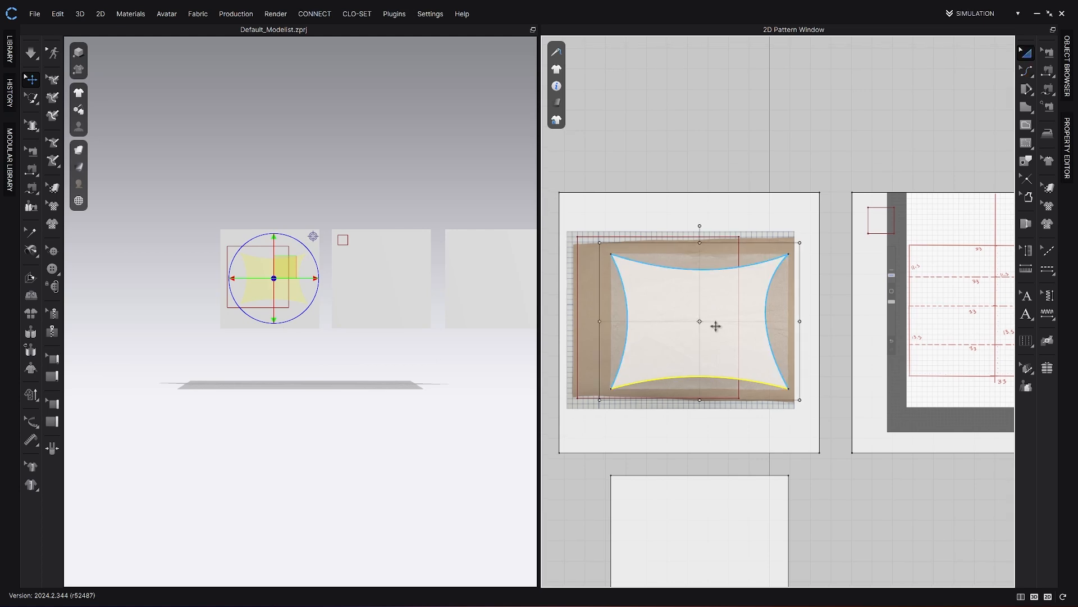
click(703, 326)
key(Delete)
- Start a polygon at the upper-right corner of the second tracing's red outline with an 11.5-inch segment down its right edge
middle_drag(777, 343, 594, 346)
middle_drag(756, 315, 734, 320)
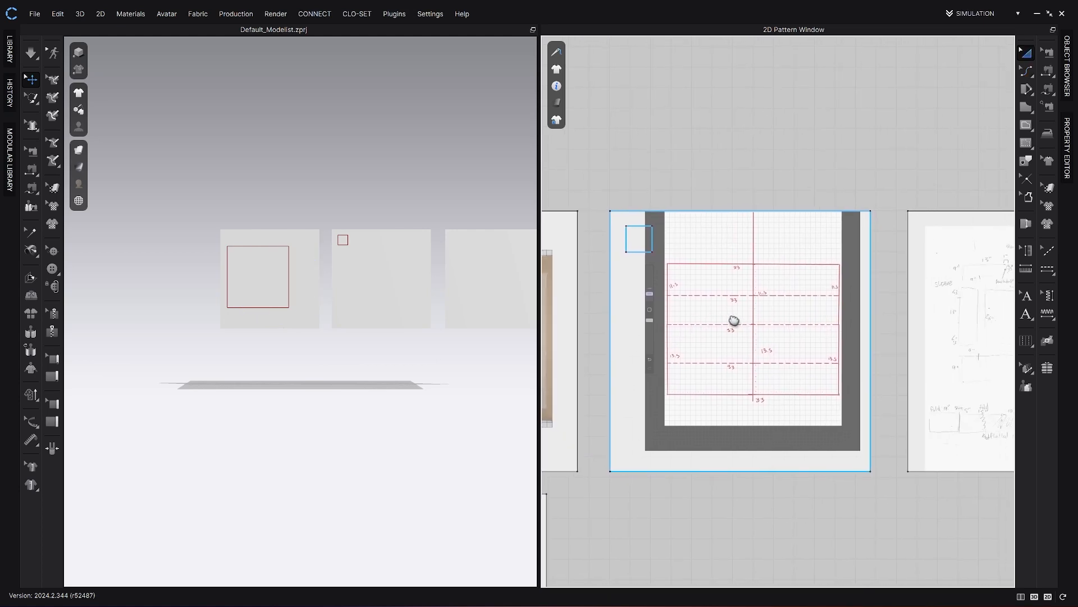
key(h)
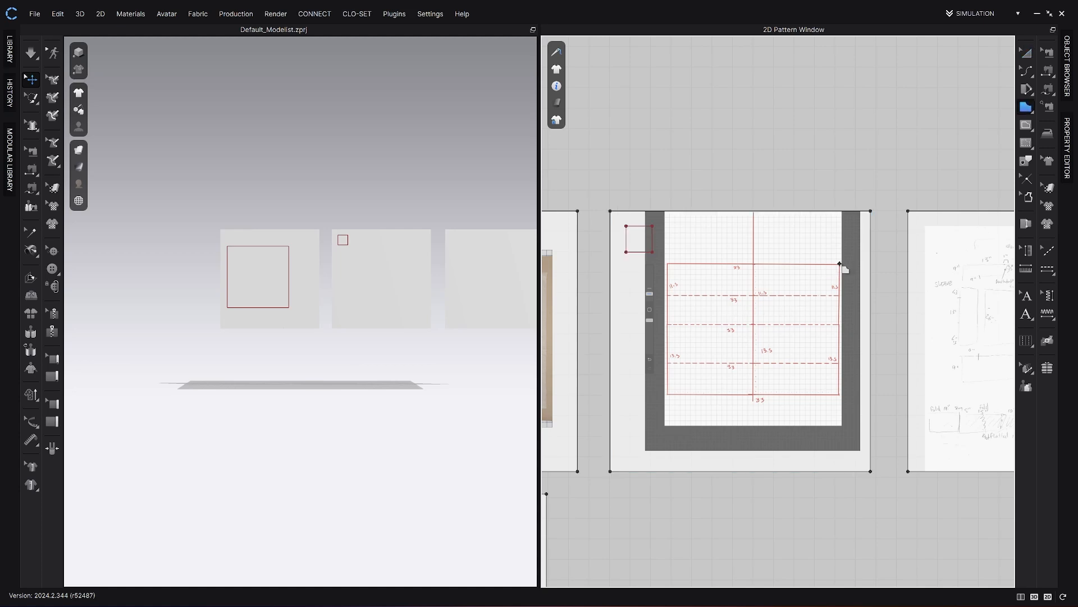
click(840, 264)
right_click(841, 324)
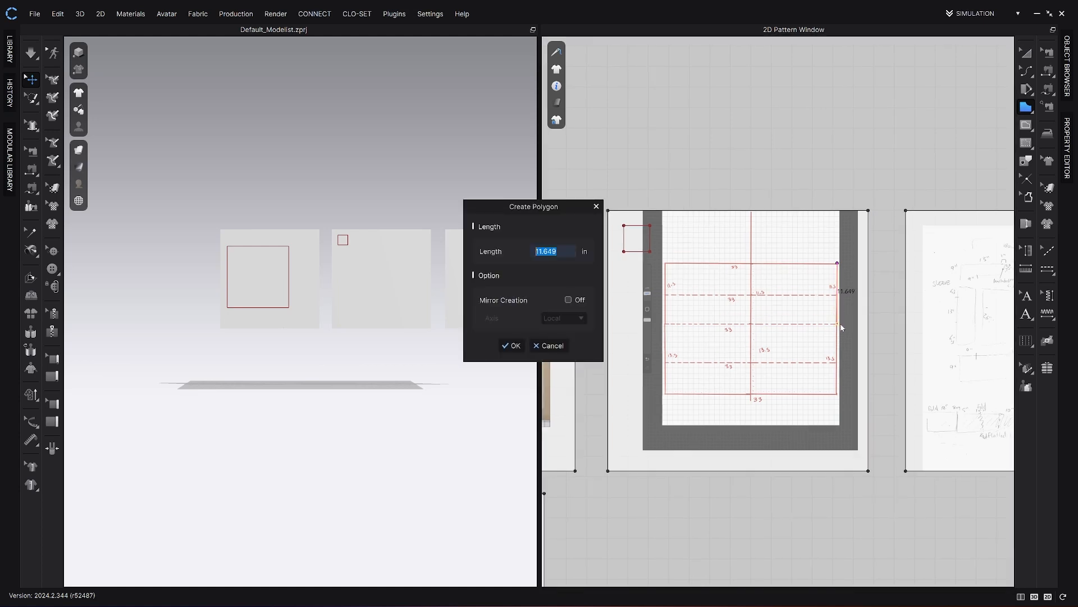
text(11)
click(510, 345)
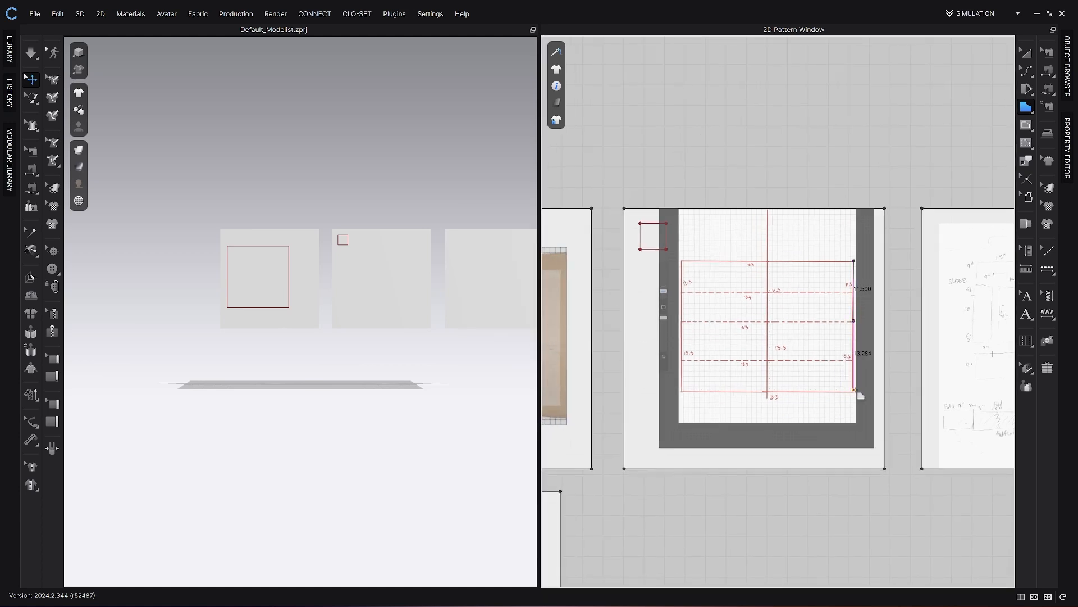
- Continue the polygon down the same edge with a 13.5-inch segment and abandon the unfinished outline
right_click(855, 390)
text(13.5)
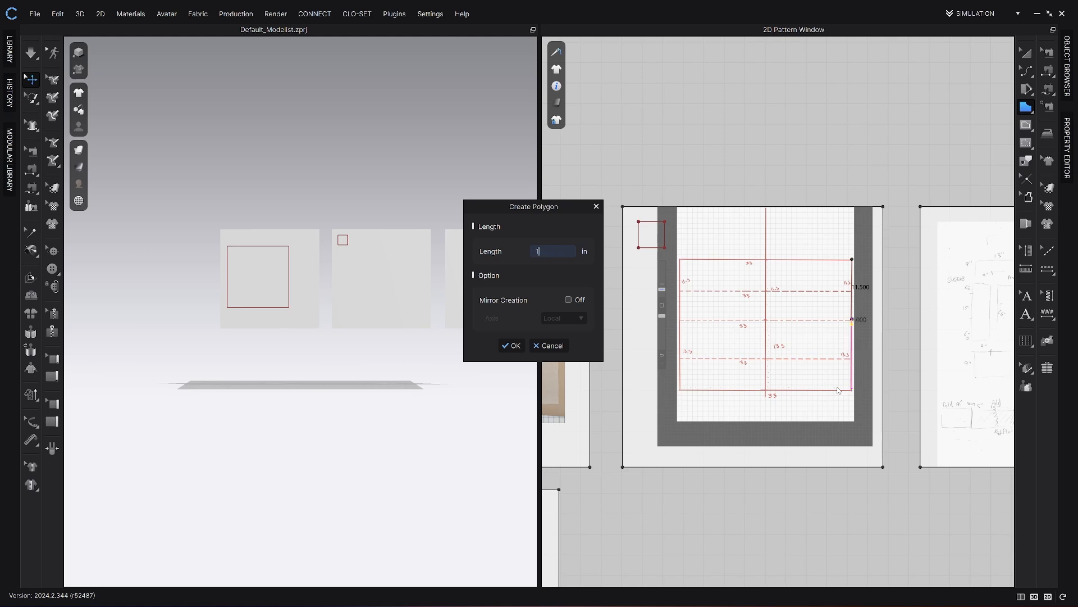
click(509, 347)
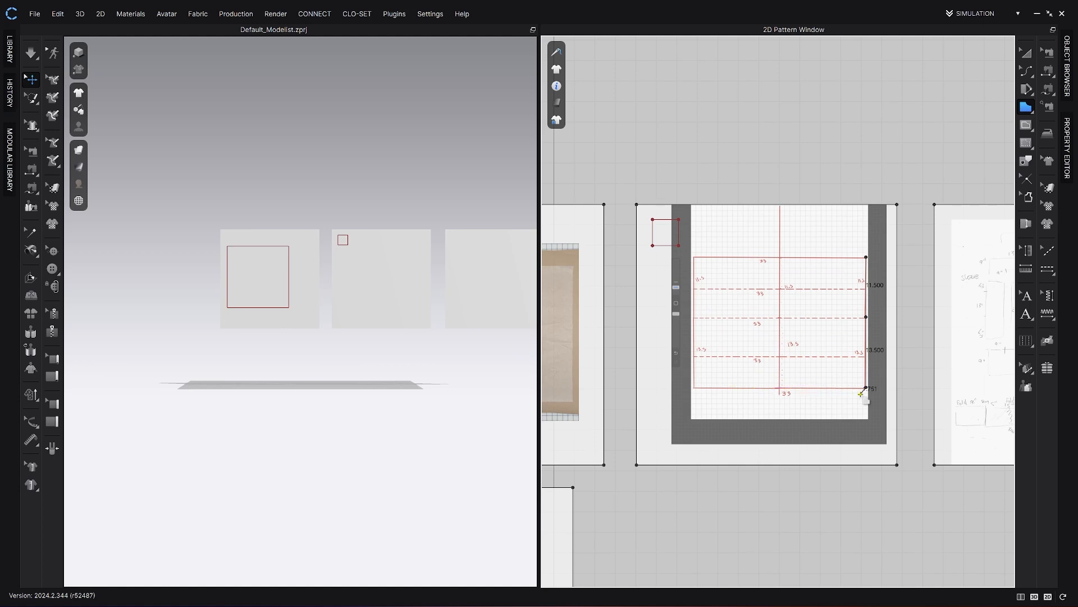
middle_drag(860, 395, 843, 415)
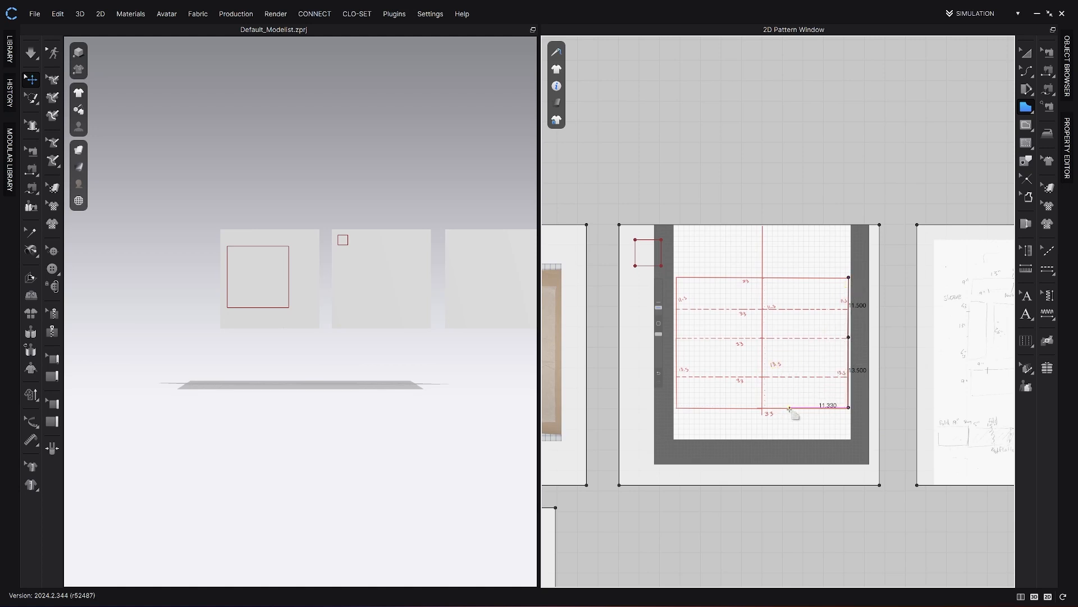
key(Escape)
- Move the rectangle pattern from below the first pattern onto the second tracing, matching its upper edge to the red outline
scroll(731, 383, down, 3)
middle_drag(730, 383, 814, 394)
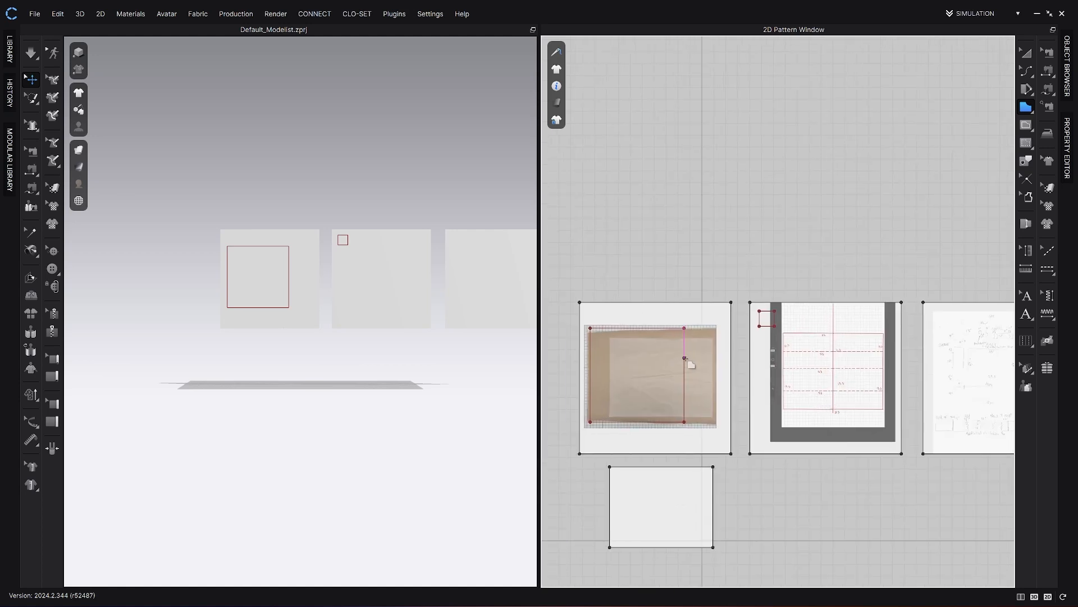
middle_drag(691, 364, 646, 359)
key(a)
drag(608, 483, 773, 352)
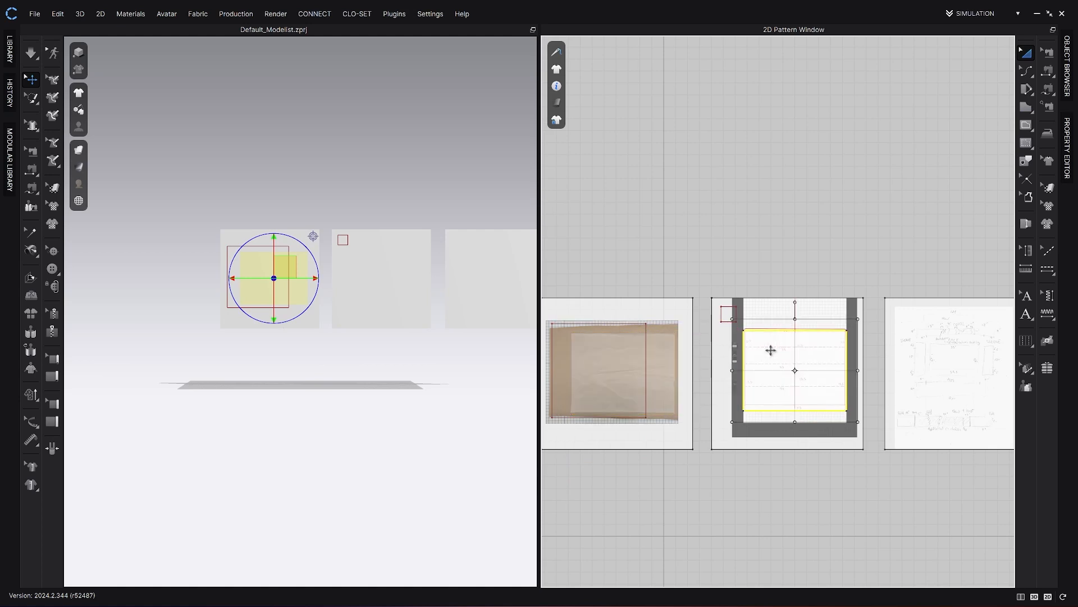
scroll(782, 357, up, 2)
scroll(782, 357, up, 4)
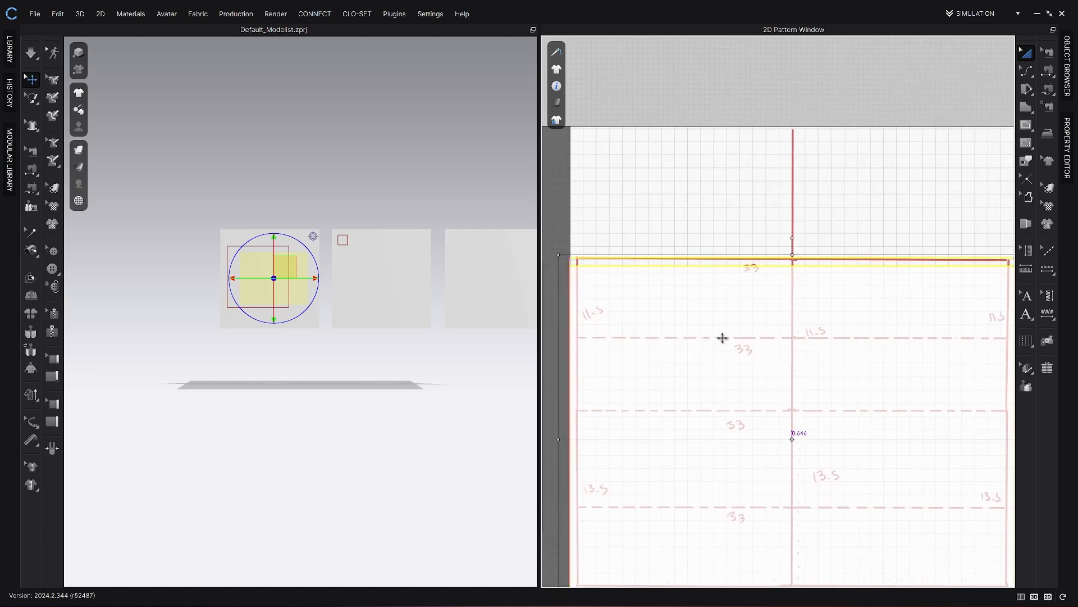
- Move the rectangle pattern off the second tracing to the area just below the first tracing
scroll(722, 337, down, 3)
middle_drag(728, 342, 798, 366)
key(z)
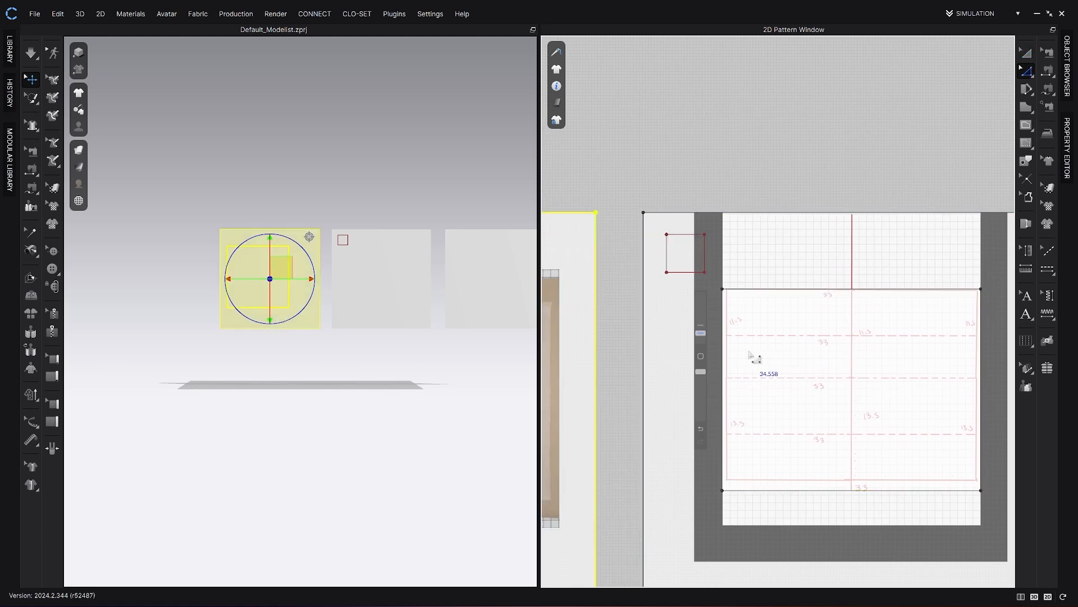
click(733, 354)
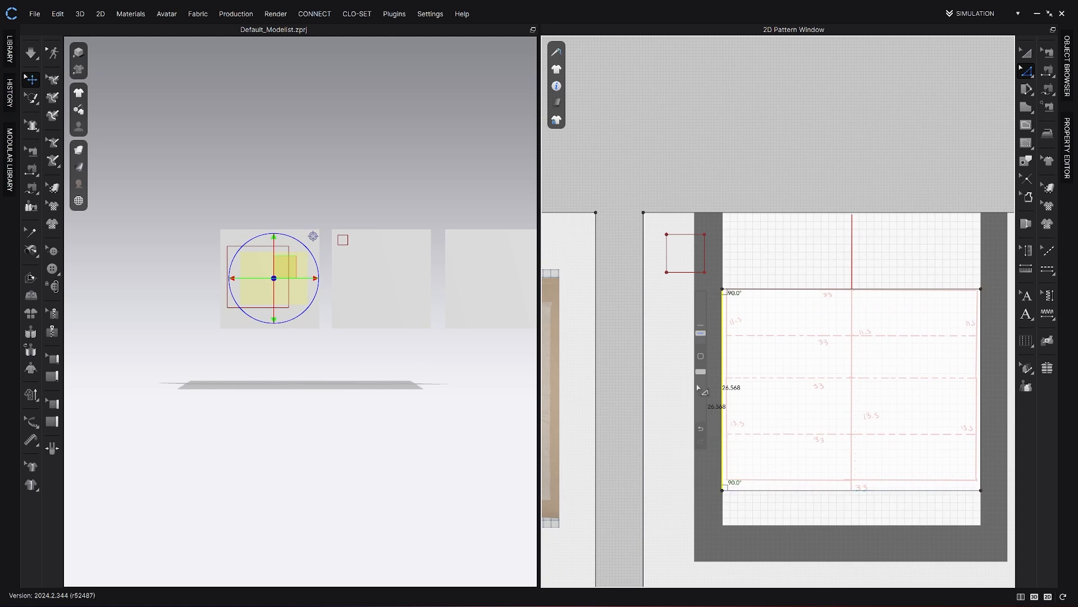
scroll(767, 414, down, 2)
key(a)
click(871, 371)
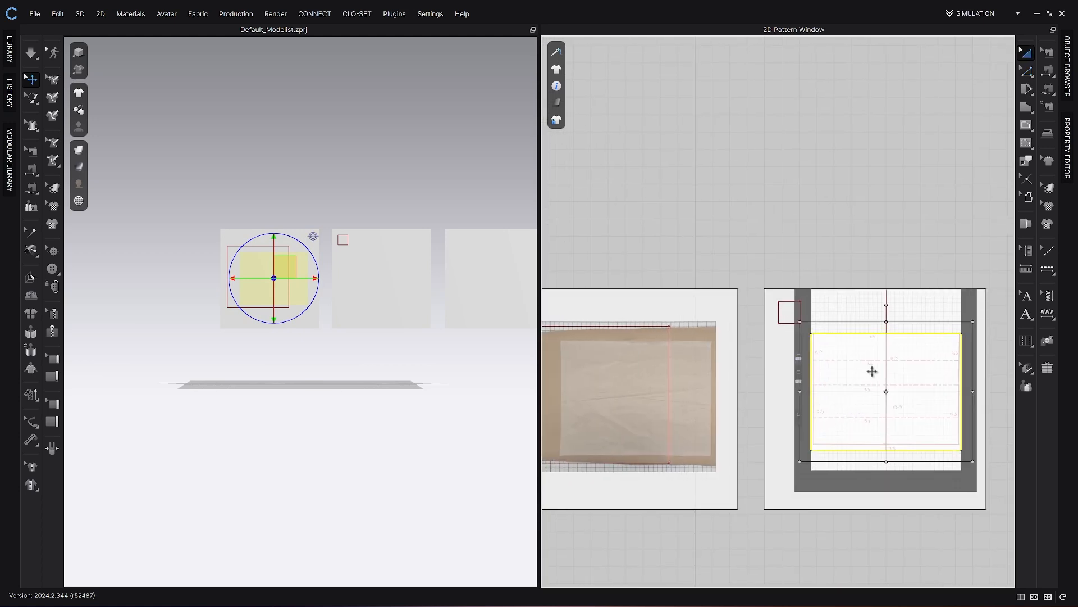
drag(897, 371, 709, 523)
middle_drag(597, 401, 668, 314)
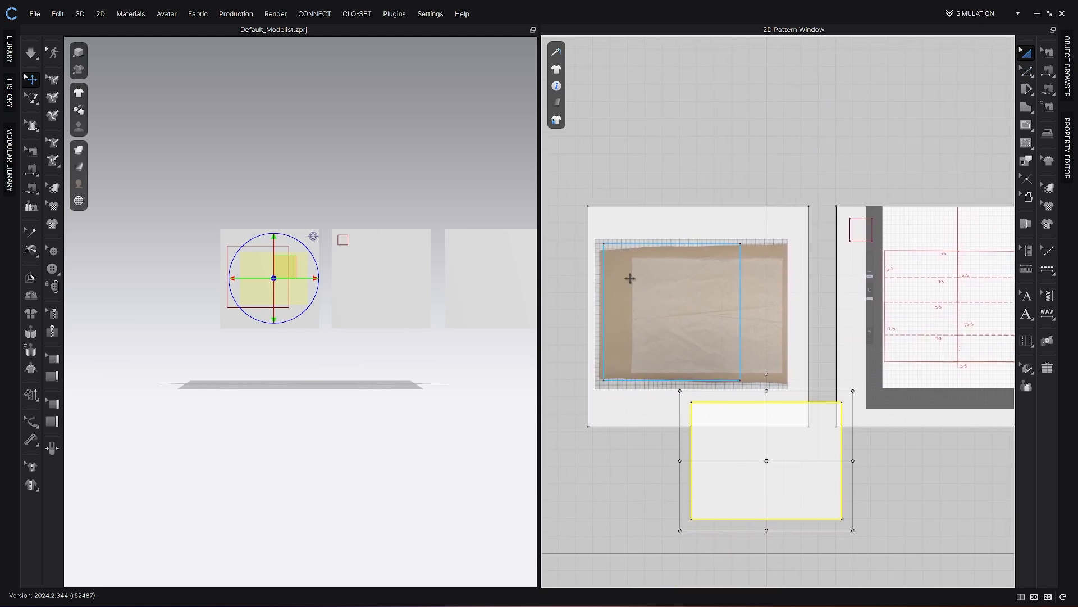
- Move the rectangle pattern to the empty area below the third tracing, clear of its hand-drawn sketch
middle_drag(915, 284, 793, 259)
scroll(727, 441, down, 5)
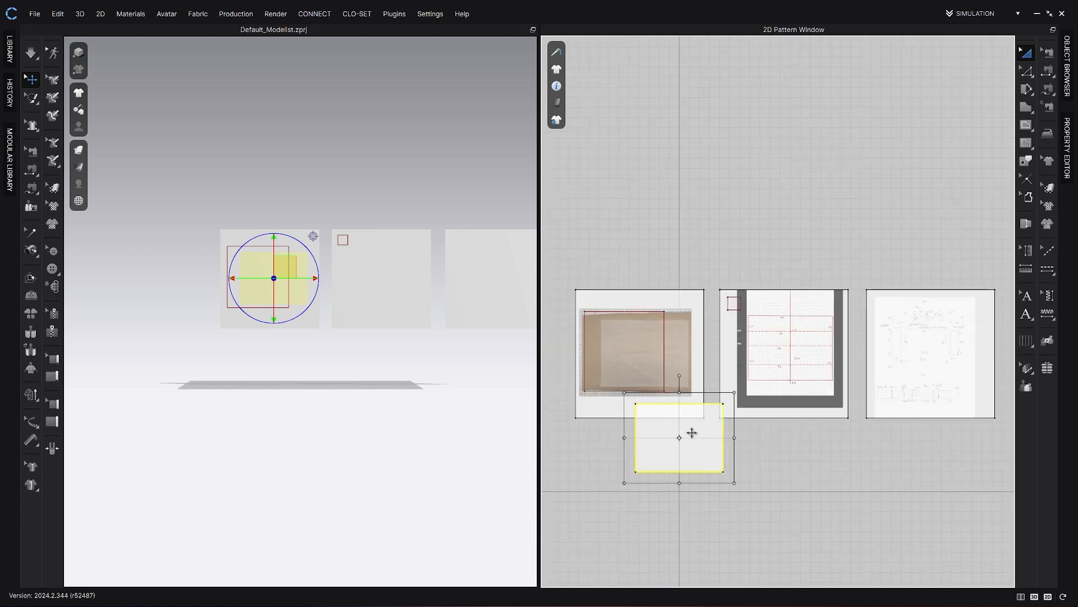
drag(699, 418, 678, 336)
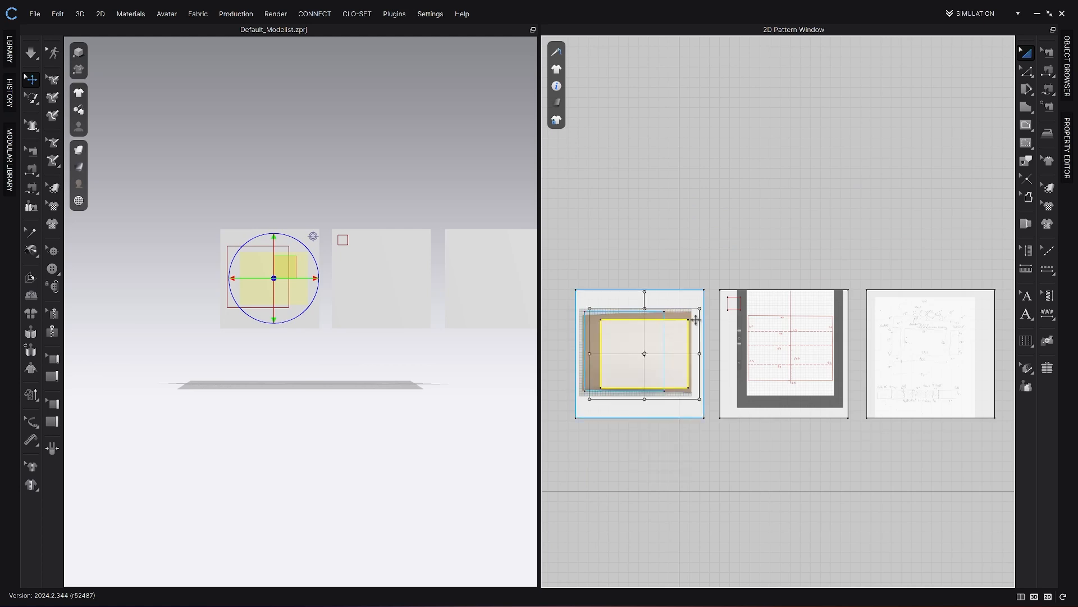
drag(676, 330, 836, 388)
scroll(837, 388, down, 3)
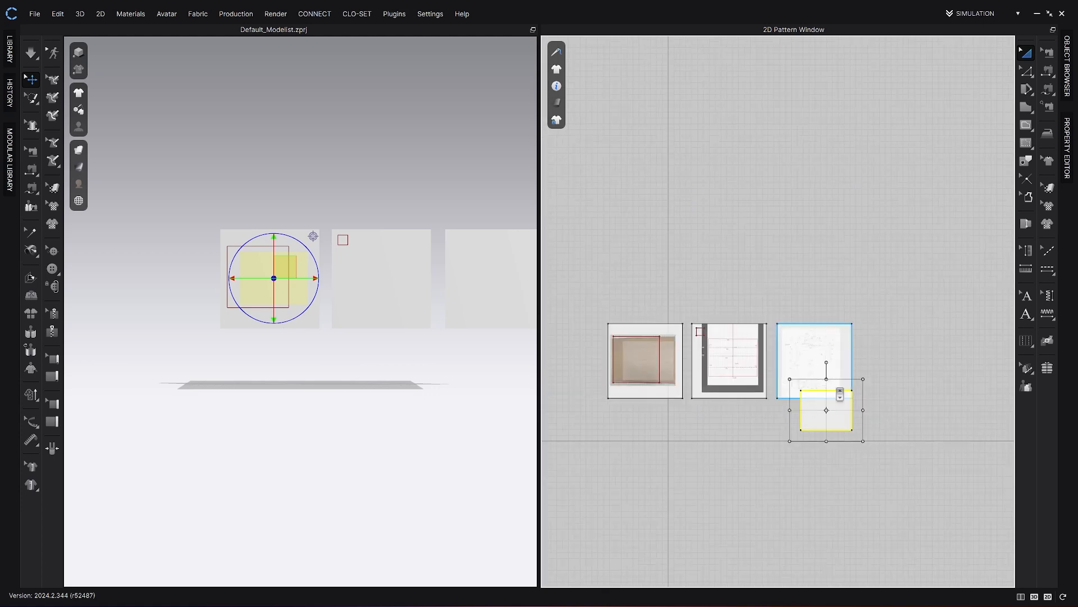
scroll(839, 393, up, 7)
middle_drag(853, 391, 899, 400)
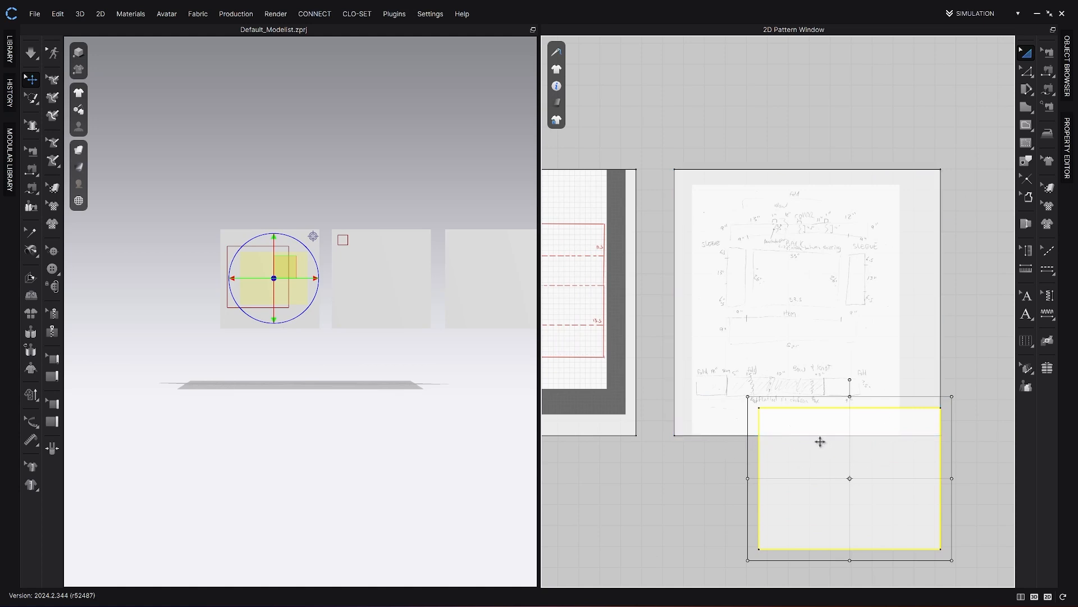
drag(820, 442, 761, 478)
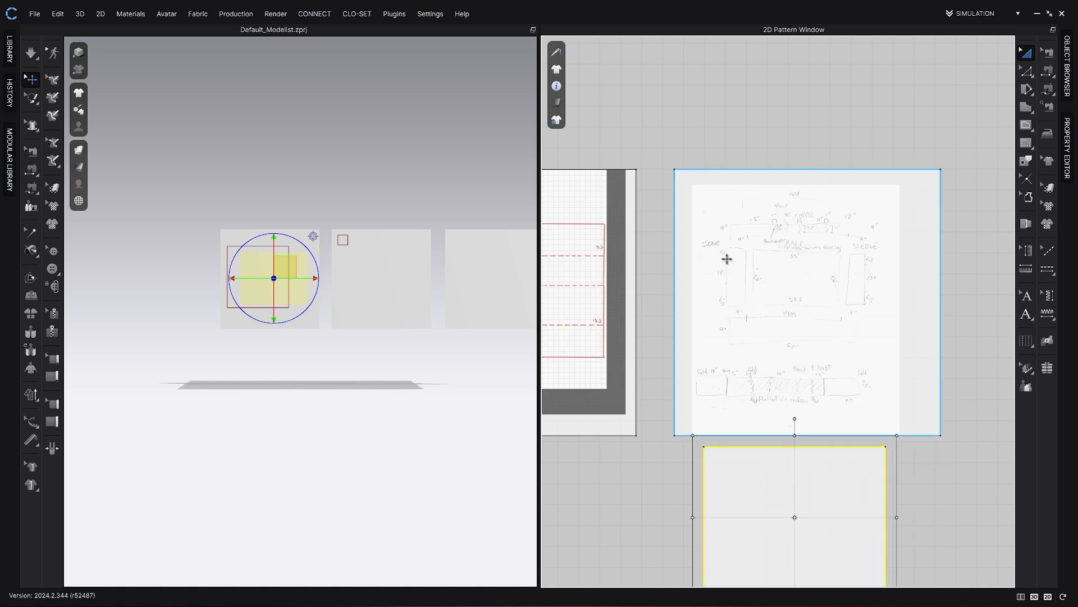
- Examine the third tracing's hand-drawn back, sleeve and hem pieces and their handwritten dimensions
right_drag(642, 298, 681, 293)
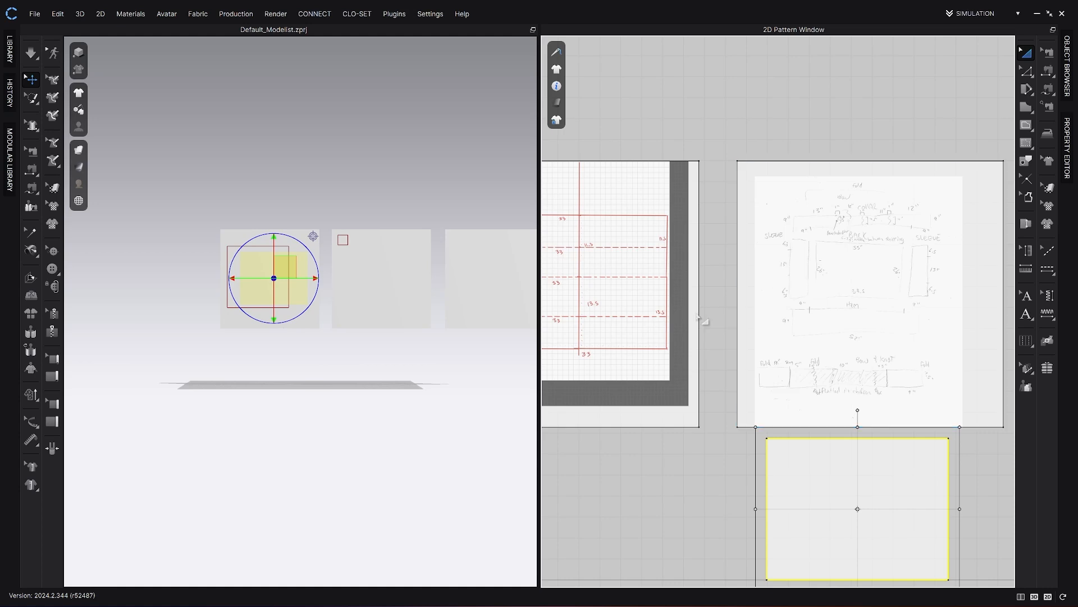
scroll(697, 320, down, 4)
middle_drag(694, 322, 794, 331)
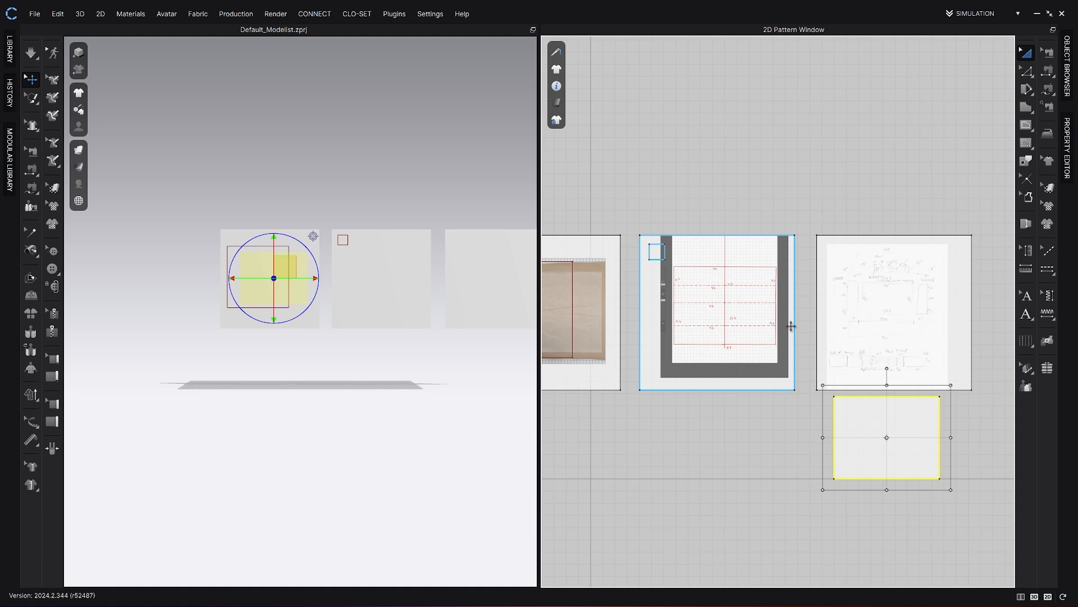
scroll(791, 326, down, 2)
click(837, 361)
scroll(838, 365, up, 5)
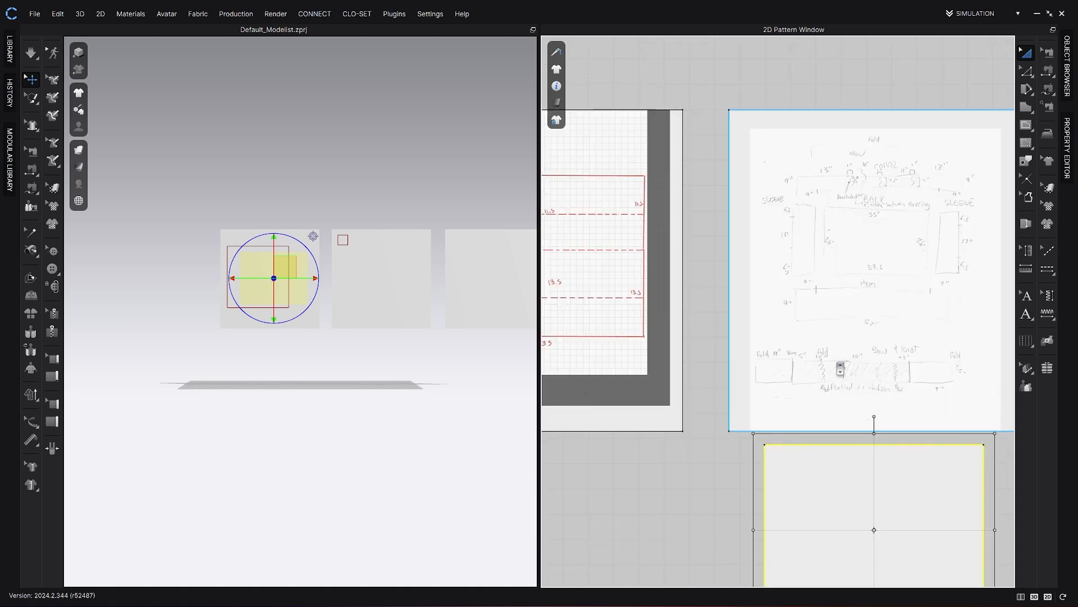
middle_drag(787, 246, 778, 267)
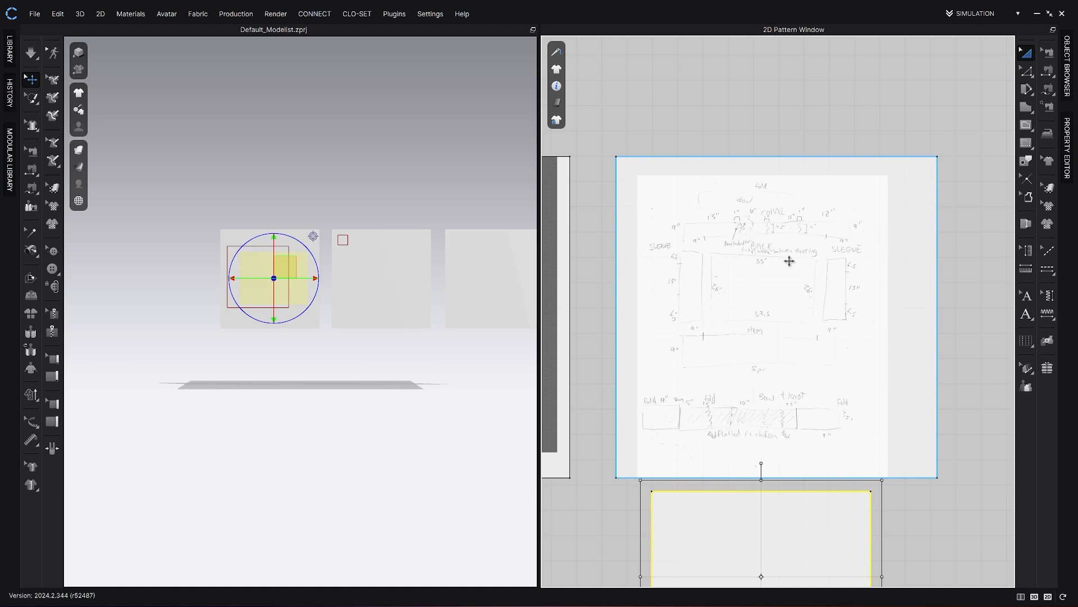
- Create a rectangle pattern 33 inches wide and 26 inches high
key(s)
click(613, 105)
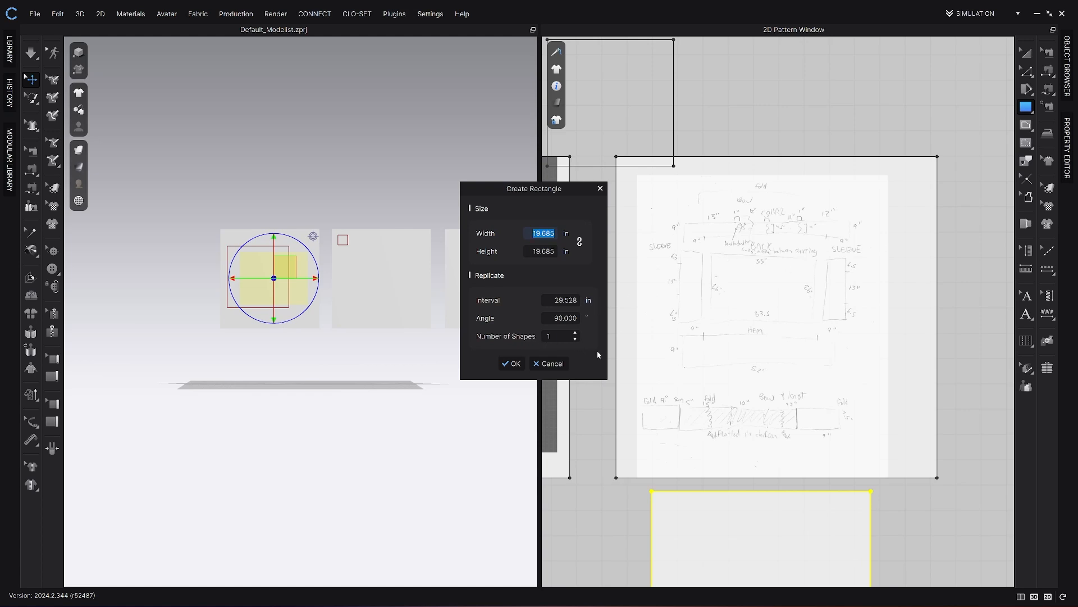
text(33)
key(Tab)
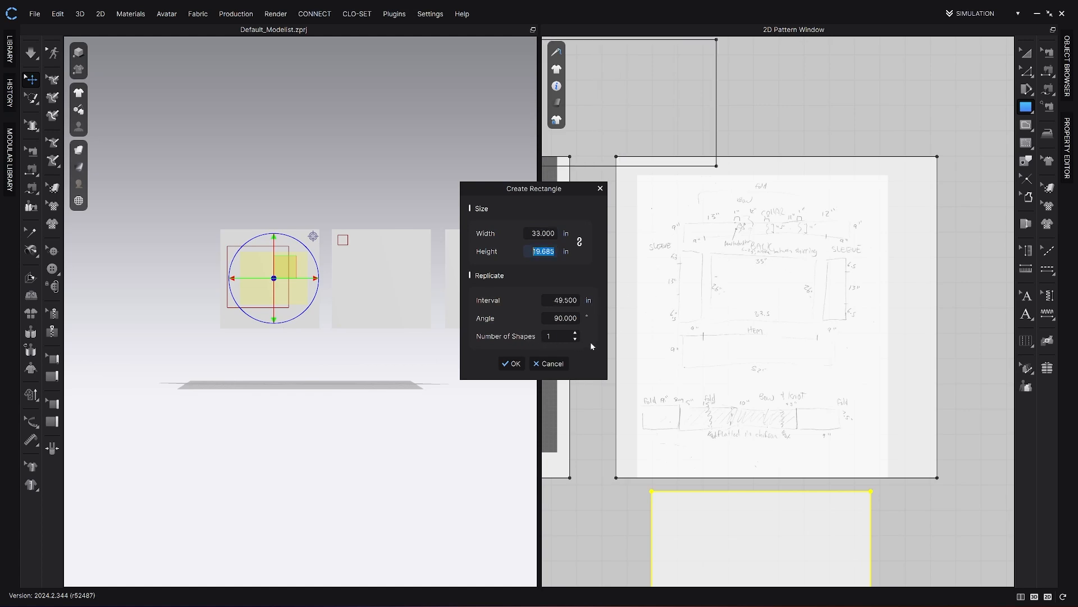
click(508, 364)
- Place the 33-inch rectangle over the right part of the third tracing, leaving the sketch's left sleeve uncovered
drag(826, 549, 638, 559)
scroll(694, 290, down, 3)
mouse_move(663, 209)
mouse_down()
mouse_move(749, 357)
mouse_move(745, 335)
mouse_up()
scroll(746, 336, up, 7)
middle_drag(749, 340, 790, 340)
scroll(790, 340, down, 3)
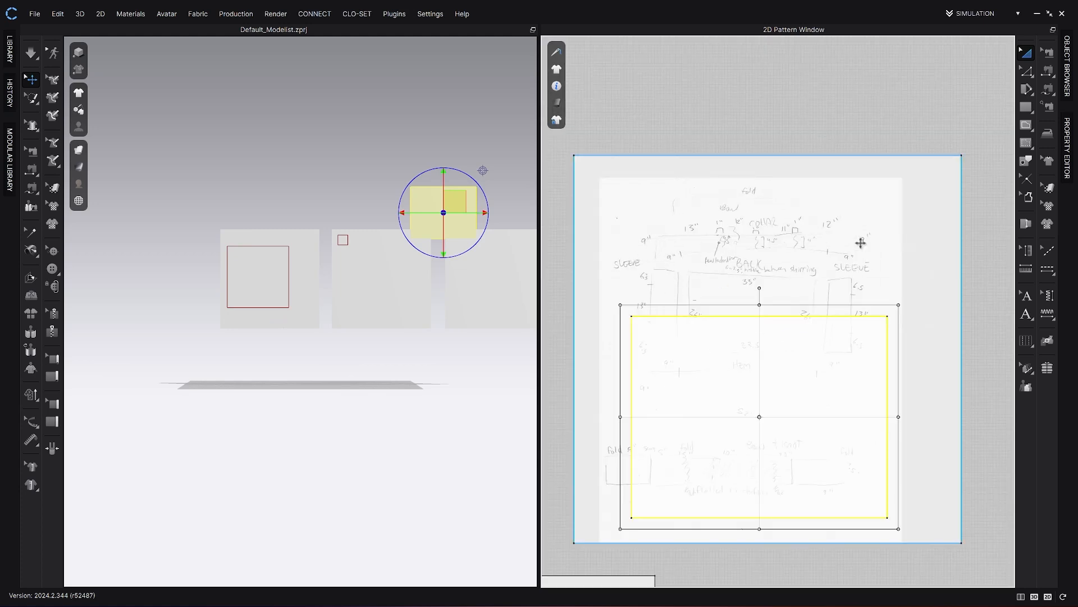
mouse_move(710, 359)
mouse_down()
mouse_move(719, 381)
mouse_move(797, 370)
mouse_move(833, 380)
mouse_up()
middle_drag(652, 293, 640, 261)
drag(779, 360, 747, 305)
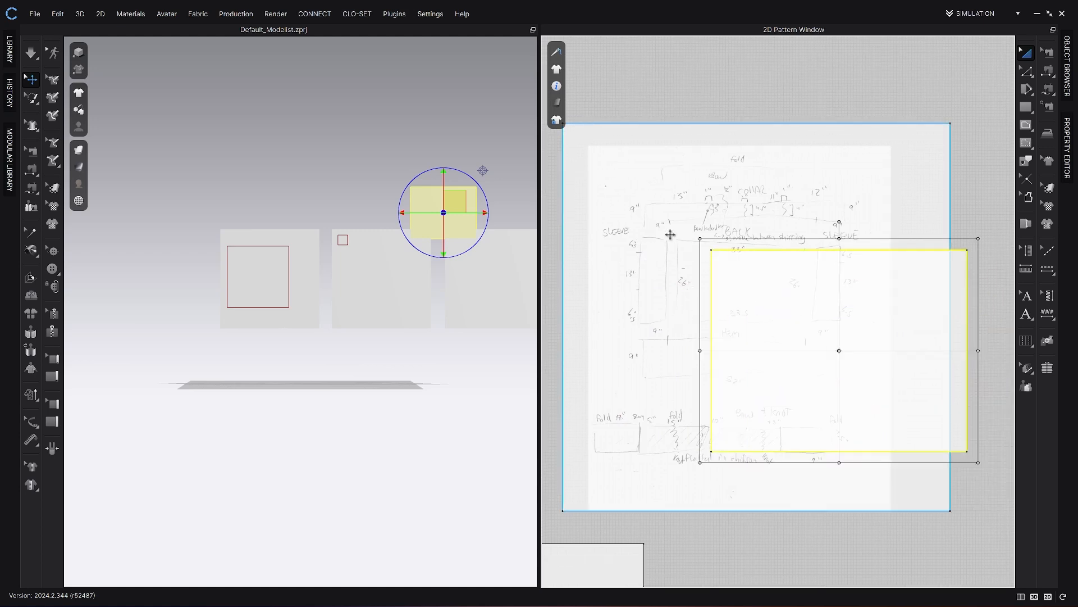
middle_drag(671, 270, 694, 266)
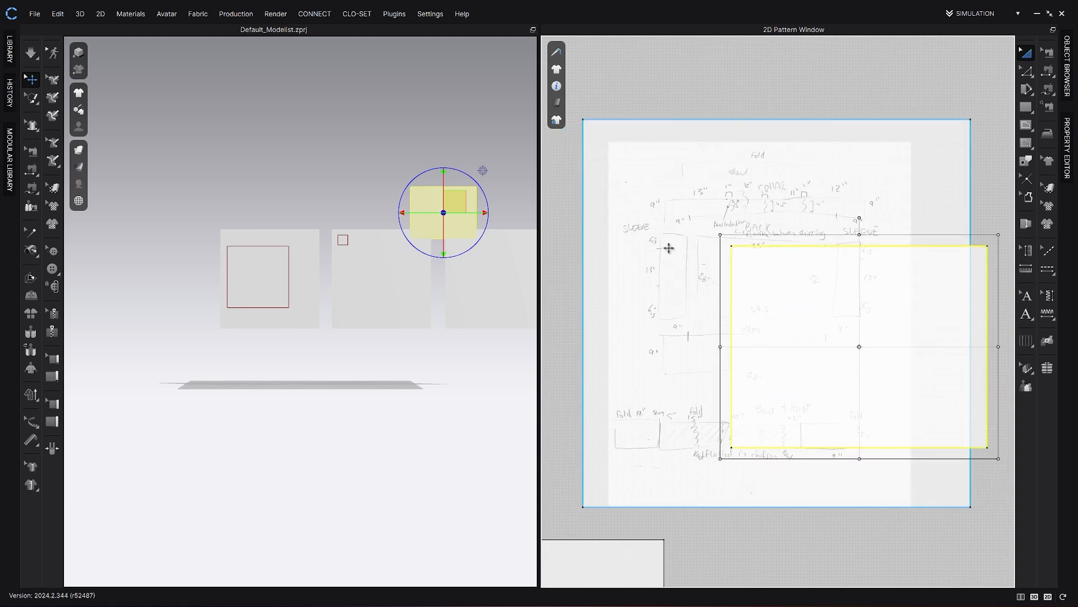
- Create a narrow rectangle for the sleeve, as tall as the wide one, and place it over the sketch's left sleeve
key(s)
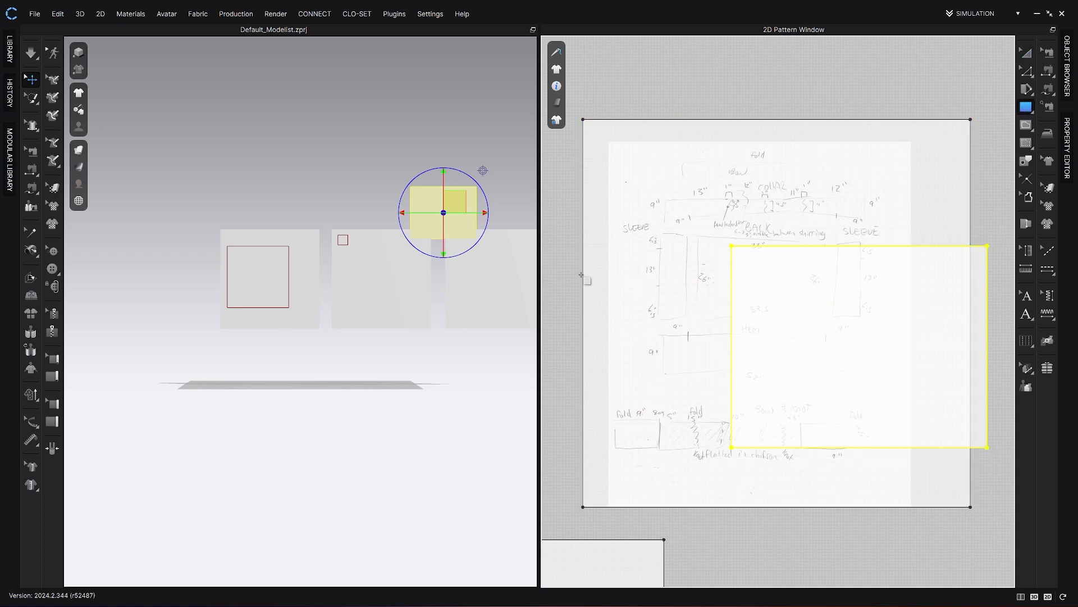
click(573, 275)
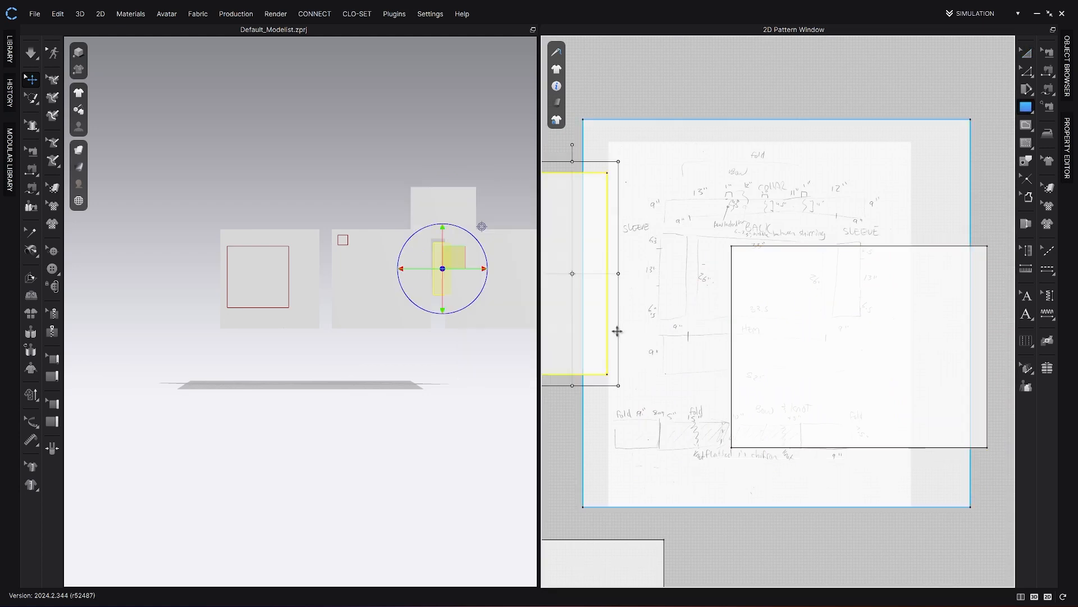
key(a)
scroll(611, 311, down, 3)
drag(607, 243, 678, 288)
middle_drag(677, 288, 631, 285)
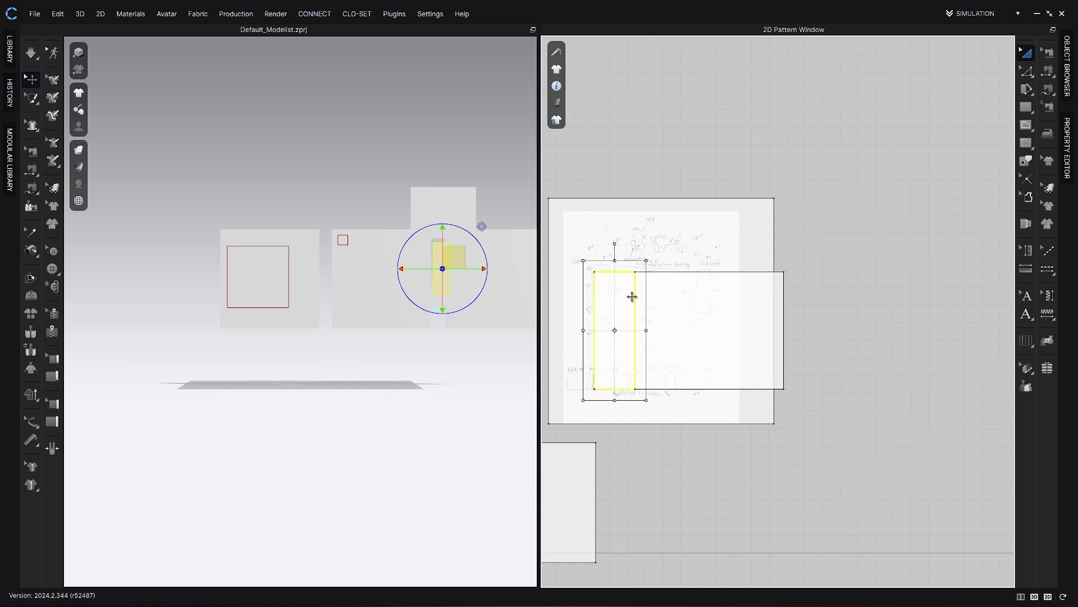
- Shift the wide rectangle clear of the sleeve and cut it along a vertical internal line through its centre
click(716, 319)
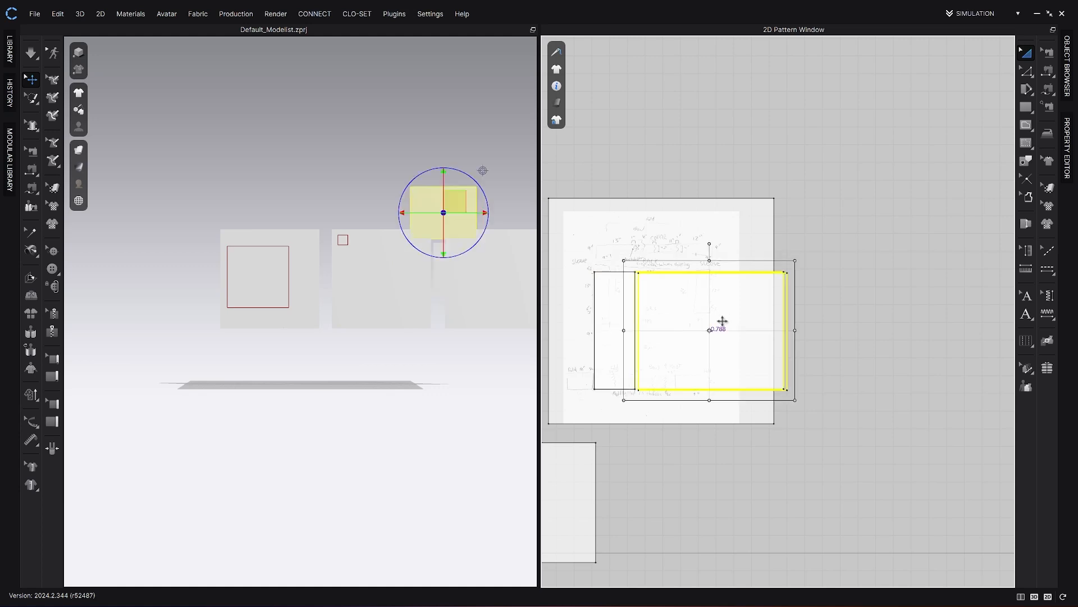
drag(715, 316, 738, 326)
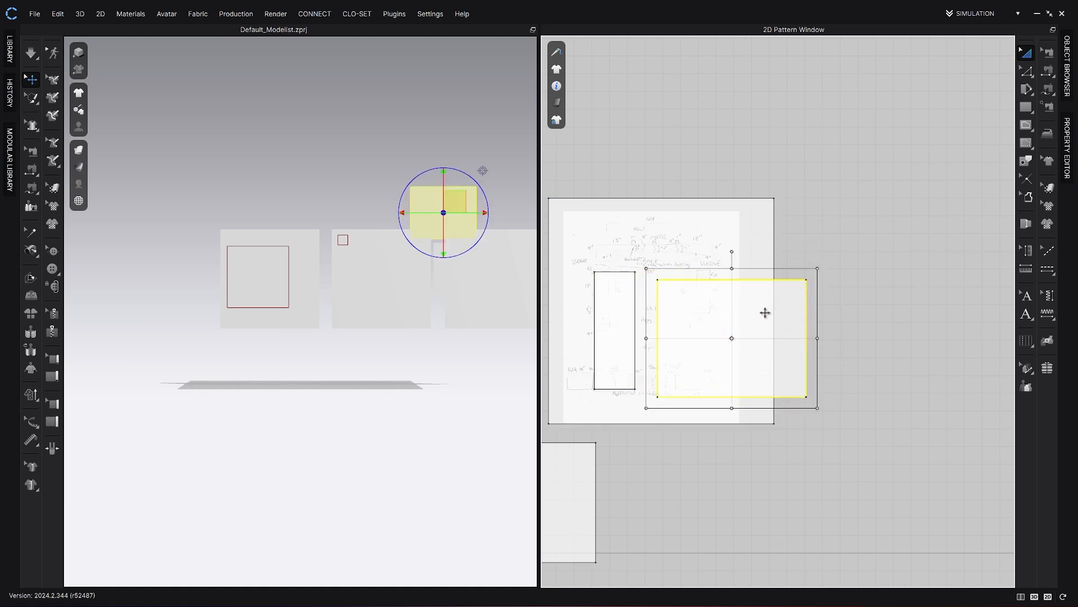
key(g)
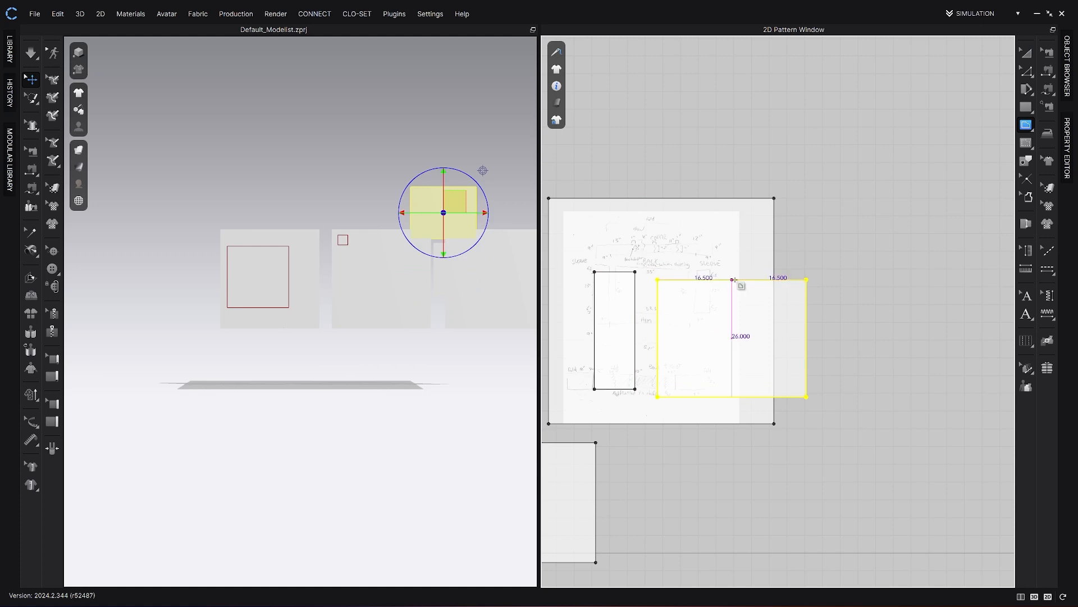
click(733, 279)
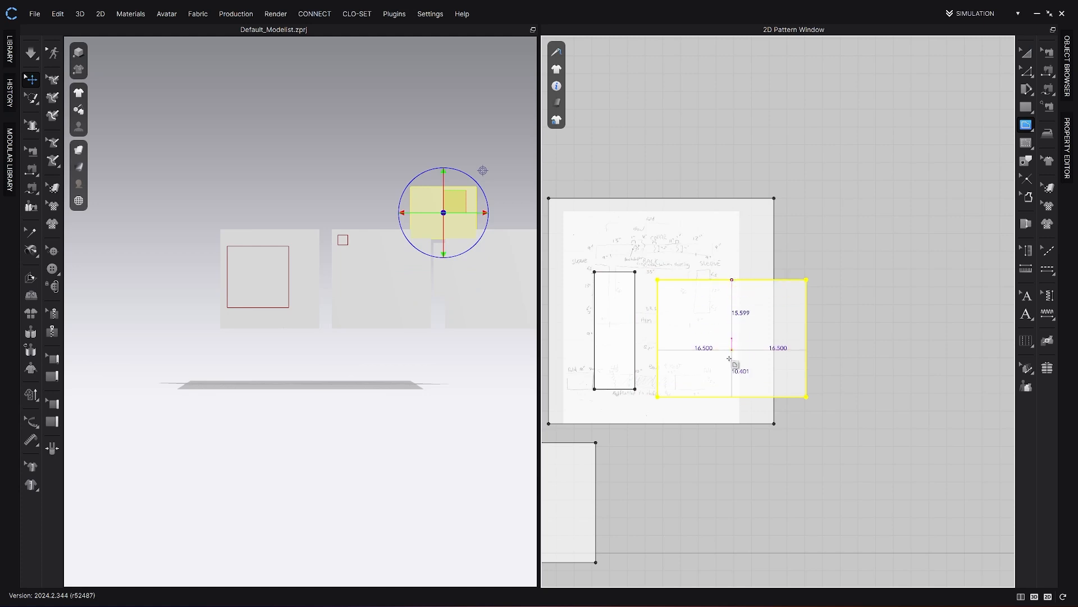
click(733, 396)
key(z)
right_click(733, 352)
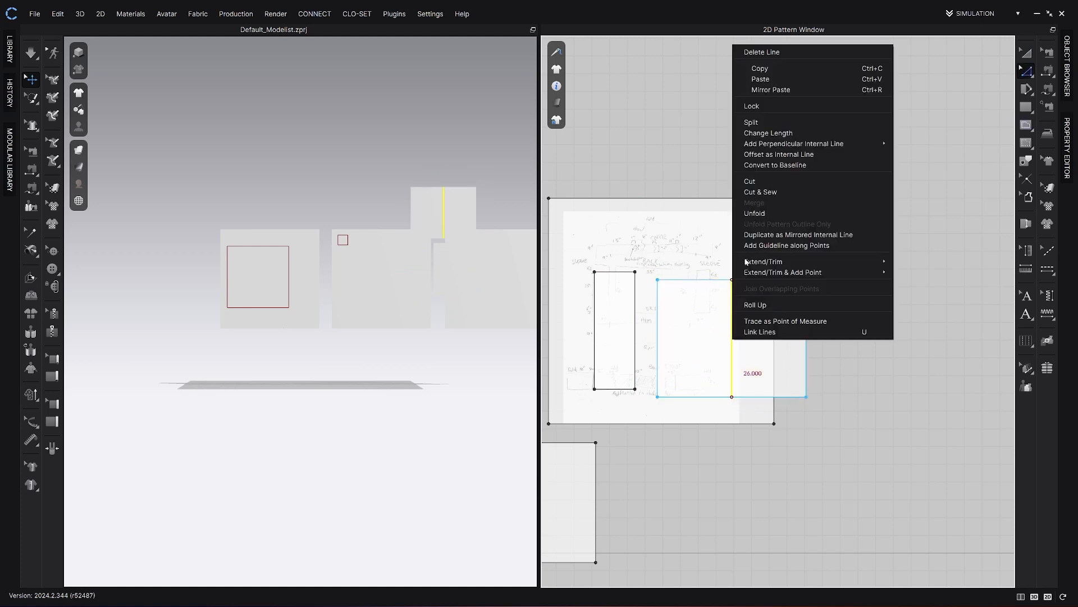
click(752, 181)
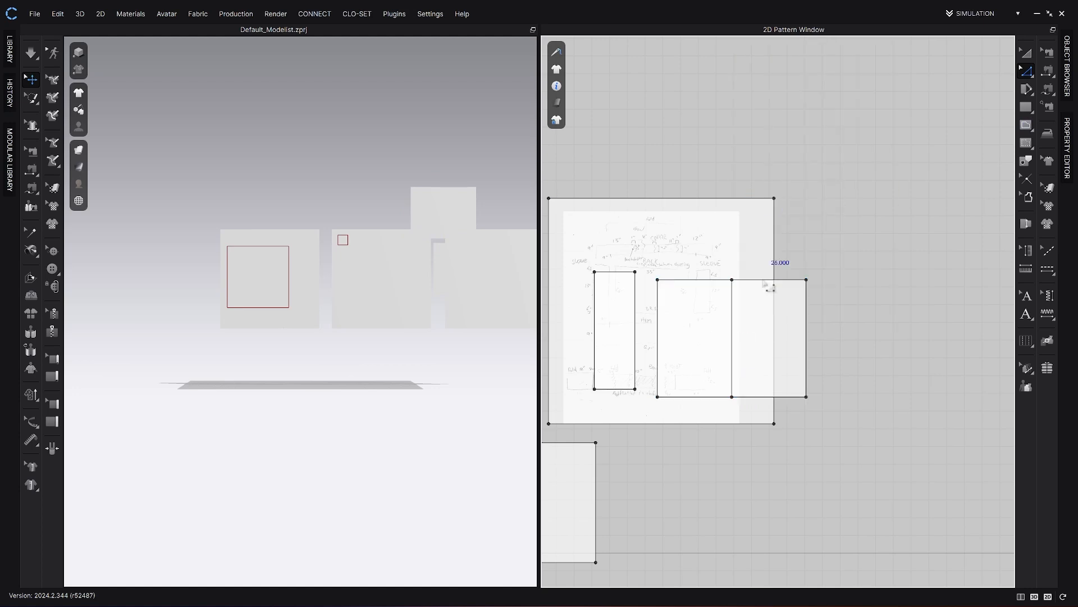
- Delete the cut rectangle's right half and unfold the remaining half along its cut edge with Unfold Symmetric Editing (with Sewing)
key(a)
click(763, 338)
key(Delete)
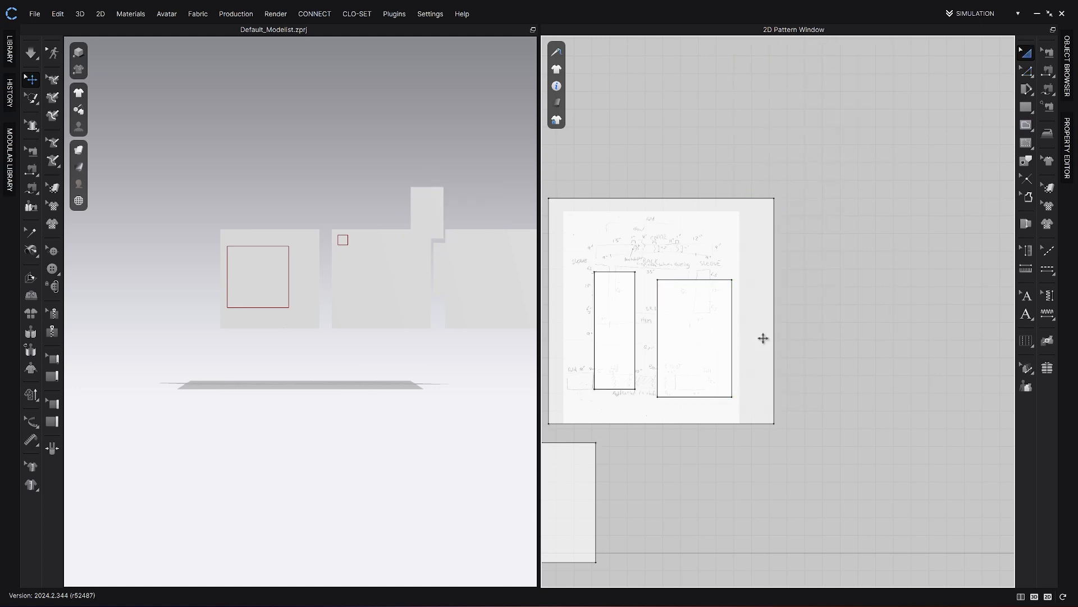
key(z)
click(739, 342)
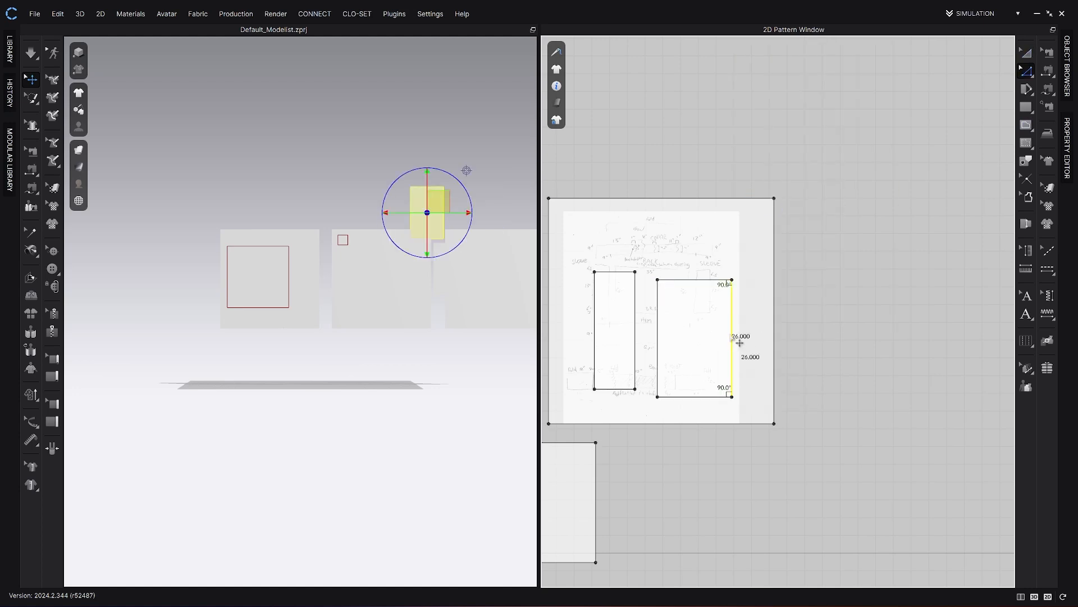
right_click(742, 343)
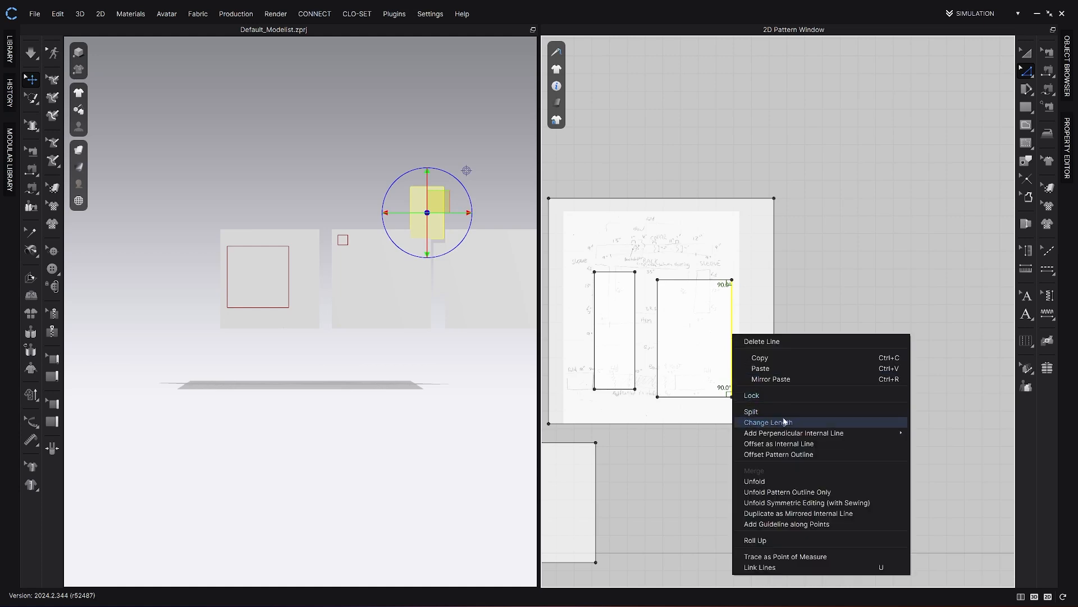
click(808, 502)
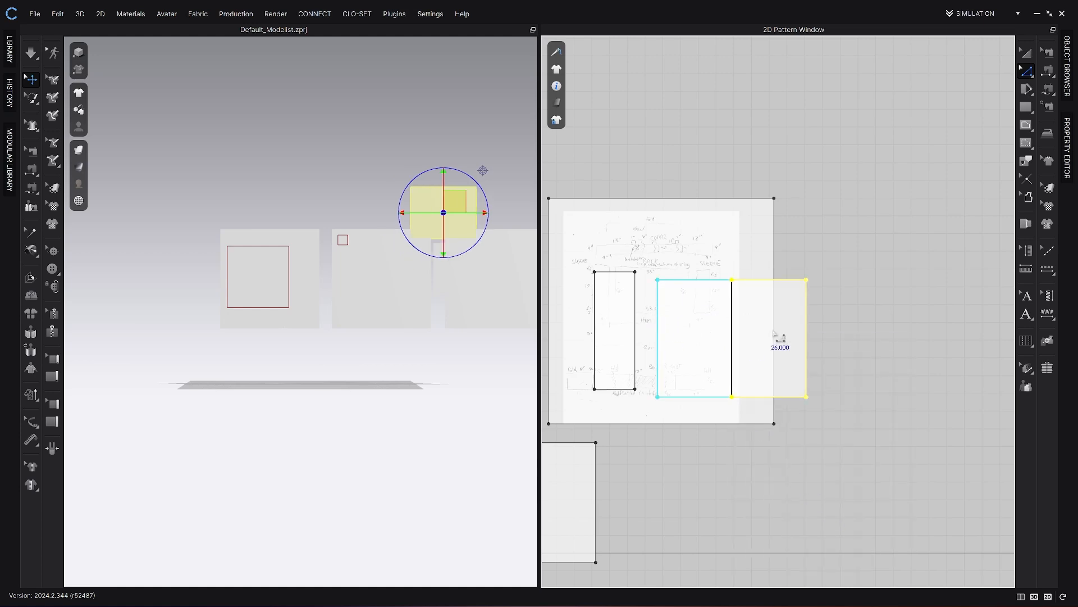
- Try moving the unfolded pattern to the right, and undo the move
key(a)
drag(788, 351, 840, 346)
key(ctrl+z)
click(852, 345)
scroll(770, 333, down, 3)
scroll(772, 334, up, 7)
middle_drag(782, 341, 817, 351)
scroll(810, 346, down, 4)
- Try raising the unfolded pattern's upper-right corner point to test symmetric editing, and undo the change
key(z)
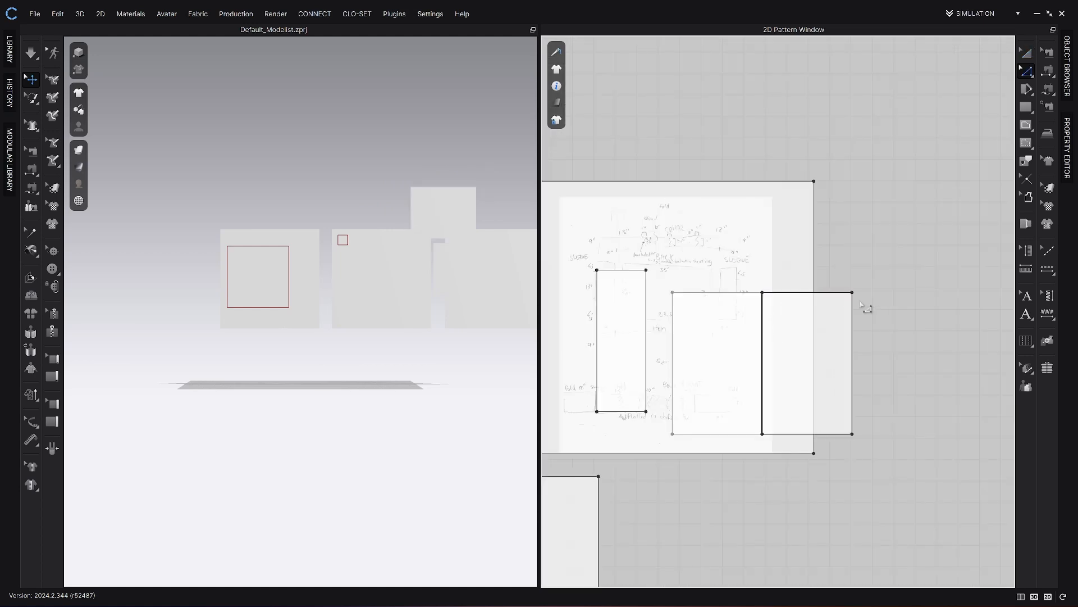
drag(852, 292, 853, 264)
key(ctrl+z)
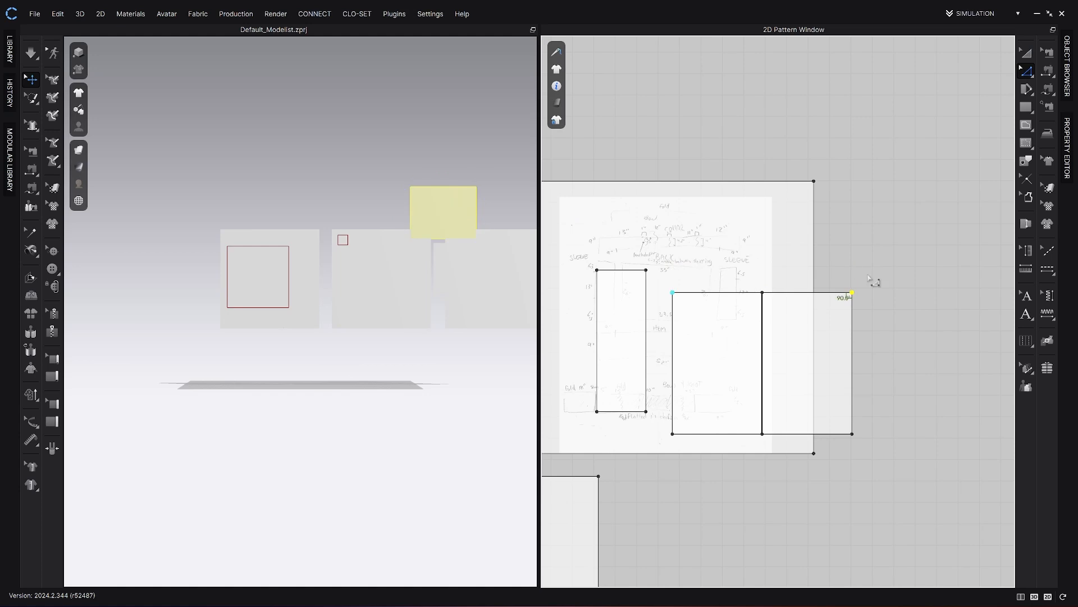
click(873, 280)
- Create a symmetric copy of the sleeve rectangle beyond the body piece's right edge and line both sleeves up level with the body
key(a)
click(616, 310)
middle_drag(617, 308, 594, 306)
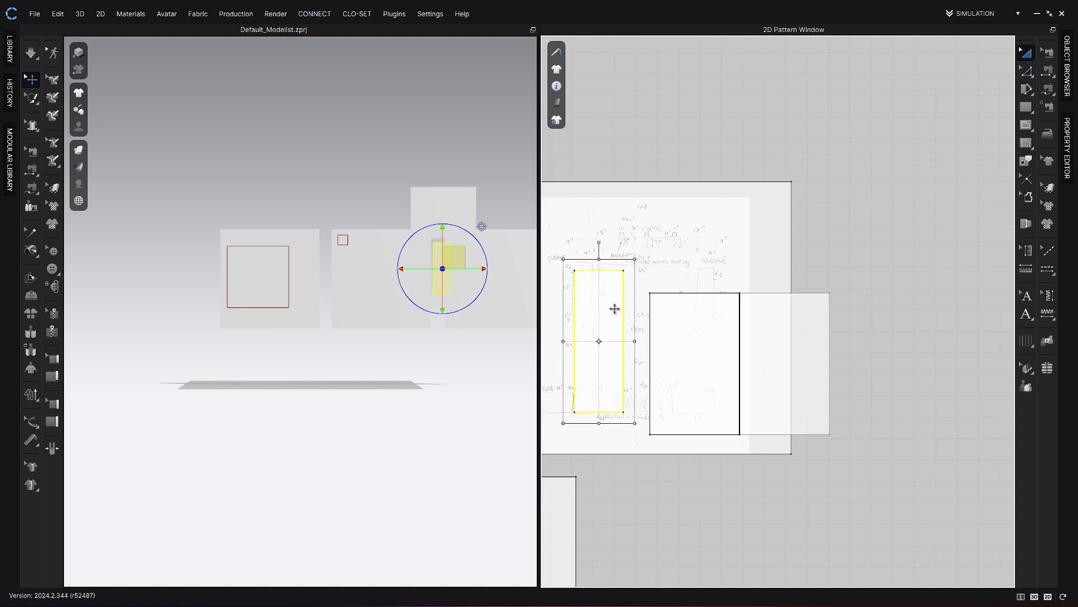
key(ctrl+d)
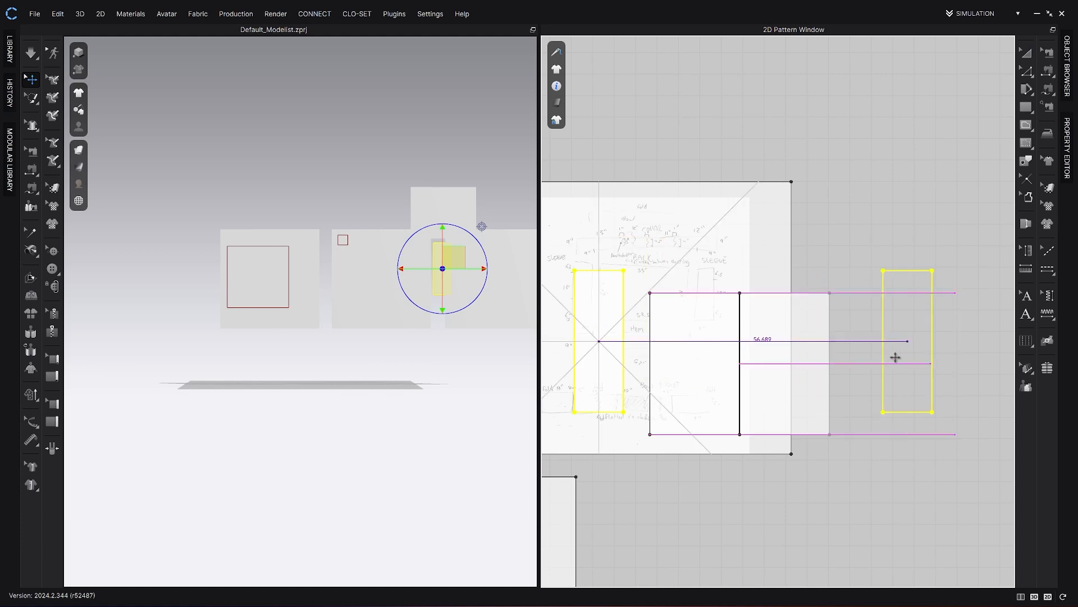
shift+click(875, 353)
middle_drag(861, 429, 875, 454)
drag(891, 375, 895, 351)
click(805, 371)
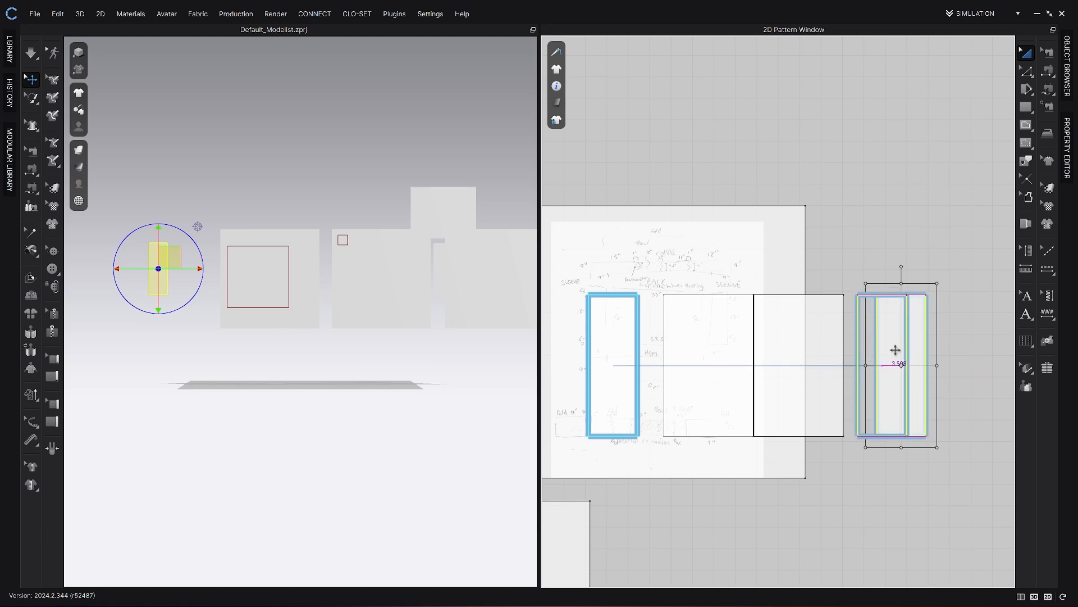
click(936, 376)
middle_drag(784, 417, 790, 425)
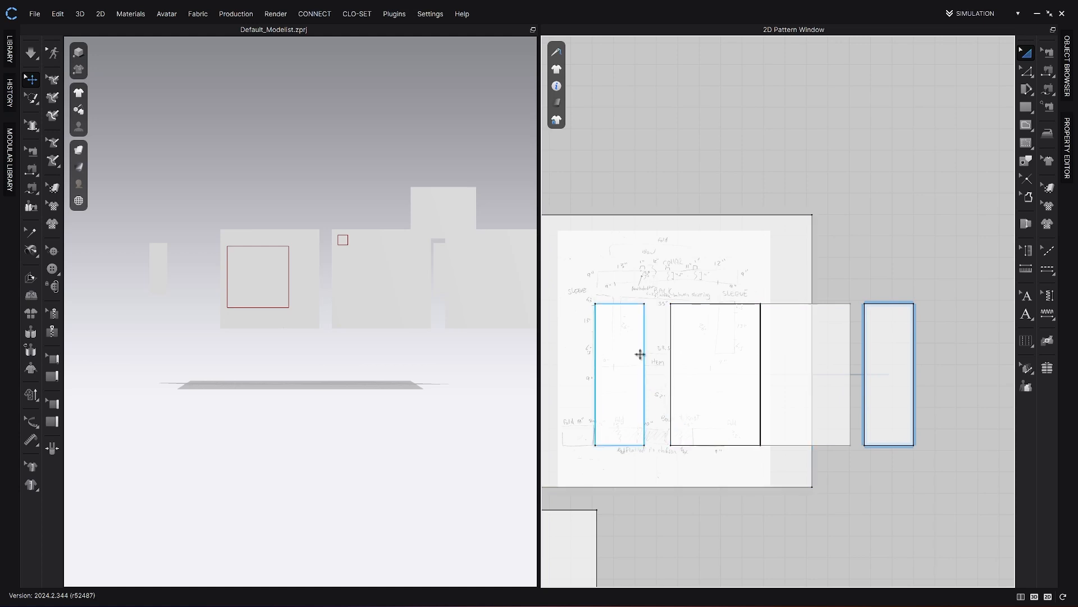
- Move the rectangle pieces below the sketch and butt the two sleeves against the body piece's side edges
click(632, 349)
drag(632, 350, 633, 356)
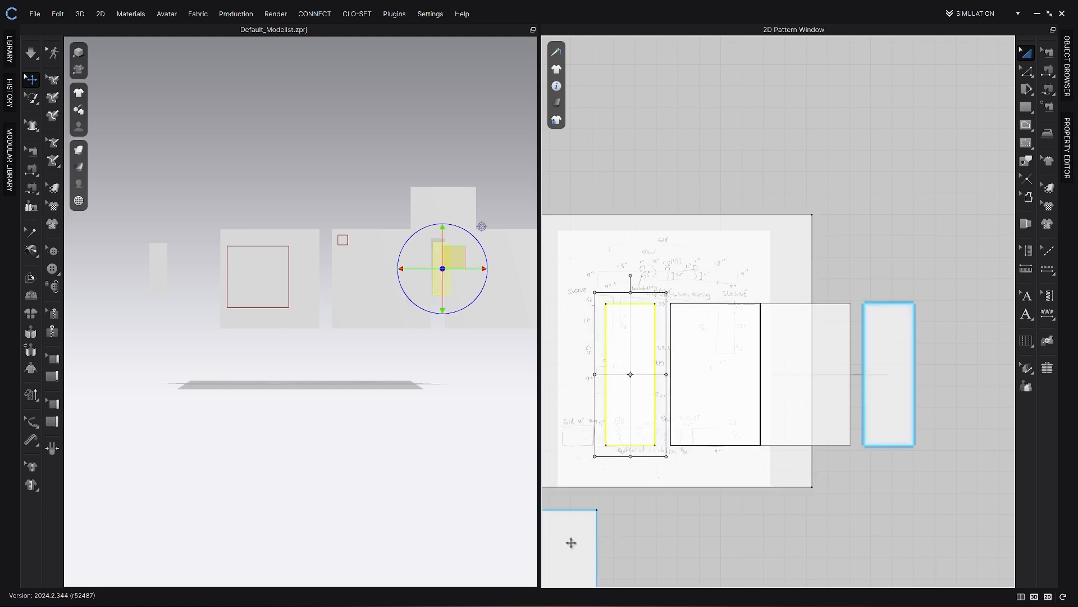
click(618, 500)
scroll(676, 361, down, 3)
middle_drag(676, 361, 655, 459)
drag(657, 390, 715, 185)
drag(626, 444, 638, 444)
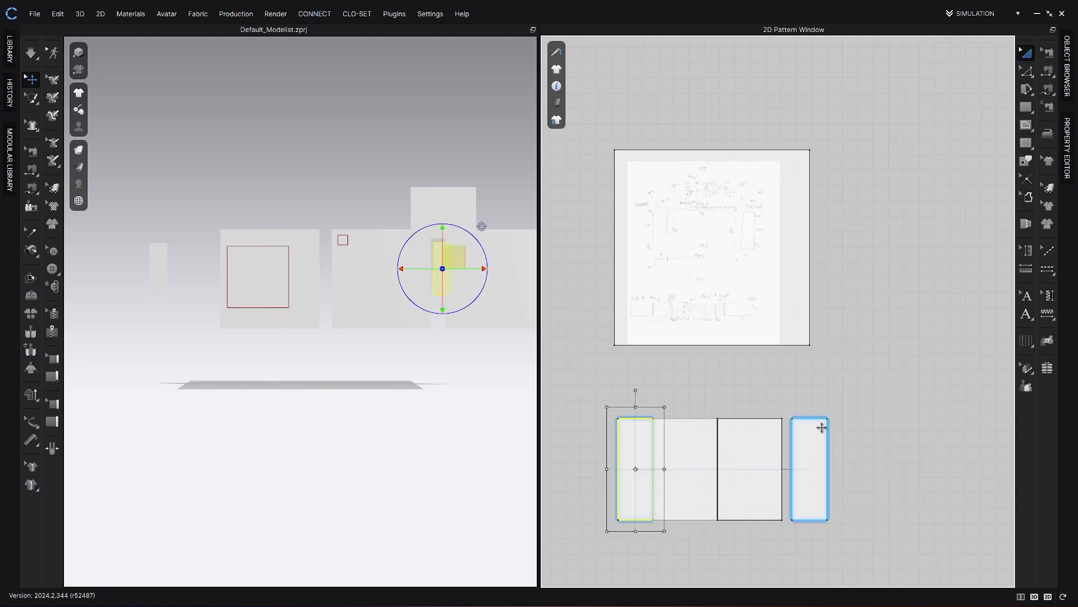
drag(820, 429, 810, 428)
- Draw a rectangle on top of the left sleeve and body, spanning from the sleeve's outer edge to the body's centre line
click(670, 404)
key(s)
drag(612, 390, 718, 416)
scroll(634, 400, up, 5)
middle_drag(635, 405, 654, 388)
key(a)
drag(645, 410, 665, 414)
click(686, 344)
middle_drag(687, 345, 660, 343)
key(z)
drag(948, 404, 926, 405)
- Set the new rectangle's height to 9 in
key(a)
right_click(775, 338)
double_click(599, 319)
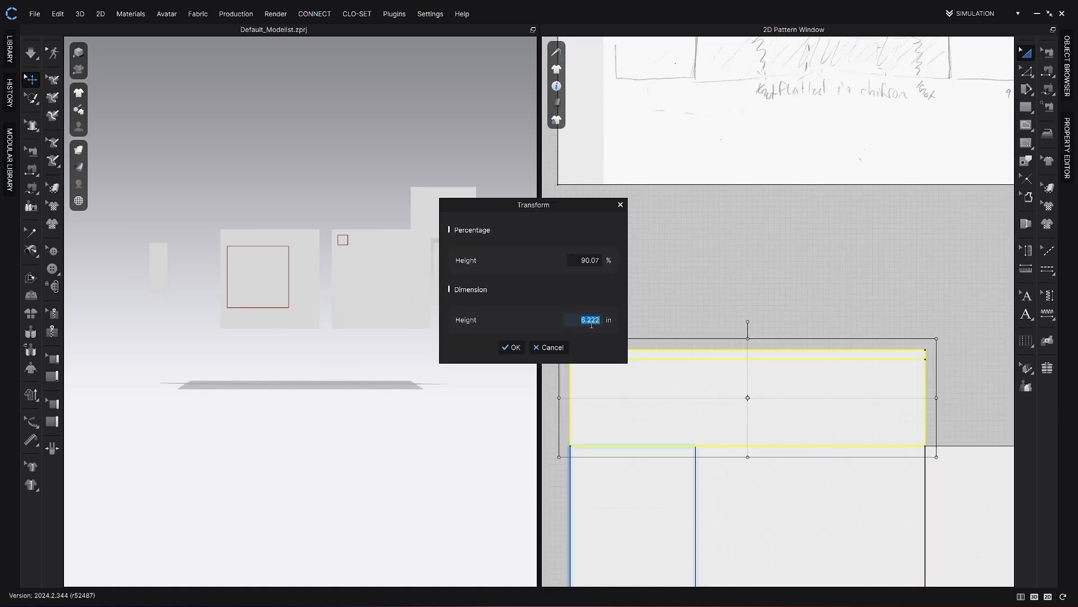
text(90)
key(BackSpace)
key(Return)
- Unfold the new rectangle symmetrically along its edge at the body's centre line
scroll(787, 388, down, 3)
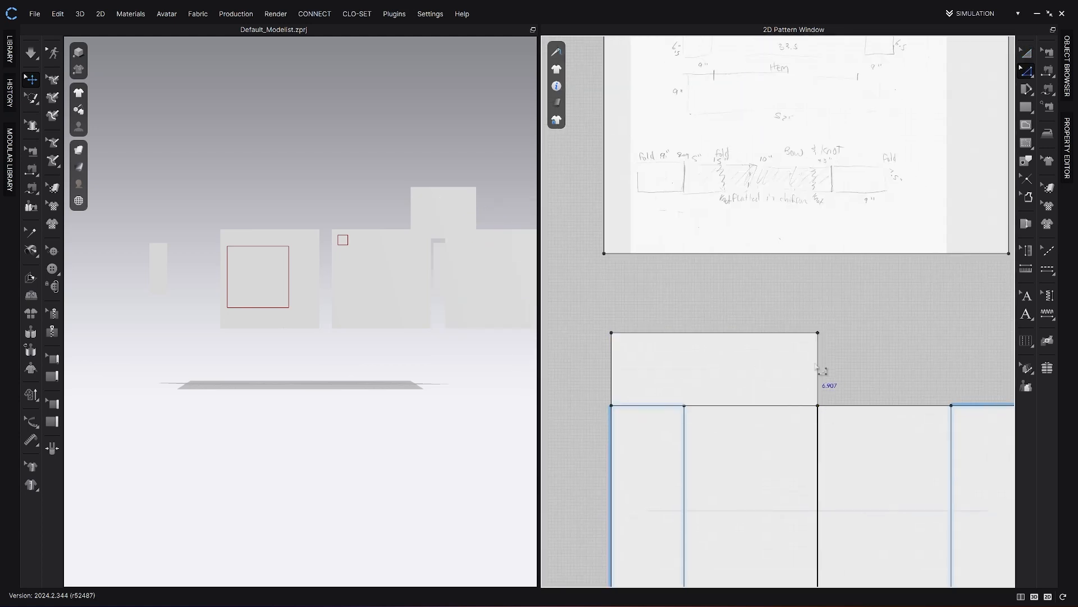
right_click(817, 363)
click(876, 530)
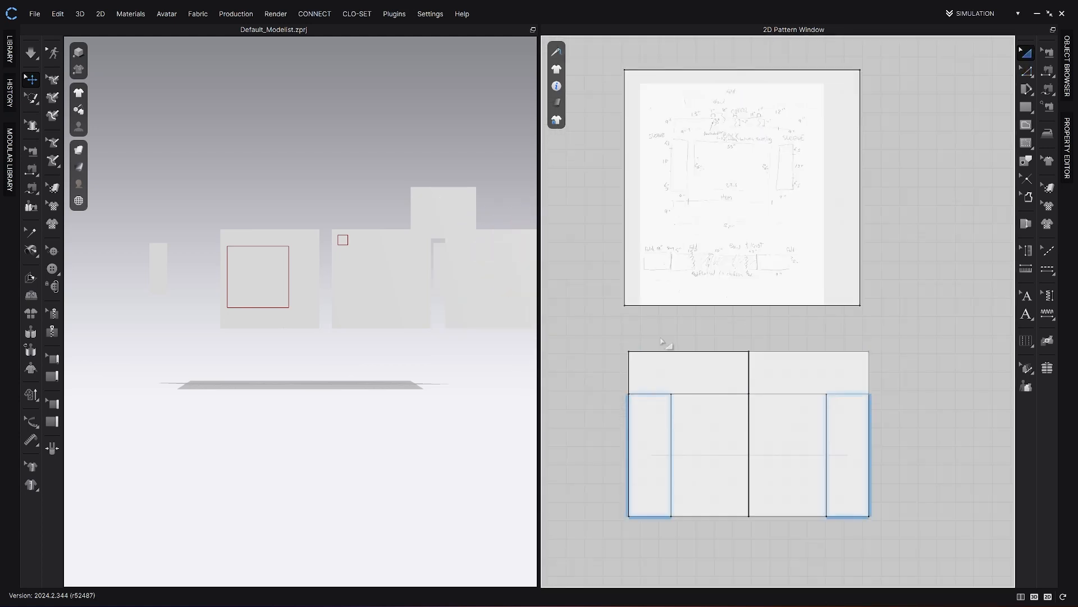
- Raise the unfolded strip clear of the body and split its lower edge 16.5 in from the centre line
scroll(676, 384, up, 5)
click(673, 377)
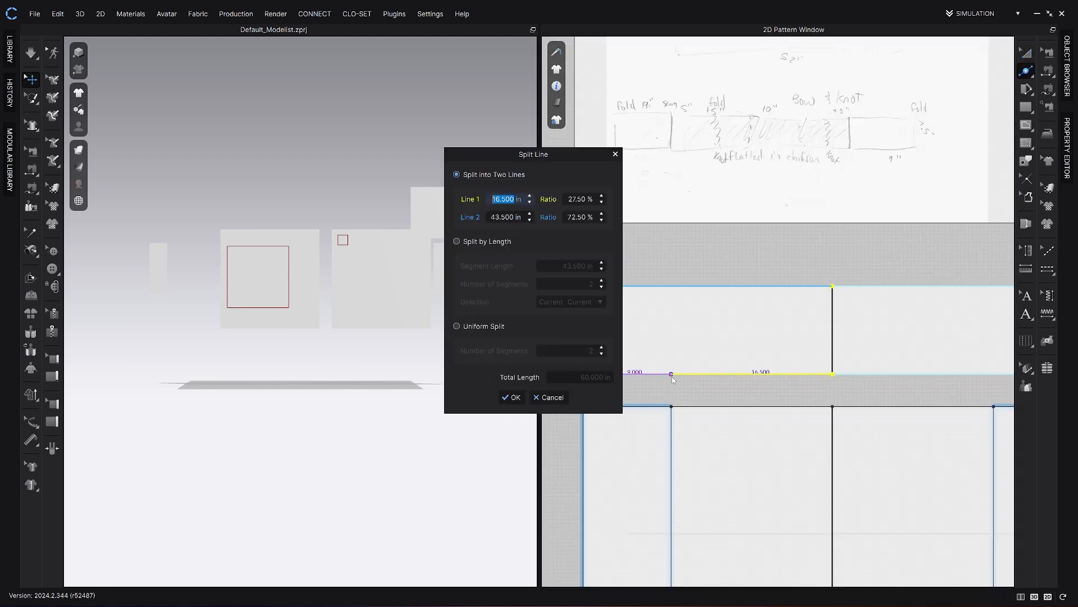
click(513, 398)
scroll(730, 231, down, 3)
scroll(730, 230, up, 6)
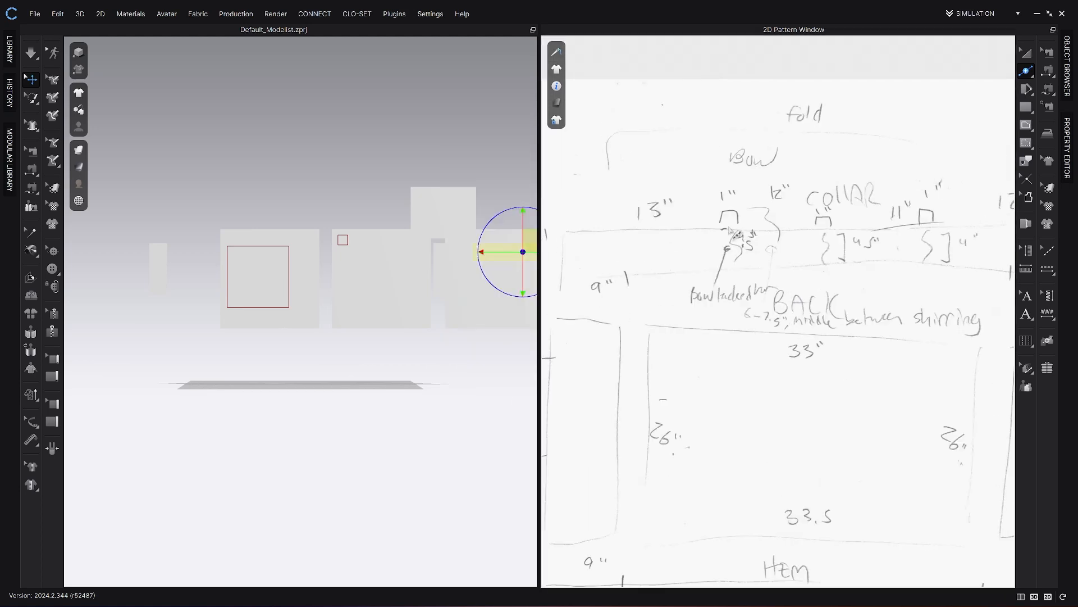
scroll(729, 235, down, 2)
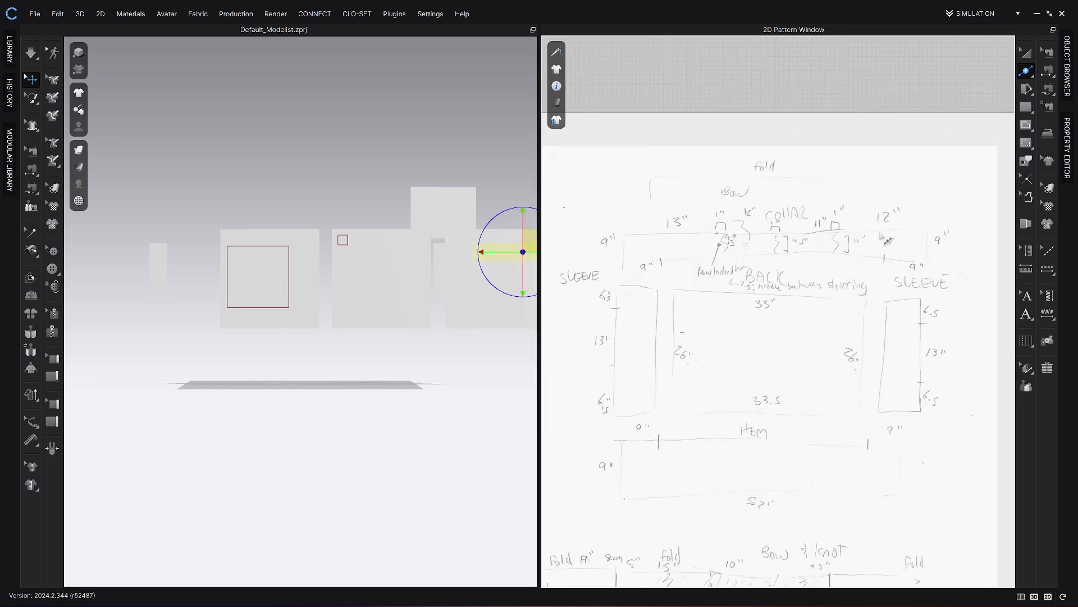
middle_drag(674, 497, 779, 170)
key(z)
click(671, 492)
scroll(677, 494, down, 3)
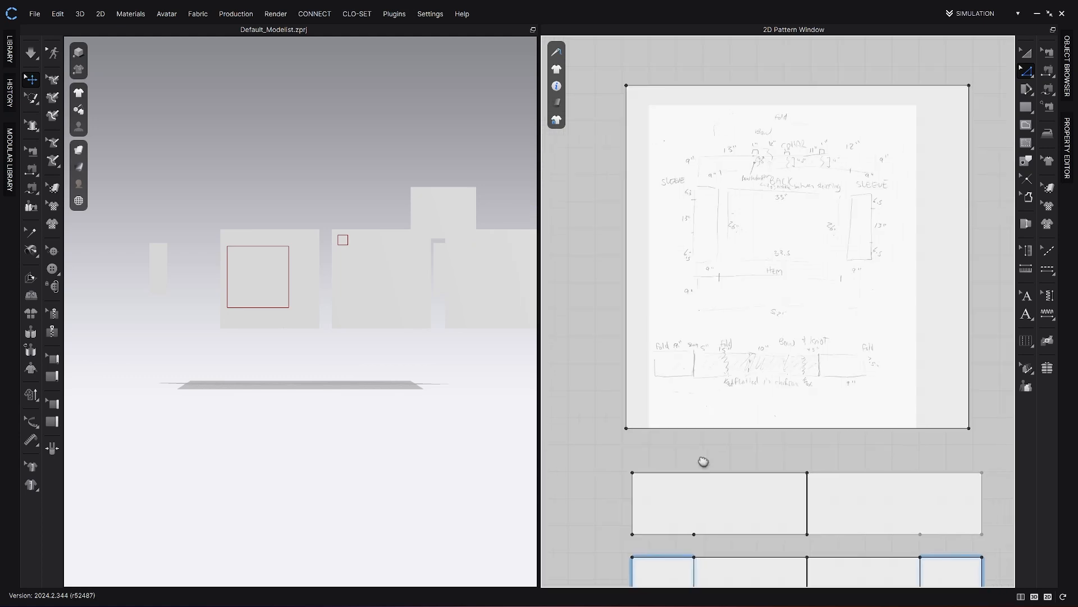
- Copy the split strip and paste the duplicate directly below the body piece as the hem
middle_drag(713, 468, 724, 269)
scroll(734, 345, down, 2)
key(a)
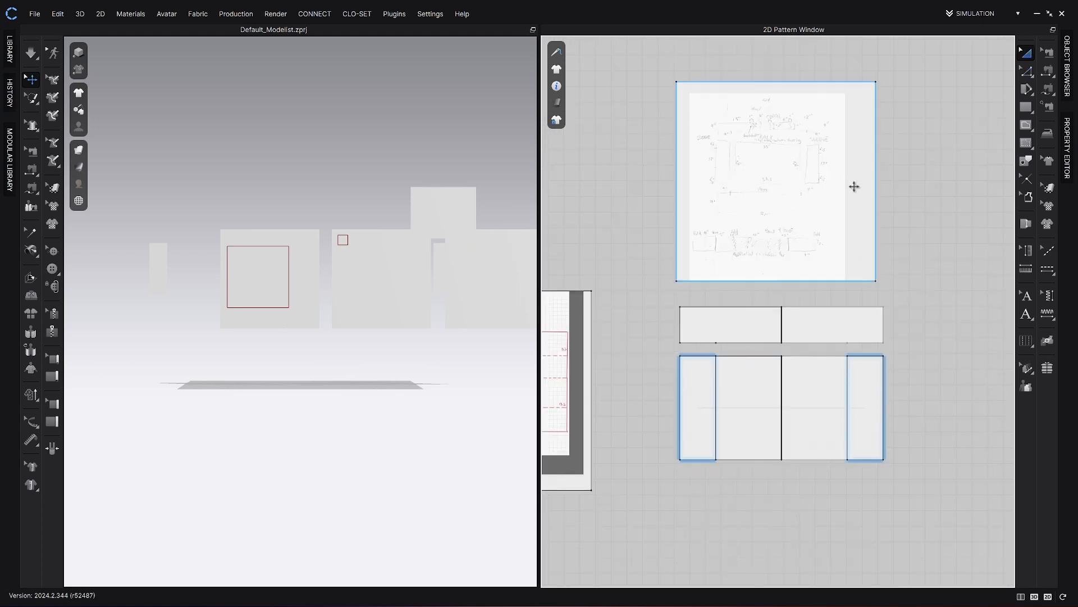
click(749, 330)
key(ctrl+c)
key(ctrl+v)
click(782, 499)
- Move the two sleeves outward to leave a gap on each side of the body piece
click(709, 349)
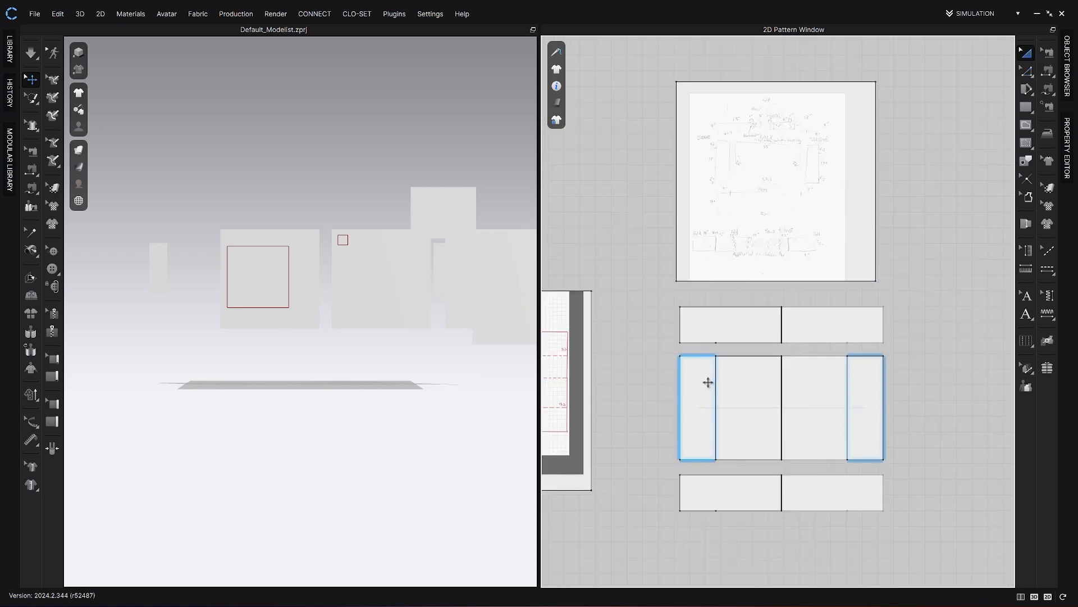
shift+drag(708, 383, 698, 384)
shift+drag(867, 385, 872, 385)
scroll(757, 265, up, 3)
scroll(794, 385, down, 6)
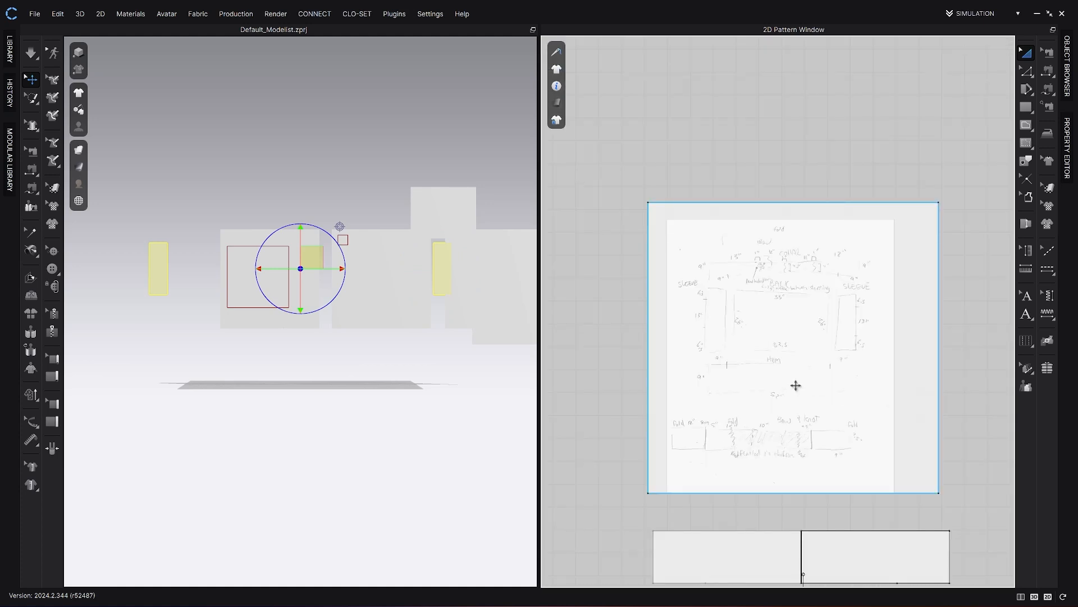
middle_drag(796, 364, 765, 332)
scroll(727, 390, up, 7)
scroll(724, 388, down, 3)
middle_drag(717, 380, 647, 248)
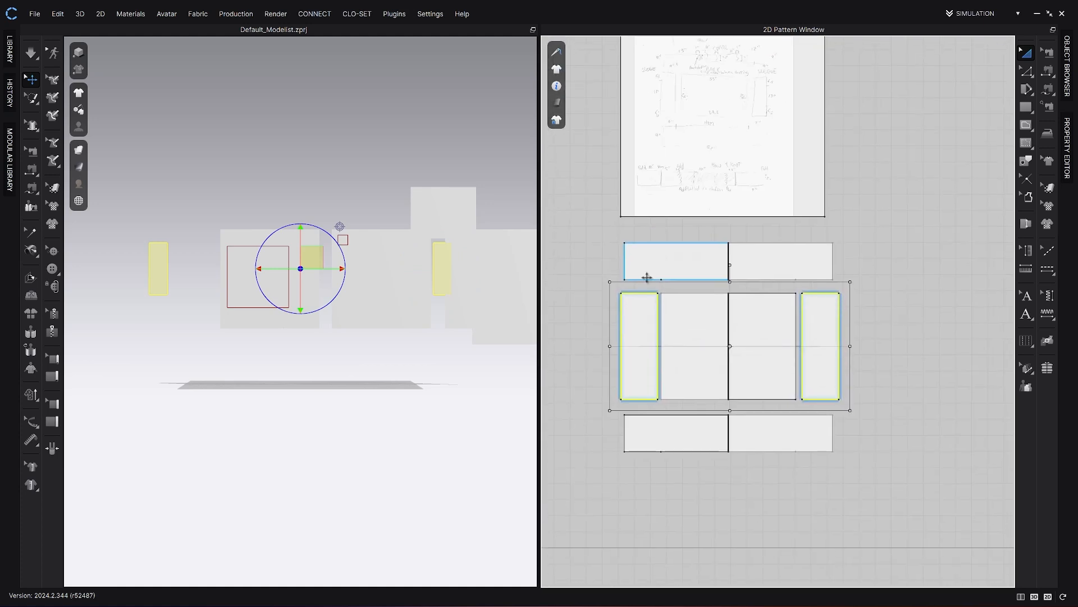
drag(638, 315, 633, 316)
click(898, 329)
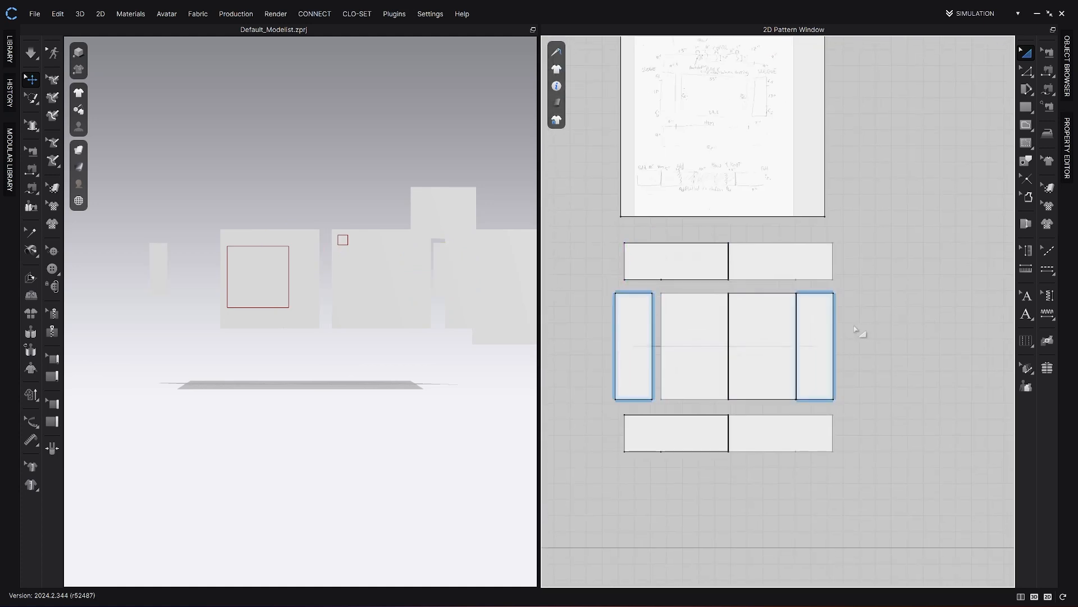
drag(820, 323, 830, 322)
click(768, 253)
click(781, 431)
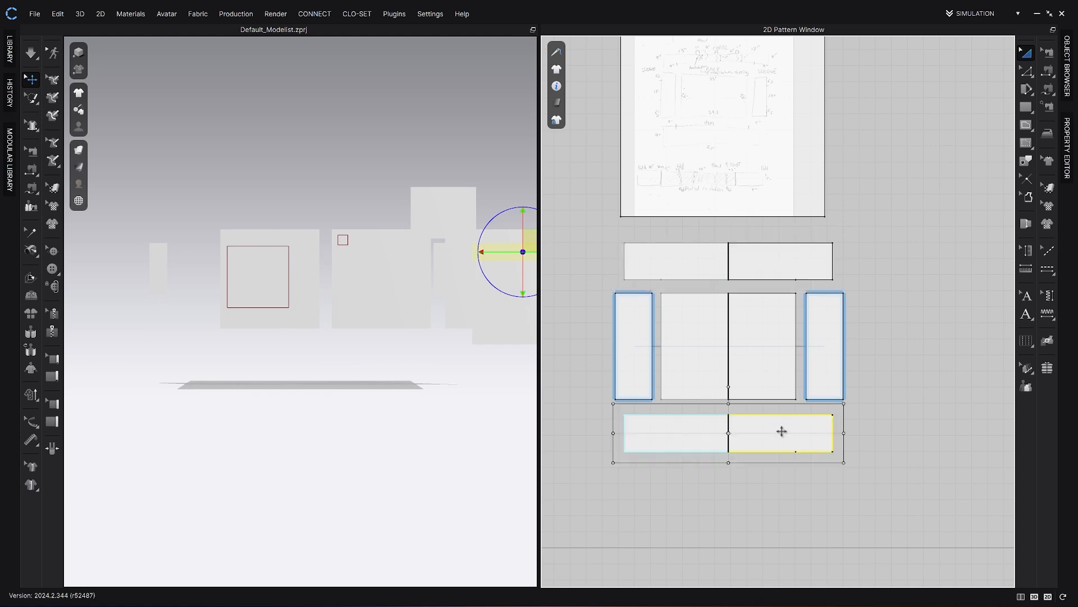
click(735, 336)
middle_drag(736, 336, 772, 348)
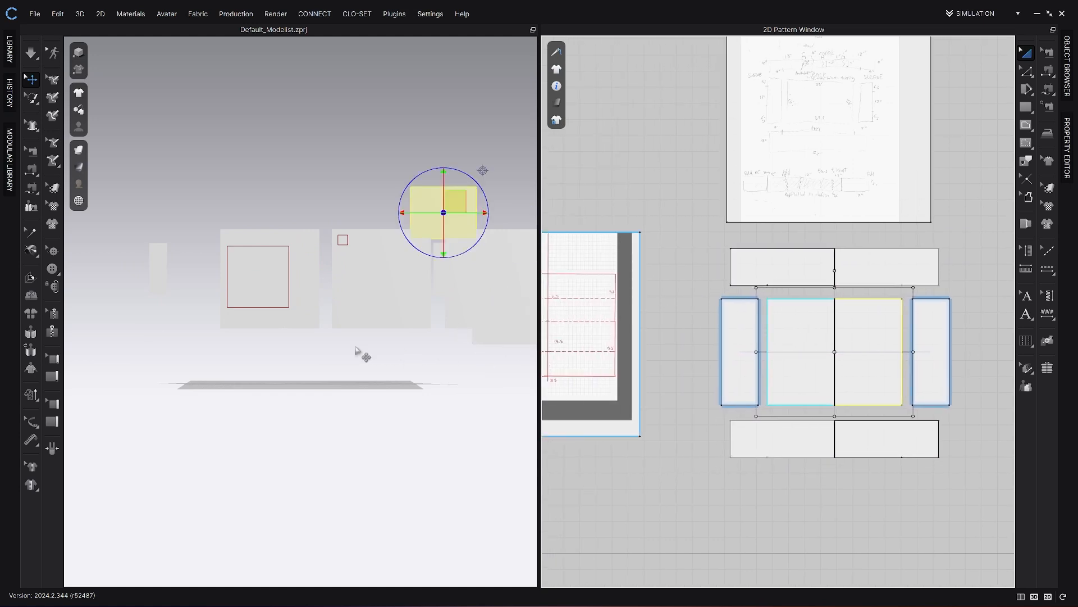
- Select the three reference-image patterns and set the 3D garment rendering style to Thick Textured Surface
middle_drag(363, 329, 258, 323)
middle_drag(175, 294, 202, 296)
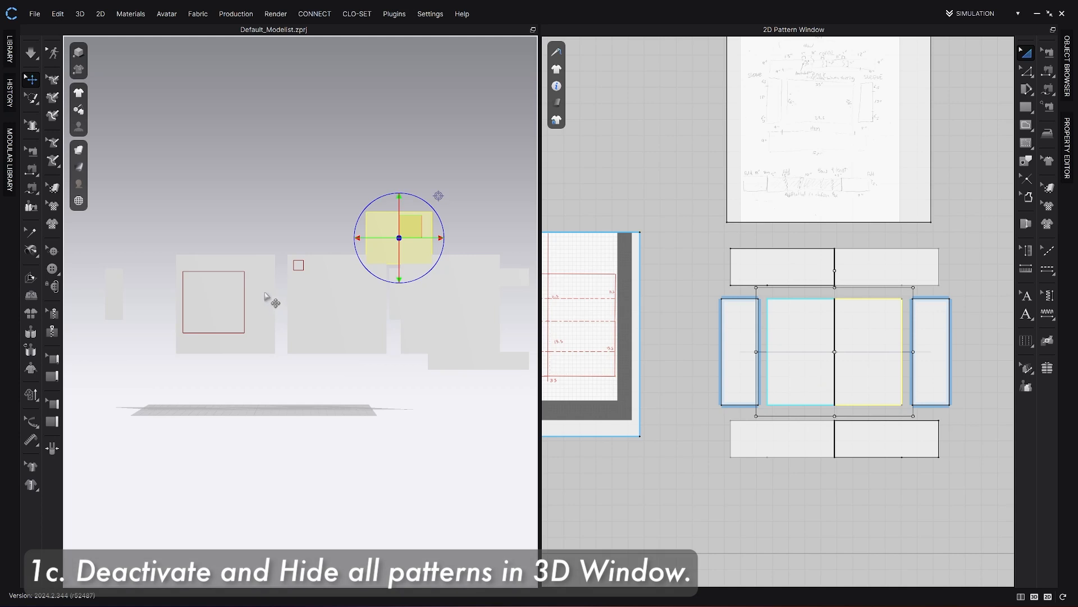
click(267, 296)
shift+click(325, 302)
scroll(755, 318, down, 3)
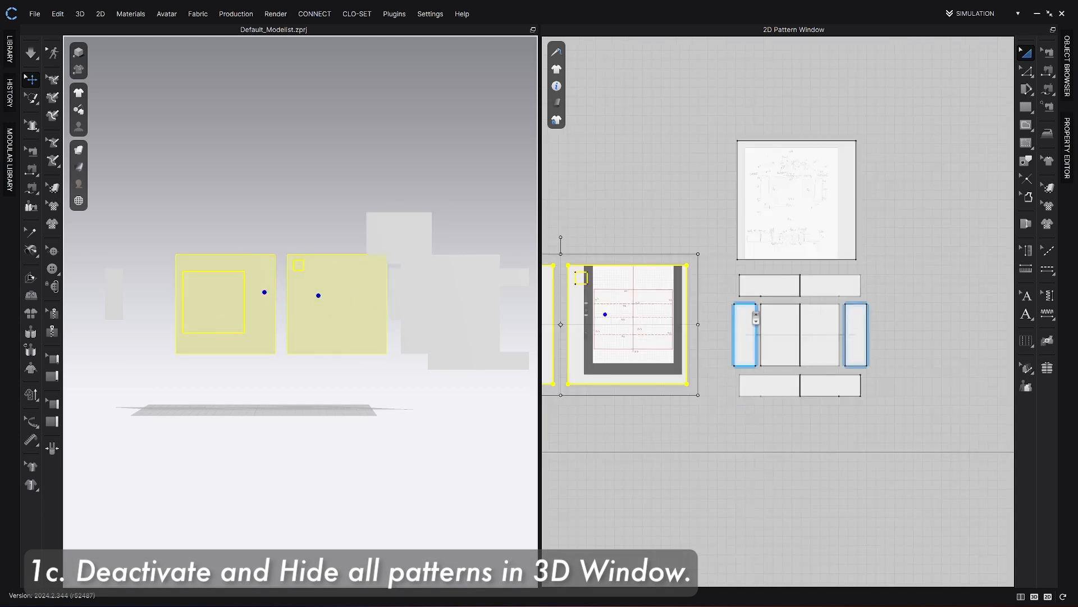
scroll(756, 317, down, 4)
shift+click(918, 251)
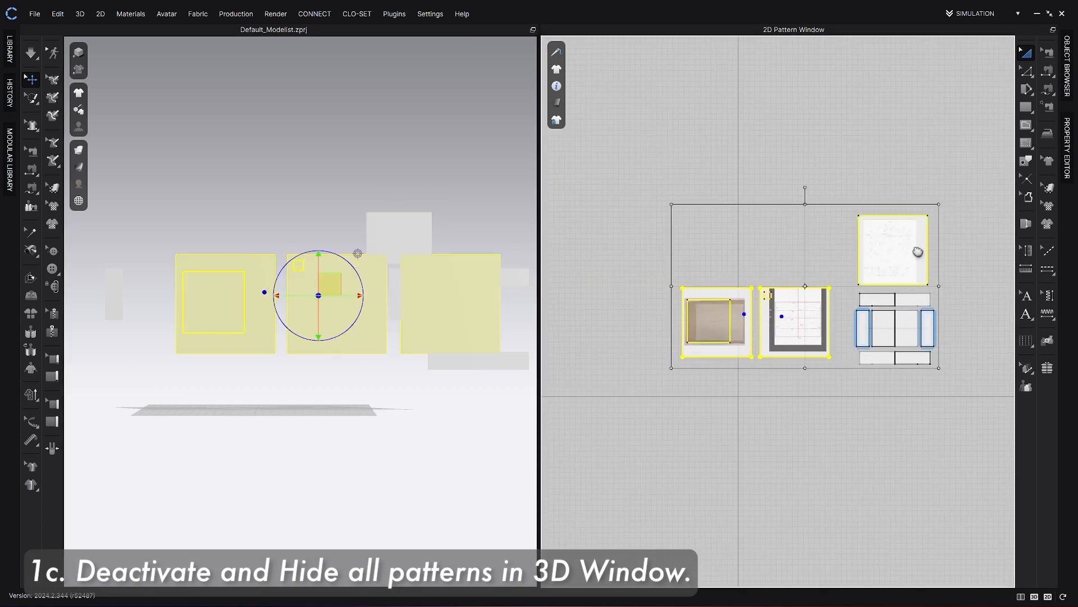
middle_drag(918, 251, 863, 251)
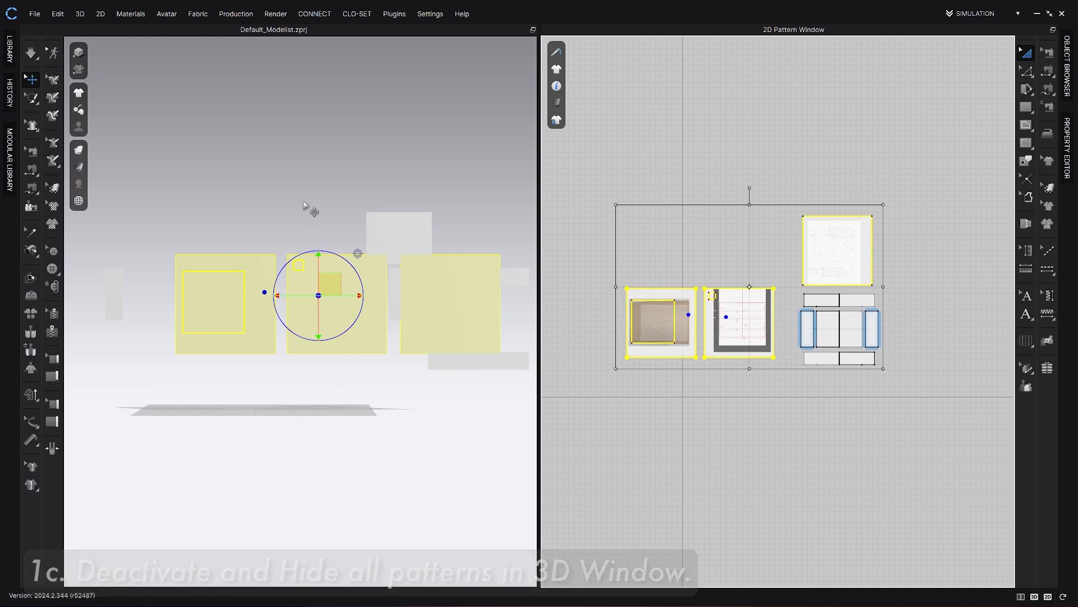
click(79, 150)
click(118, 171)
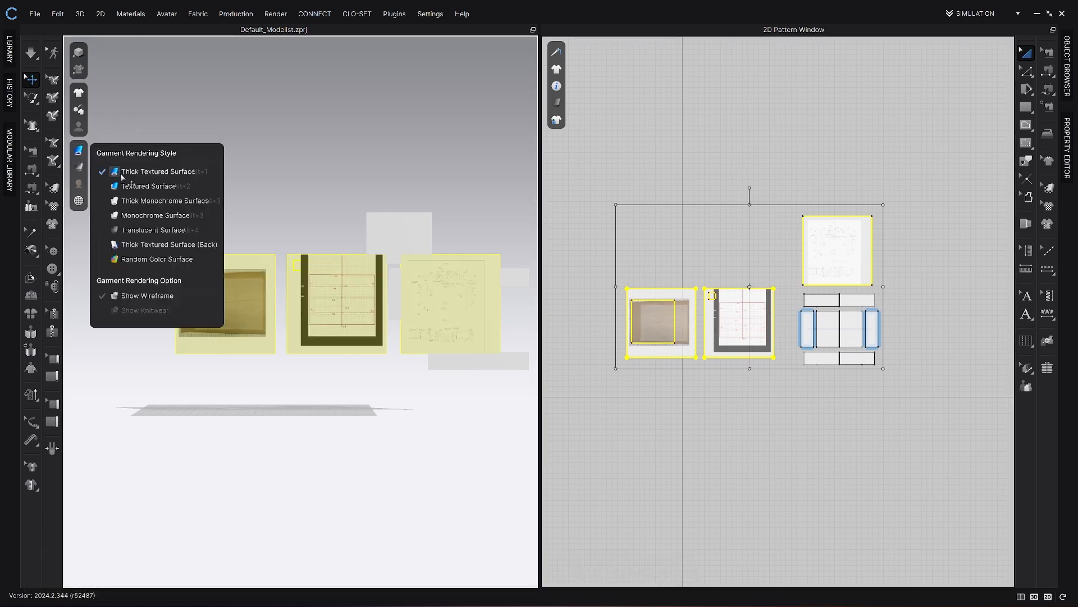
- Deactivate the selected reference-image patterns with Deactivate (Pattern & Sewing) and hide them in 3D
right_click(245, 278)
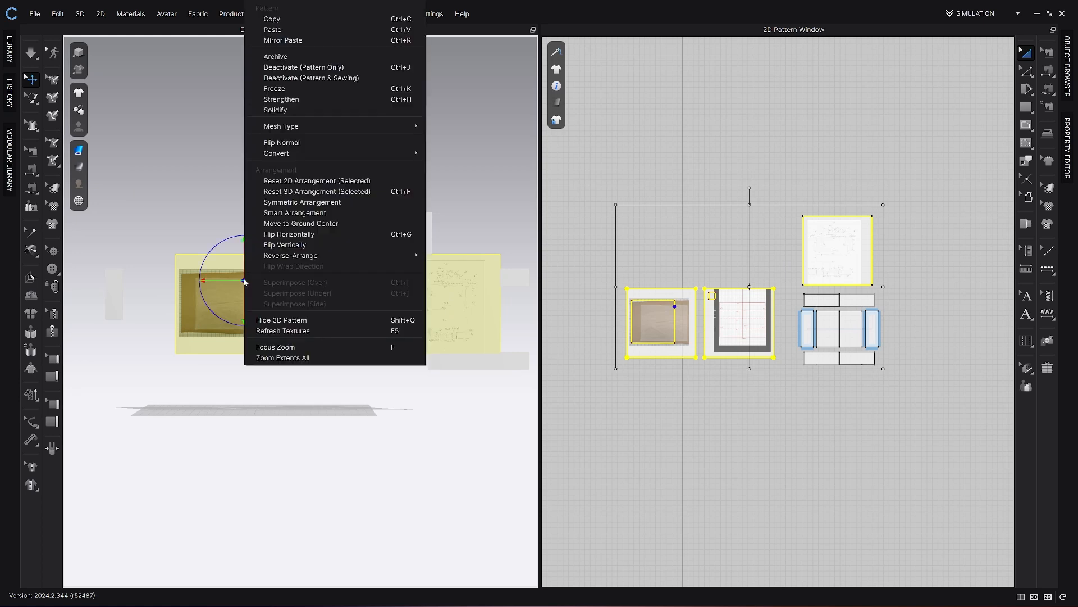
click(289, 79)
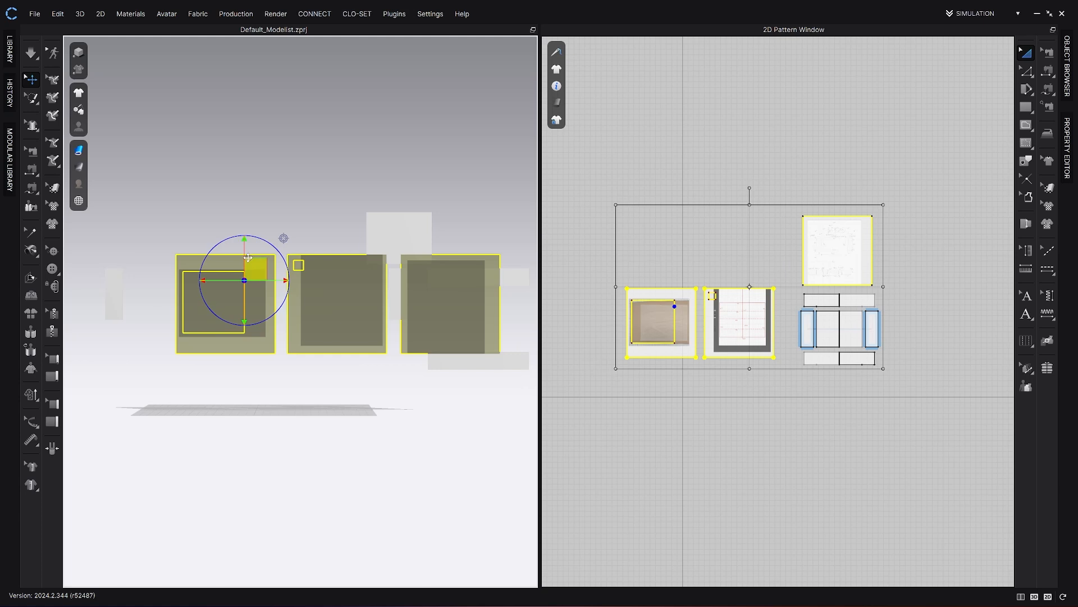
drag(248, 257, 235, 267)
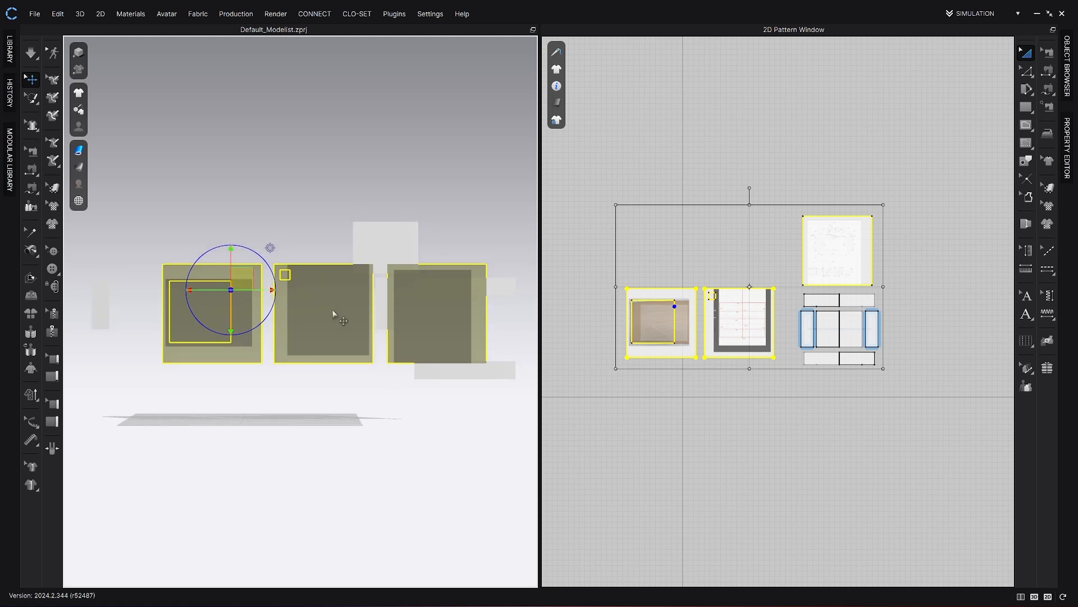
key(shift+q)
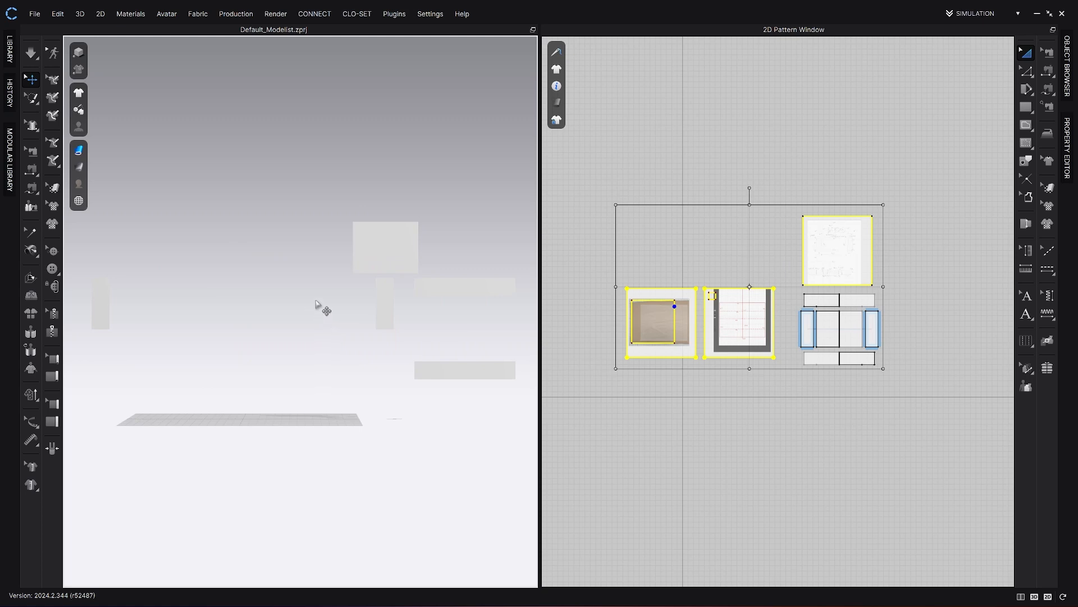
- Shift the reference-image patterns upward and place the group of rectangle pieces beneath the two lower images
drag(761, 325, 749, 208)
drag(939, 396, 784, 283)
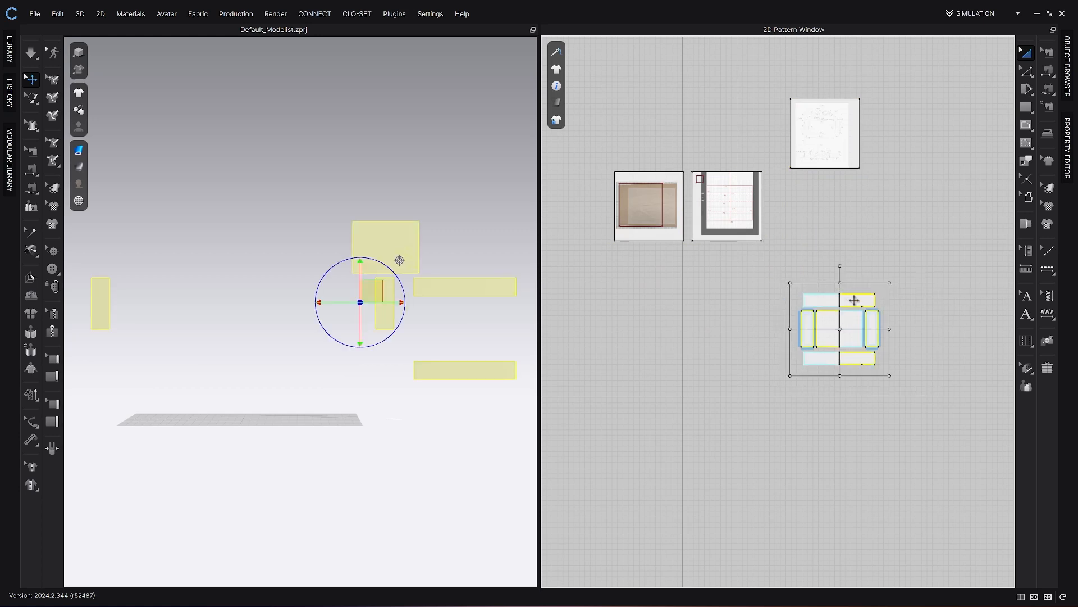
drag(852, 298, 697, 300)
click(777, 300)
scroll(802, 242, up, 6)
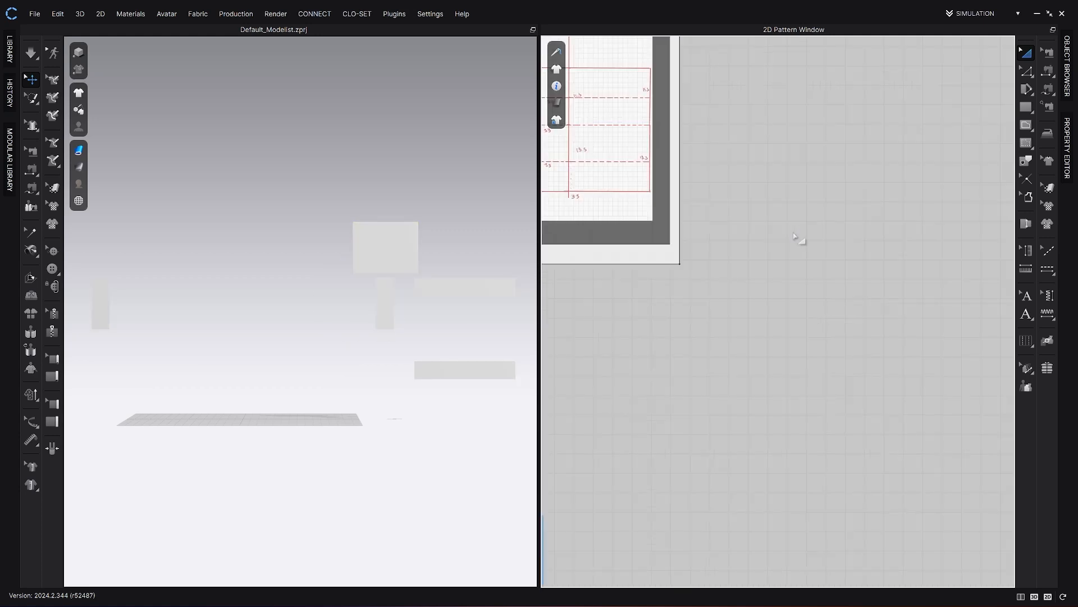
mouse_move(802, 242)
middle_down()
mouse_move(934, 436)
mouse_move(715, 602)
middle_up()
click(761, 279)
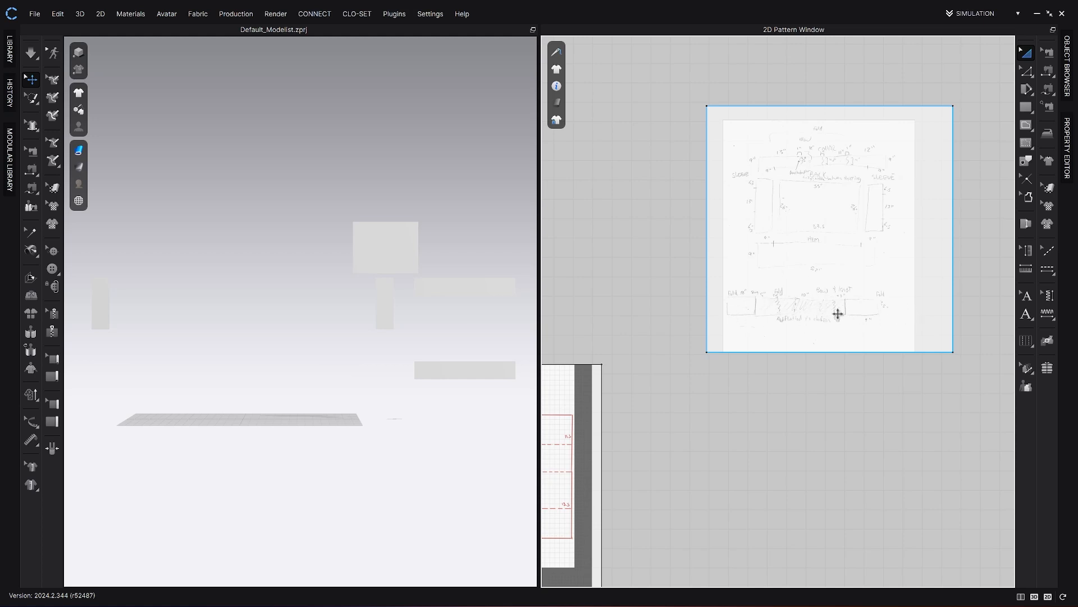
click(698, 293)
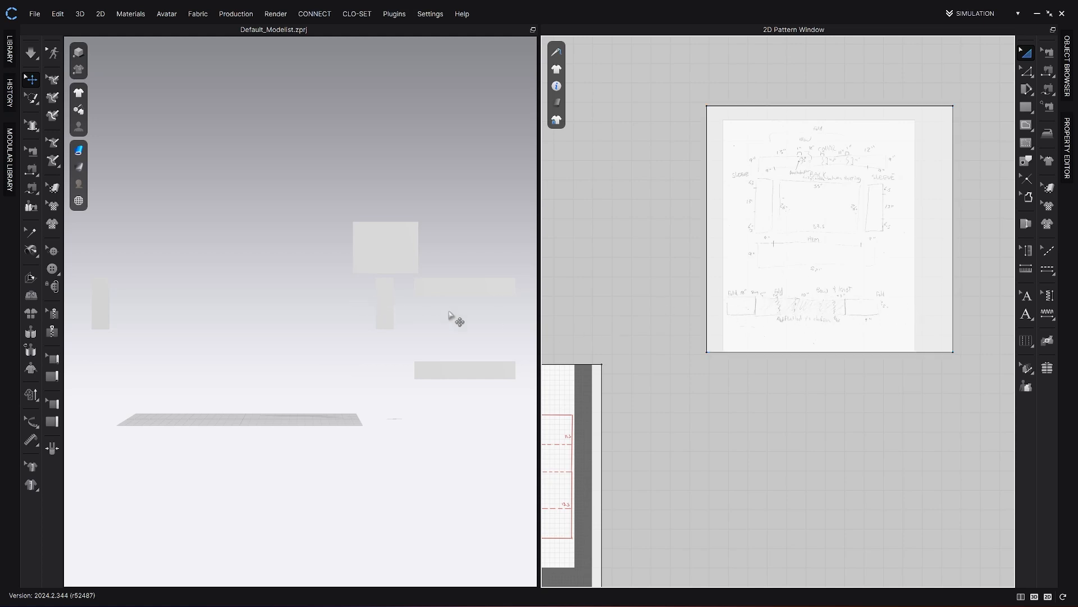
click(771, 321)
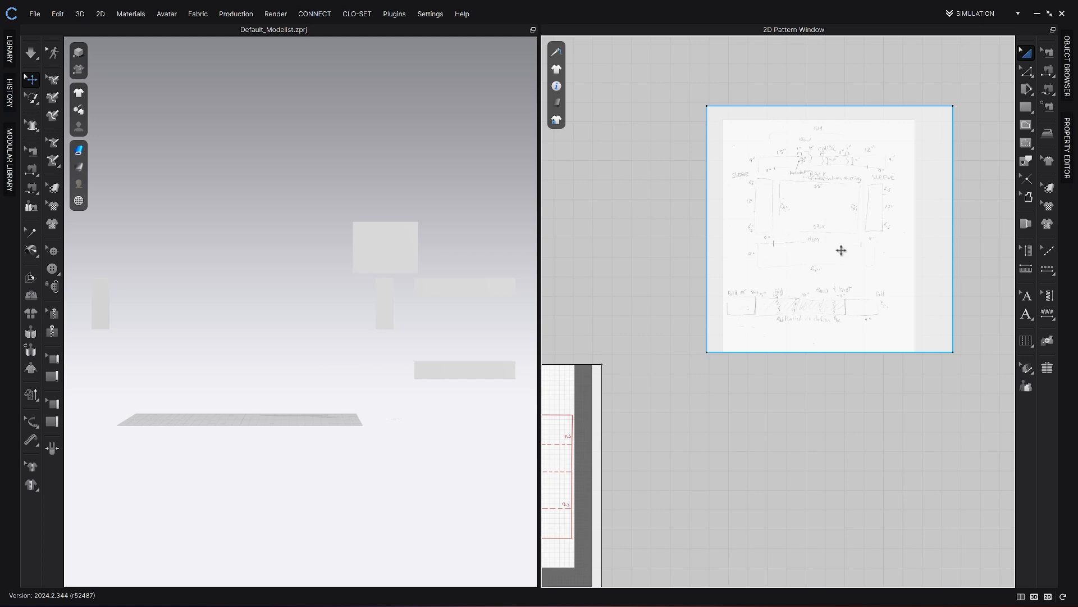
scroll(773, 288, down, 5)
right_drag(775, 301, 865, 284)
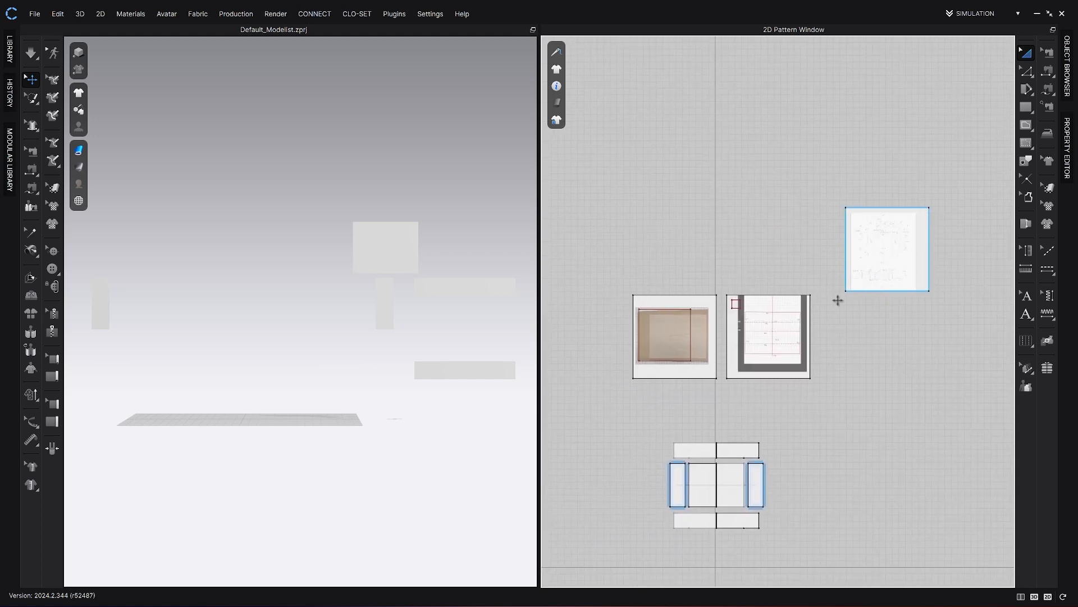
- Create a square reference pattern above the other image patterns and add the two-figure fashion illustration to it as a graphic
click(728, 341)
middle_drag(729, 341, 780, 315)
middle_drag(332, 318, 369, 336)
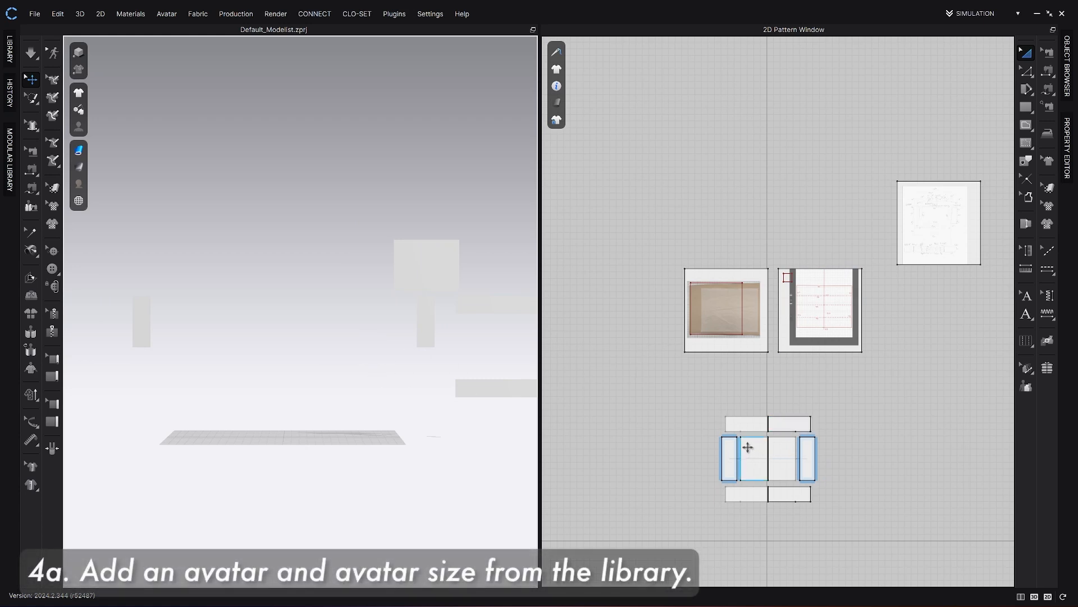
middle_drag(669, 427, 637, 407)
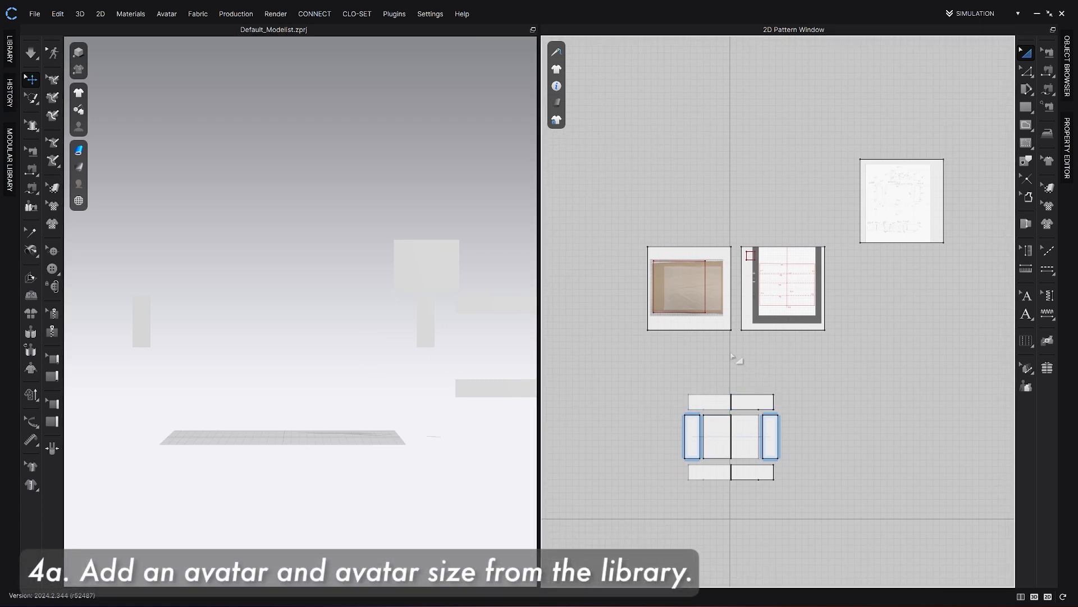
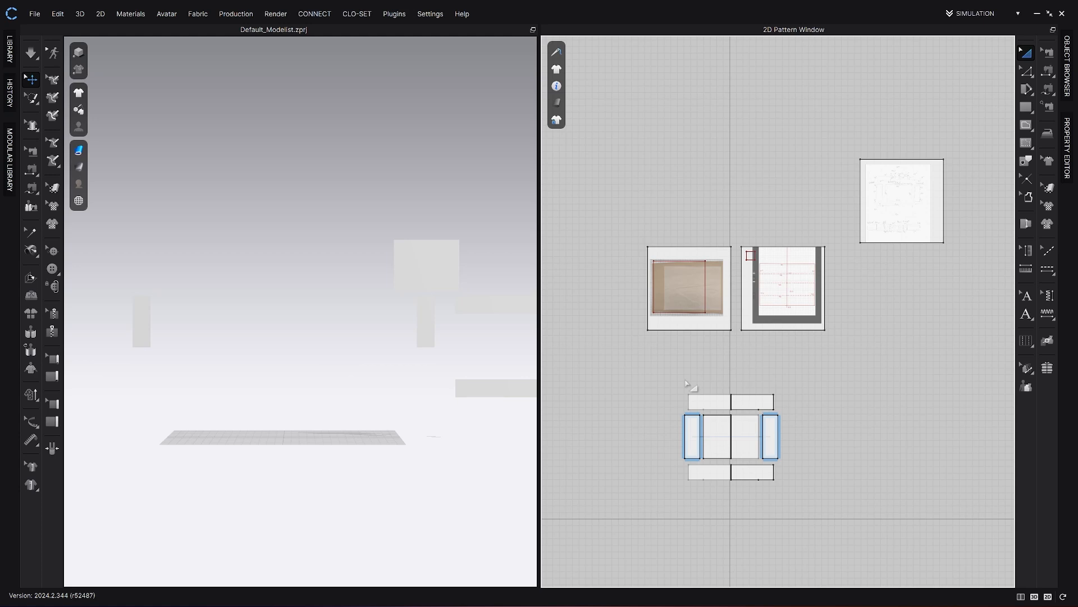
middle_drag(812, 413, 806, 424)
click(1026, 107)
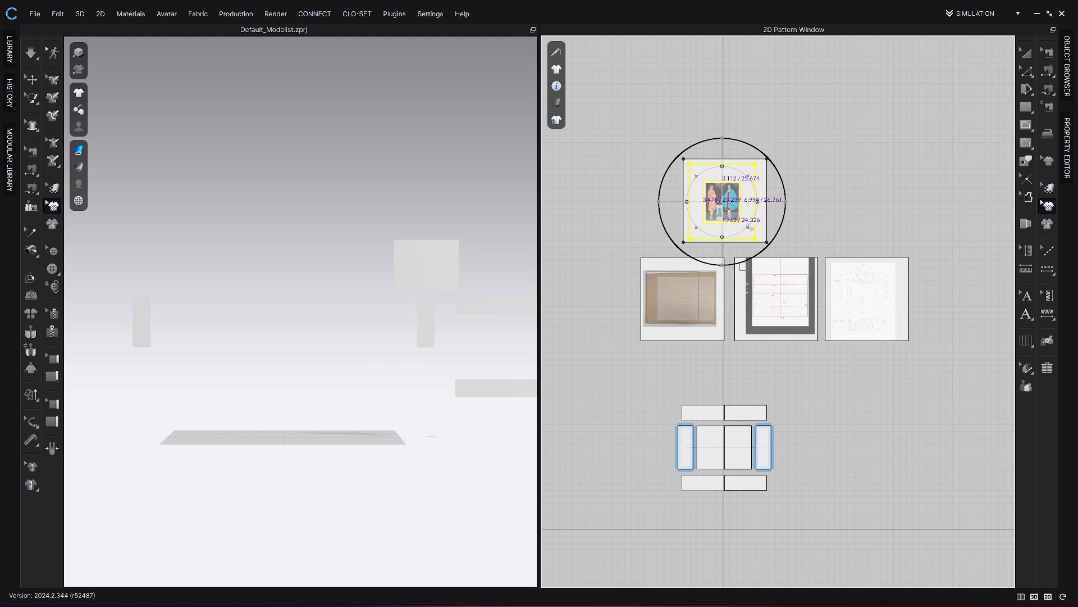
- Examine how the sleeves, body and gathered panels of the coats are shown in the fashion illustration
scroll(779, 293, up, 10)
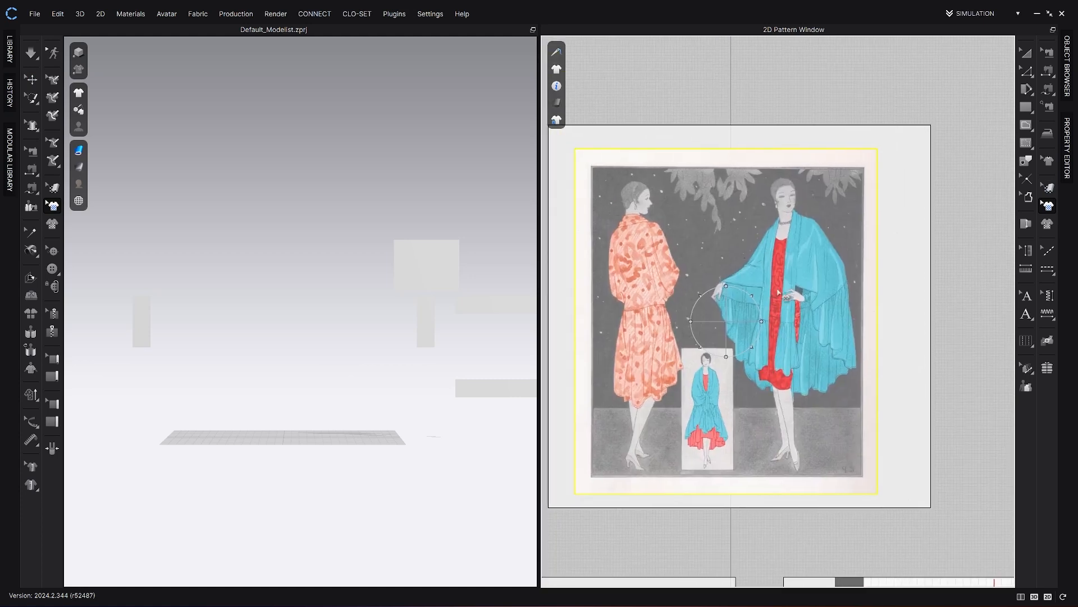
middle_drag(790, 305, 813, 309)
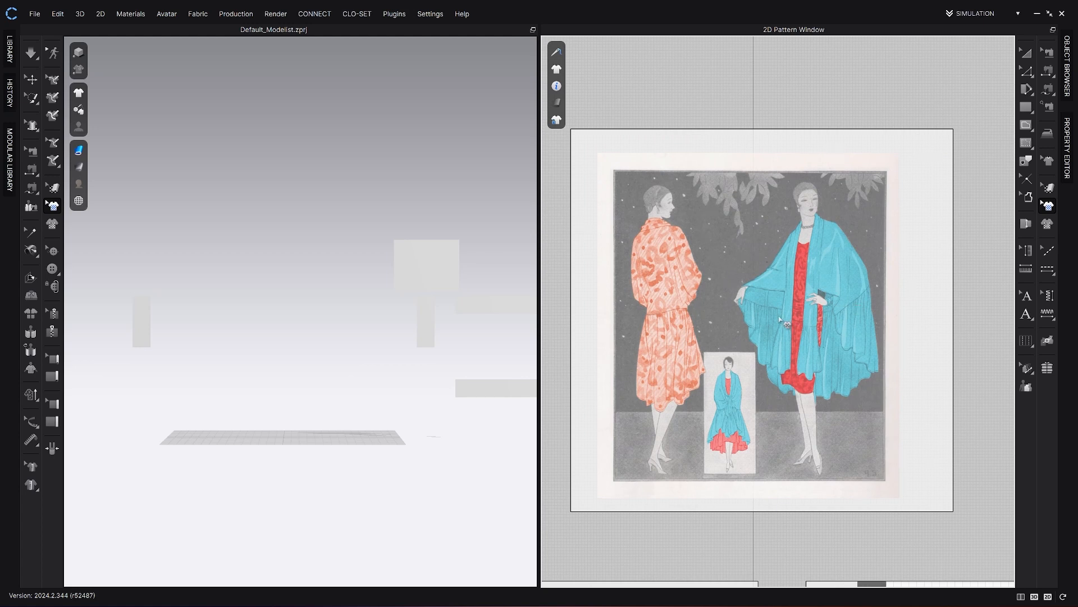
middle_drag(780, 319, 761, 318)
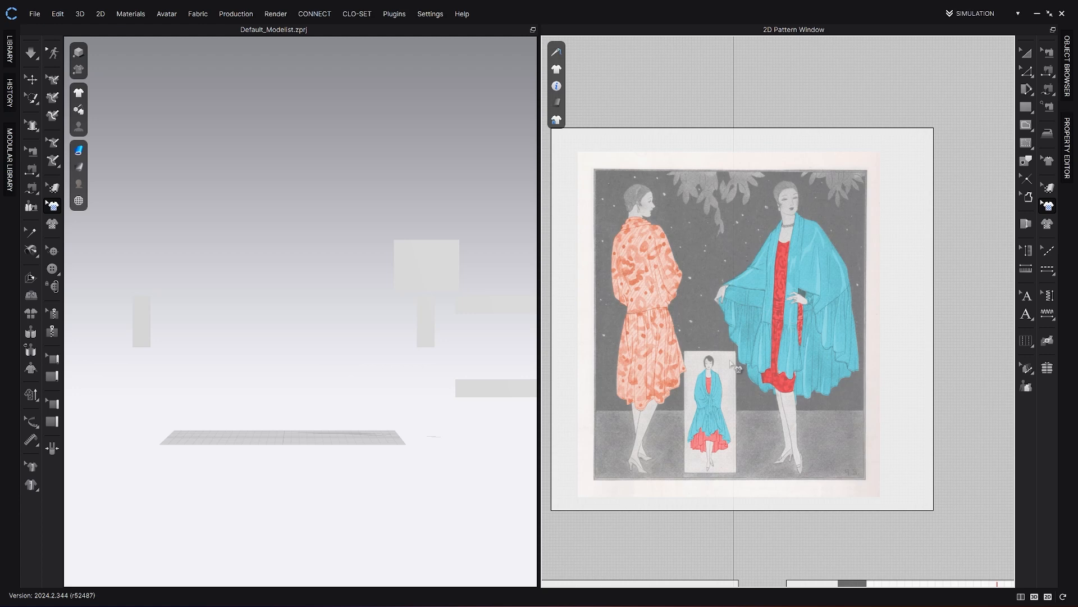
middle_drag(760, 293, 753, 293)
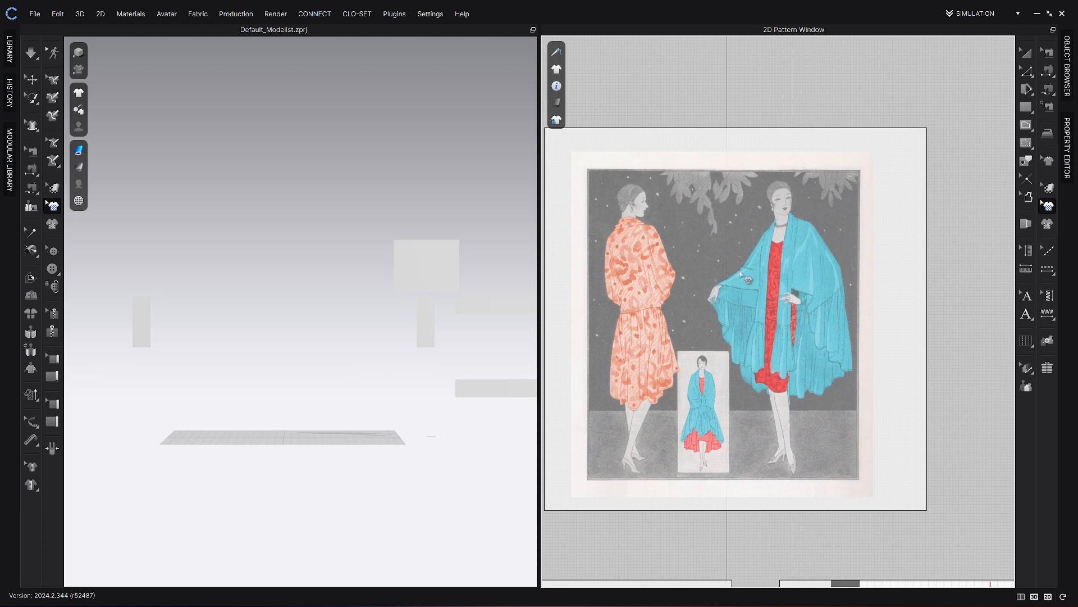
mouse_move(804, 319)
middle_down()
mouse_move(828, 320)
mouse_move(806, 320)
middle_up()
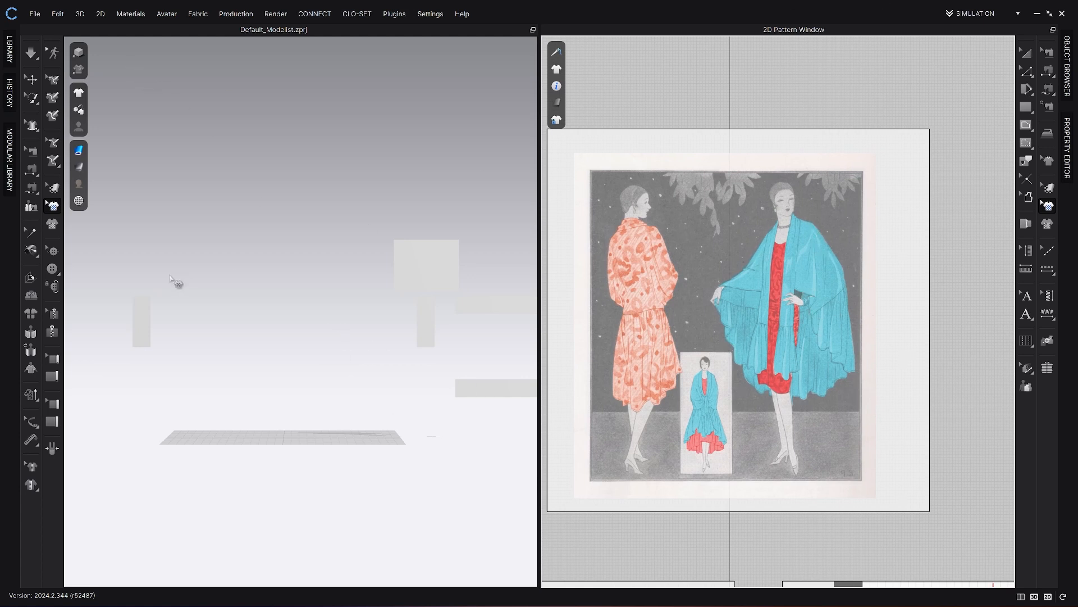
- Load the FV2_Grace avatar from the Female_V2 avatar library, declining the prompt to save the file
click(9, 49)
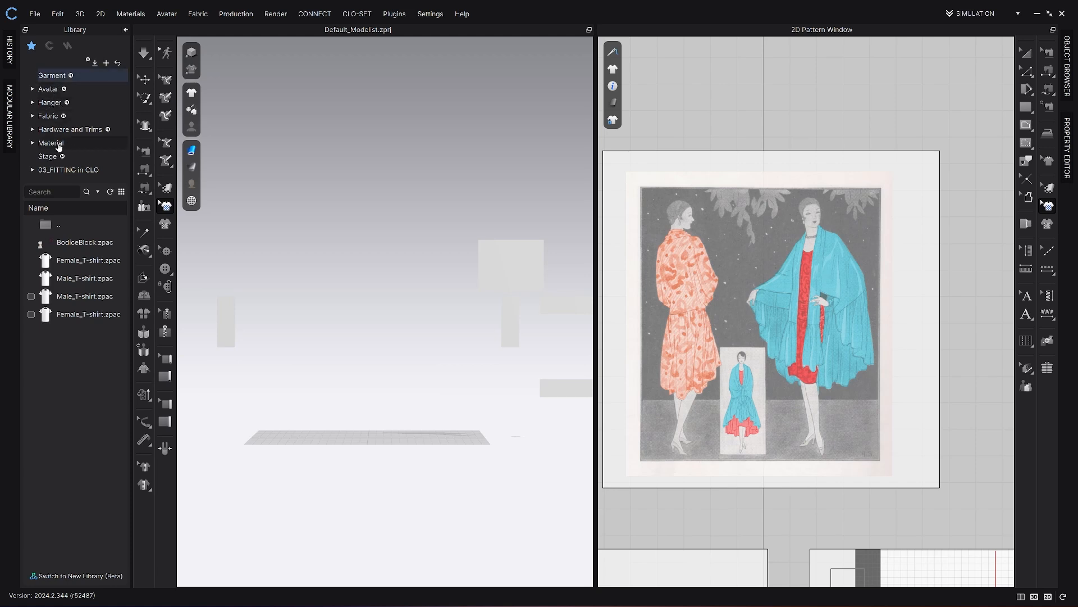
click(49, 90)
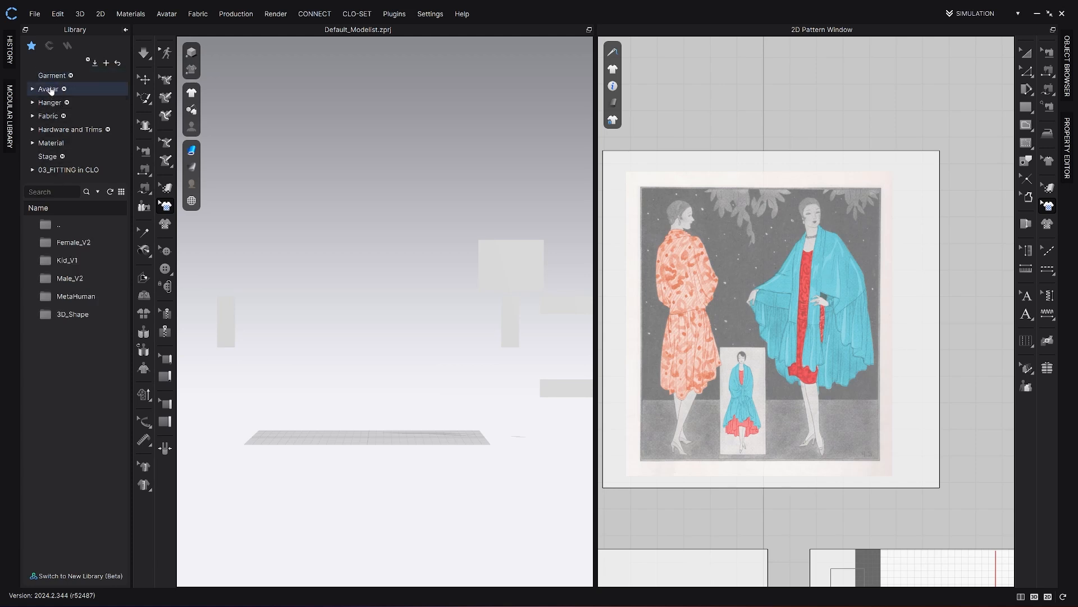
double_click(63, 243)
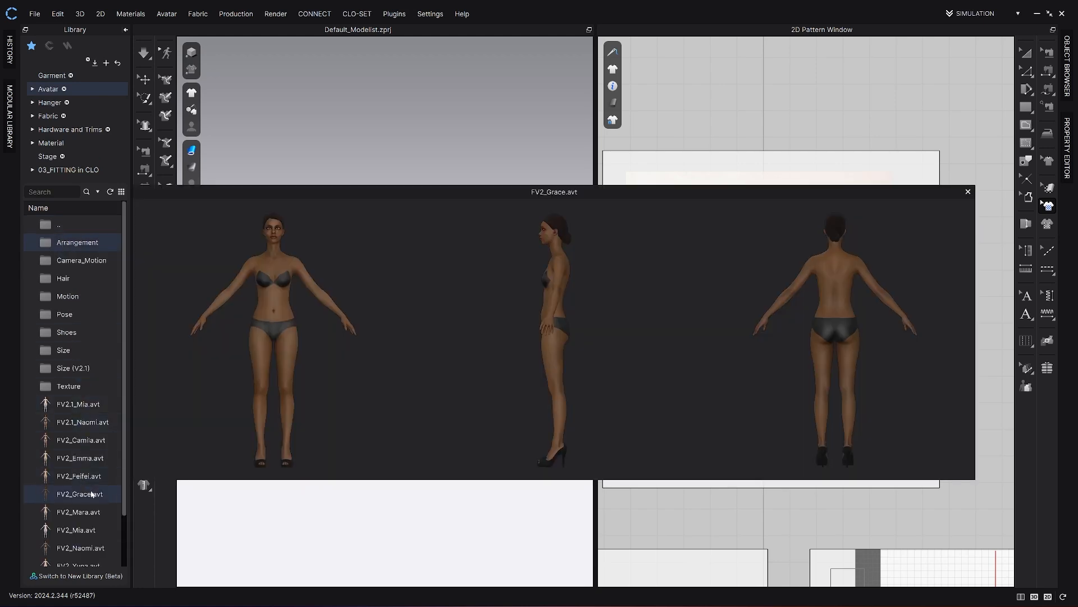
double_click(92, 492)
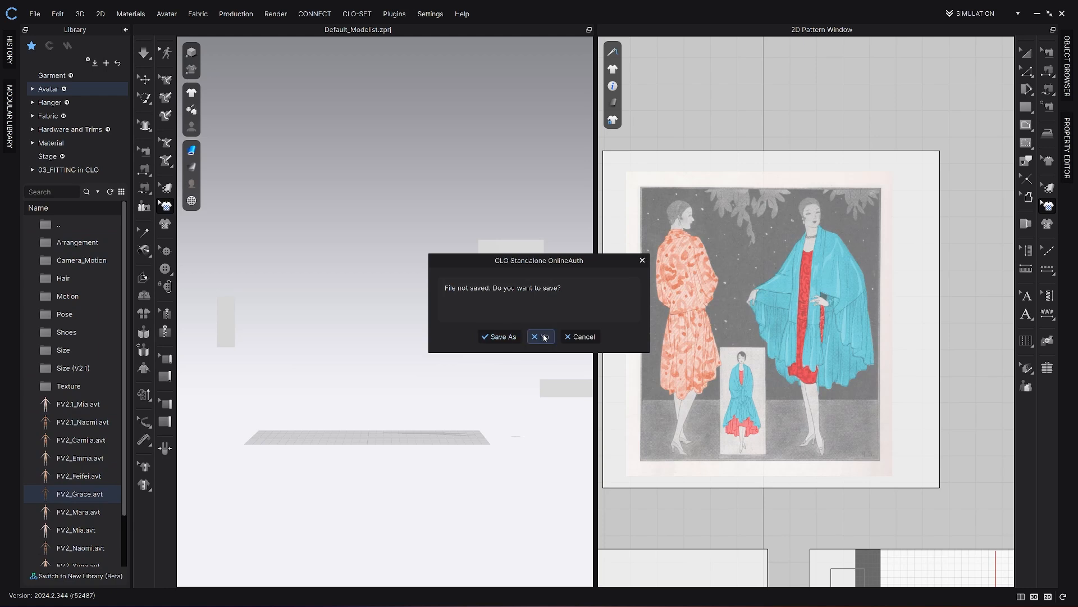
click(544, 336)
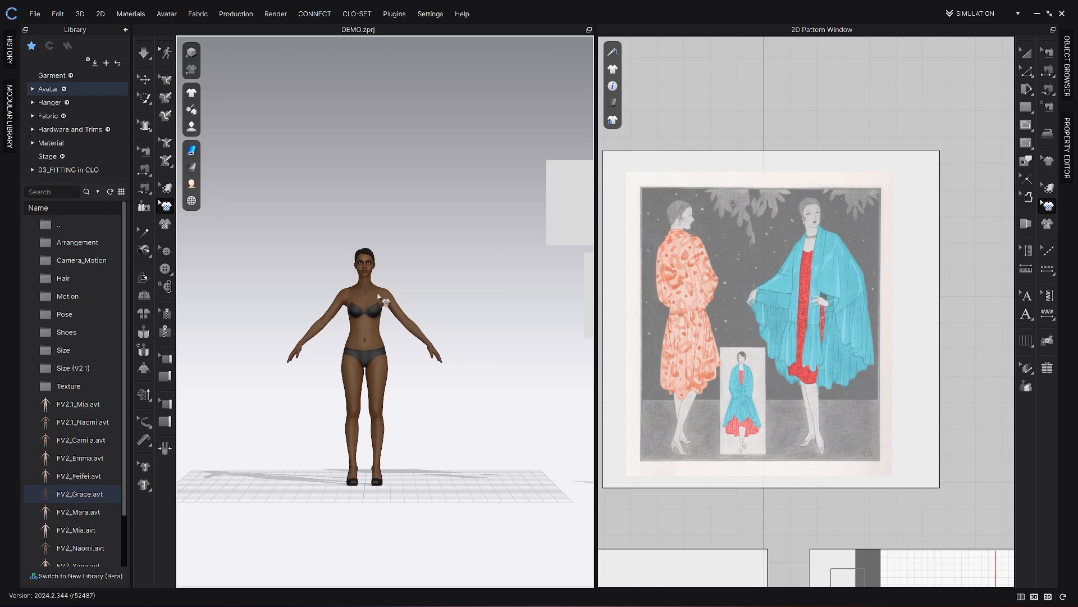
- Examine the avatar and the pattern pieces around it in both the 3D and 2D views
right_drag(406, 301, 442, 306)
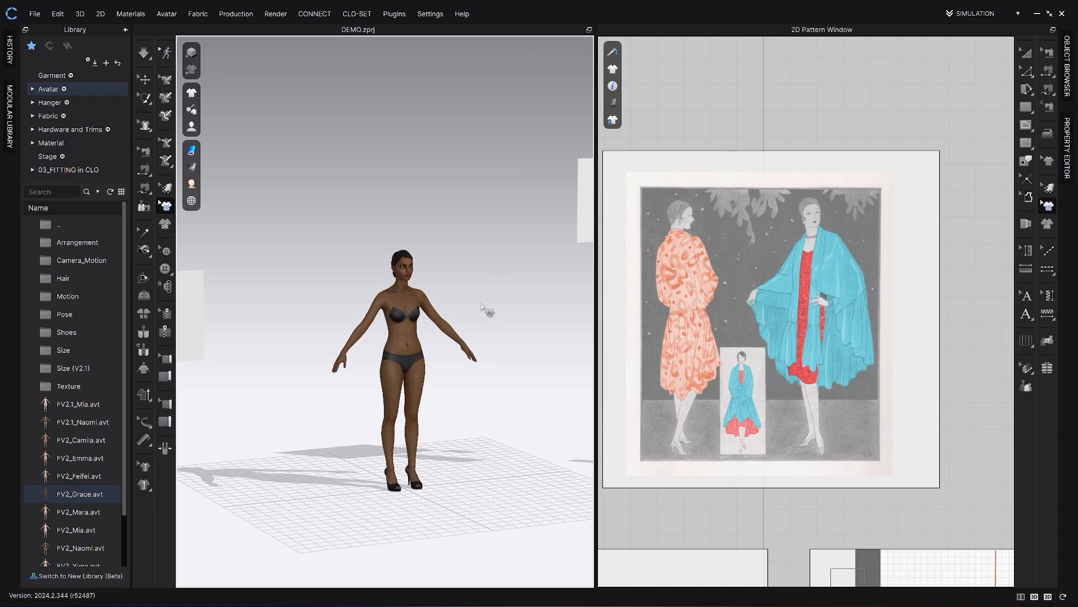
scroll(811, 377, down, 3)
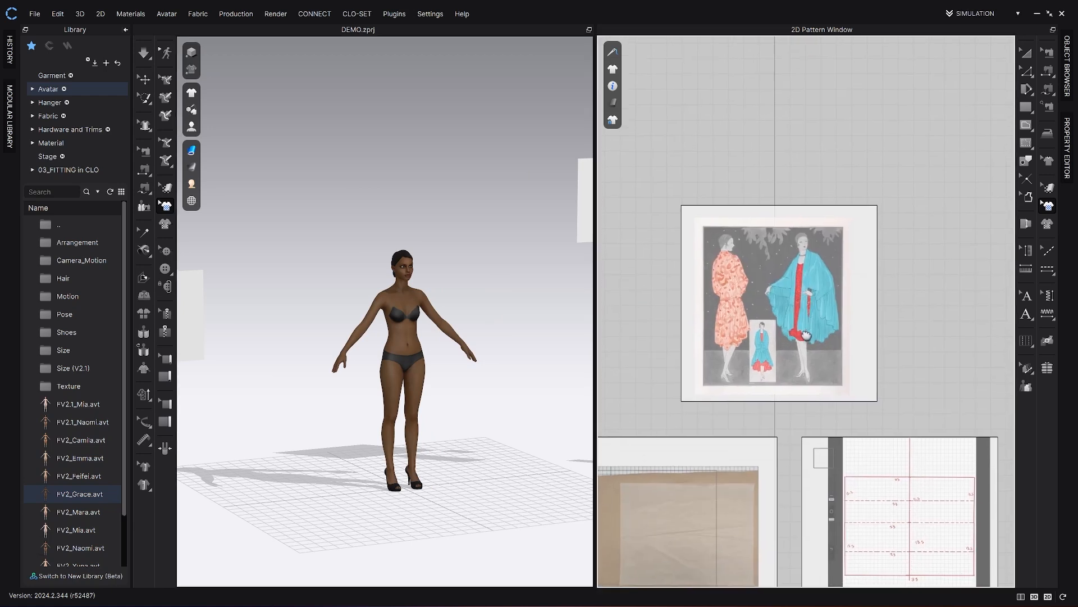
scroll(796, 353, down, 5)
middle_drag(796, 354, 760, 253)
key(a)
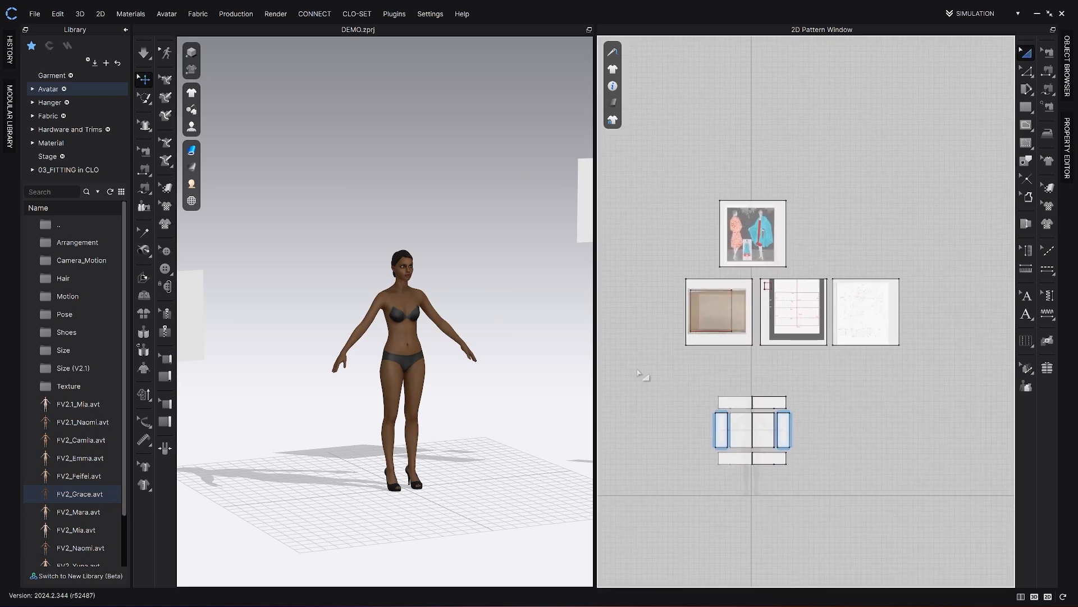
right_drag(501, 356, 490, 351)
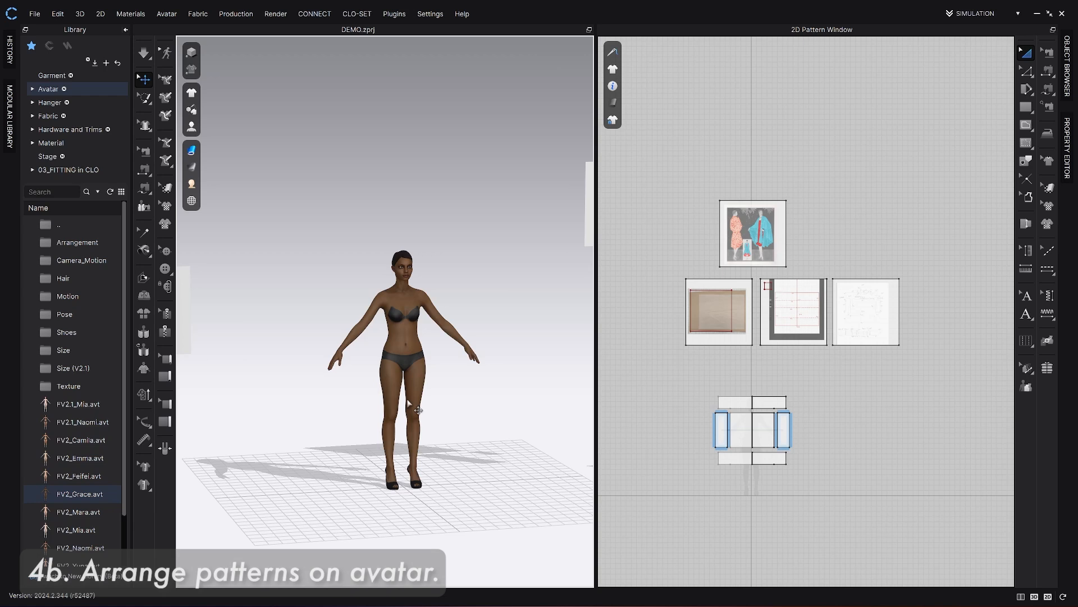
scroll(398, 372, down, 2)
scroll(401, 312, down, 3)
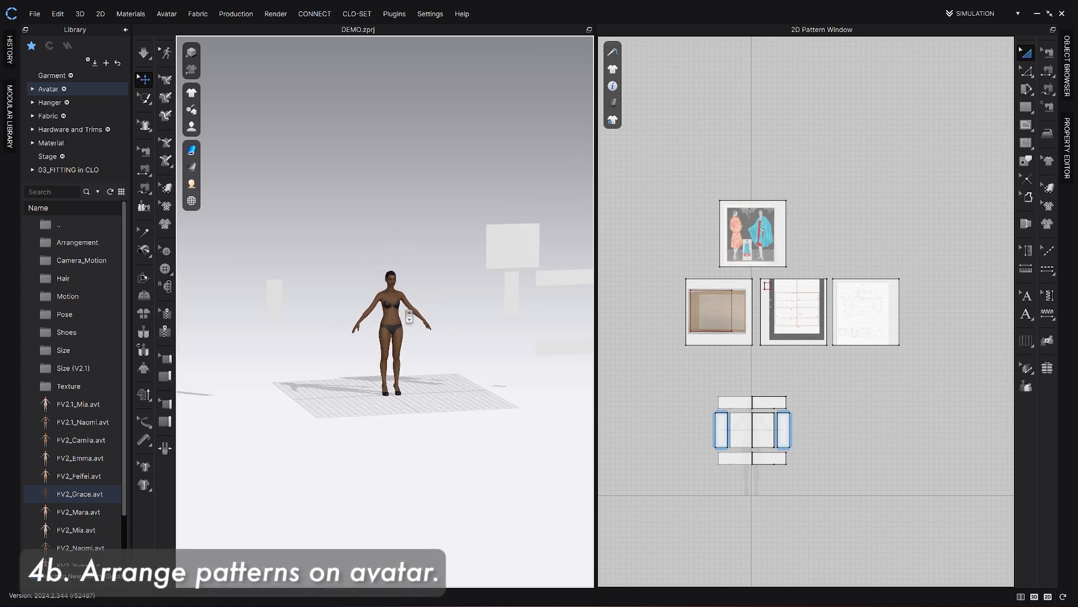
- Select the large body piece in 3D and set the garment rendering style to Monochrome Surface
right_drag(401, 312, 384, 312)
click(534, 250)
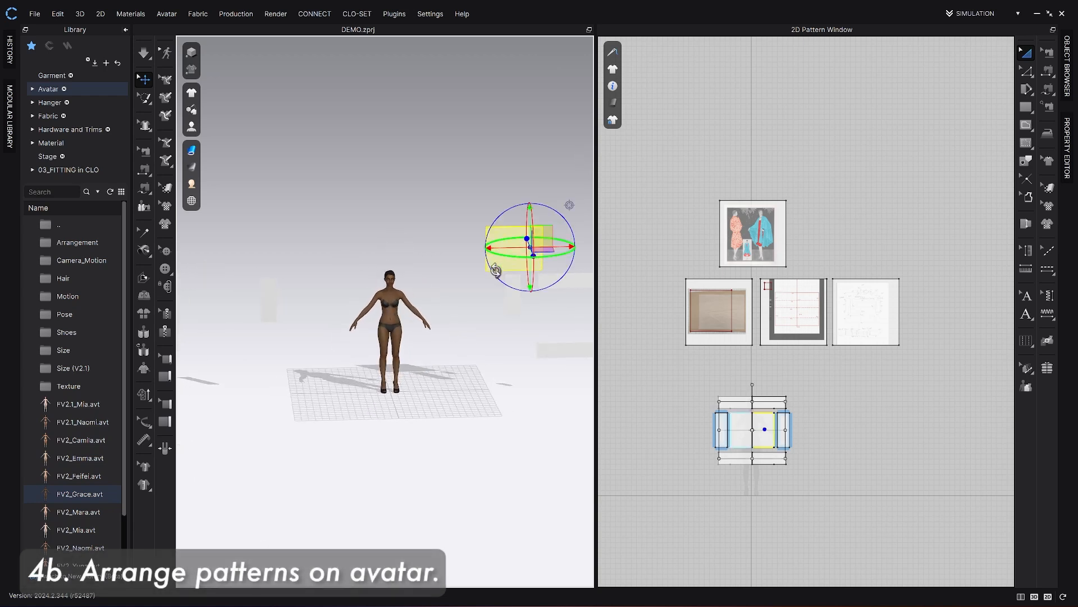
right_drag(497, 270, 500, 293)
drag(513, 268, 424, 176)
click(192, 149)
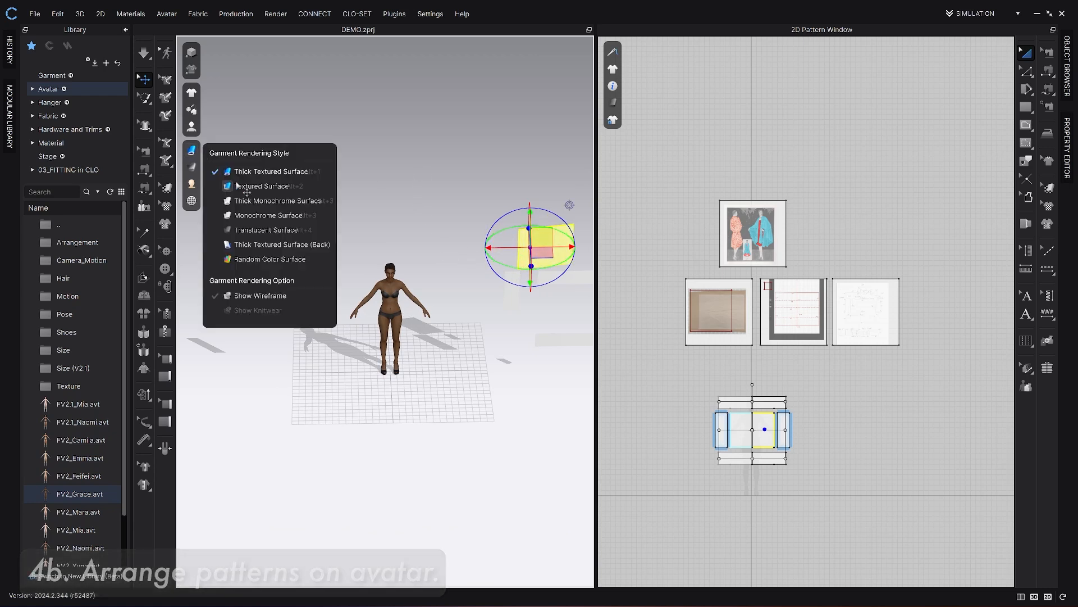
click(237, 215)
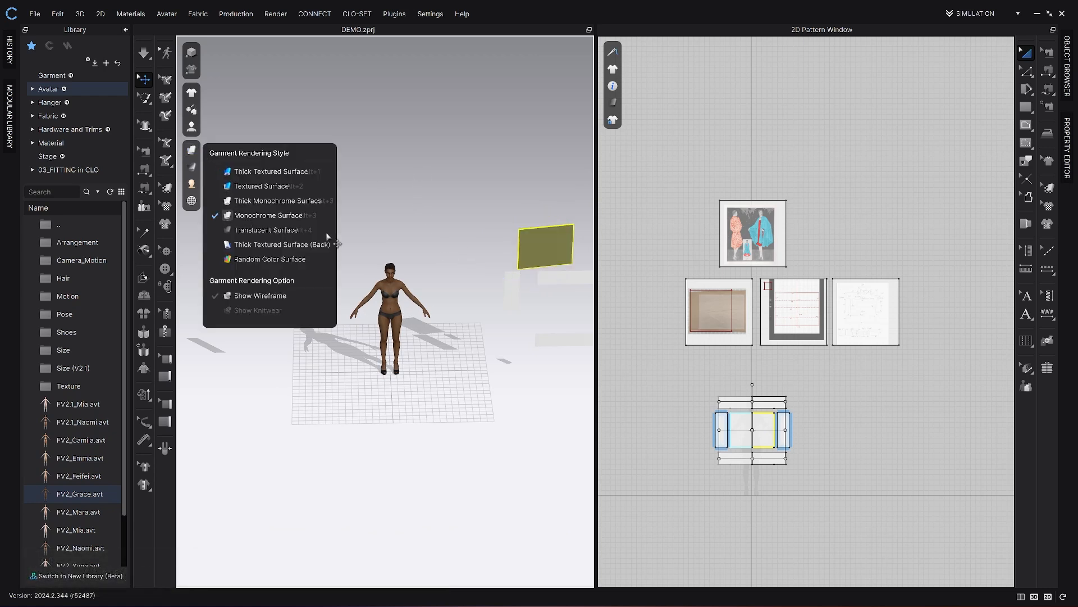
- Move the large body piece across to the avatar and shift it out to the side behind the avatar
drag(556, 247, 375, 290)
right_drag(374, 291, 475, 347)
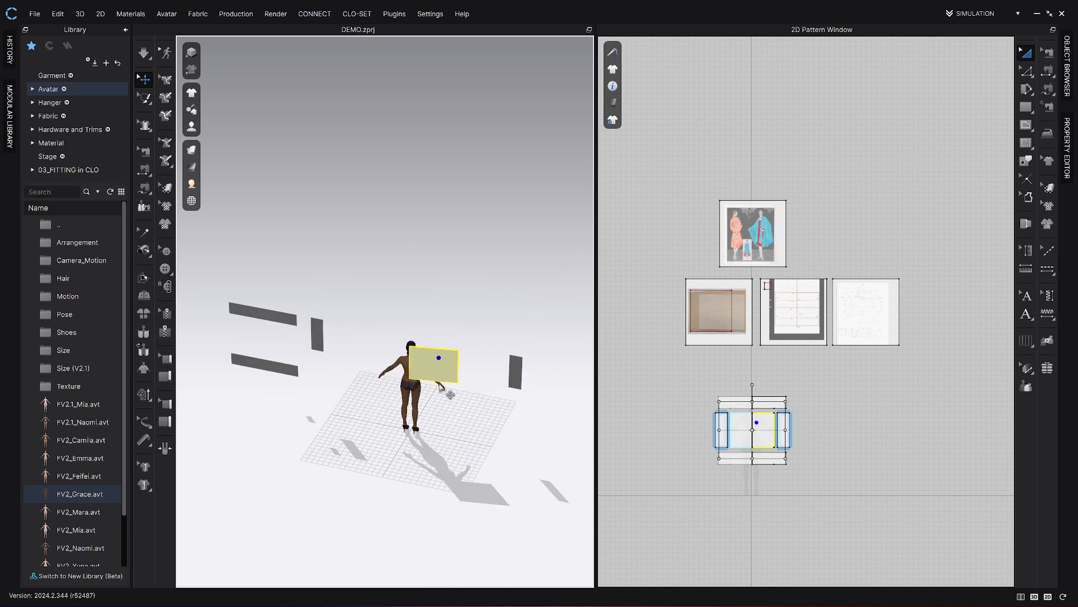
drag(437, 369, 482, 372)
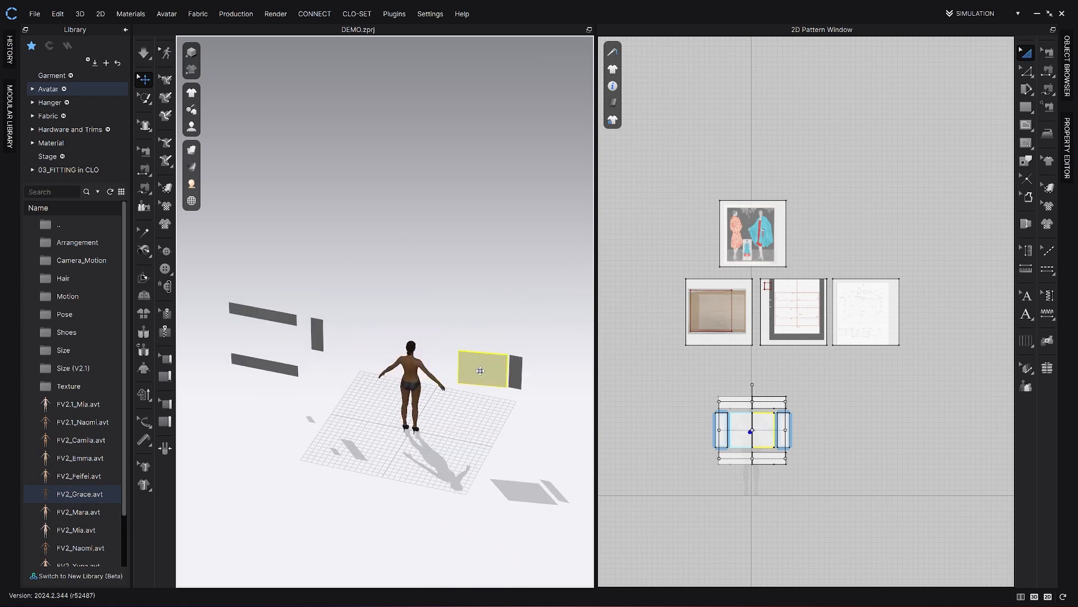
- Display the avatar's arrangement points and undo the last change made to the body piece
click(410, 375)
right_drag(402, 373, 425, 371)
scroll(424, 371, up, 6)
middle_drag(426, 369, 423, 339)
right_drag(397, 337, 301, 350)
key(ctrl+z)
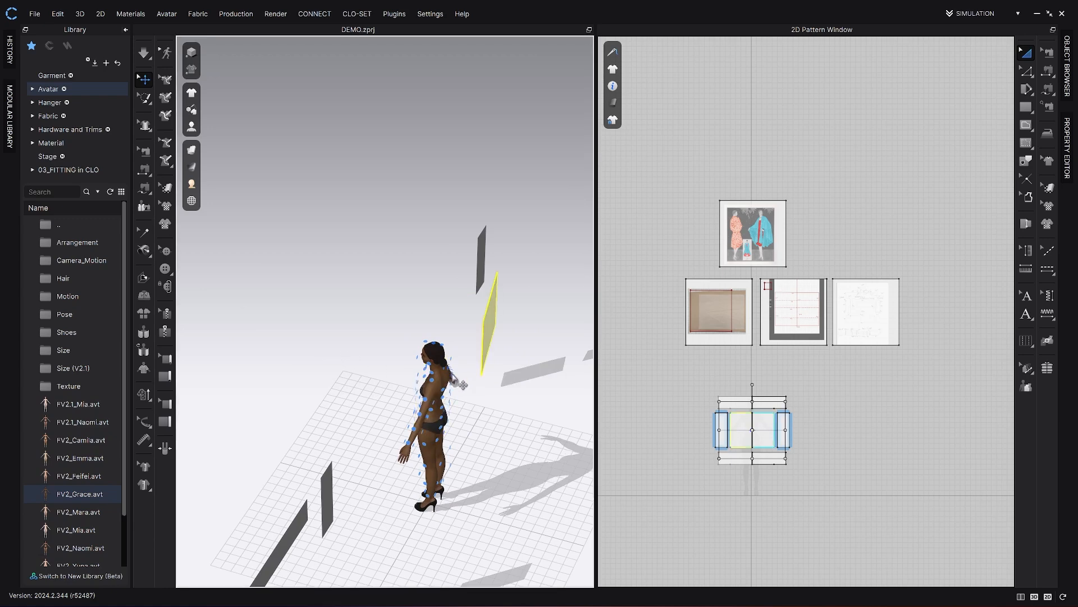
- Place the large body piece behind the avatar's upper back using an arrangement point
right_drag(493, 323, 454, 332)
scroll(460, 333, down, 2)
scroll(461, 333, down, 2)
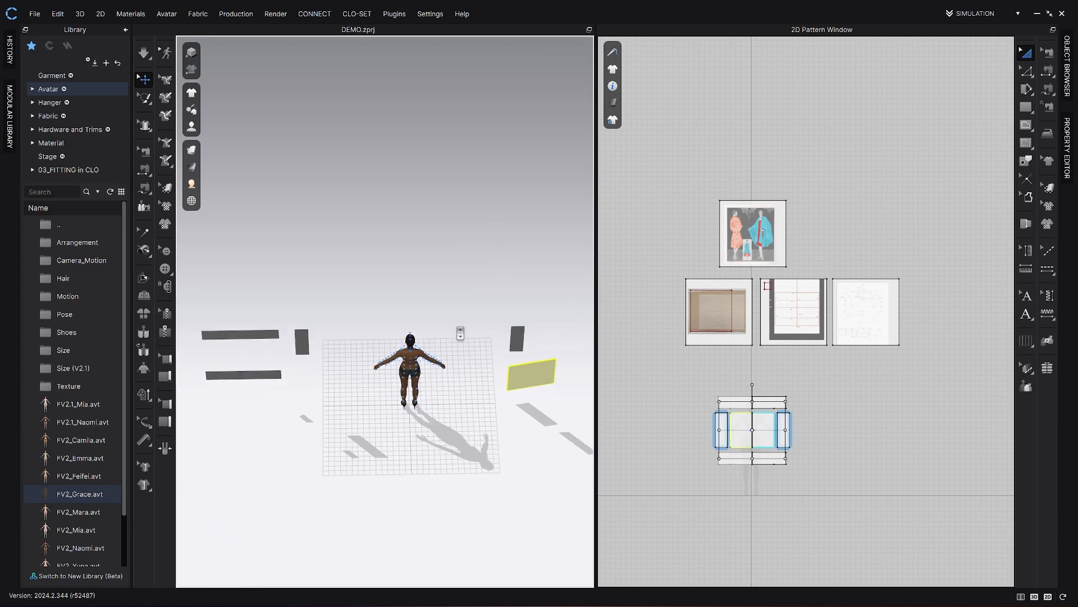
middle_drag(458, 330, 451, 349)
right_drag(451, 349, 436, 327)
click(537, 431)
right_drag(433, 427, 422, 397)
- Wrap the sleeve pieces around the avatar's arms with an arm arrangement point and adjust their depth
right_drag(480, 443, 531, 382)
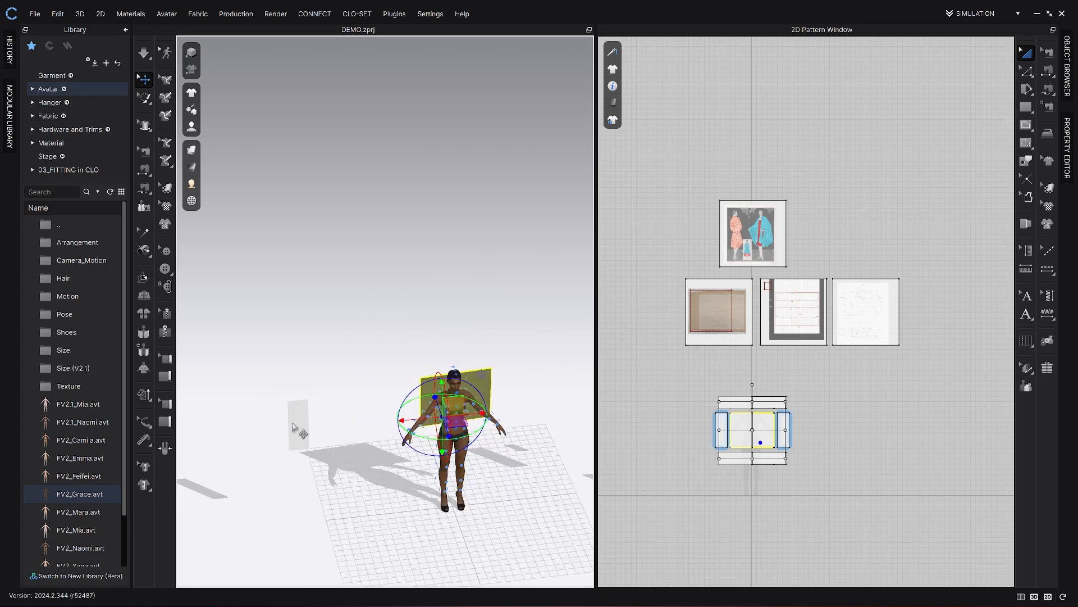
click(301, 433)
click(498, 434)
right_drag(508, 434, 547, 449)
click(495, 424)
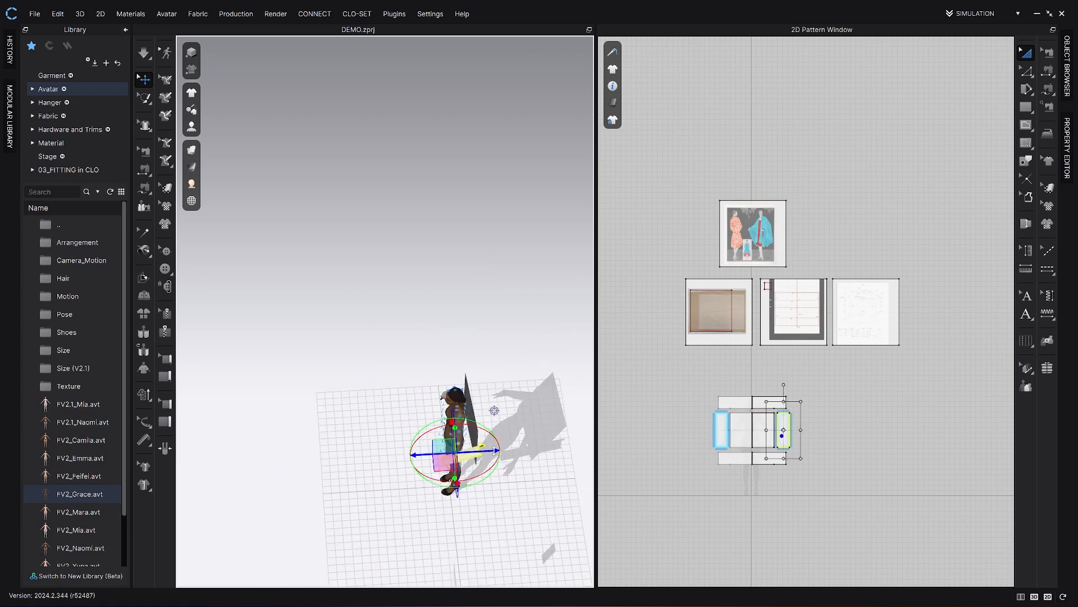
drag(497, 451, 484, 451)
right_drag(533, 449, 498, 431)
- Split the sleeve's outer edge with two points, each 6.5 from one end of the edge
click(533, 359)
right_drag(506, 394, 468, 382)
scroll(727, 444, up, 6)
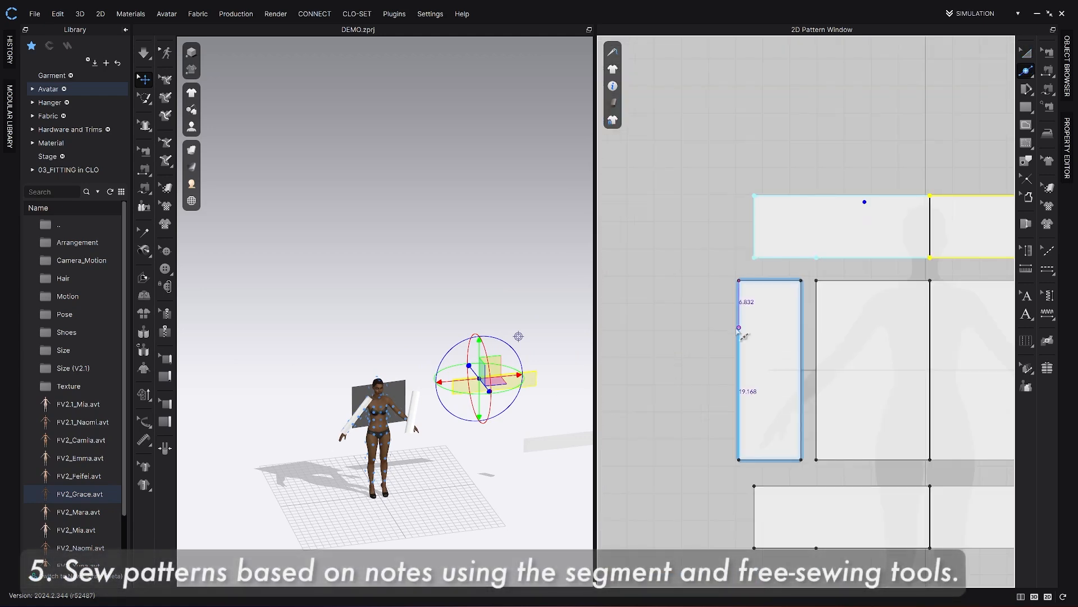
right_click(739, 324)
click(512, 400)
right_click(739, 415)
text(6.5)
click(512, 399)
- Sew the two 6.5 segments of the sleeve's outer edge together, and its inner edge to the body's side edge
key(n)
click(739, 315)
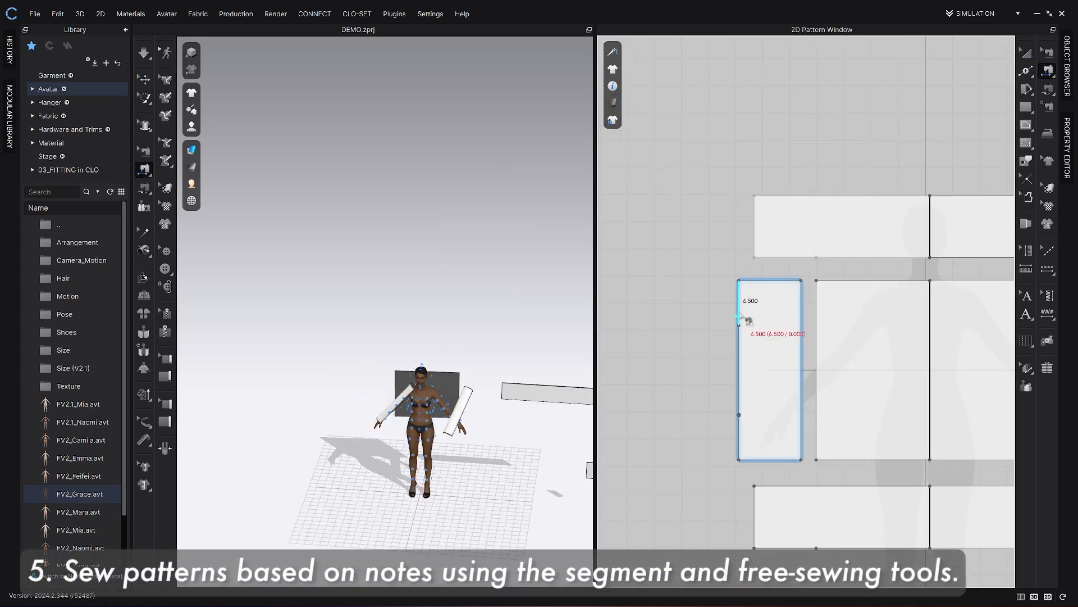
click(739, 419)
click(801, 307)
click(817, 308)
- Sew the upper and lower strips to the facing edges of the body and sleeves
right_drag(820, 309, 732, 316)
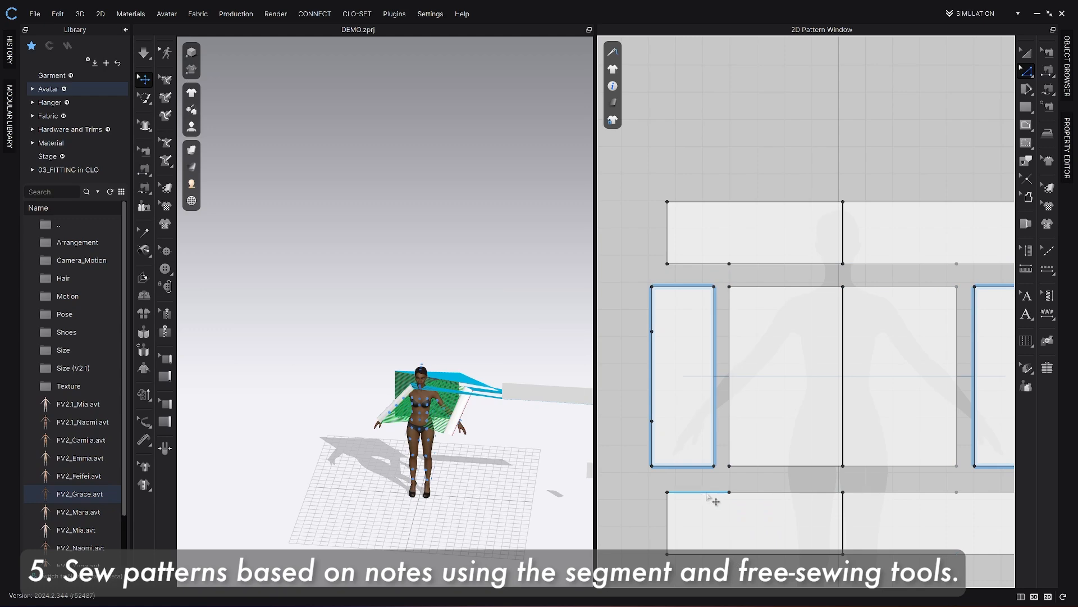
key(n)
click(755, 492)
click(775, 466)
- Position the upper strip behind the avatar, above the body piece
key(a)
click(539, 468)
click(523, 392)
right_drag(416, 337, 415, 373)
- Move the sleeves outward from the avatar's arms and bring the lower strip in behind the avatar's hips
click(331, 399)
right_drag(462, 409, 476, 412)
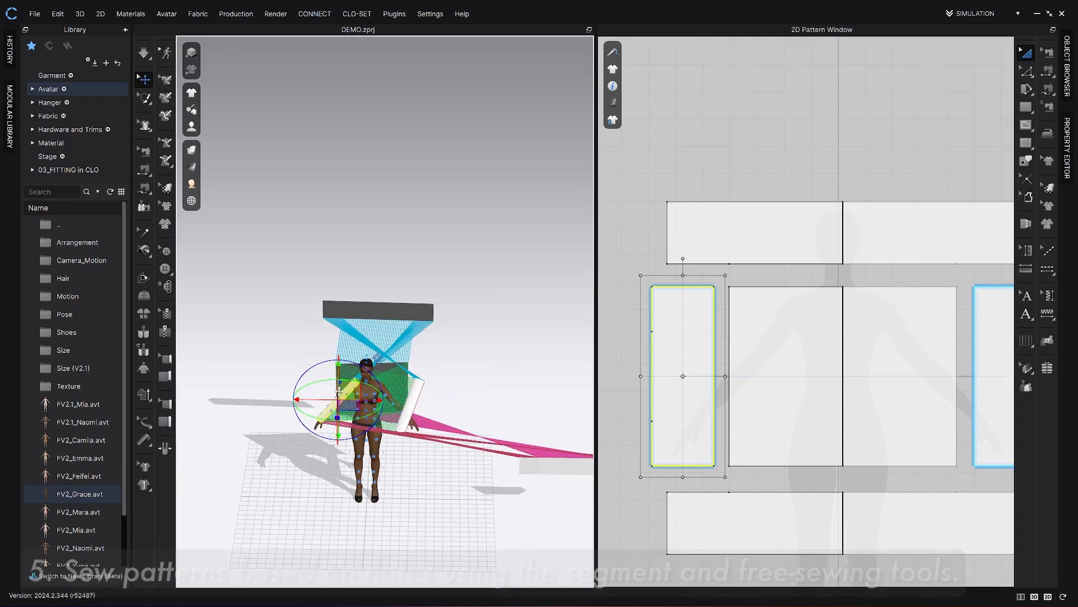
drag(338, 391, 301, 396)
drag(544, 467, 329, 444)
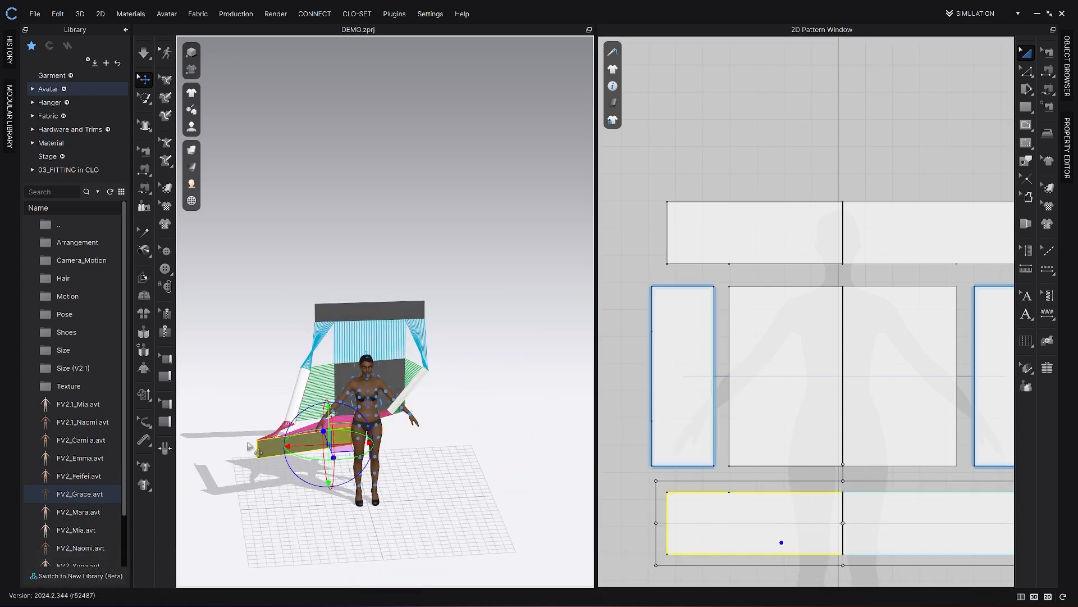
- Simulate the sewn garment and pull the fabric upward on the avatar's back
key(space)
right_drag(528, 393, 407, 387)
drag(362, 418, 359, 339)
- Try to simulate the sewn garment and pull the upper strip around the avatar's shoulders
key(n)
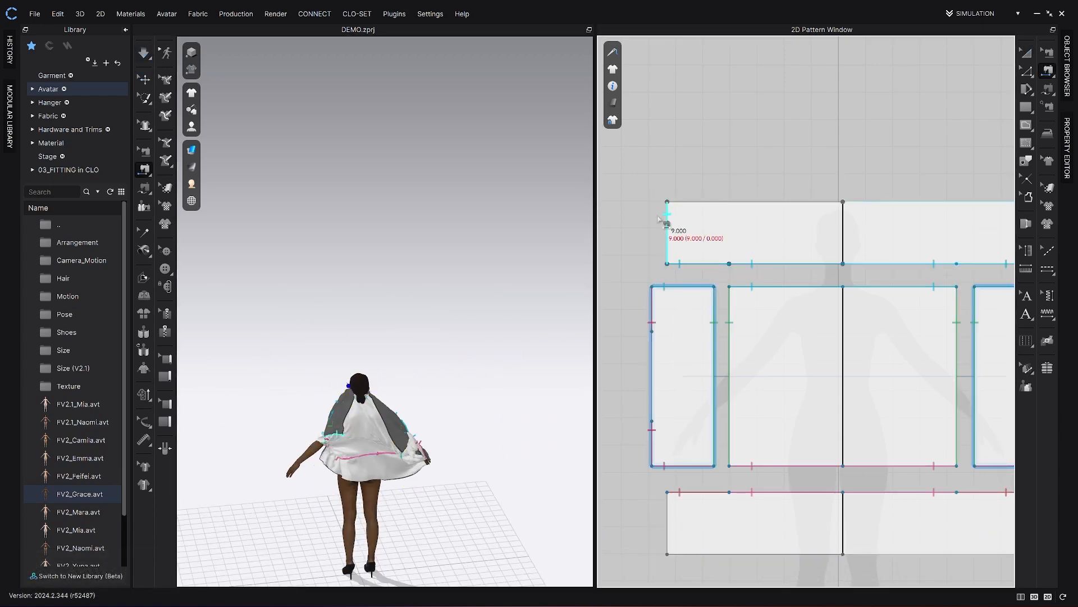
click(659, 218)
scroll(737, 227, down, 6)
key(space)
drag(340, 414, 282, 392)
right_drag(517, 532, 461, 441)
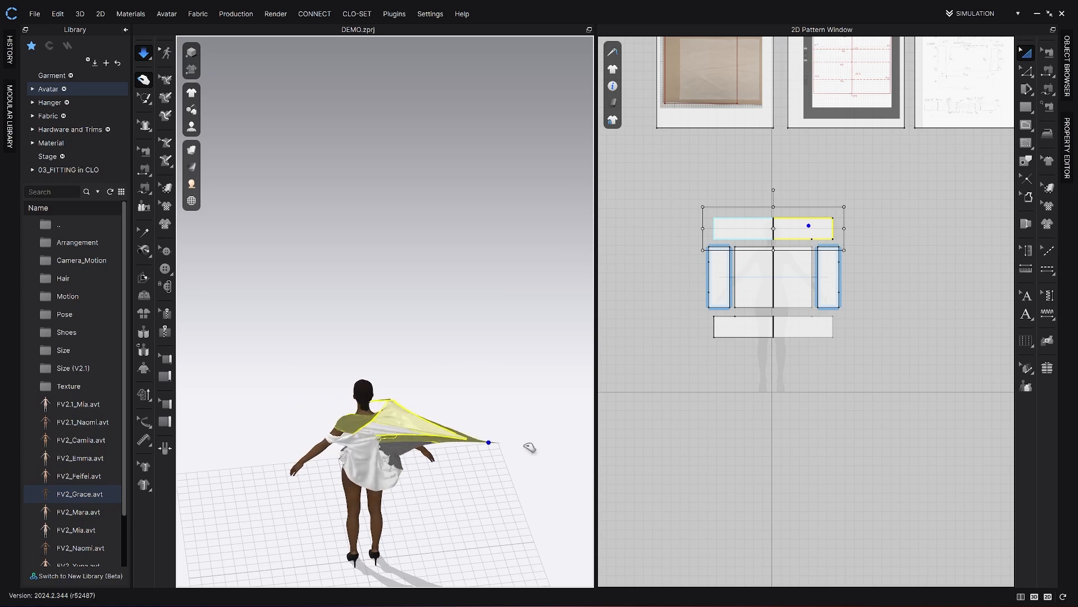
key(n)
right_drag(529, 448, 440, 450)
key(ctrl+z)
- Deactivate the upper and lower strips together with their sewing
key(q)
click(379, 379)
shift+click(400, 497)
right_click(399, 498)
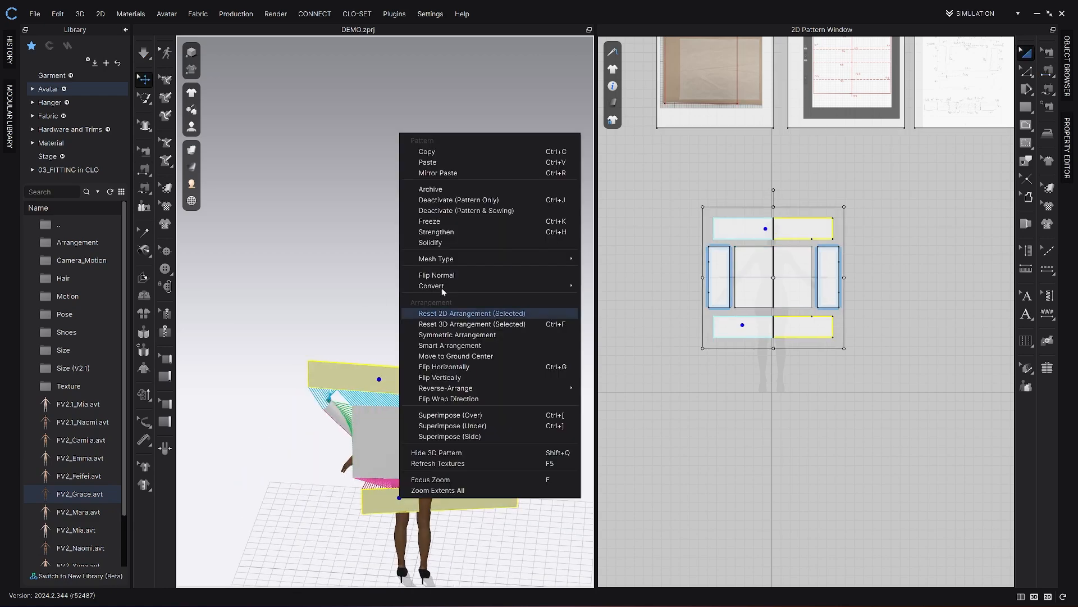
click(466, 210)
- Rotate the sleeves to lie horizontally in the 2D layout and arrange them around the avatar's arms
click(458, 450)
right_drag(465, 359, 364, 439)
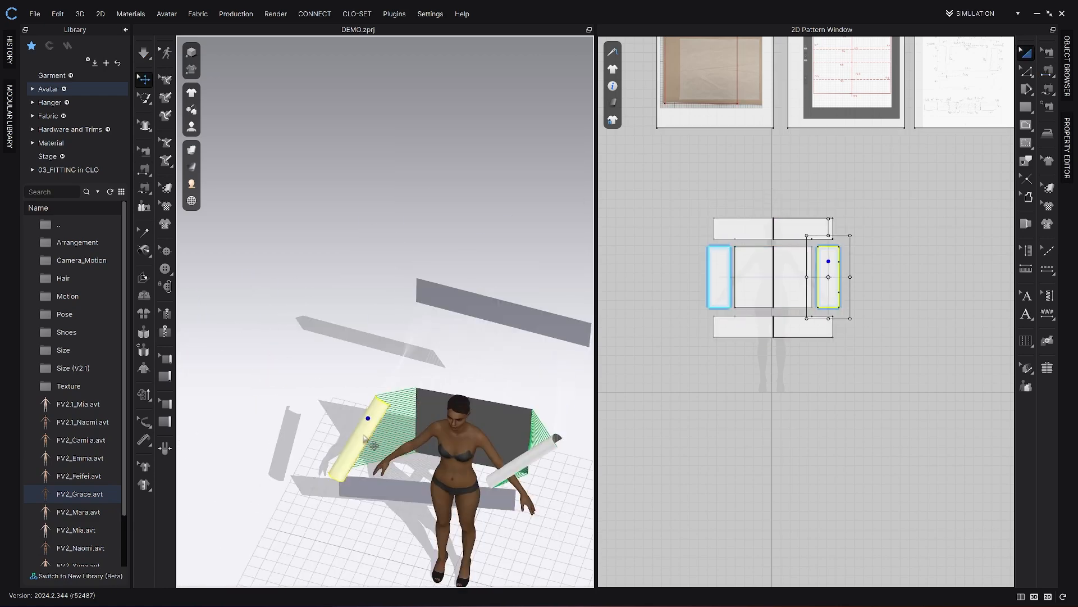
drag(828, 218, 878, 279)
click(689, 277)
key(shift+f)
click(362, 444)
- Simulate the body piece with its sleeves on the avatar and tack the body's upper center to the nape
right_drag(343, 477, 444, 432)
click(405, 430)
key(space)
click(445, 404)
key(space)
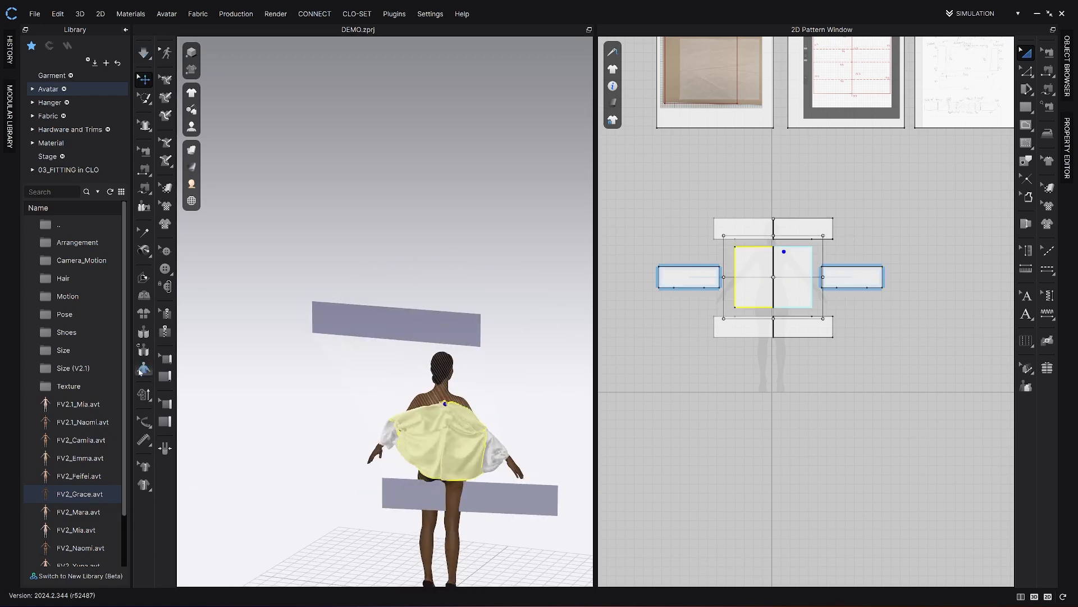
click(140, 371)
click(143, 251)
click(443, 407)
- Simulate again and pull the body and sleeve fabric forward around the avatar's shoulder and arm
key(space)
key(q)
right_drag(359, 427, 500, 424)
drag(399, 432, 427, 383)
right_drag(427, 427, 449, 436)
drag(397, 424, 369, 423)
right_drag(368, 422, 405, 430)
drag(413, 436, 429, 426)
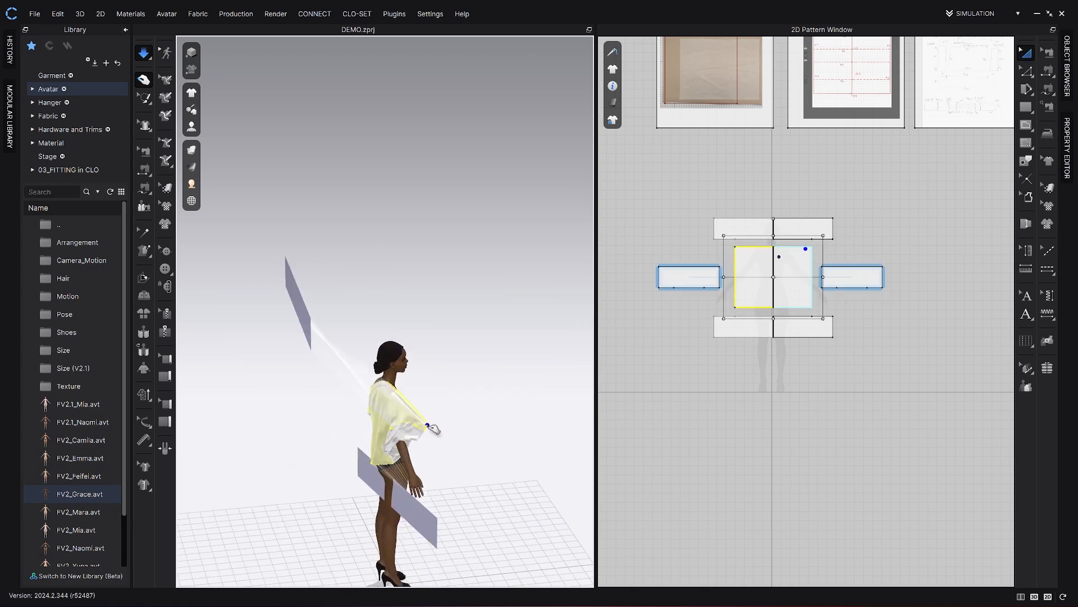
right_drag(438, 428, 481, 431)
drag(409, 449, 427, 489)
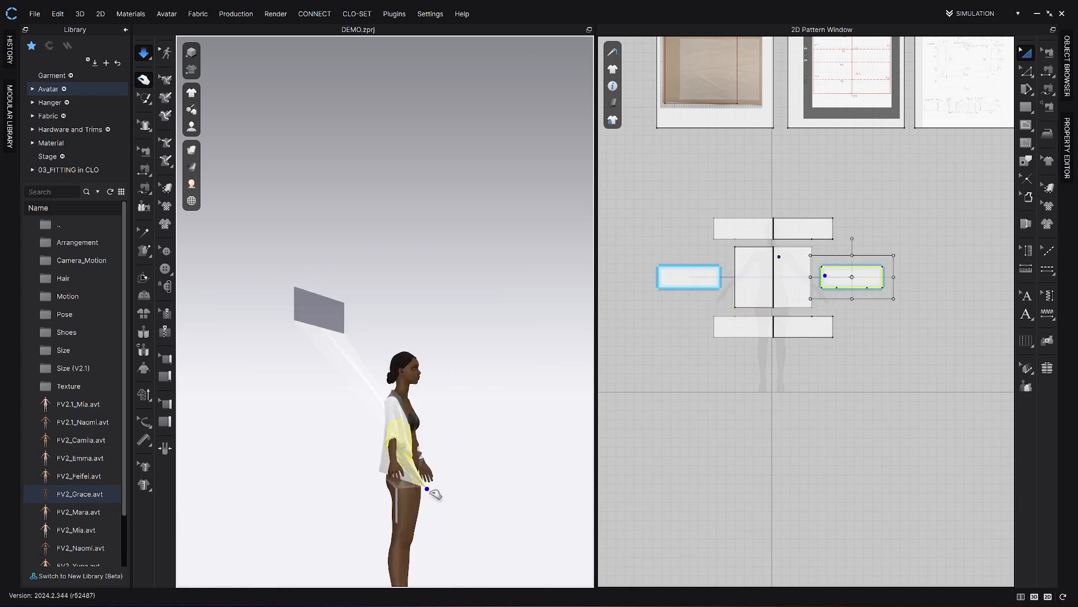
- Pull both sleeves into place around the avatar's arms from the front, sides and back
right_drag(443, 449, 401, 449)
drag(406, 446, 419, 453)
right_drag(419, 449, 371, 450)
drag(365, 443, 378, 450)
right_drag(360, 450, 410, 452)
drag(359, 455, 381, 469)
right_drag(460, 469, 359, 477)
drag(359, 461, 338, 488)
right_drag(338, 487, 426, 466)
drag(432, 432, 413, 450)
right_drag(472, 450, 405, 455)
drag(414, 457, 424, 466)
right_drag(415, 466, 483, 483)
drag(432, 494, 460, 500)
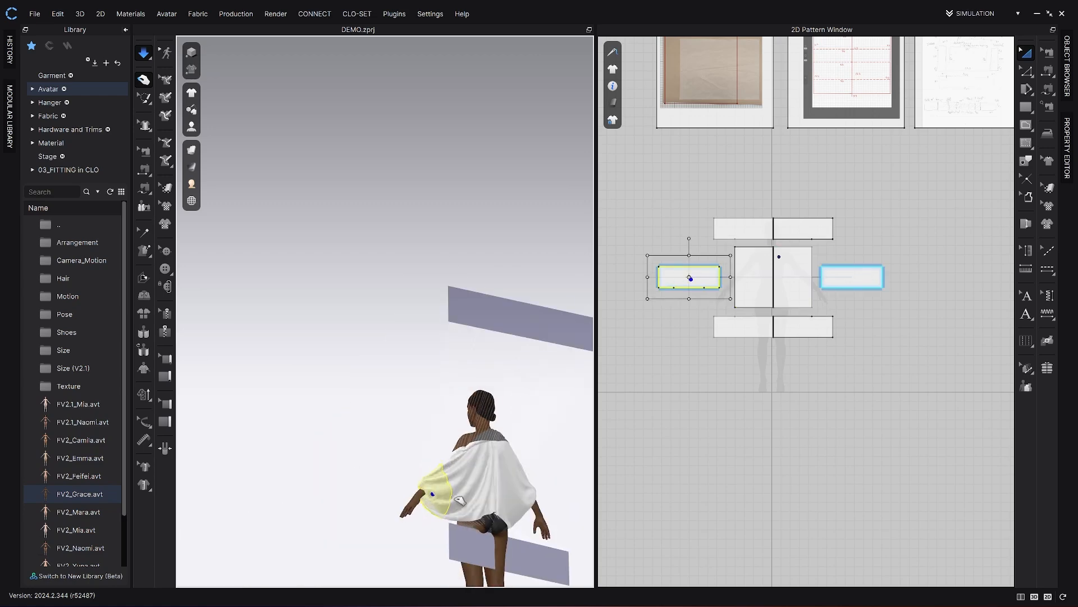
right_drag(461, 501, 462, 429)
- Shift the fabric upward at the avatar's neck, simulate again and pull it into shape on the back and arm
key(space)
click(472, 416)
drag(472, 415, 471, 349)
key(space)
mouse_move(503, 427)
mouse_down()
mouse_move(519, 372)
mouse_move(494, 418)
mouse_up()
right_drag(405, 450, 528, 449)
drag(532, 433, 534, 447)
key(space)
- Bring the lower strip back onto the body's hem and simulate the garment with it attached
middle_drag(533, 448, 450, 365)
click(418, 480)
right_drag(483, 427, 434, 421)
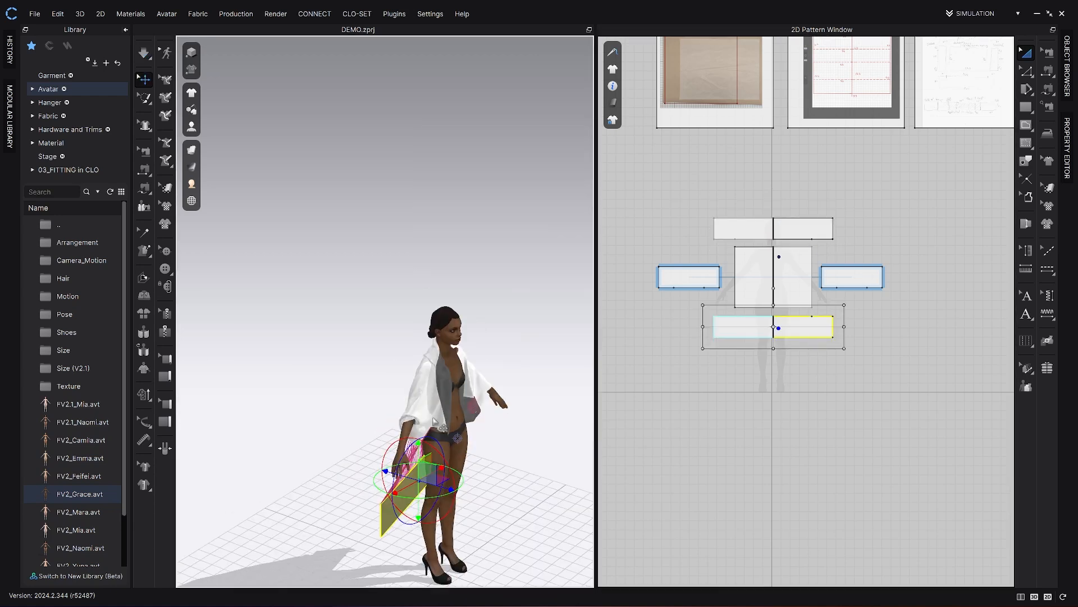
right_click(386, 511)
click(508, 442)
right_drag(508, 441, 449, 438)
key(space)
drag(482, 471, 496, 467)
right_drag(496, 467, 371, 449)
- Delete the body's tack at the nape and tack the upper strip's center to the avatar's neck instead
key(w)
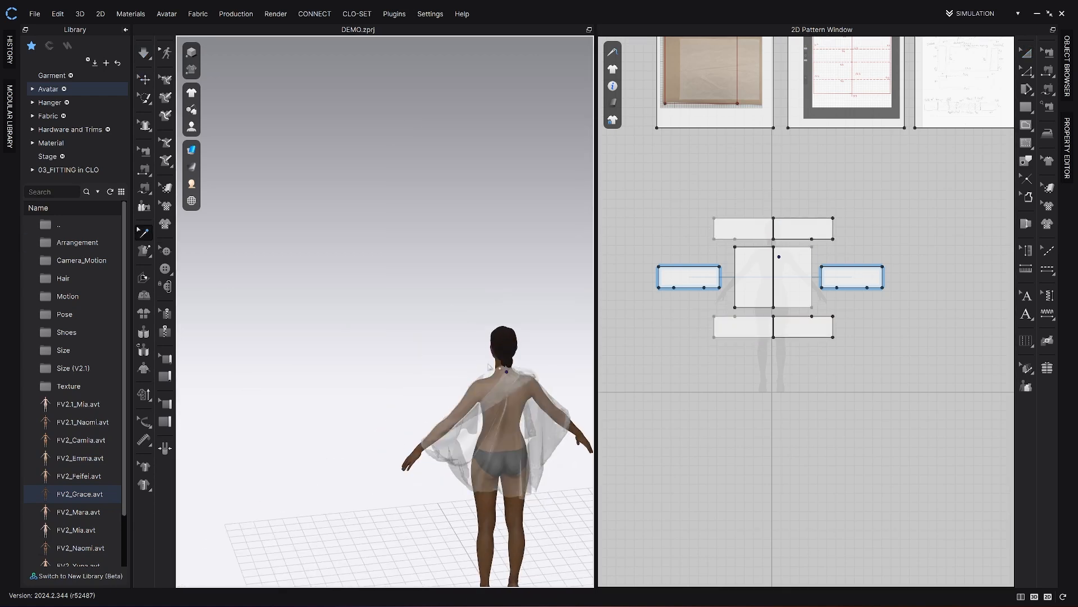
click(503, 369)
key(Delete)
key(space)
drag(530, 423, 549, 392)
click(144, 251)
click(537, 369)
- Simulate the garment and pull the upper strip and hem so they hang evenly around the avatar
key(space)
right_drag(510, 386, 458, 393)
drag(465, 438, 447, 435)
right_drag(447, 435, 448, 421)
middle_drag(514, 421, 452, 407)
right_drag(453, 406, 477, 442)
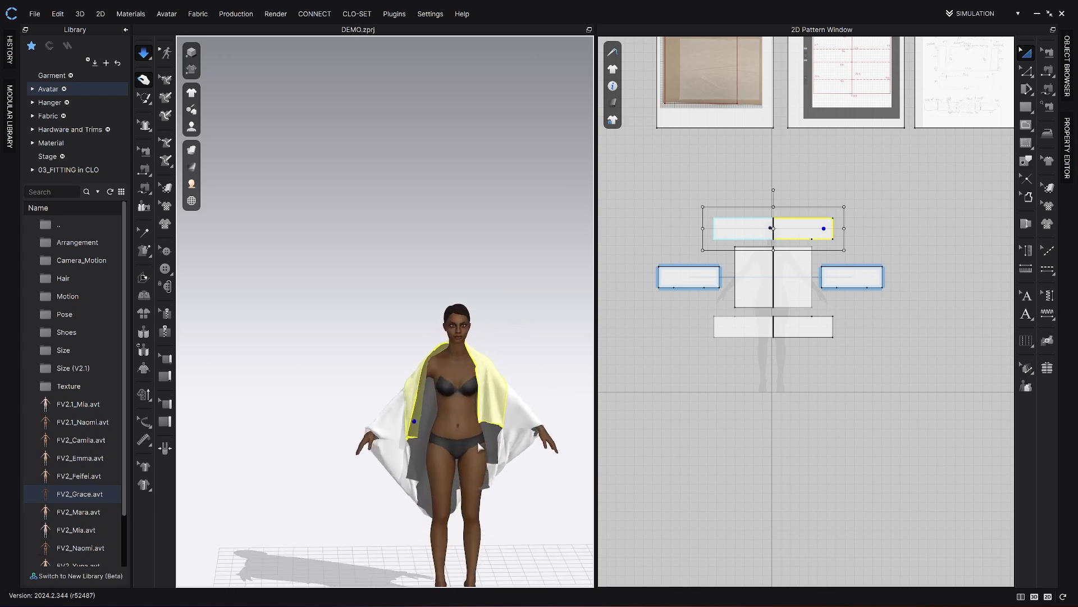
drag(494, 480, 530, 499)
right_drag(529, 499, 487, 493)
drag(497, 491, 538, 496)
right_drag(509, 481, 528, 471)
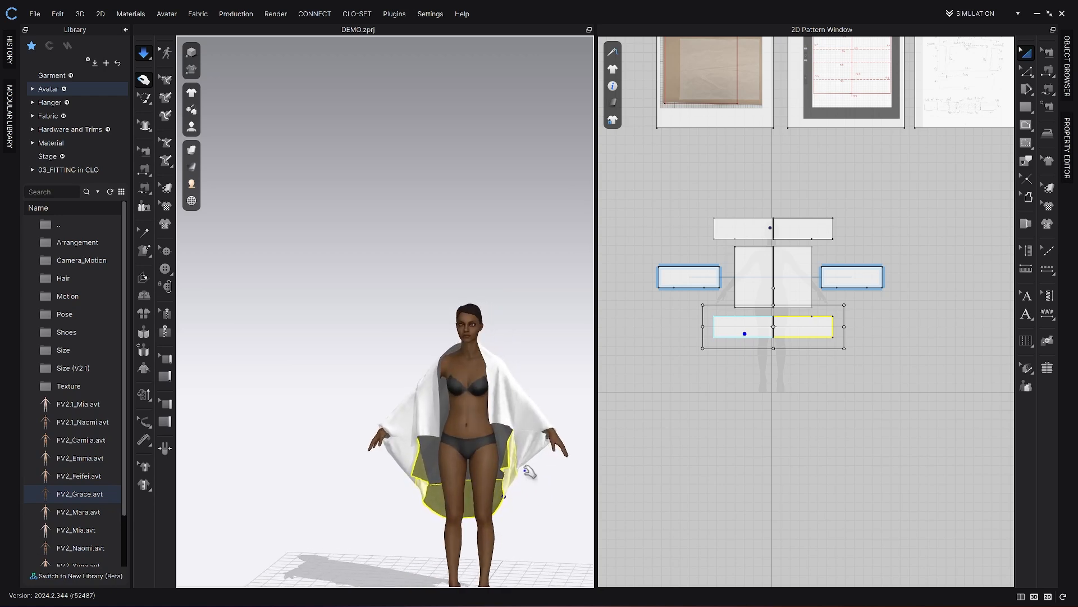
- Inspect the draped garment around the avatar and examine the collar measurements in the hand-drawn pattern sketch
middle_drag(369, 352, 310, 332)
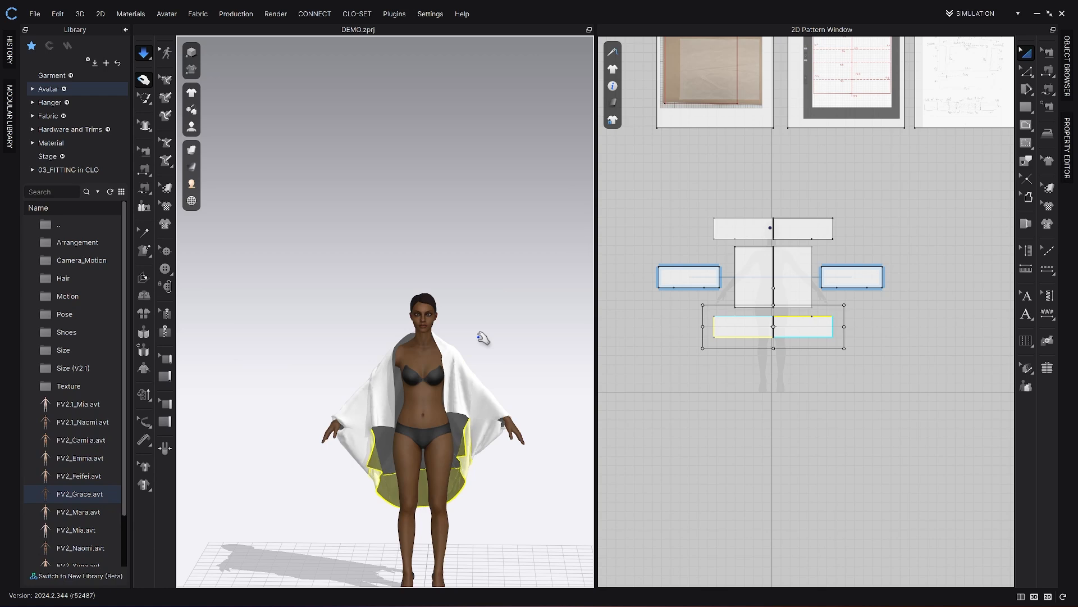
right_drag(433, 335, 417, 355)
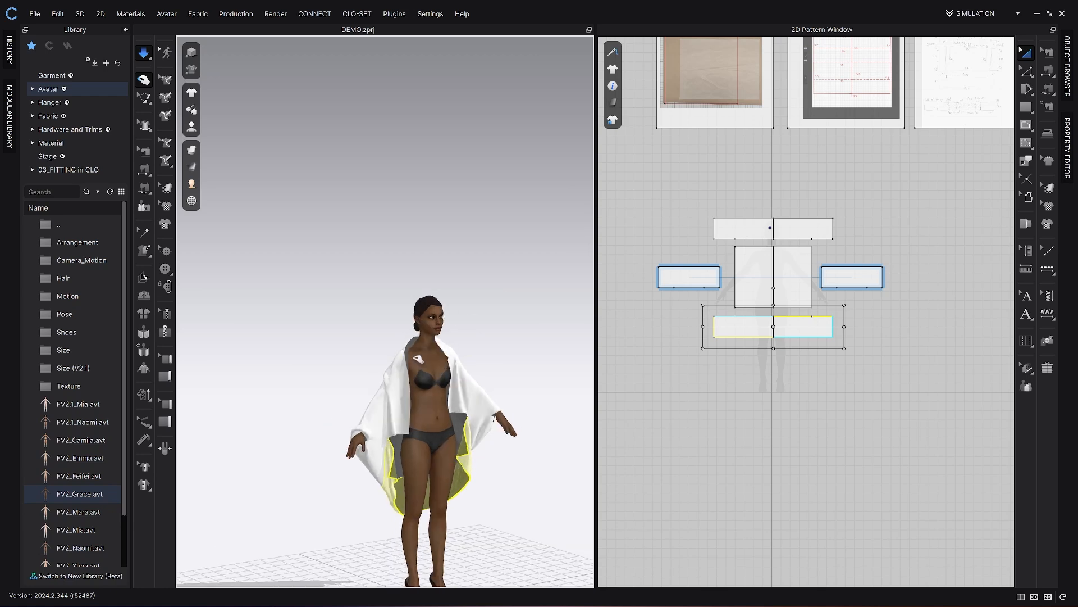
click(418, 359)
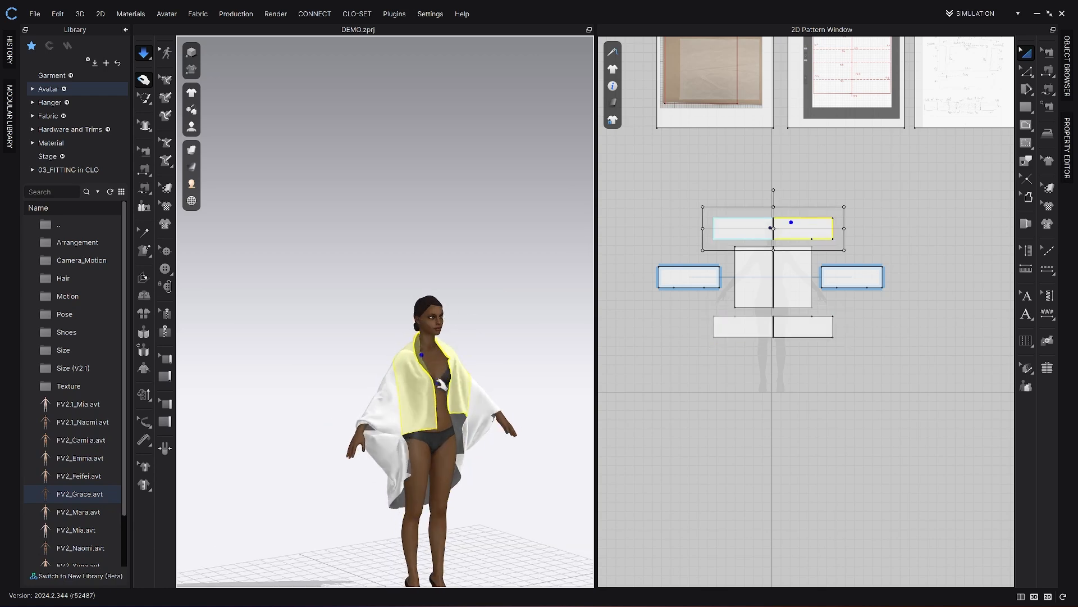
right_drag(442, 384, 416, 383)
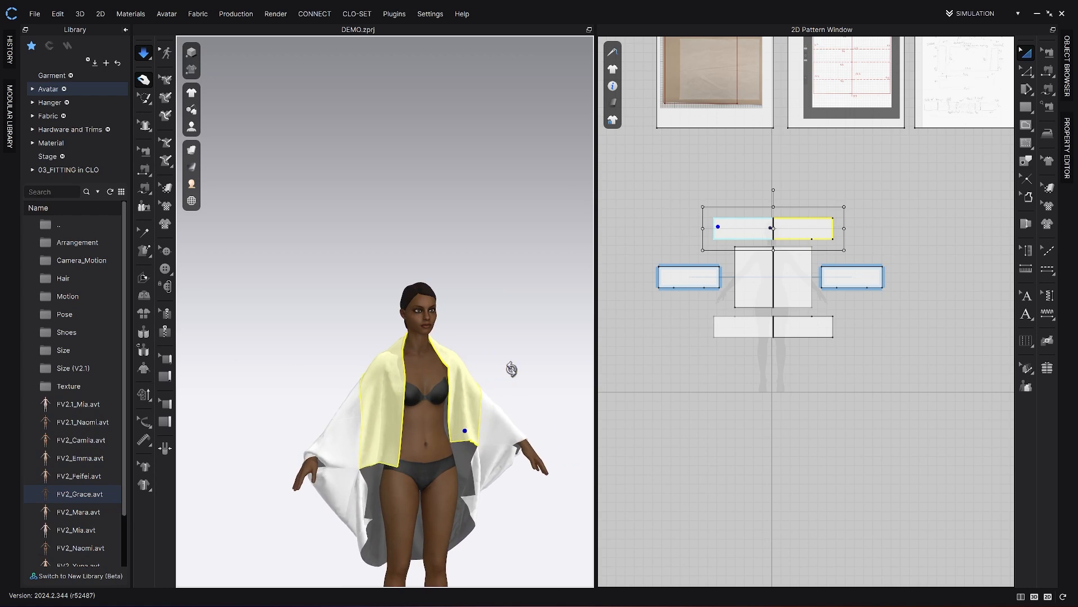
right_drag(511, 368, 405, 387)
click(144, 250)
scroll(759, 272, down, 5)
middle_drag(761, 280, 693, 379)
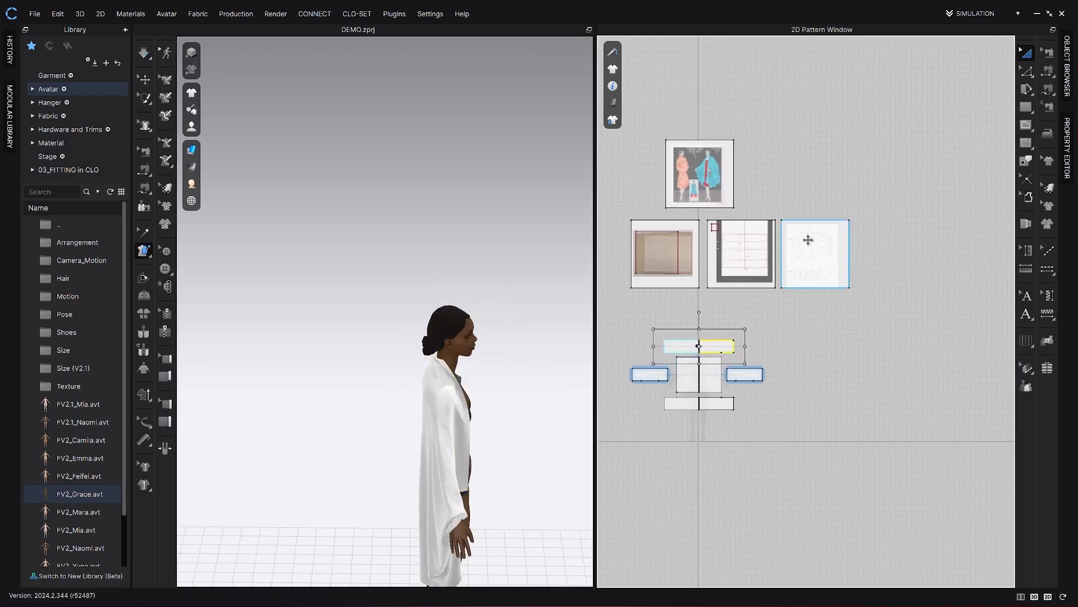
scroll(806, 238, up, 10)
scroll(762, 265, down, 3)
middle_drag(800, 251, 752, 272)
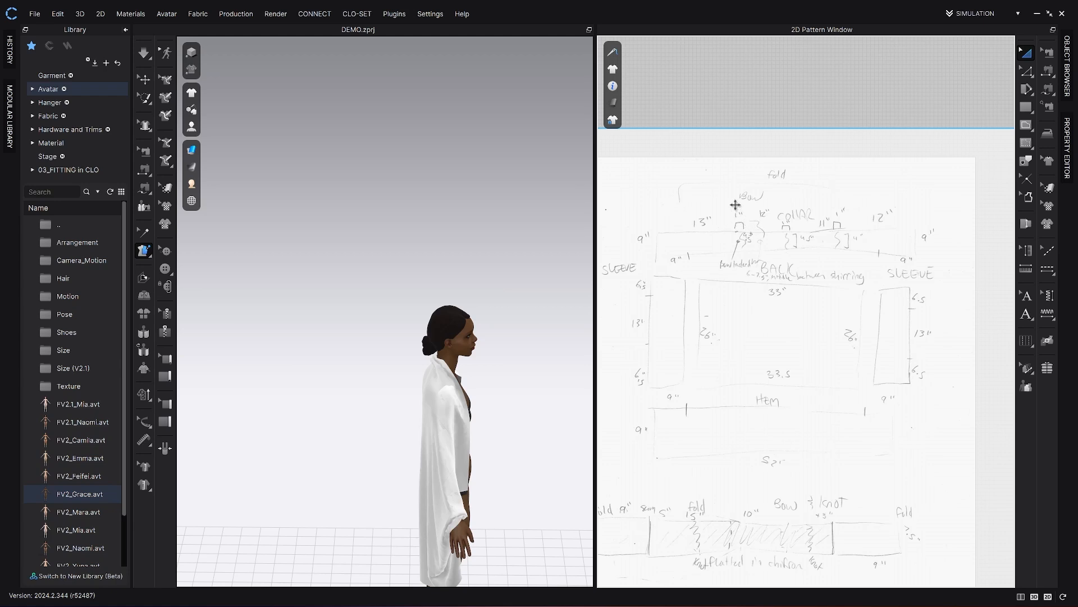
mouse_move(733, 313)
middle_down()
mouse_move(798, 290)
mouse_move(780, 329)
middle_up()
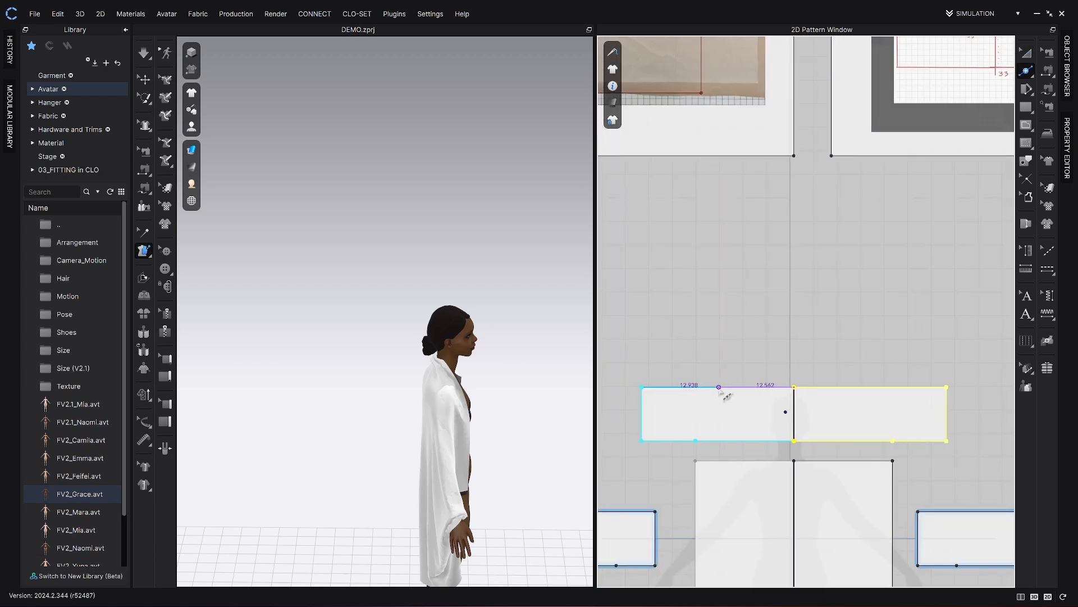
- Offset the upper strip's short end edge inward by 12.5 in as an internal line
click(643, 418)
right_click(643, 415)
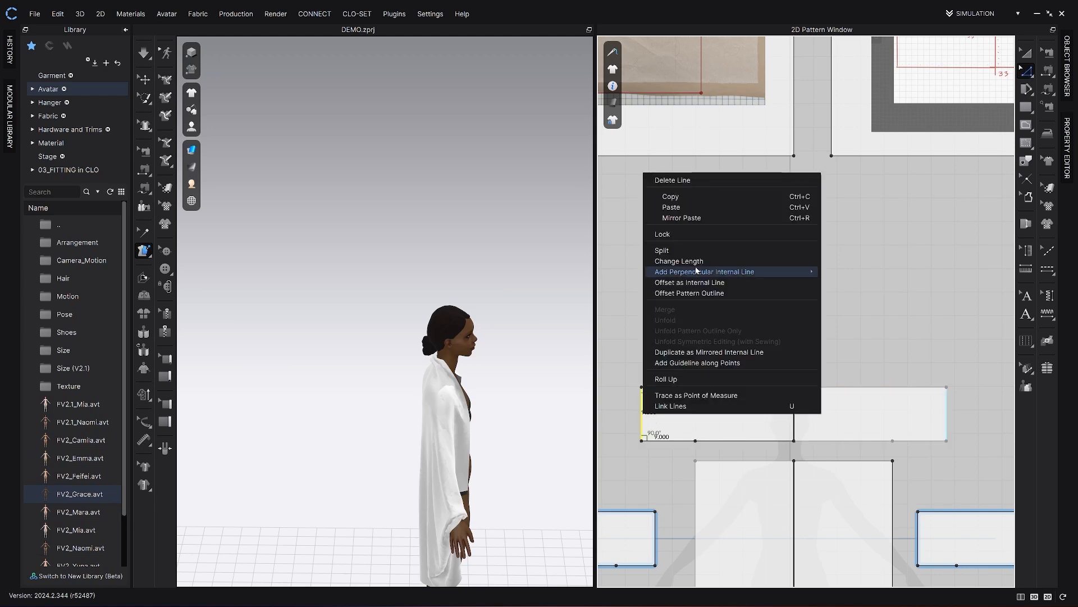
click(693, 283)
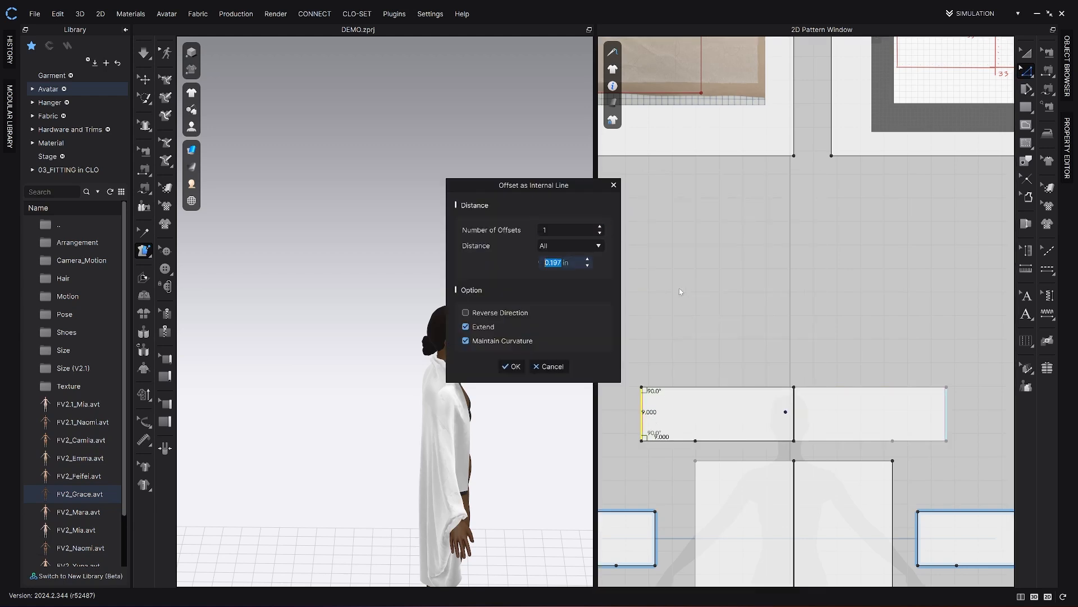
key(Return)
- Offset the upper strip's new internal line by 0.5 in on both sides, extended to the pattern outline
click(717, 410)
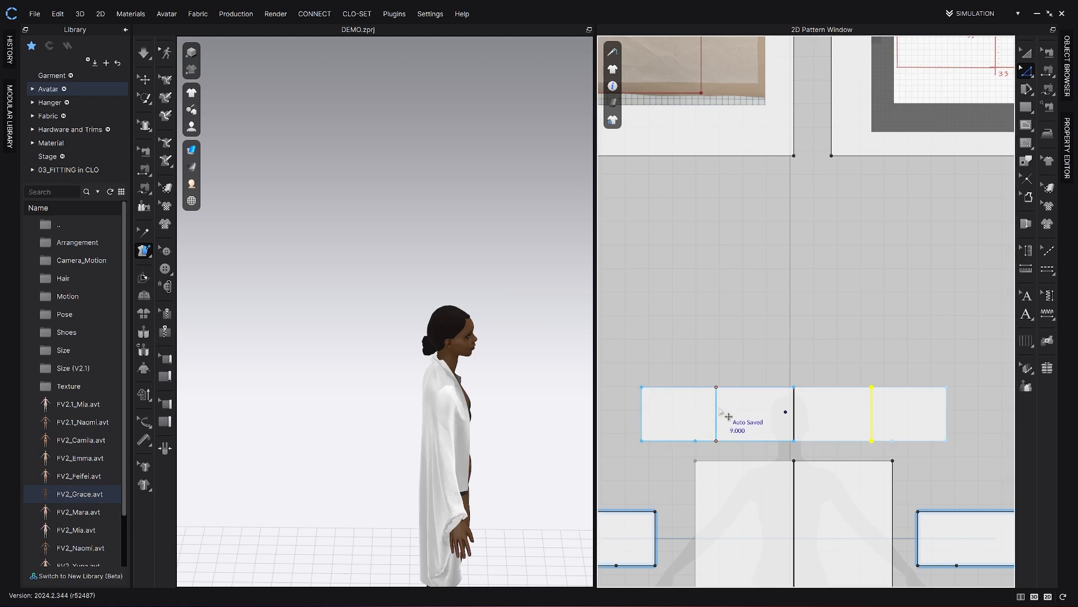
right_click(718, 410)
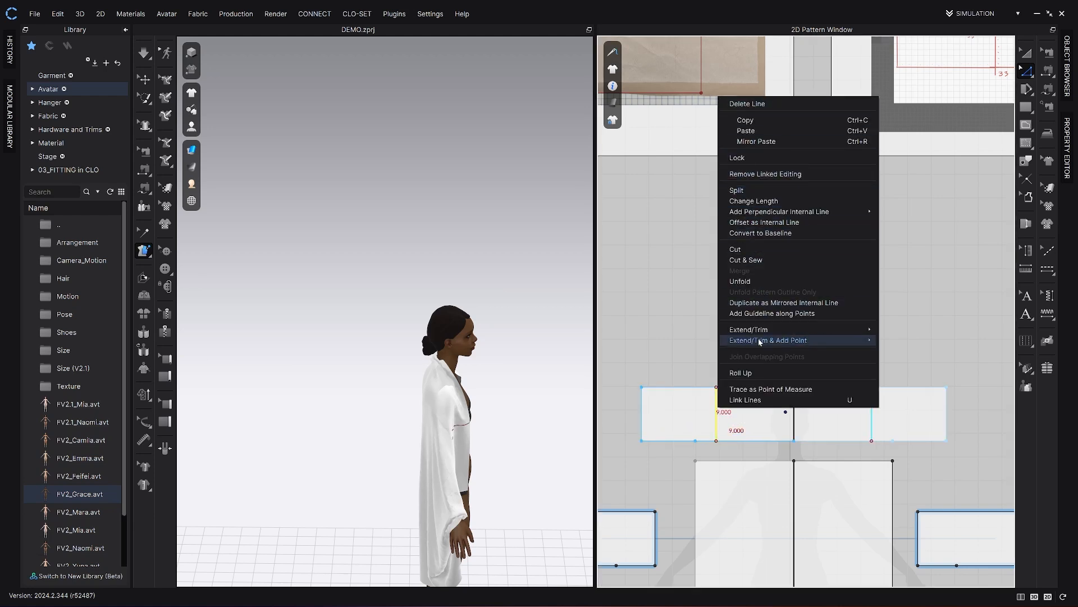
click(750, 222)
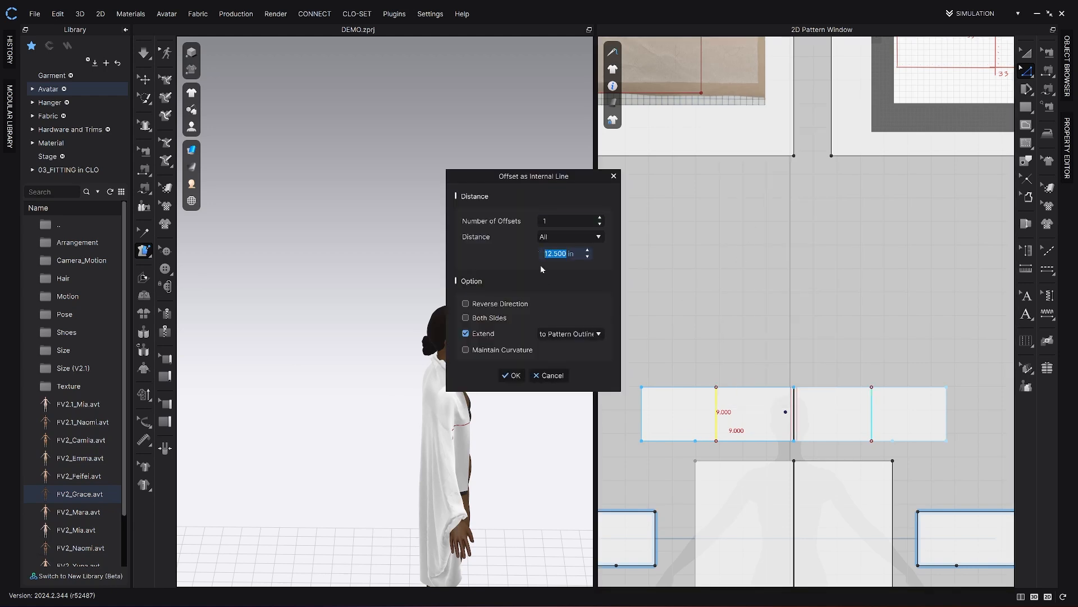
click(468, 317)
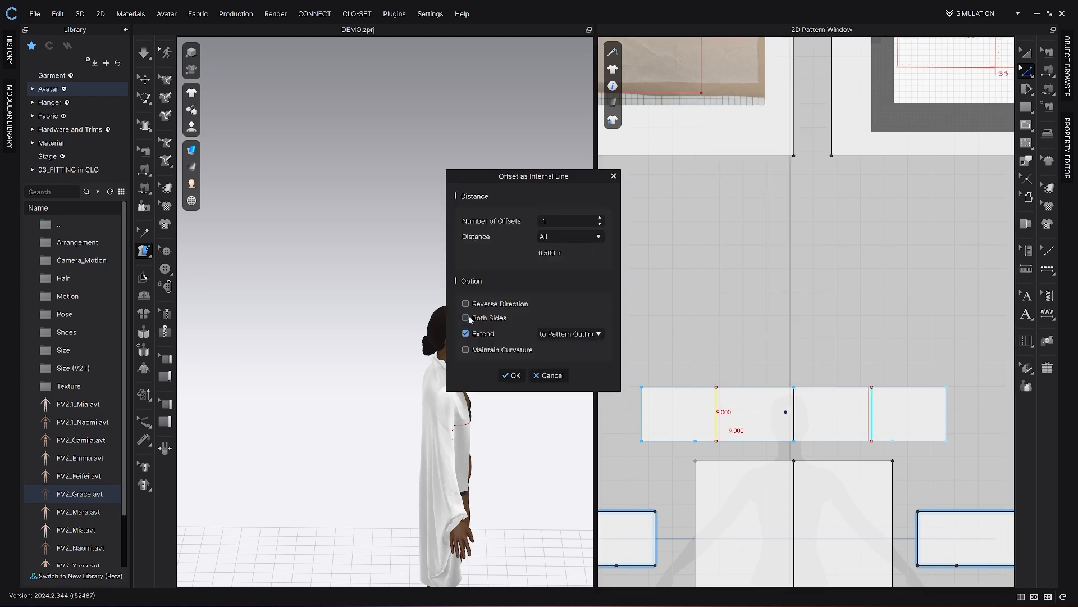
click(510, 375)
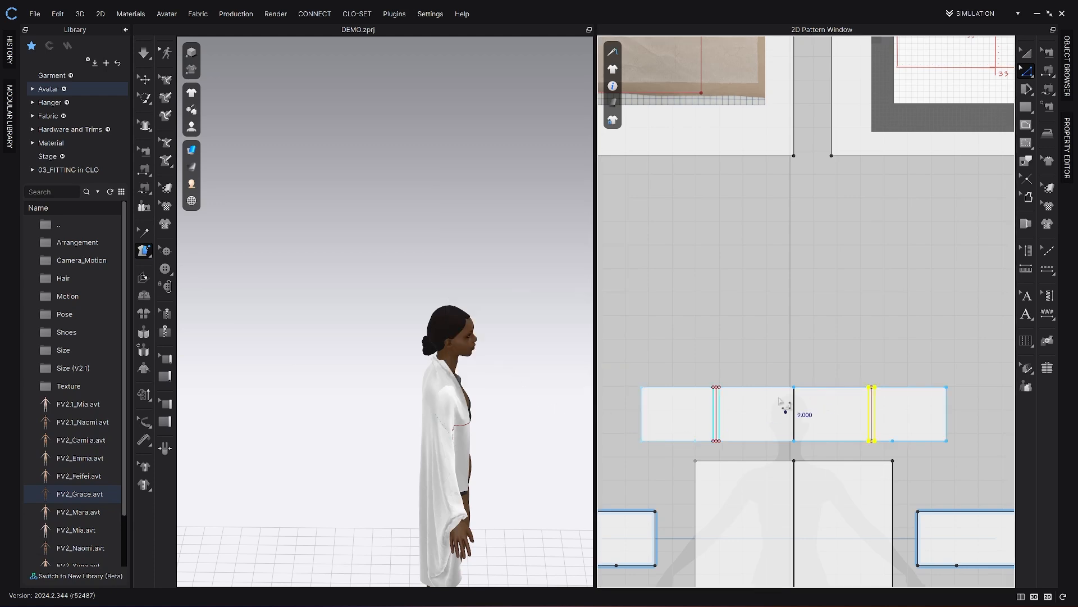
- Draw an internal line down the upper strip's center fold and offset it by 0.5 in on both sides
click(794, 410)
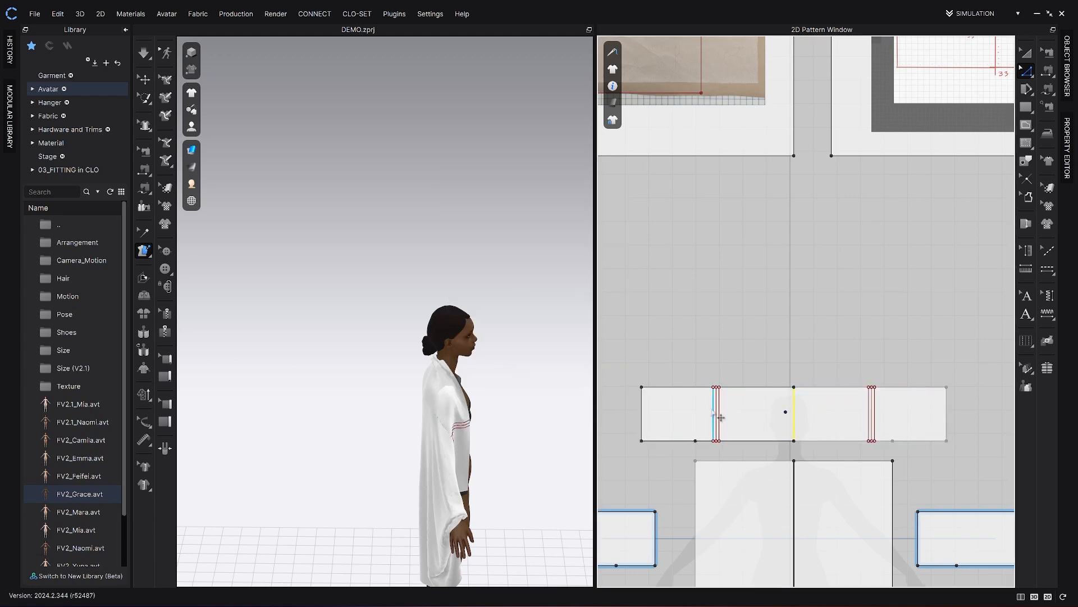
key(g)
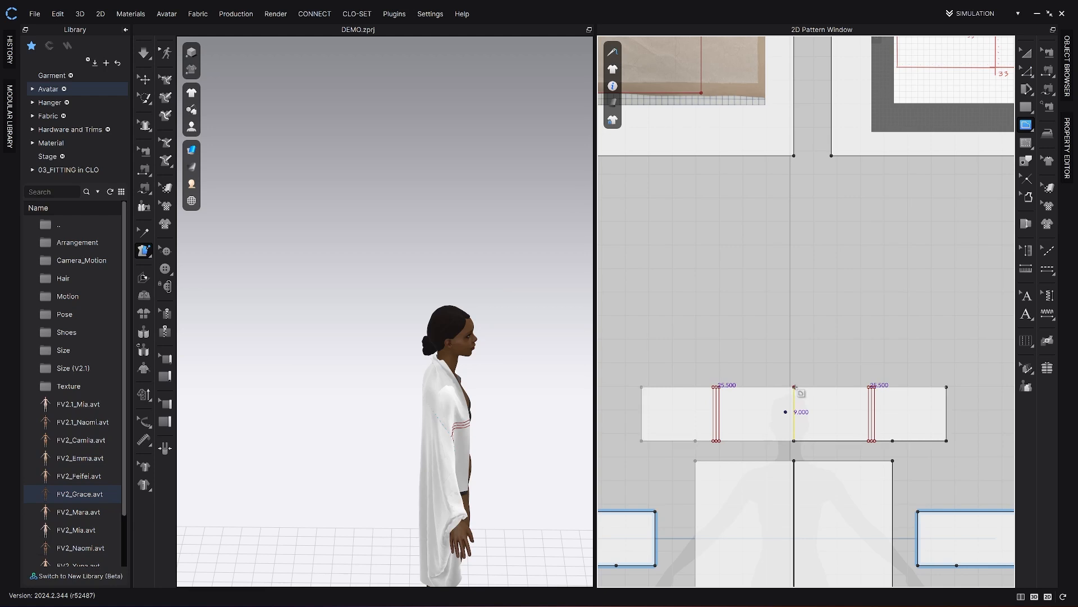
click(794, 387)
click(794, 441)
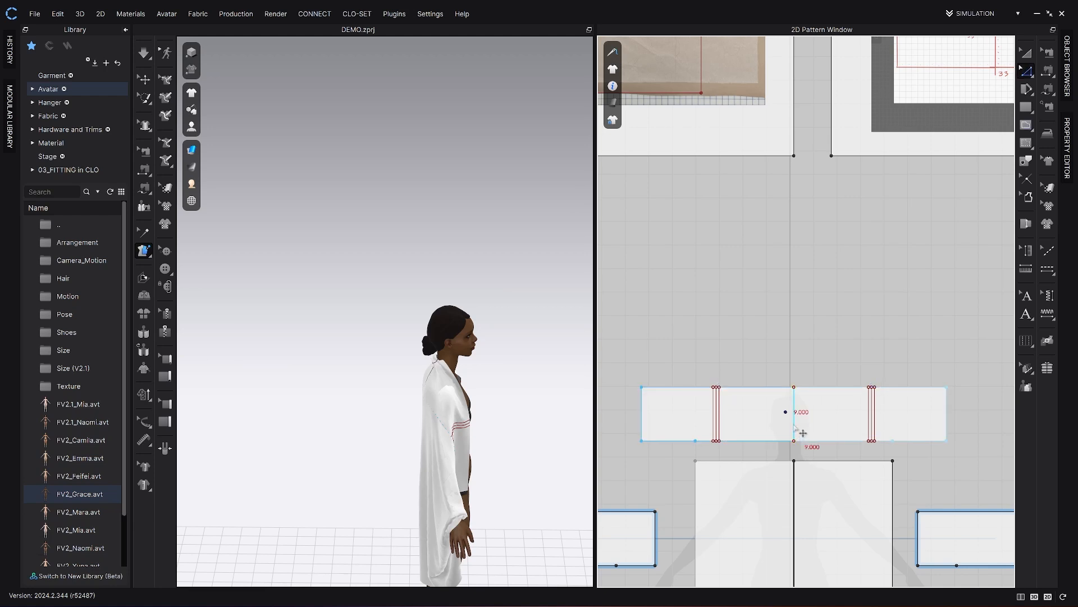
right_click(797, 430)
click(820, 238)
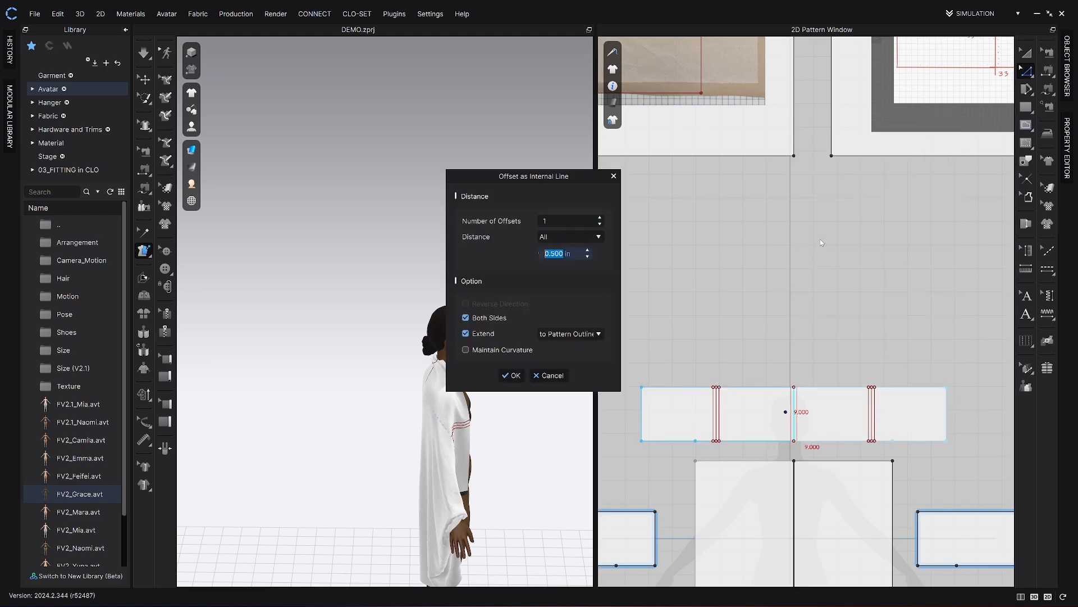
click(513, 375)
- Show the properties of the center internal line and examine the collar's line and shirring notes in the hand-drawn sketch
right_drag(483, 322, 421, 316)
click(1027, 53)
click(1072, 135)
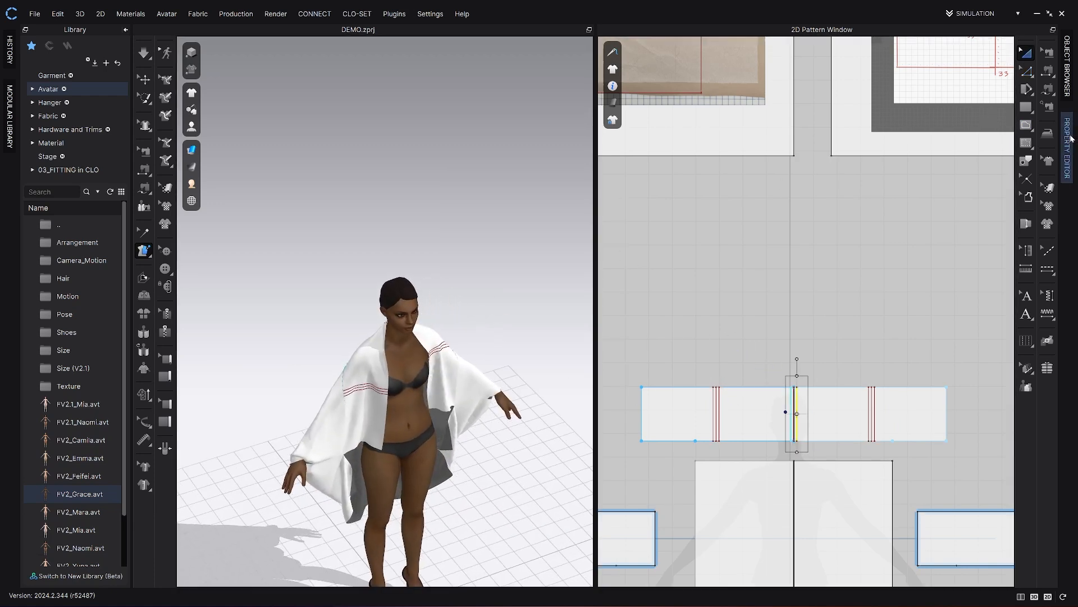
mouse_move(706, 125)
middle_down()
mouse_move(657, 236)
mouse_move(504, 456)
middle_up()
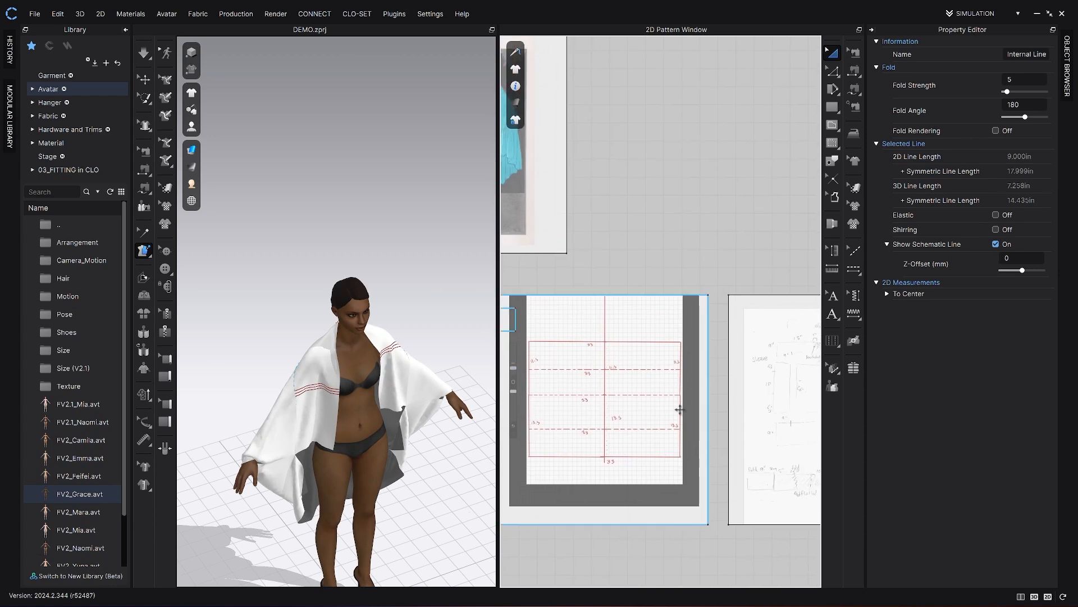
scroll(717, 380, up, 6)
middle_drag(591, 422, 535, 423)
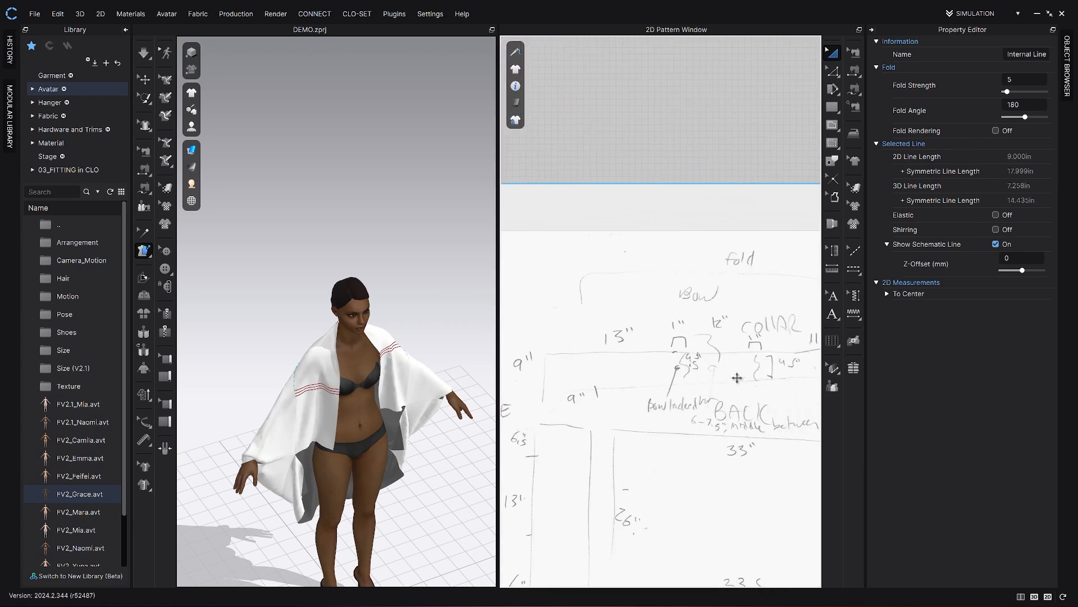
middle_drag(700, 361, 650, 368)
scroll(743, 366, down, 5)
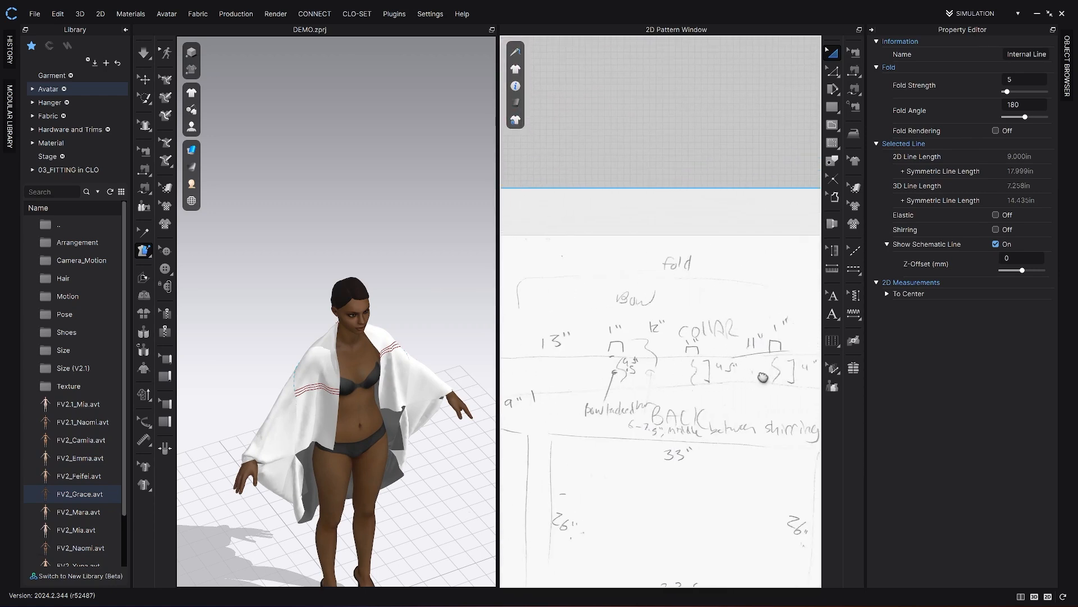
scroll(545, 523, down, 5)
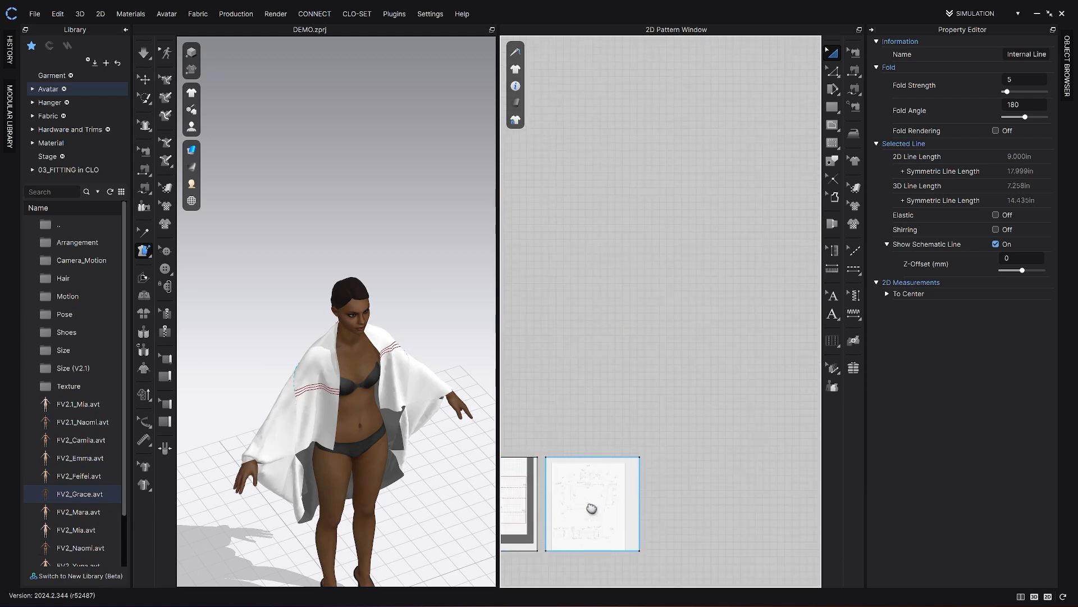
- Select the three closely spaced internal lines on the upper strip between its short end and the center fold
middle_drag(592, 508, 762, 376)
scroll(609, 528, up, 5)
middle_drag(612, 528, 719, 500)
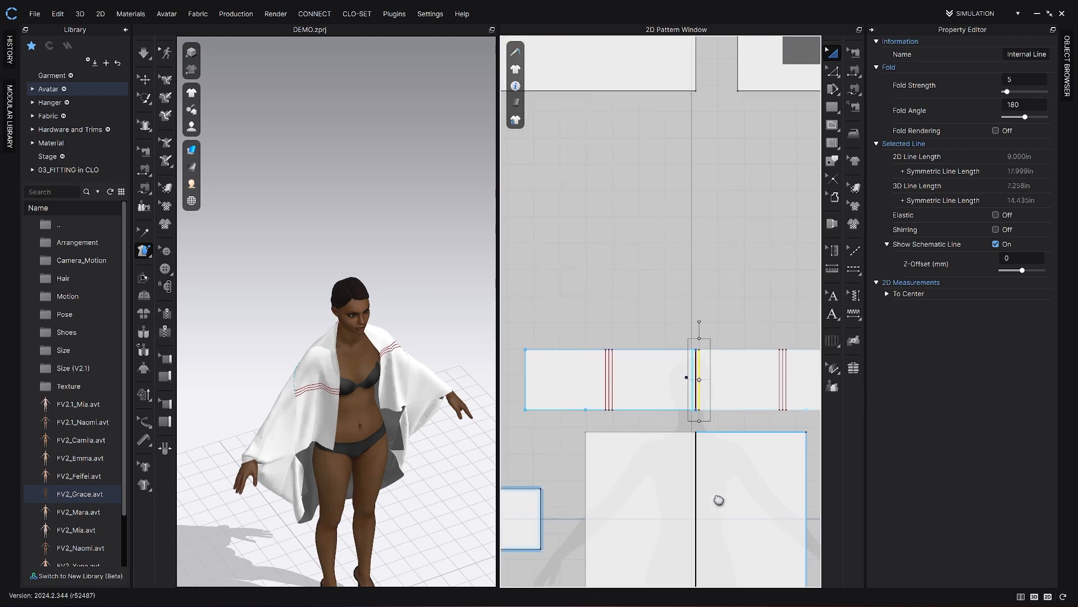
key(z)
click(613, 382)
click(606, 380)
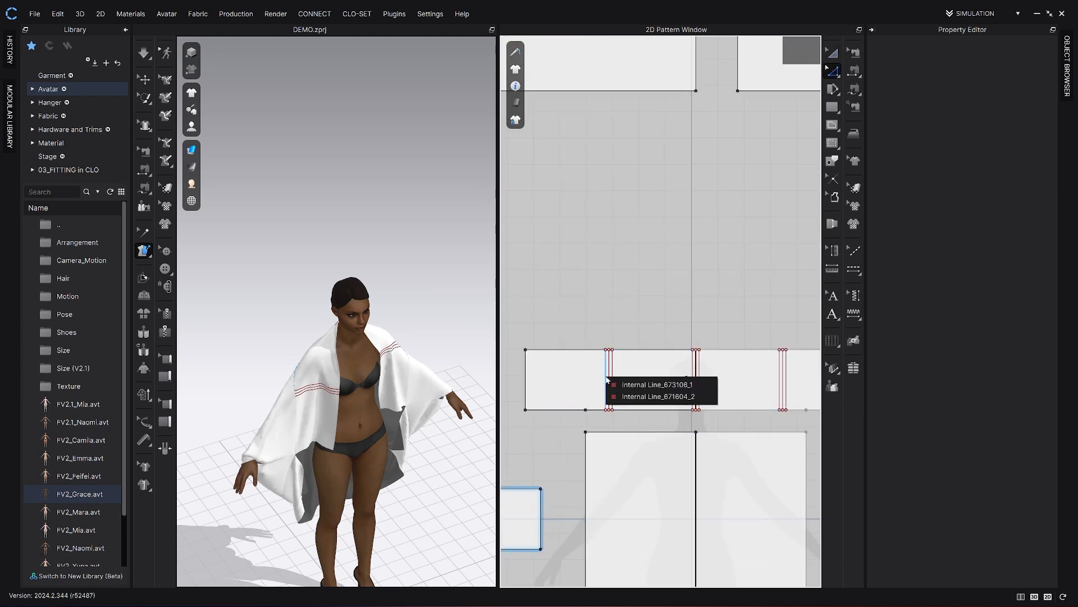
click(620, 386)
scroll(610, 381, up, 7)
shift+click(610, 382)
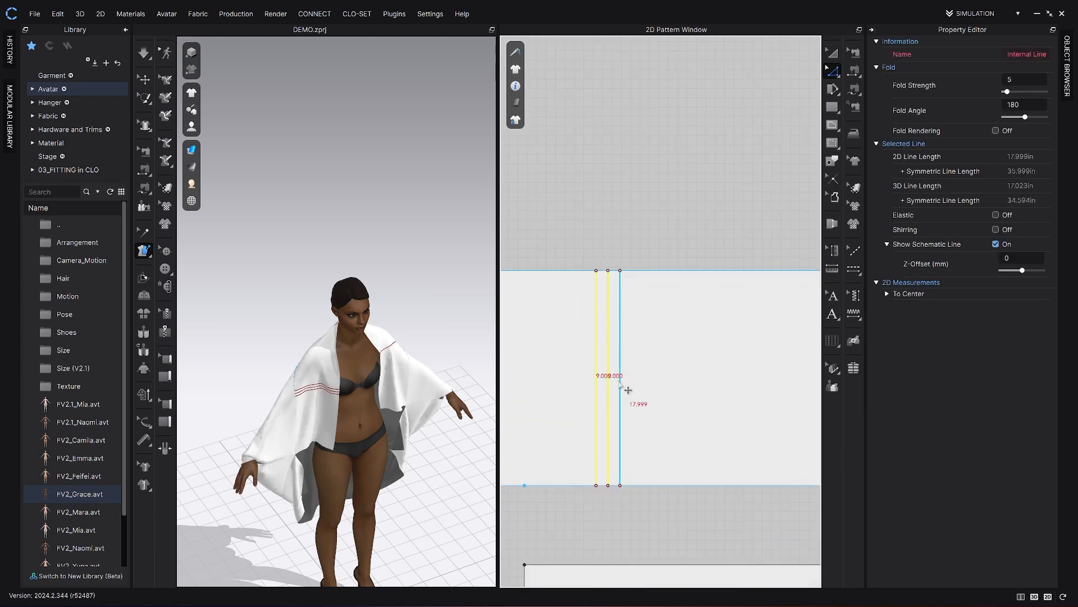
shift+click(621, 382)
- Add the strip's three center internal lines to the selection and turn on Elastic with strength 100 for all six
scroll(668, 401, down, 3)
scroll(672, 407, right, 3)
scroll(674, 396, up, 5)
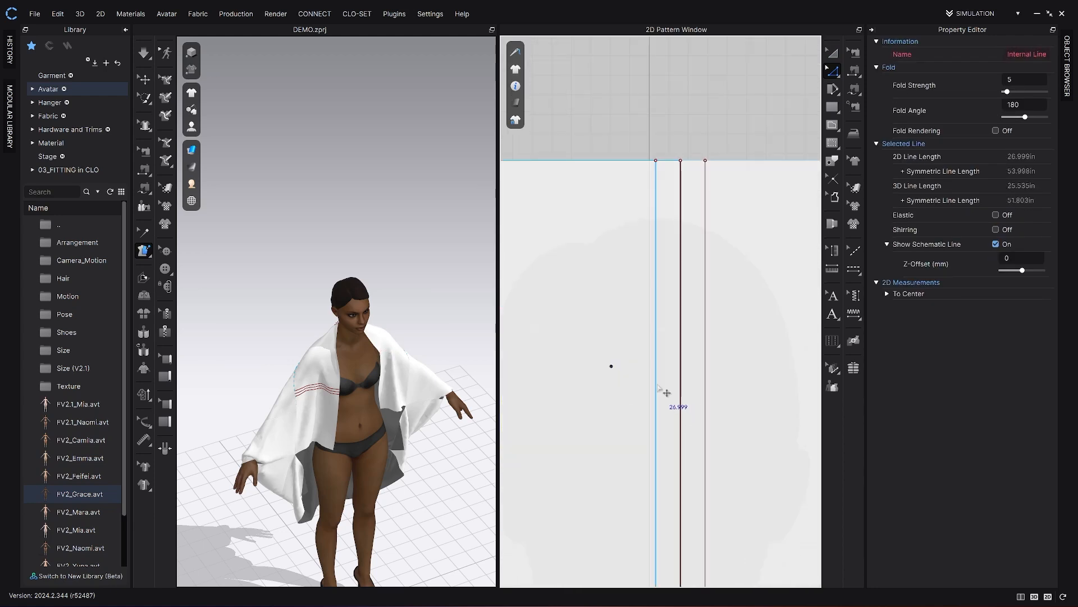
click(681, 386)
click(708, 394)
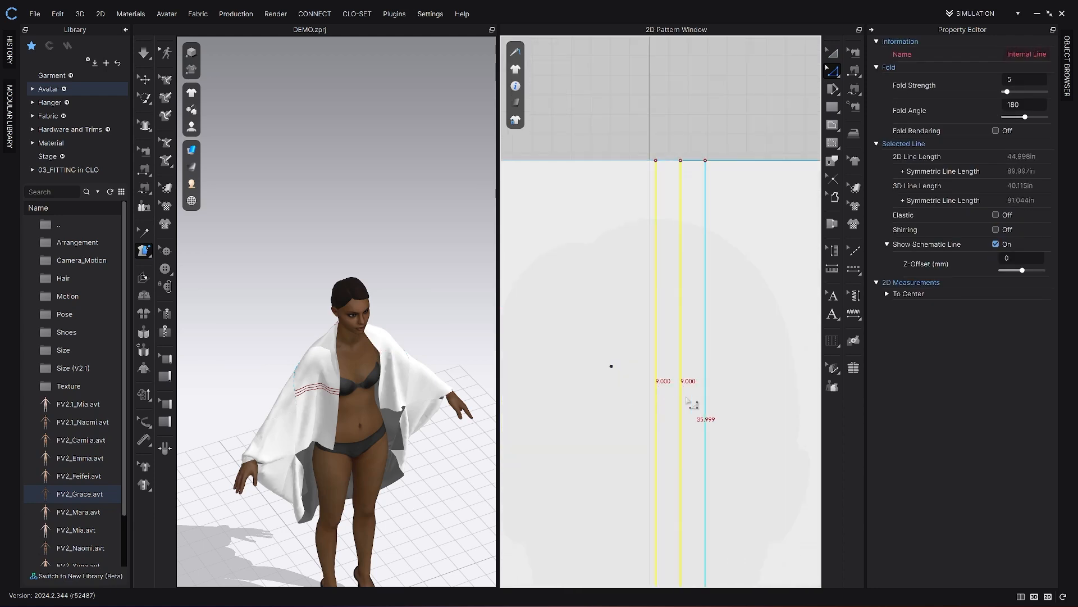
scroll(697, 404, down, 4)
scroll(785, 410, down, 3)
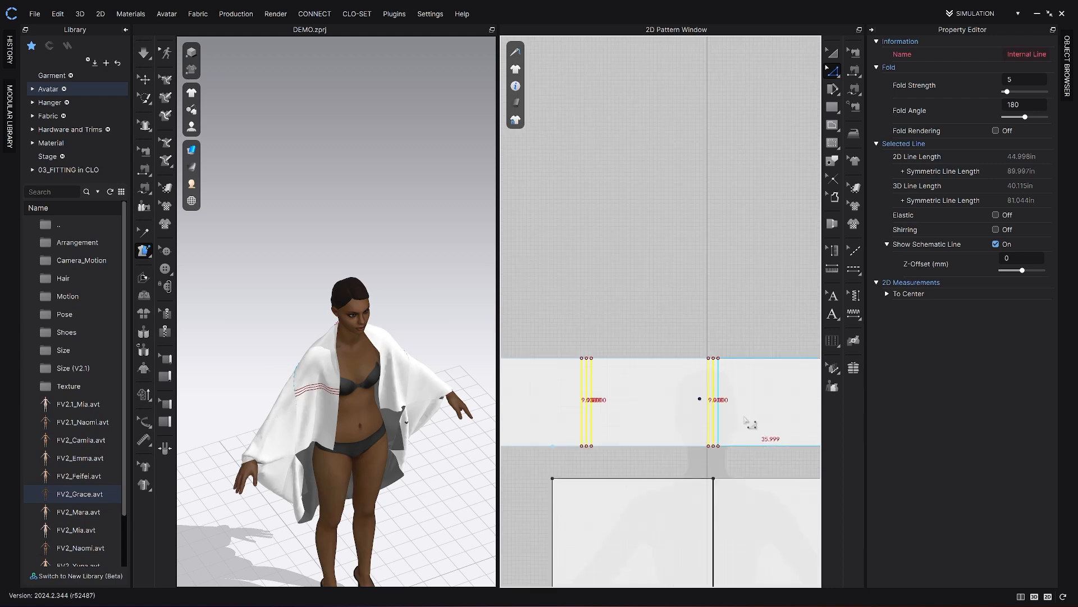
click(996, 215)
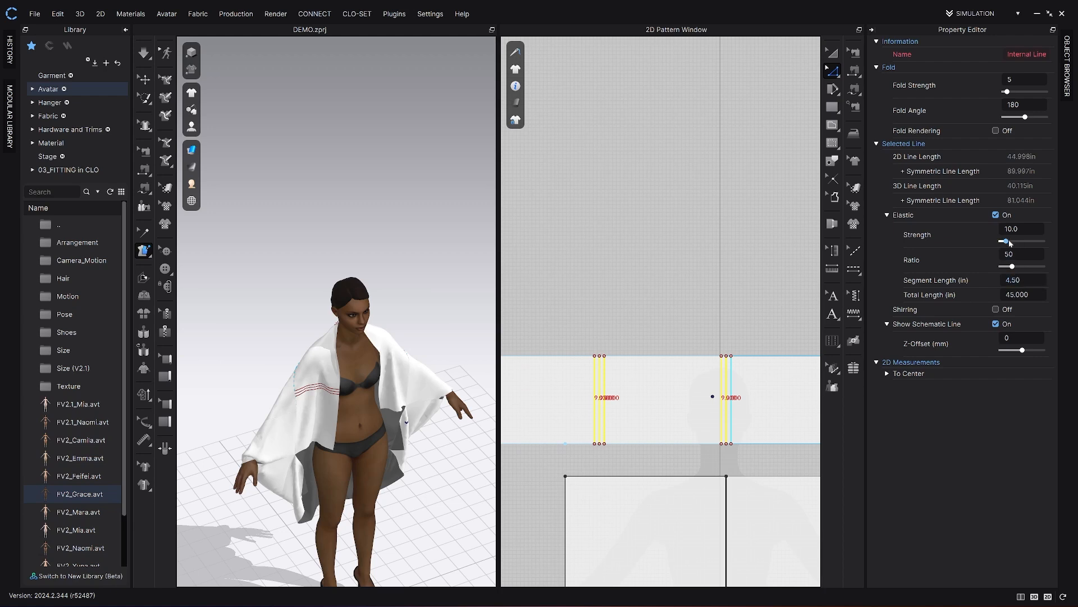
- Simulate the coat with the elastic lines and pull its body and collar pieces to settle the drape on the avatar
key(space)
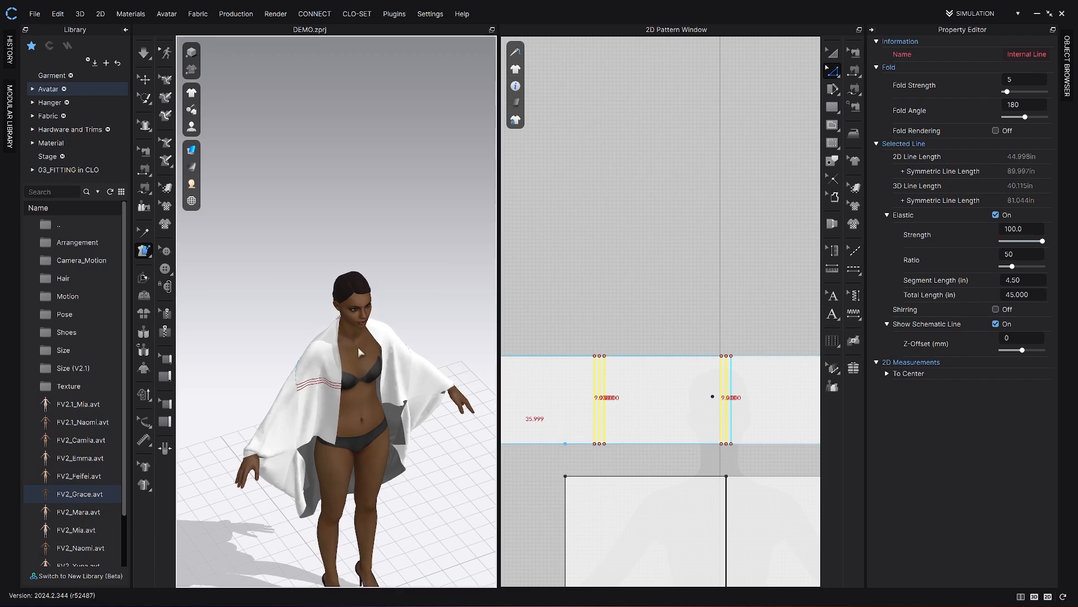
right_drag(366, 347, 462, 366)
click(421, 326)
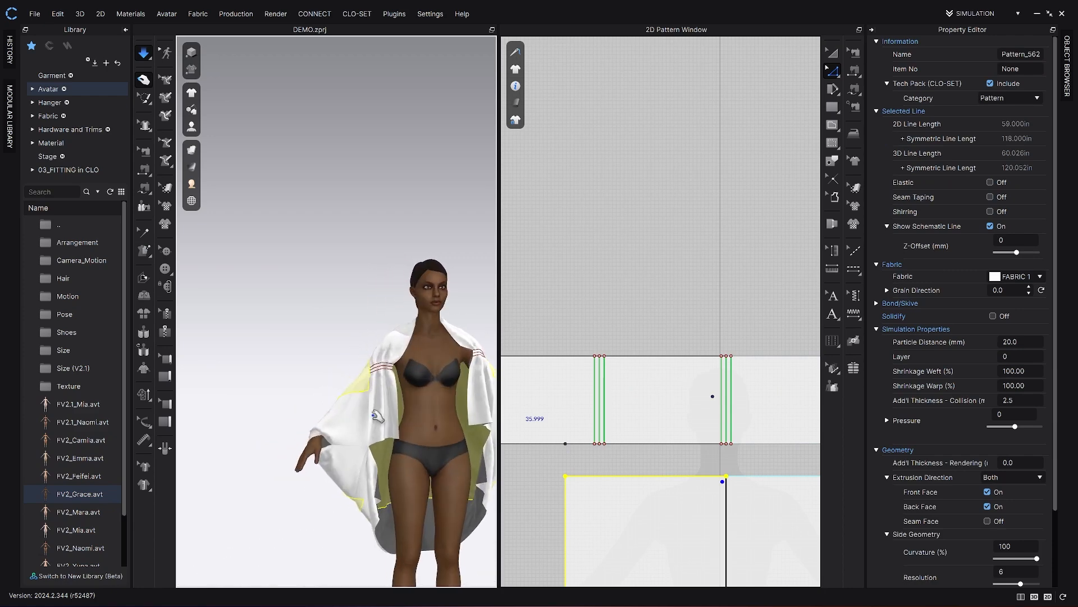
right_drag(373, 391, 332, 426)
click(341, 429)
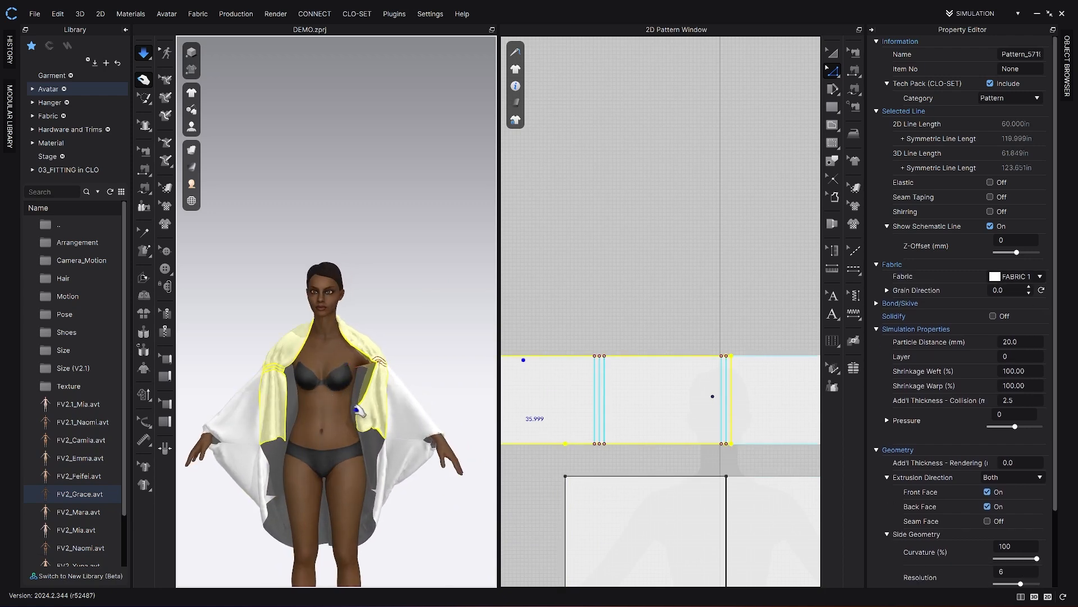
scroll(366, 407, down, 3)
mouse_move(368, 409)
right_down()
mouse_move(388, 407)
mouse_move(351, 404)
right_up()
scroll(363, 414, down, 3)
scroll(363, 414, up, 1)
scroll(364, 414, up, 3)
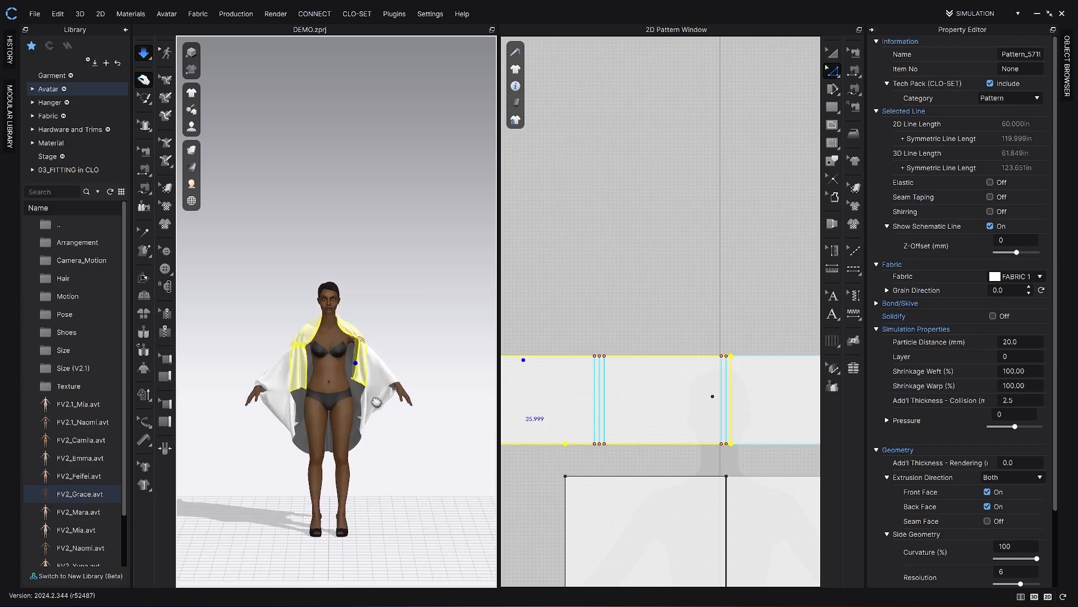
middle_drag(364, 414, 375, 403)
key(w)
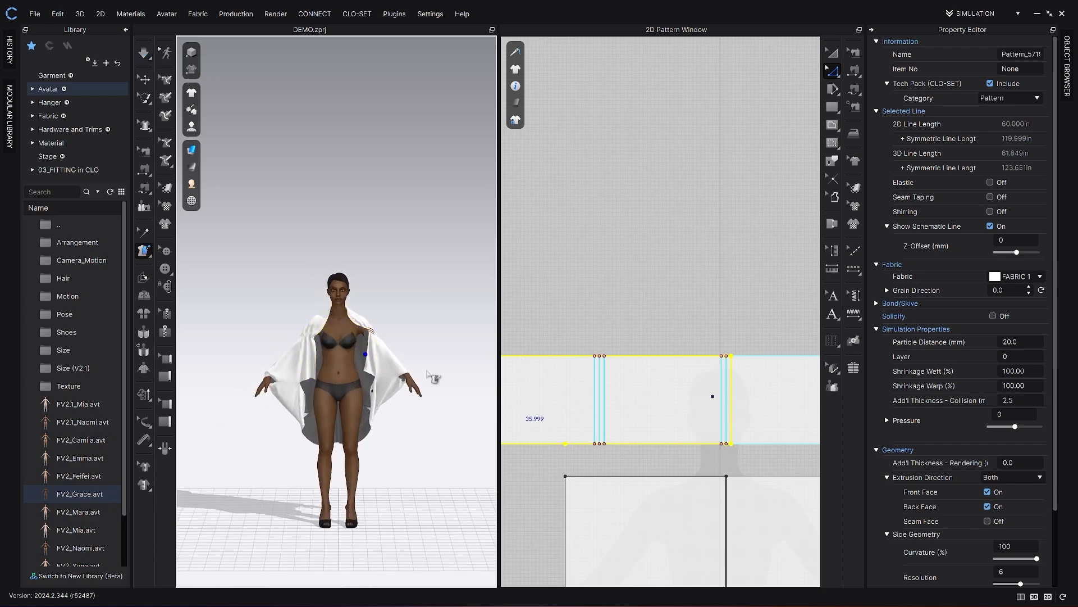
- Compare the coat's drape on the avatar with the reference fashion illustration, examining it from several angles
scroll(627, 242, down, 5)
middle_drag(626, 243, 597, 415)
scroll(593, 406, down, 3)
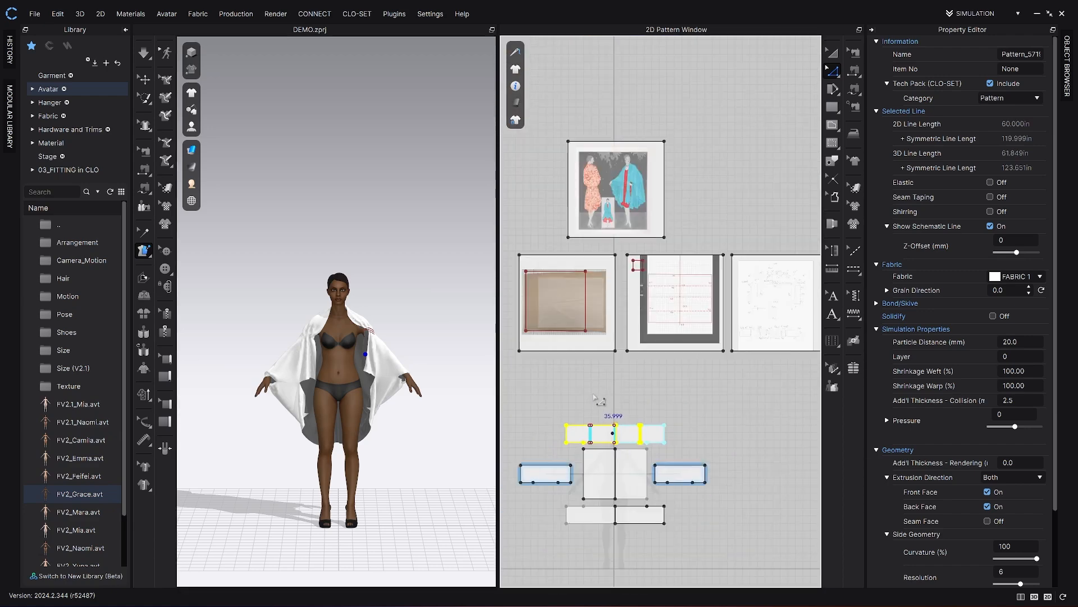
middle_drag(613, 301, 640, 362)
scroll(637, 283, up, 7)
middle_drag(641, 287, 633, 317)
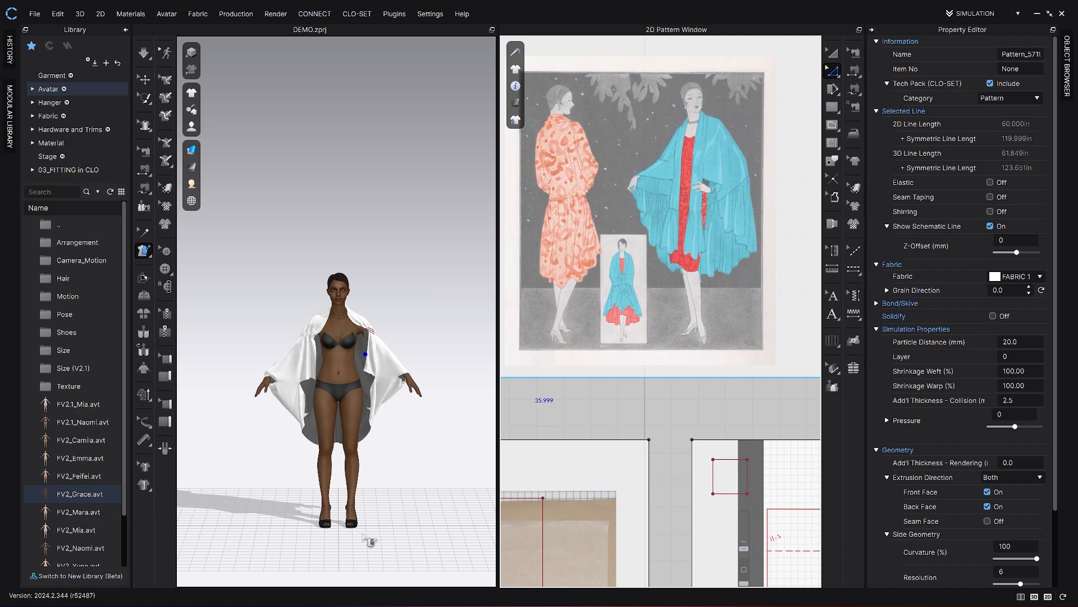
mouse_move(351, 521)
right_down()
mouse_move(313, 522)
mouse_move(369, 522)
mouse_move(356, 521)
right_up()
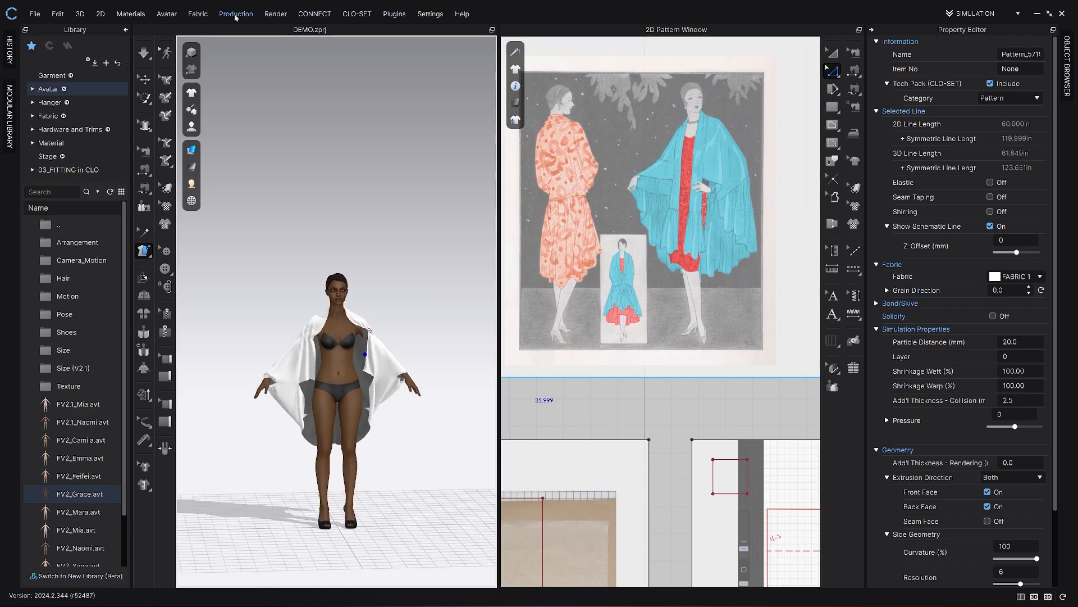
right_drag(337, 255, 306, 261)
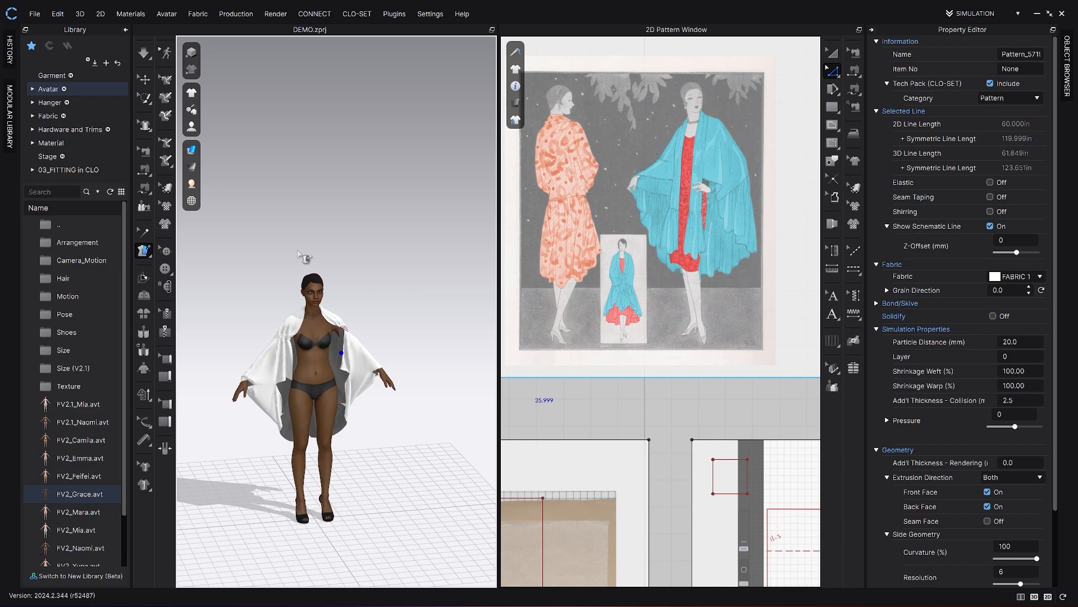
right_drag(347, 289, 338, 296)
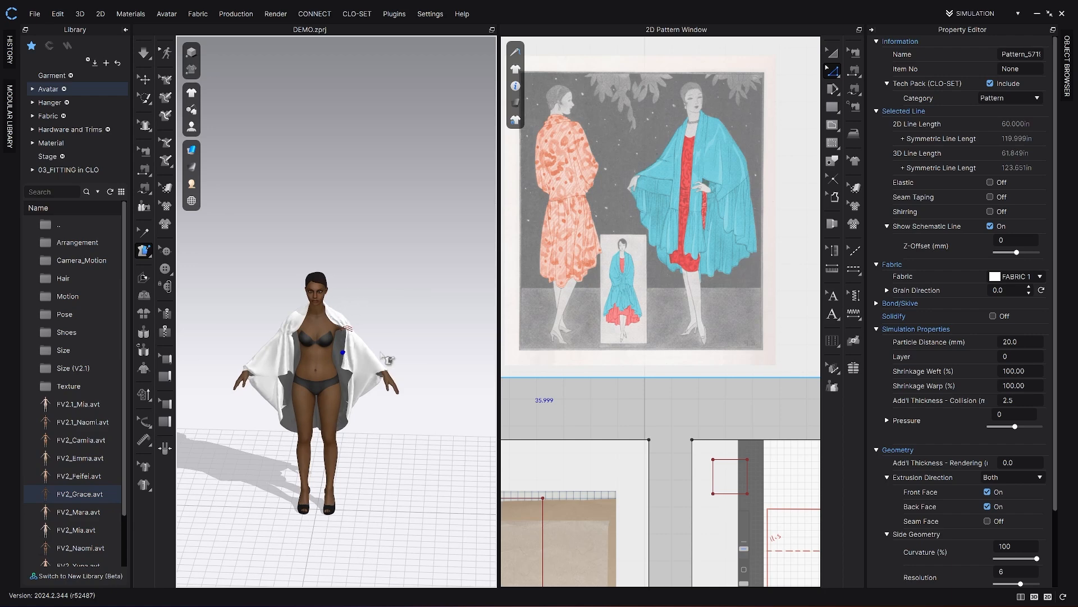
mouse_move(386, 357)
right_down()
mouse_move(393, 335)
mouse_move(358, 359)
mouse_move(387, 374)
mouse_move(366, 380)
mouse_move(382, 377)
right_up()
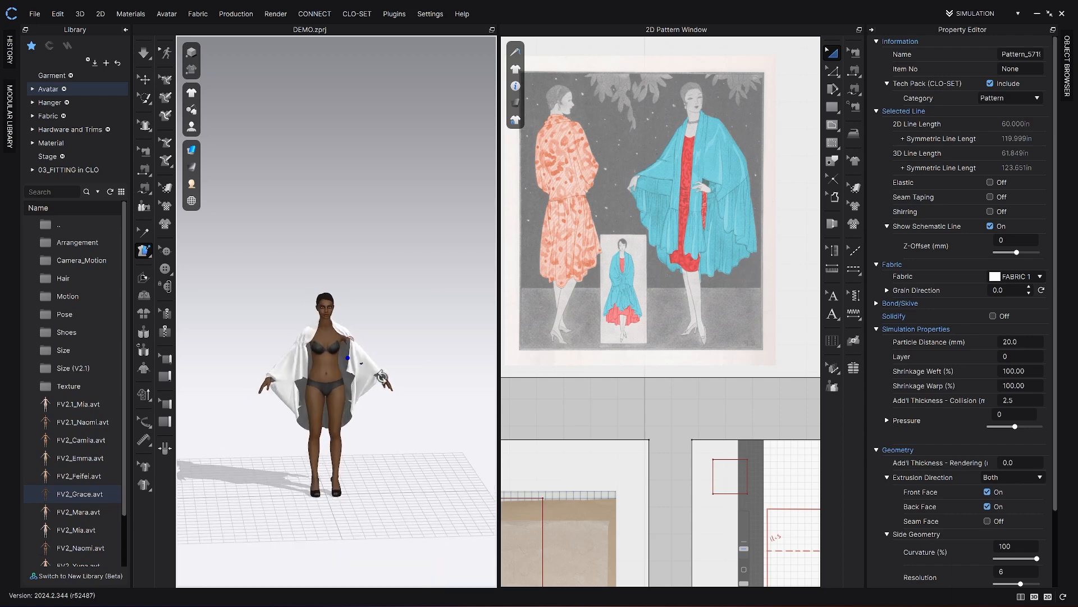